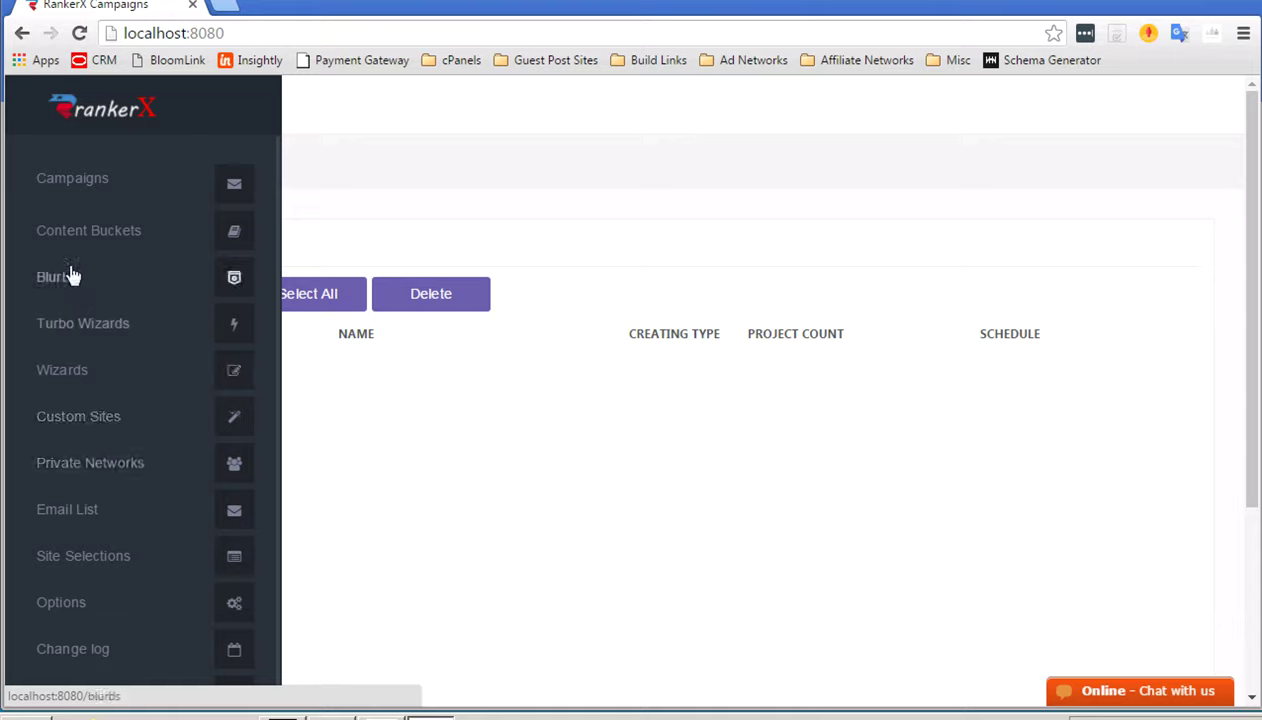
Open the RankerX Options page from the left sidebar
click(58, 603)
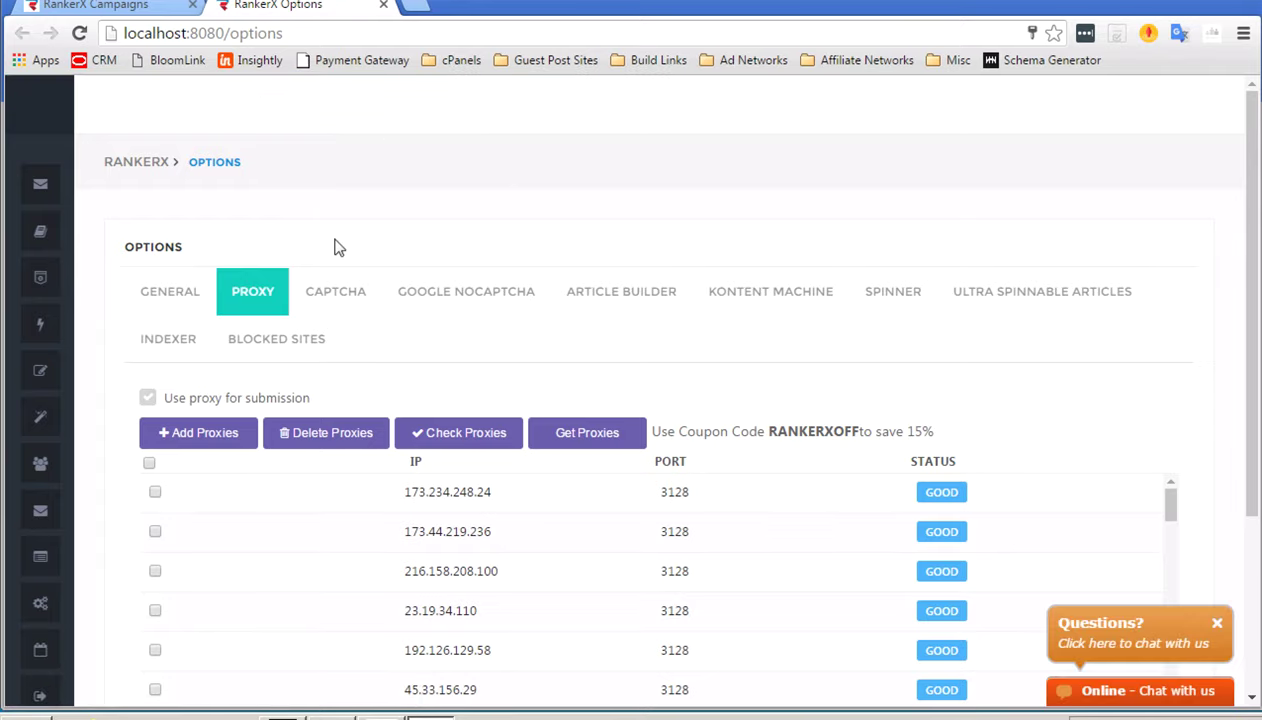
scroll(337, 248, down, 2)
scroll(403, 470, down, 3)
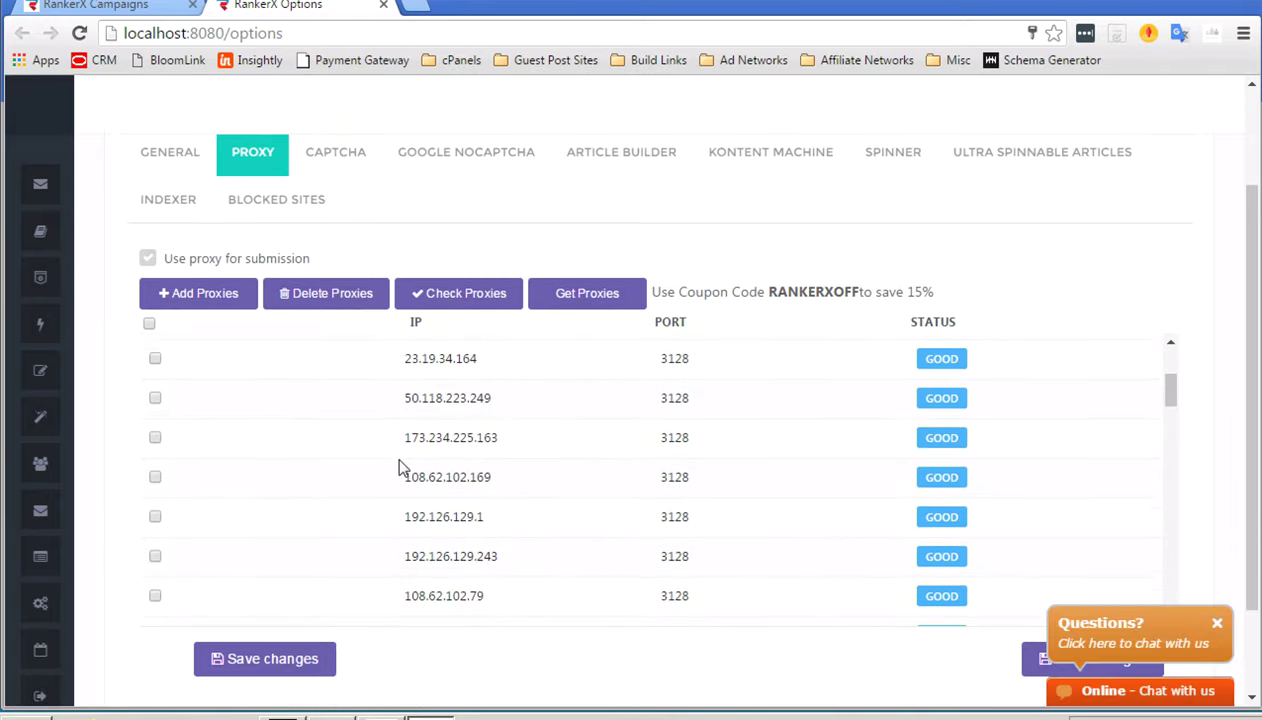
scroll(403, 470, up, 5)
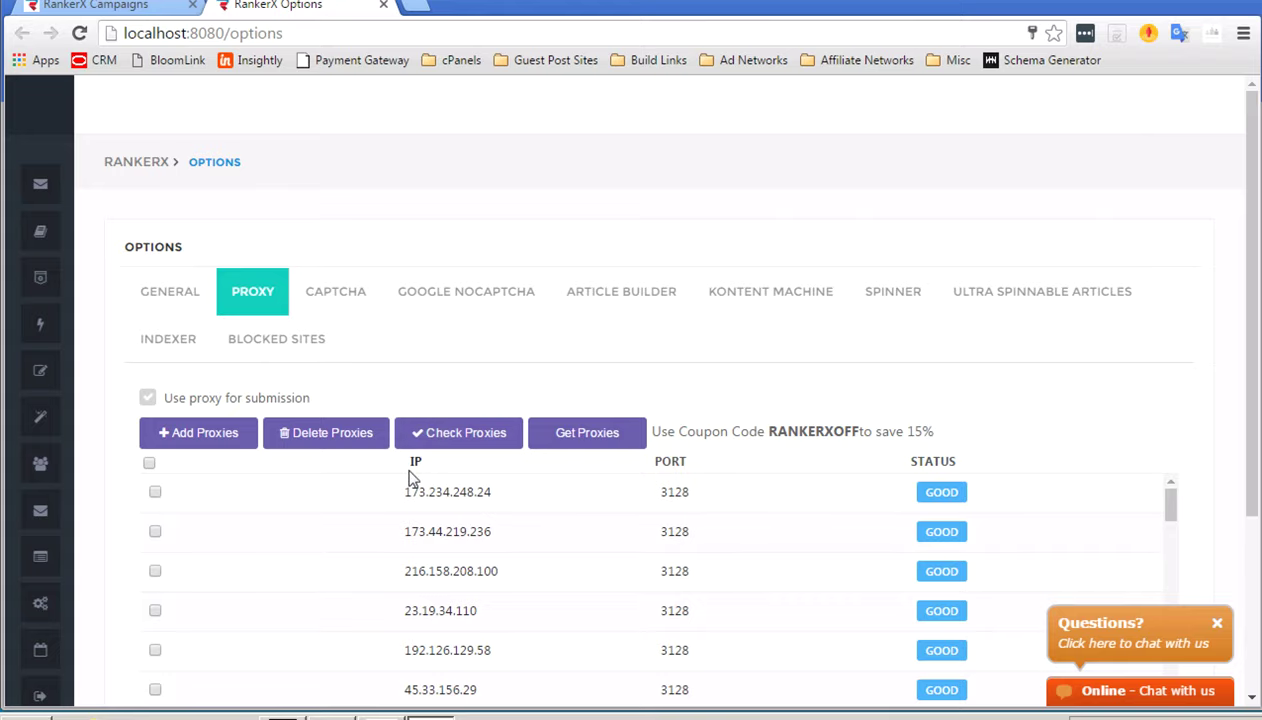
scroll(414, 478, down, 1)
scroll(430, 565, up, 1)
scroll(430, 565, down, 2)
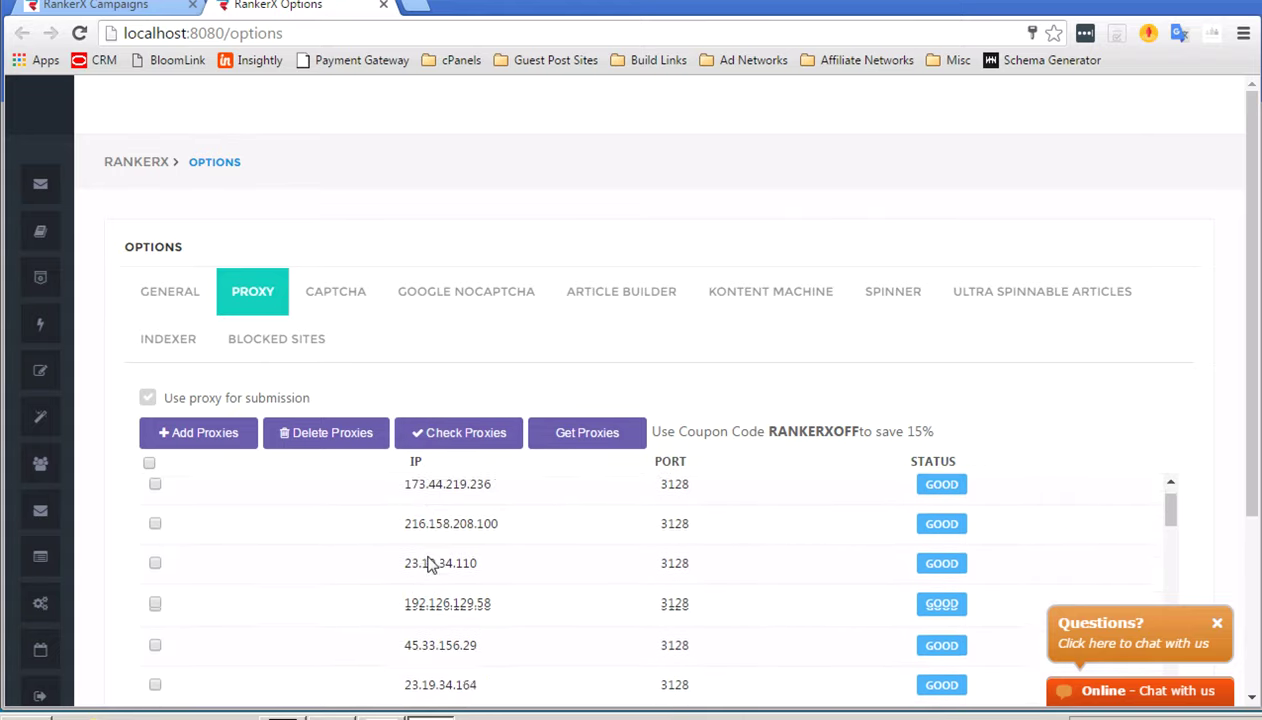
scroll(430, 565, up, 2)
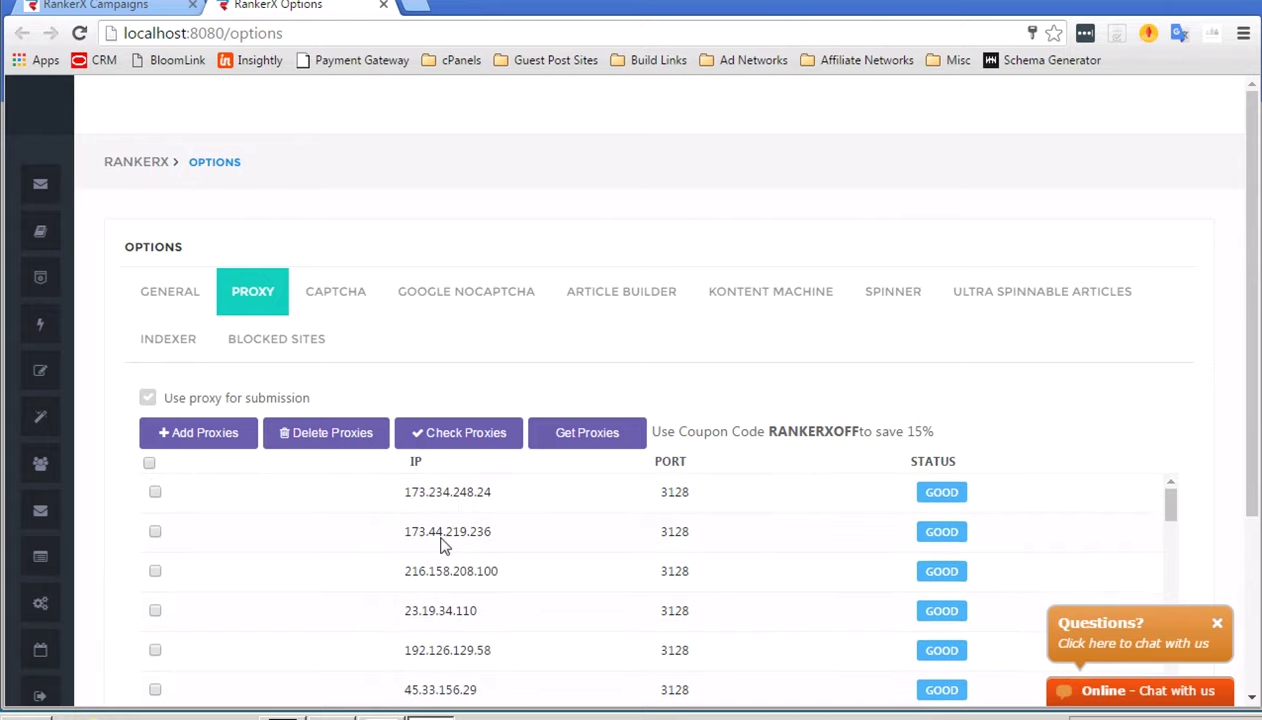
scroll(443, 545, down, 1)
scroll(443, 545, down, 4)
scroll(443, 545, up, 5)
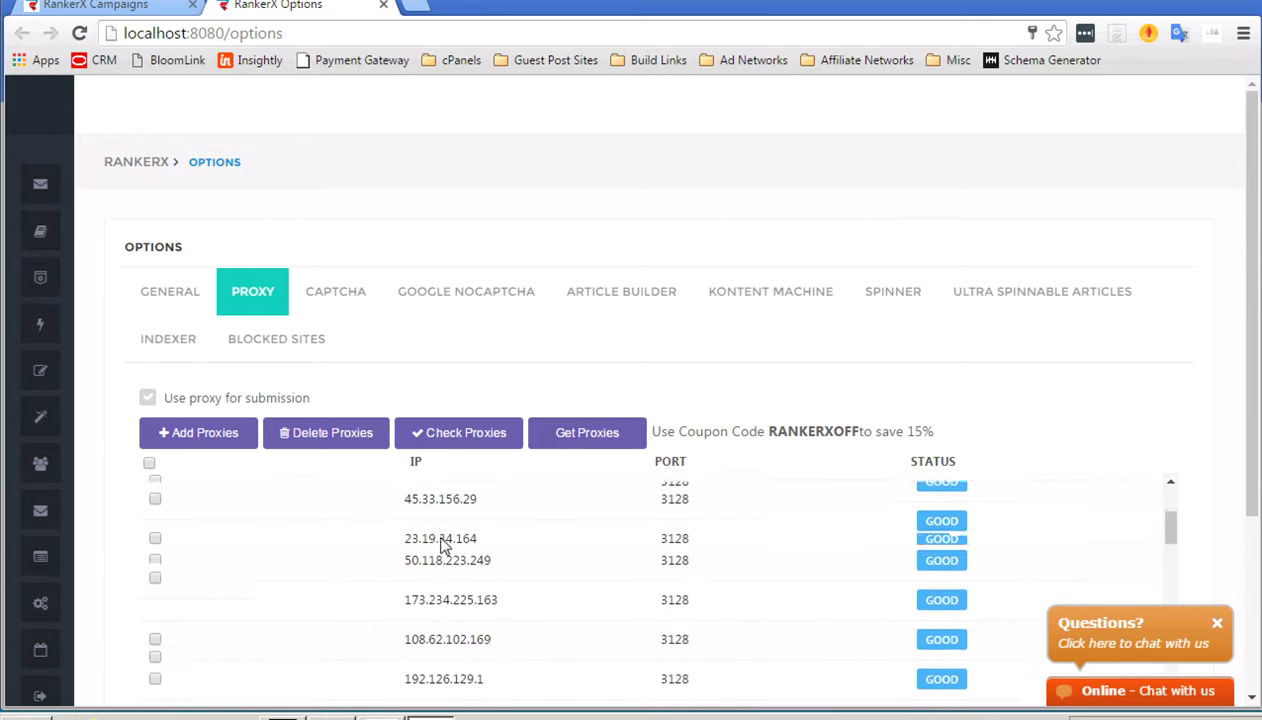
scroll(443, 545, up, 1)
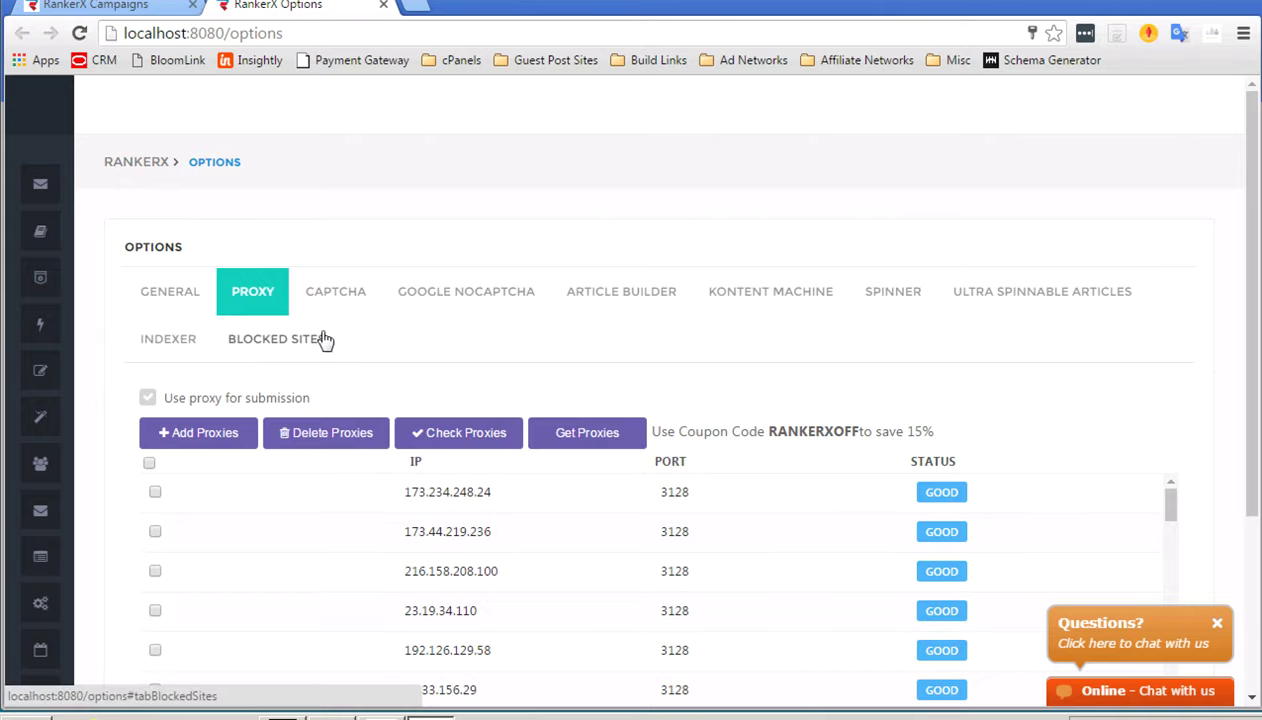
click(166, 283)
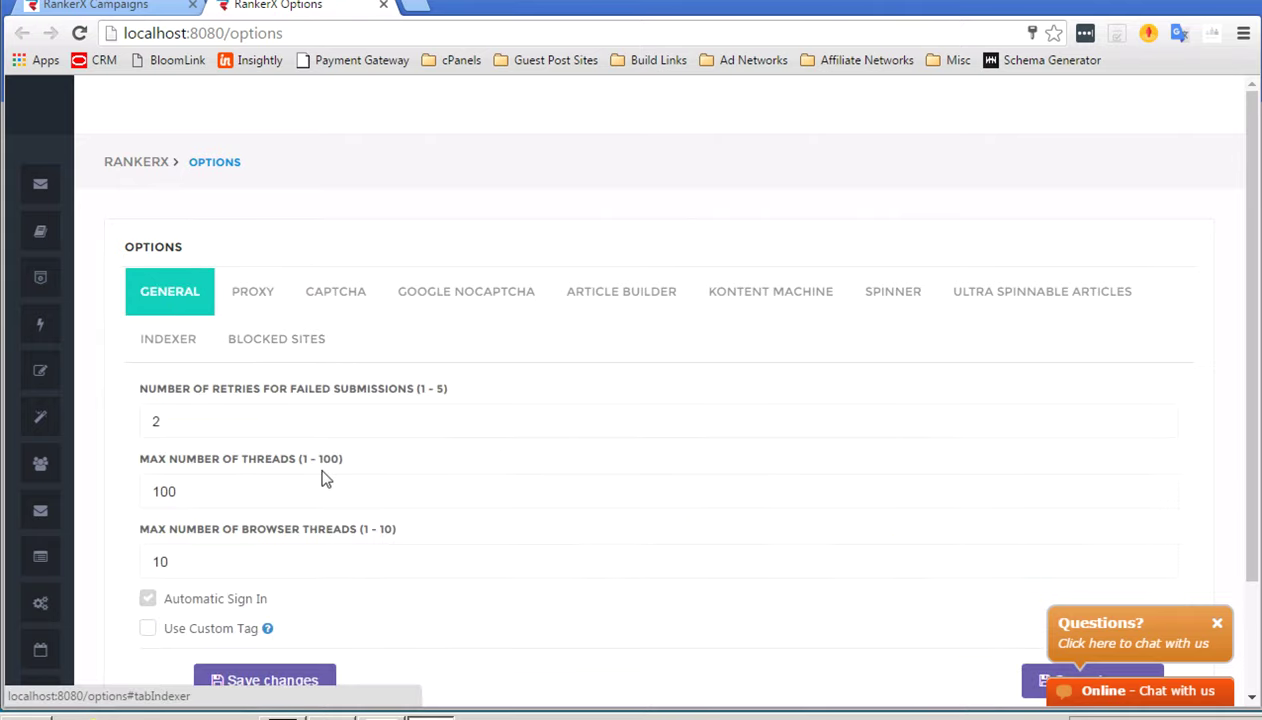
scroll(325, 475, down, 1)
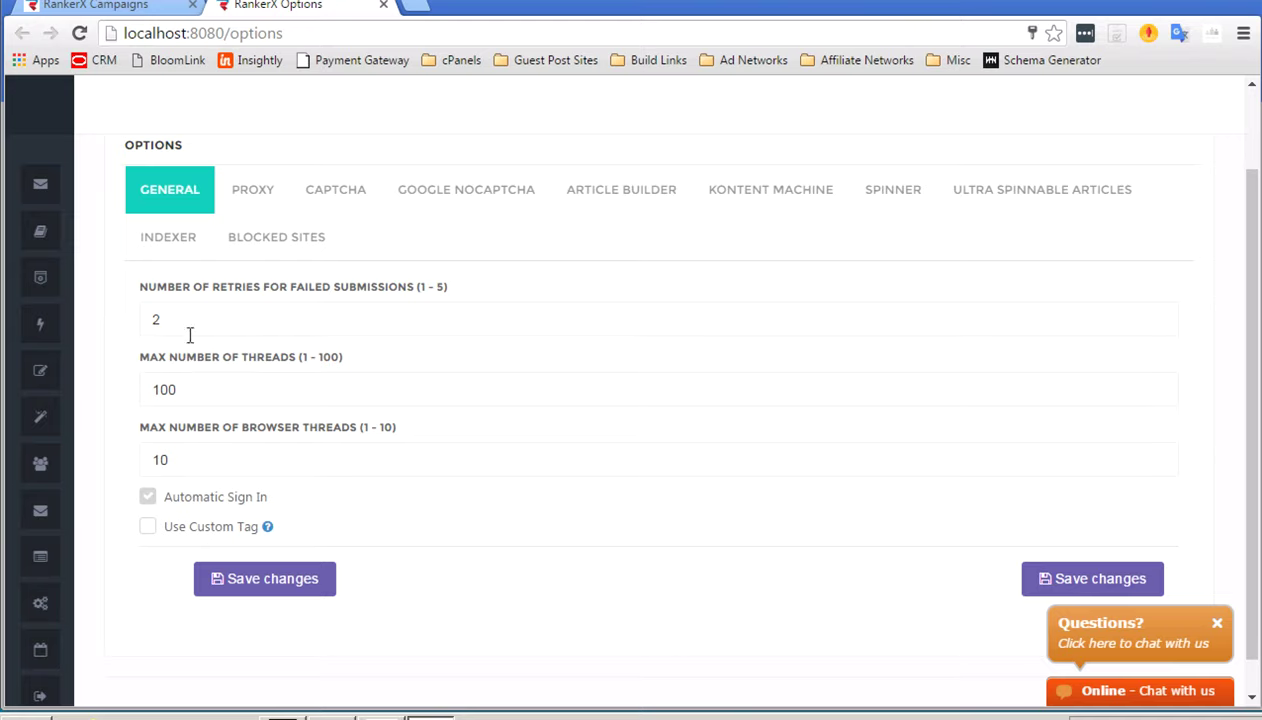
click(256, 192)
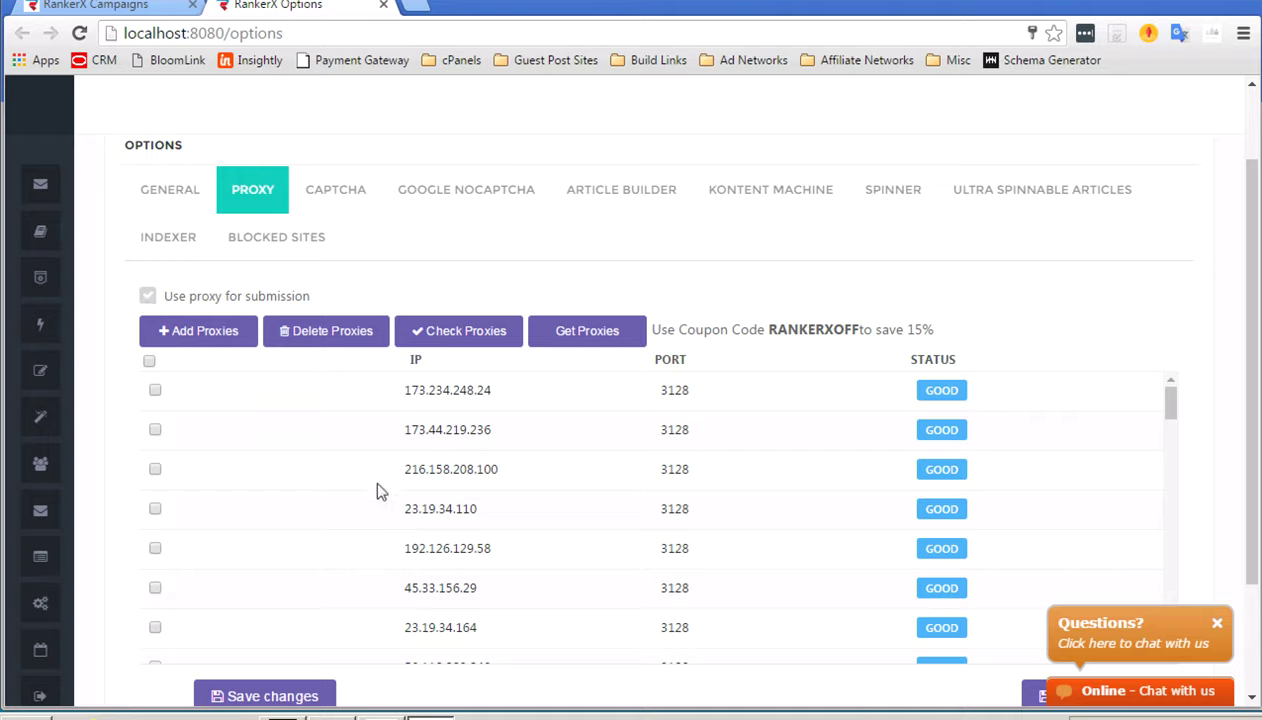
Leave 'Use proxy for submission' enabled and save the proxy options
click(149, 299)
click(148, 297)
click(148, 297)
click(148, 297)
scroll(340, 378, down, 1)
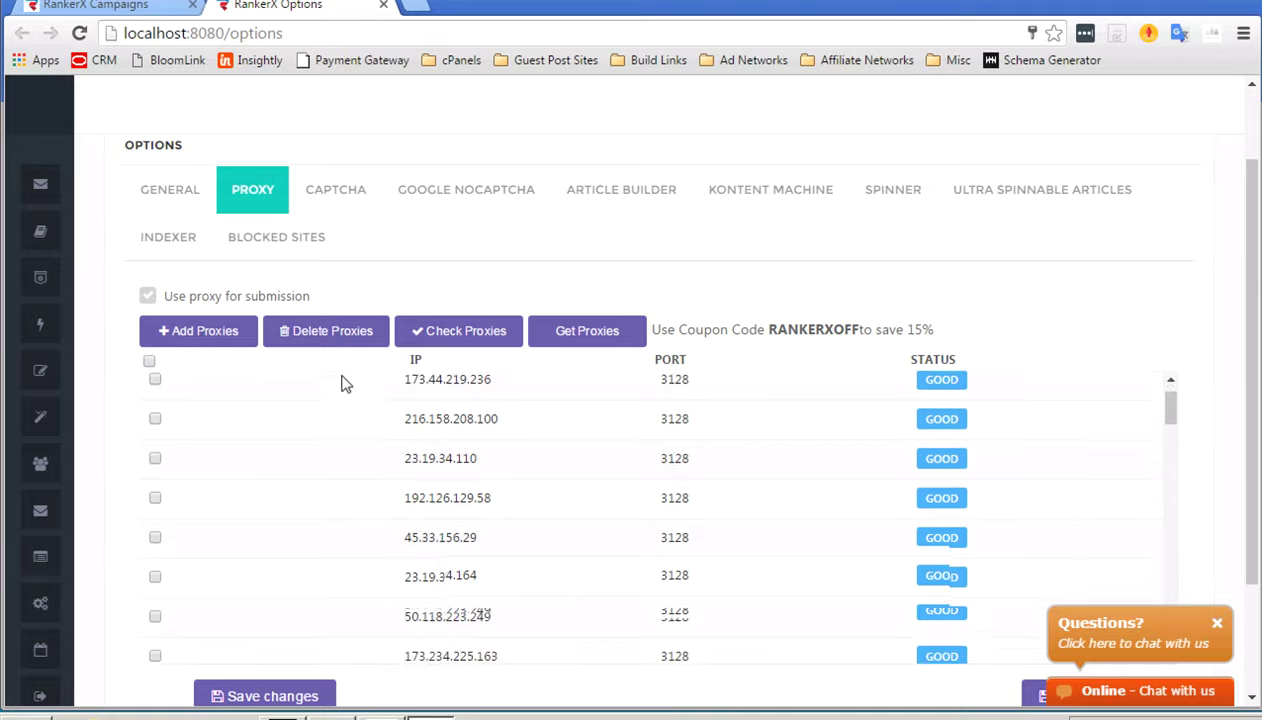
click(264, 692)
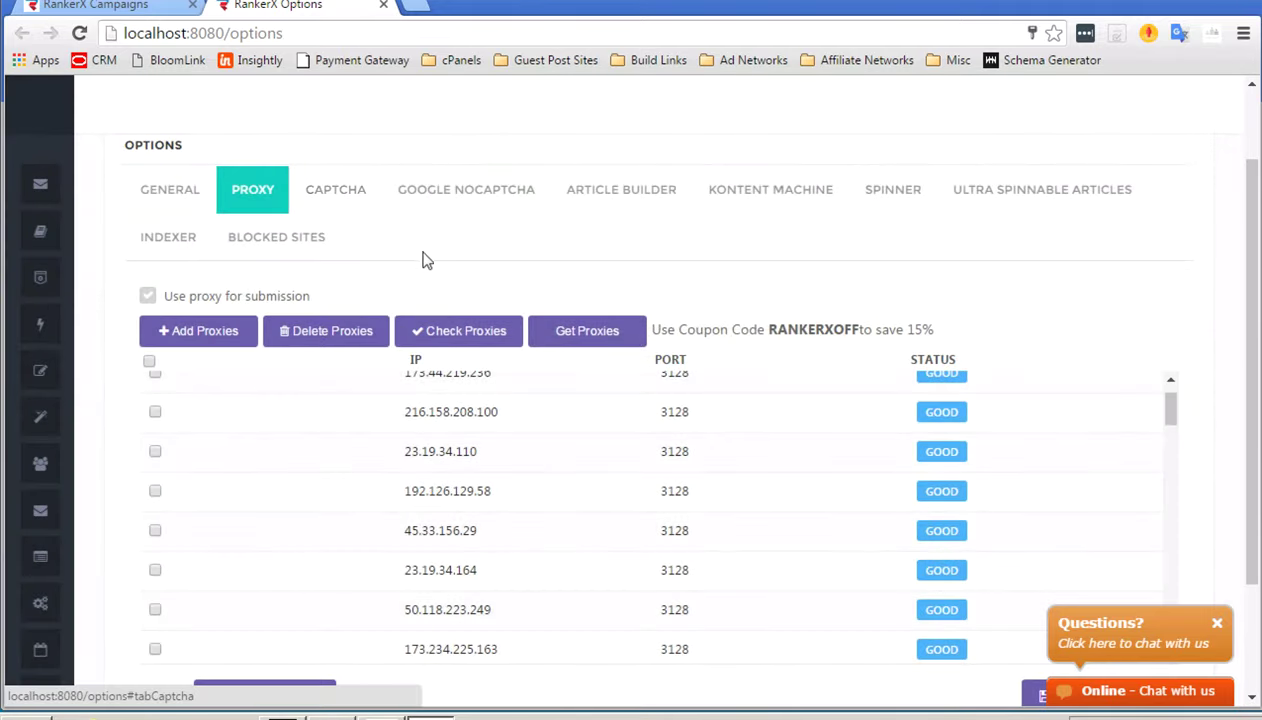
Keep 2Captcha (Recommended) as the primary captcha service, then view the Google NoCaptcha settings
click(345, 199)
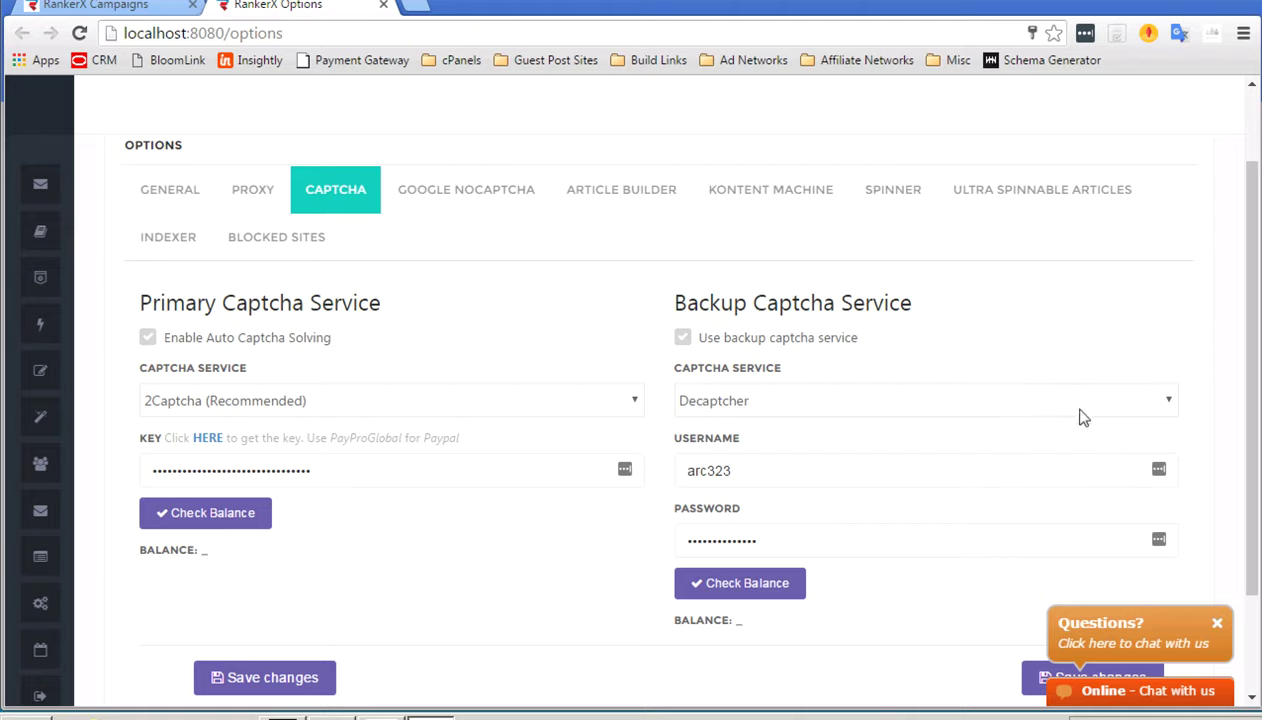
click(638, 402)
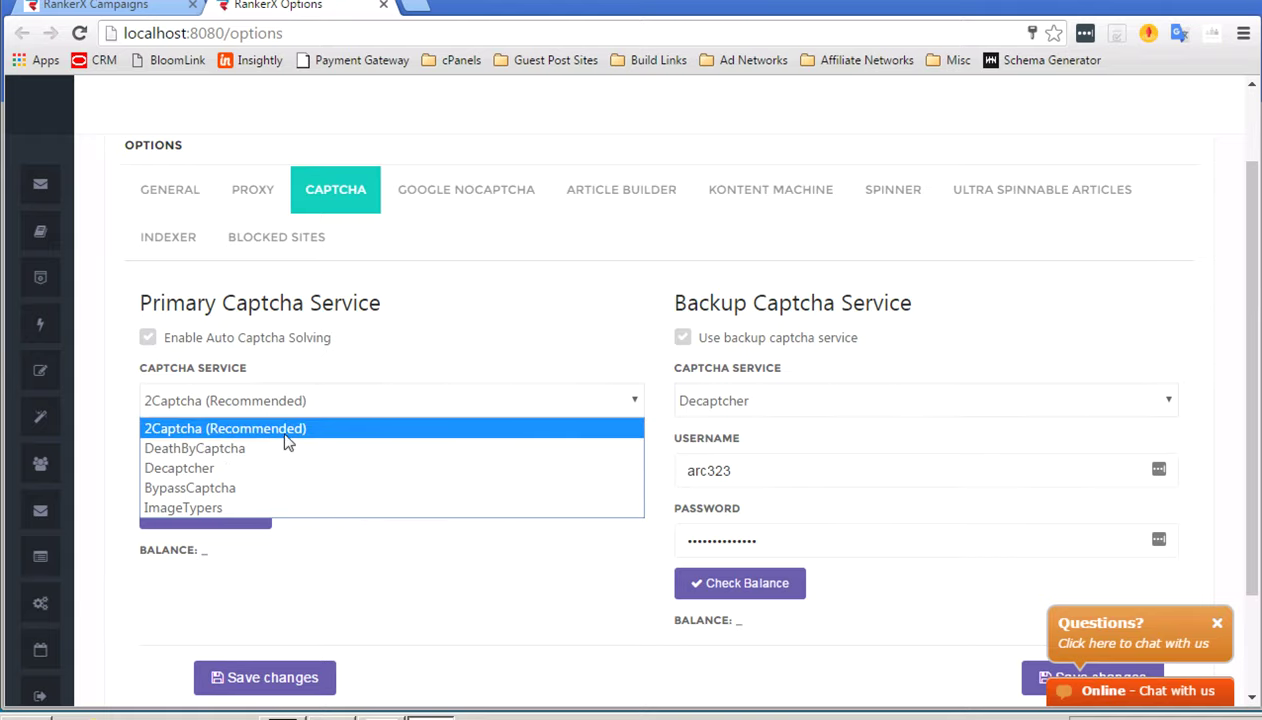
click(285, 434)
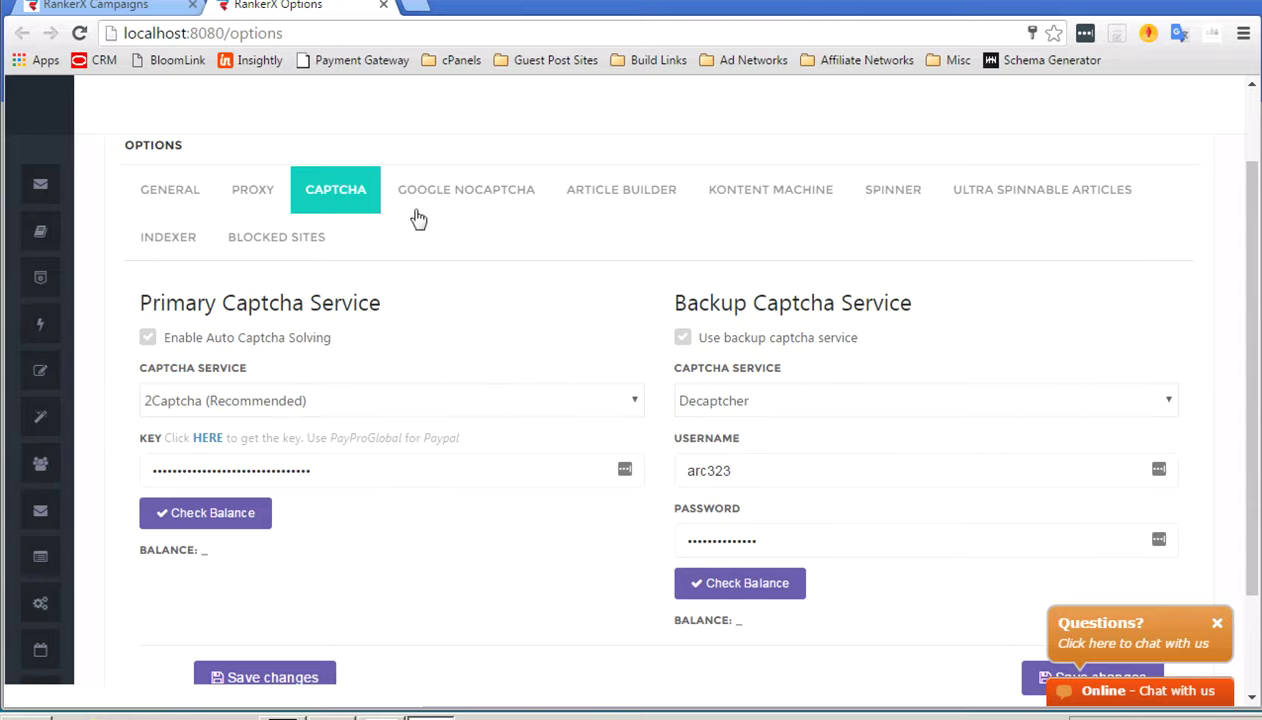
click(476, 194)
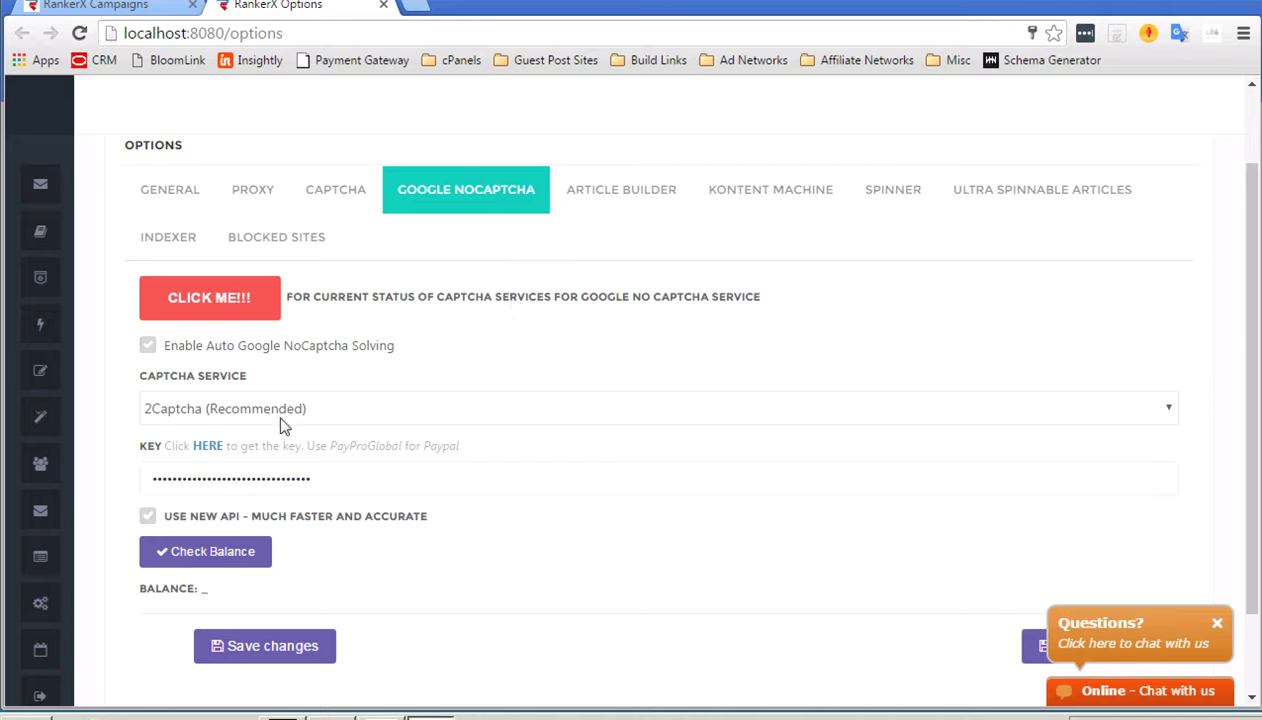
Leave NoCaptcha solving on 2Captcha (Recommended) and move to the Article Builder settings
click(382, 411)
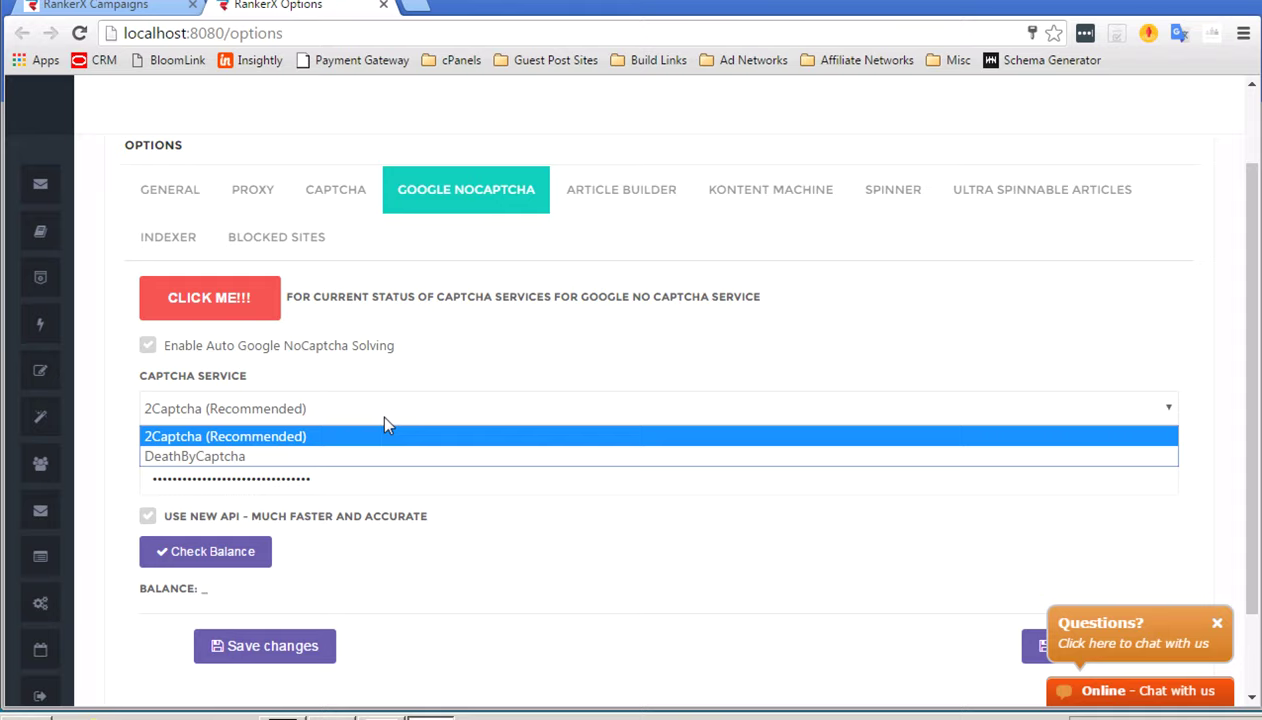
click(276, 438)
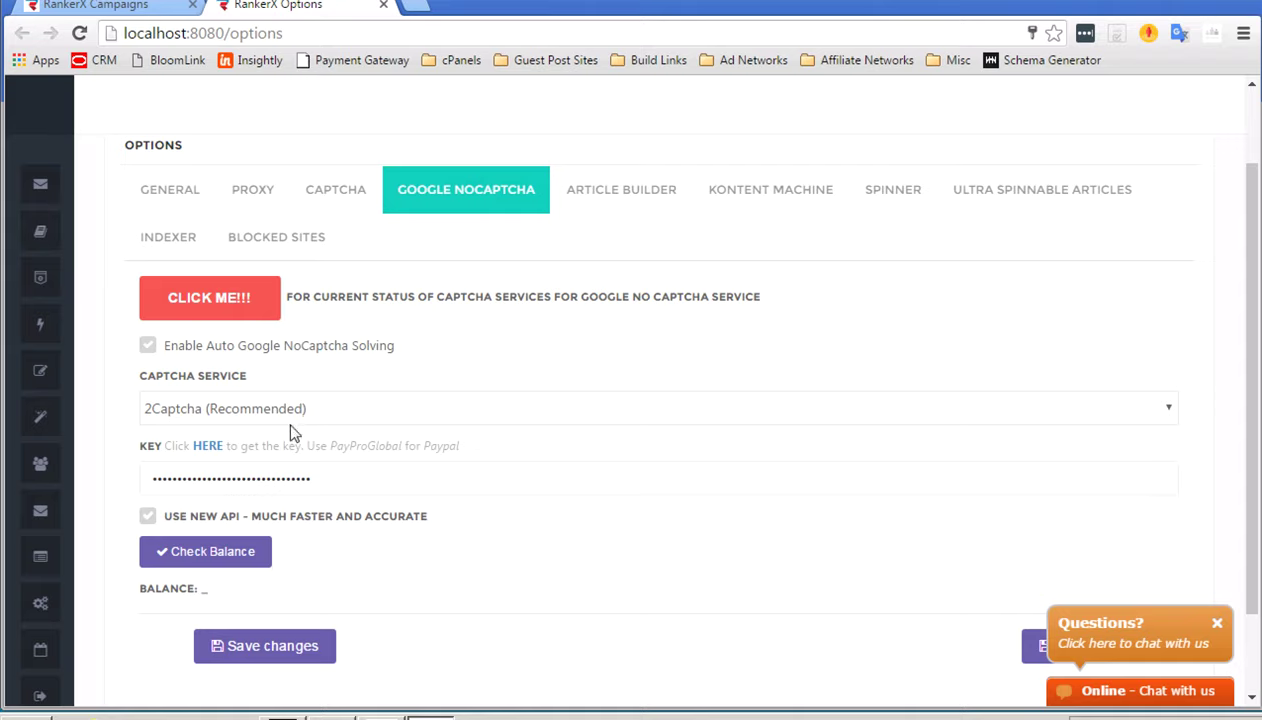
click(611, 199)
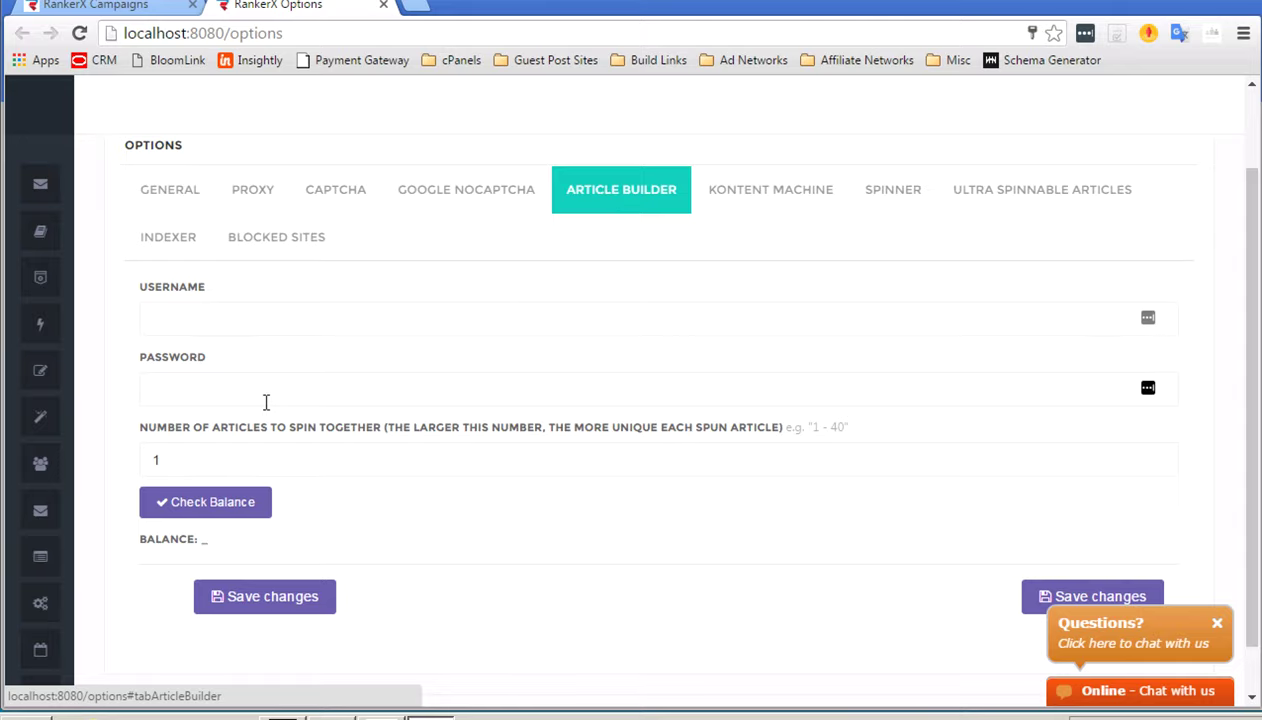
View the Kontent Machine settings, then the Spinner settings
click(771, 188)
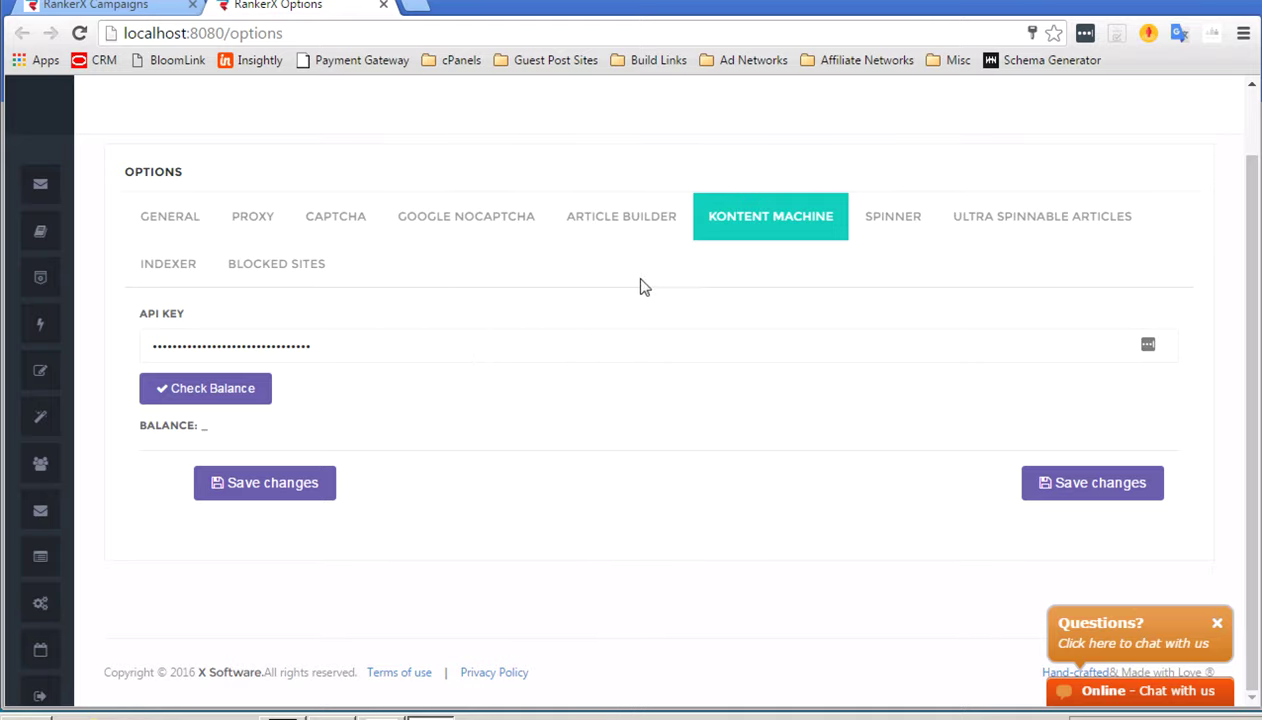
click(905, 225)
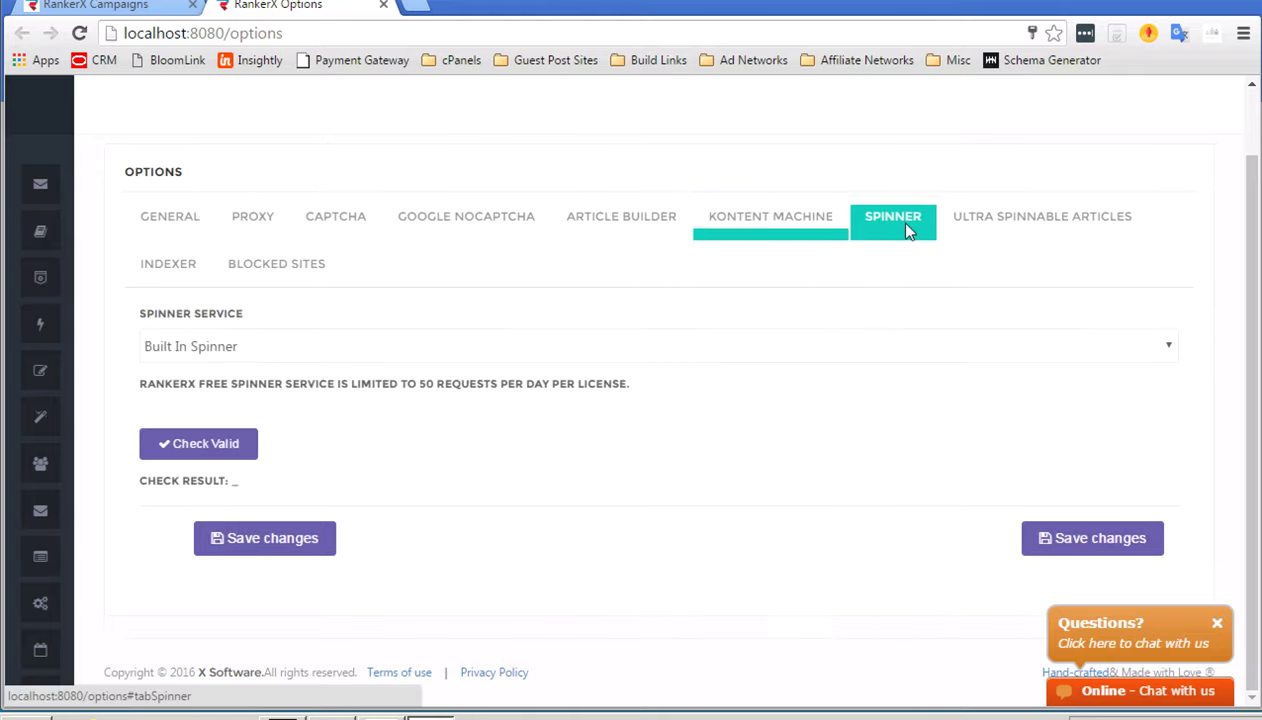
Keep Built In Spinner as the spinner service and view Ultra Spinnable Articles settings
click(549, 354)
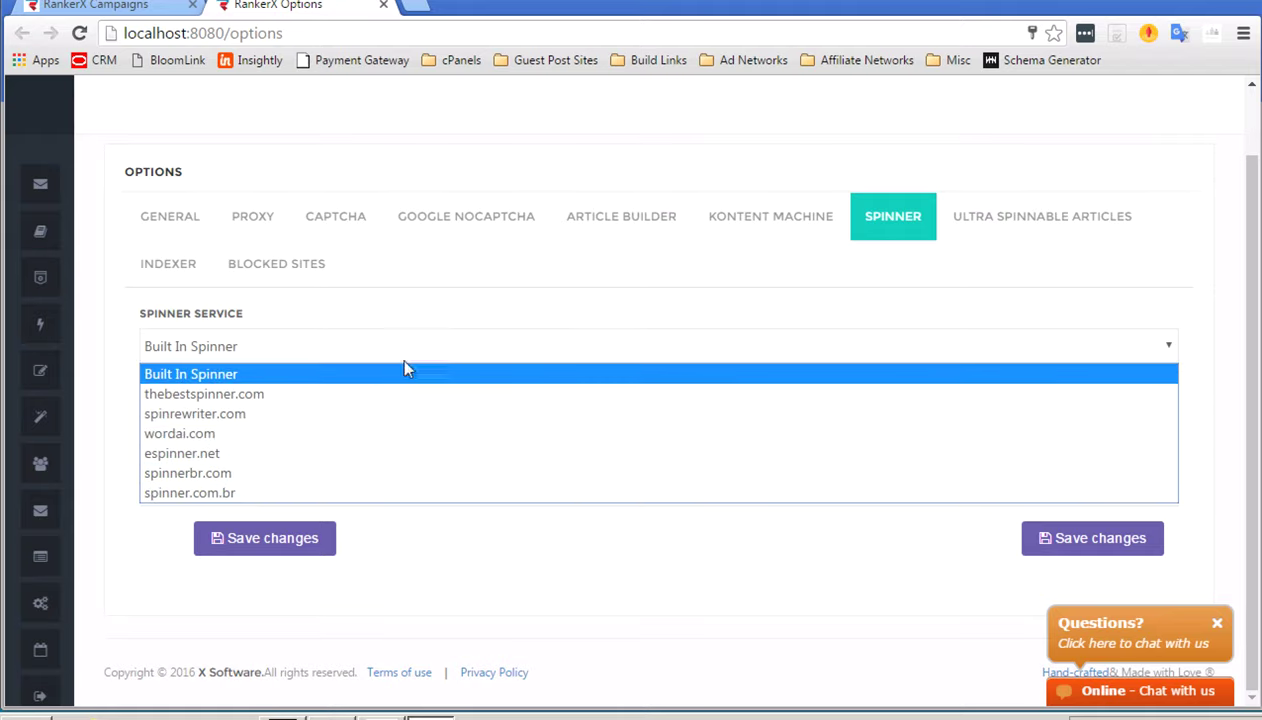
click(449, 311)
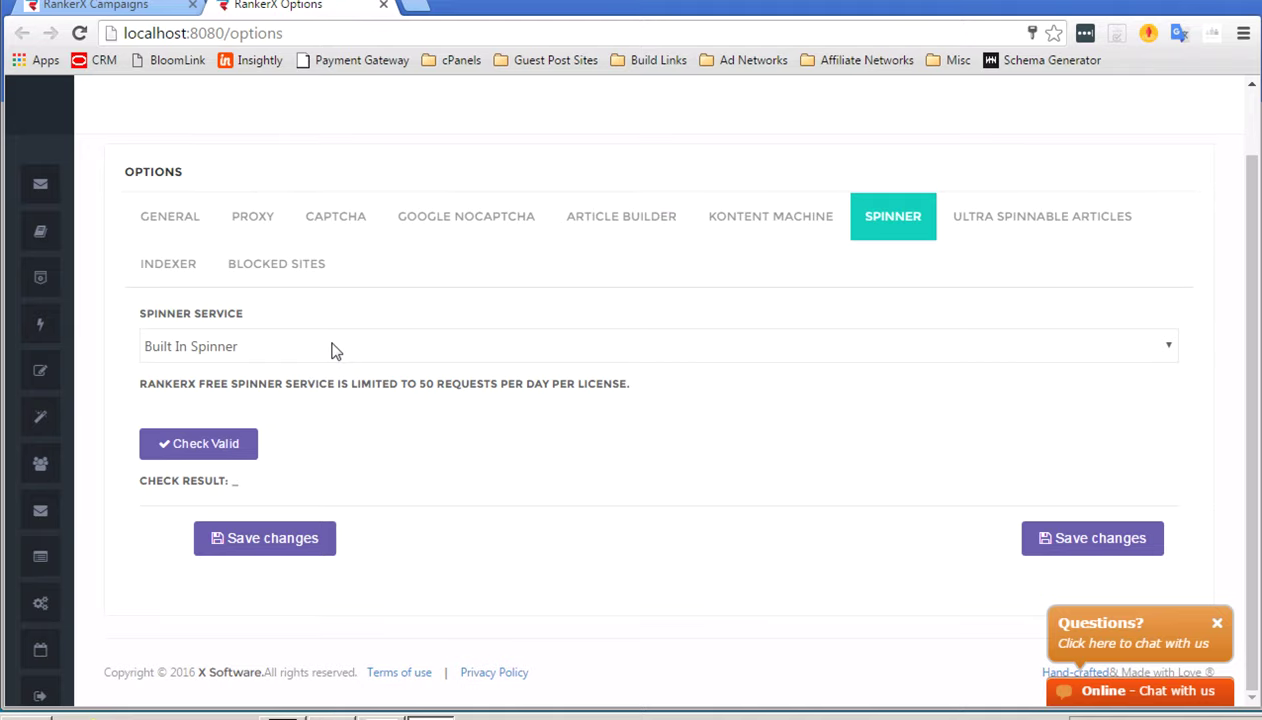
click(1025, 226)
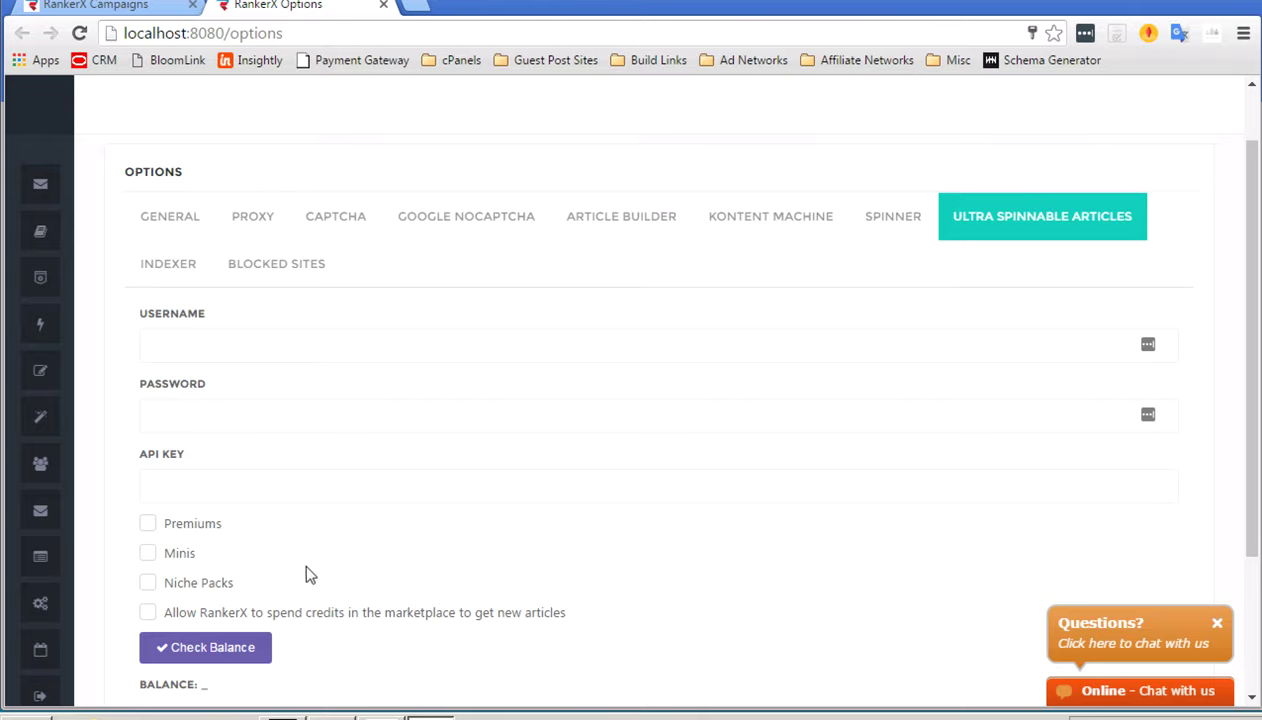
scroll(310, 567, down, 1)
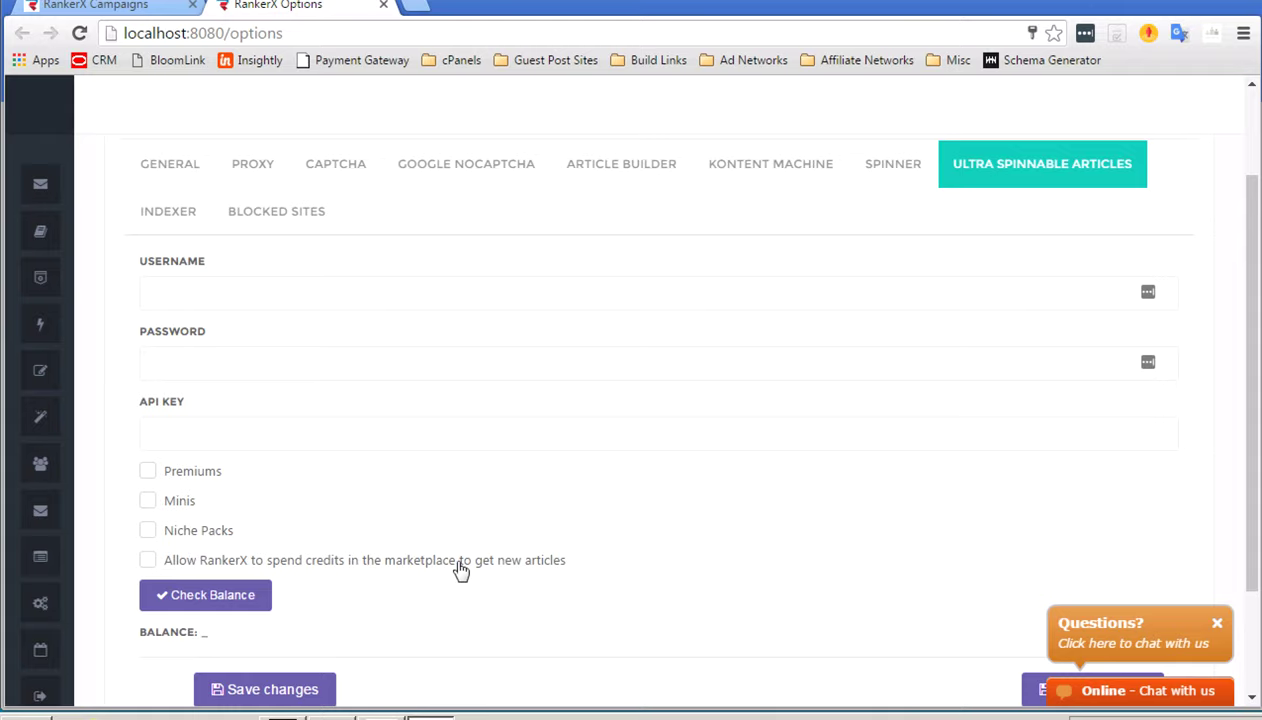
scroll(460, 571, up, 2)
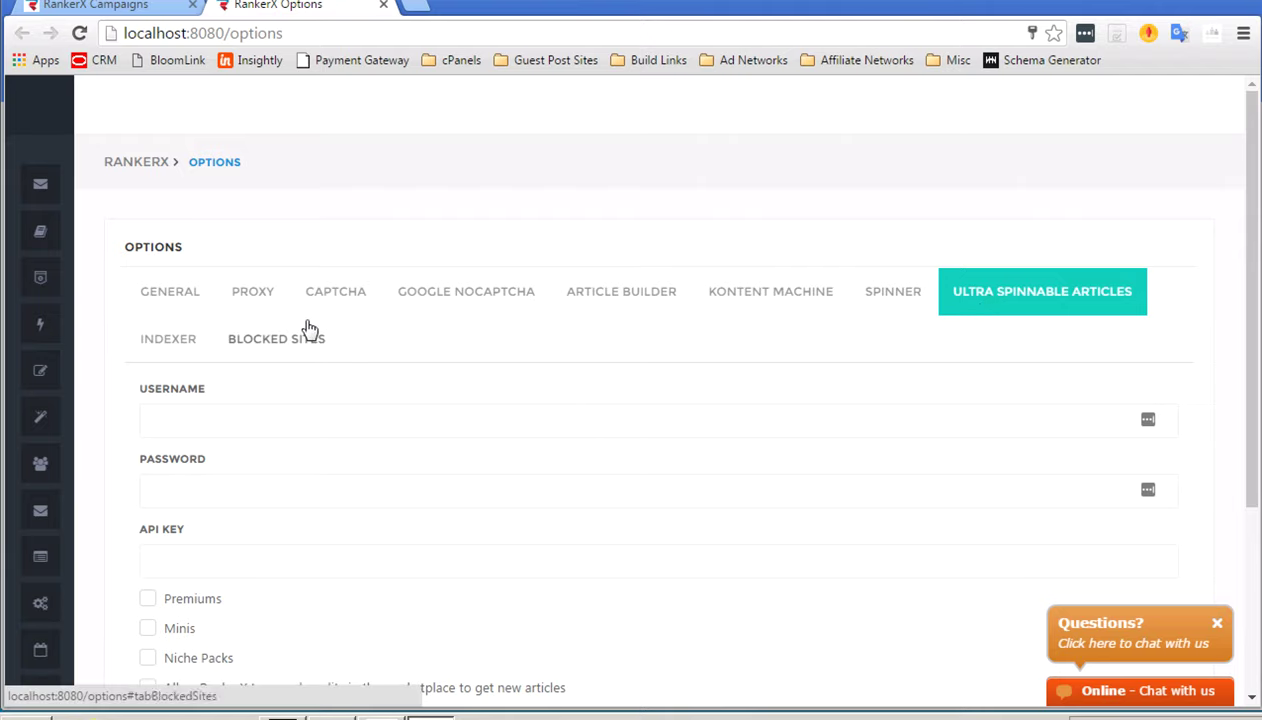
Review the Indexer API key fields for InstantLinkIndexer, LinkCentaur, Indexification and others
click(146, 342)
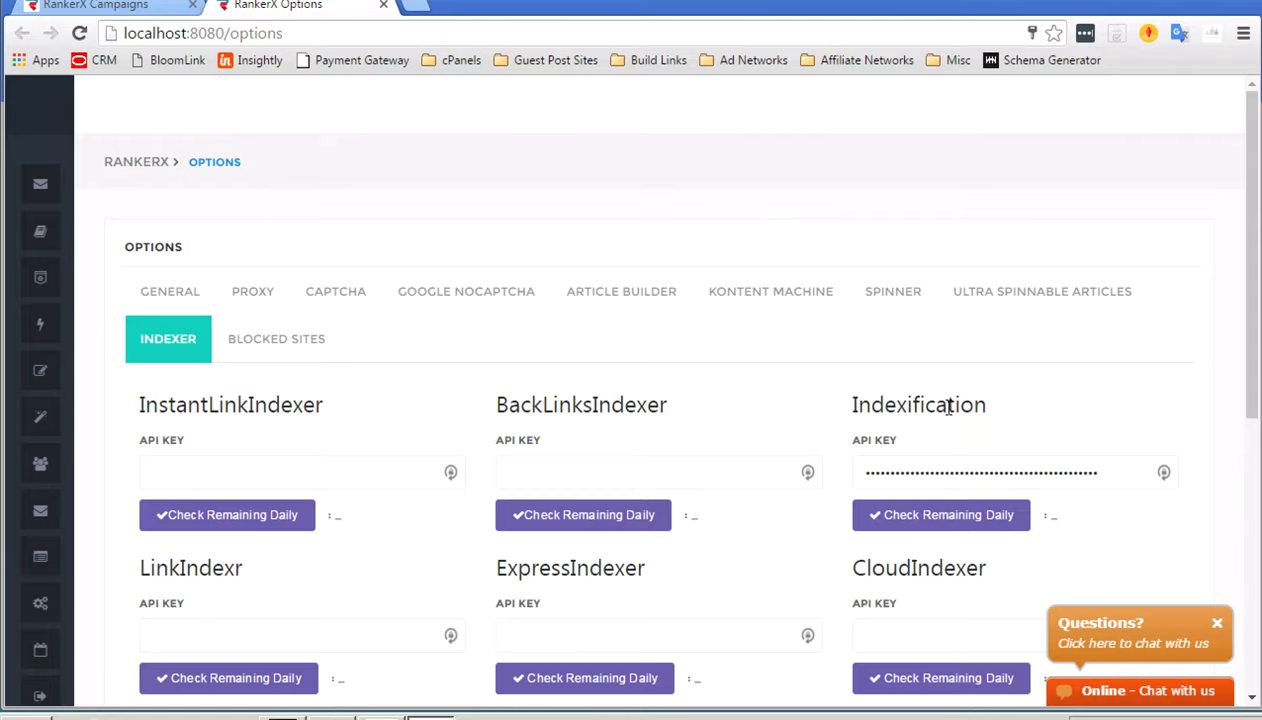
scroll(901, 402, down, 3)
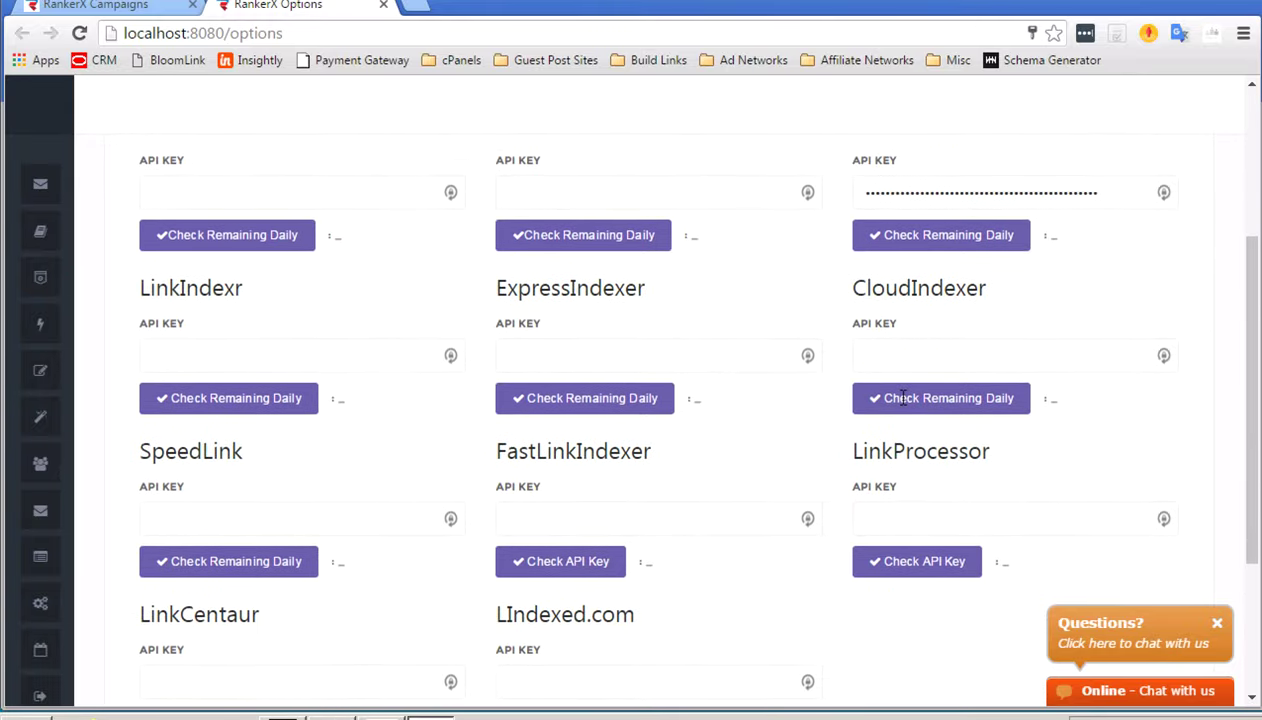
scroll(901, 397, up, 1)
scroll(770, 322, down, 2)
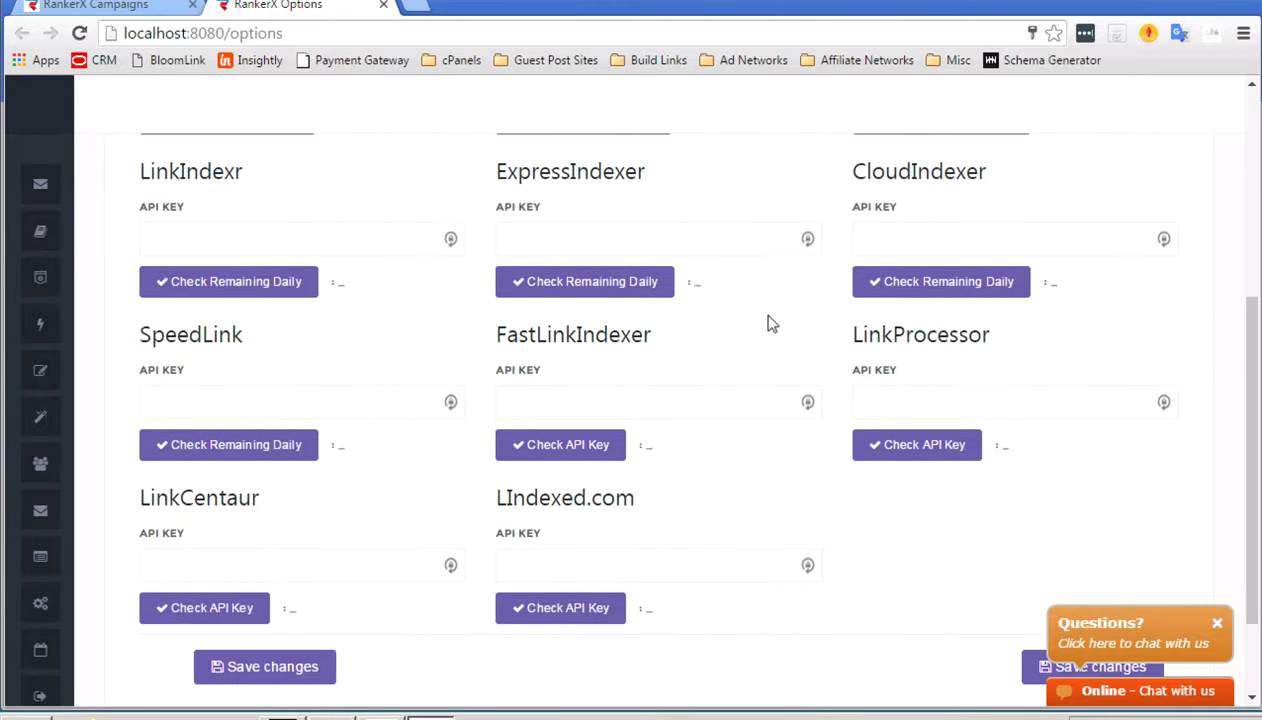
scroll(770, 322, down, 1)
scroll(769, 315, up, 5)
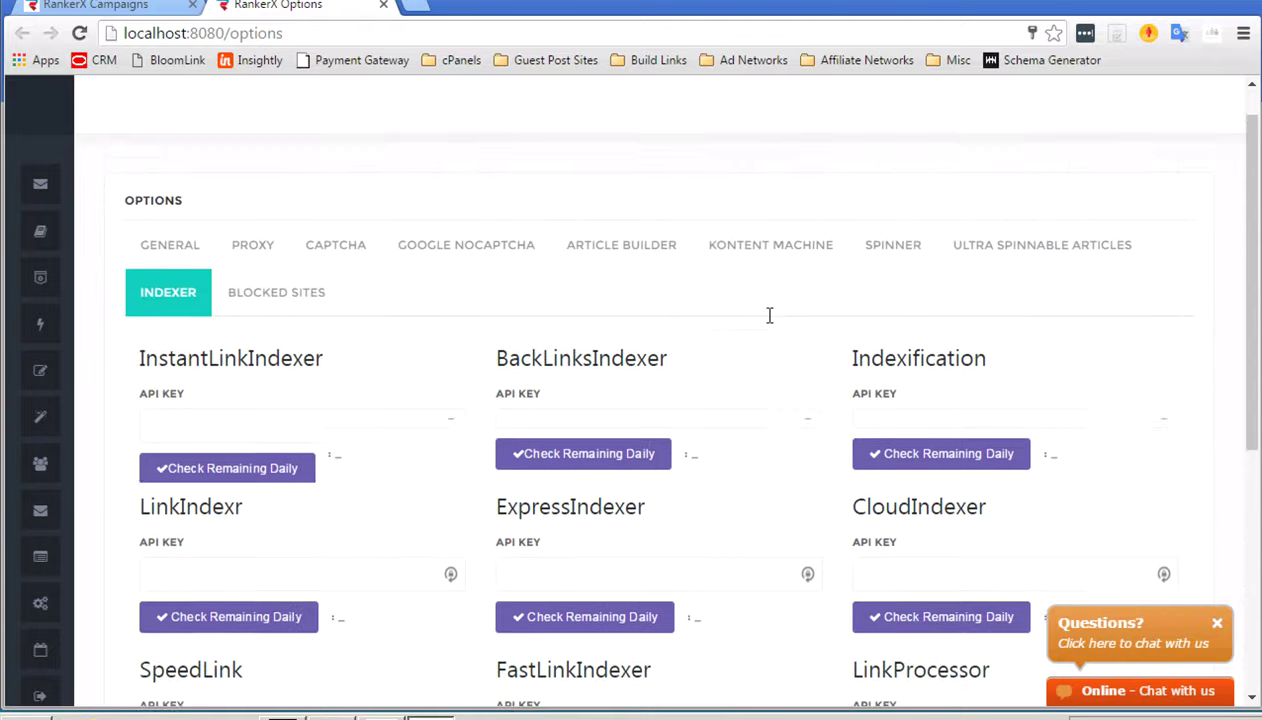
scroll(769, 315, down, 2)
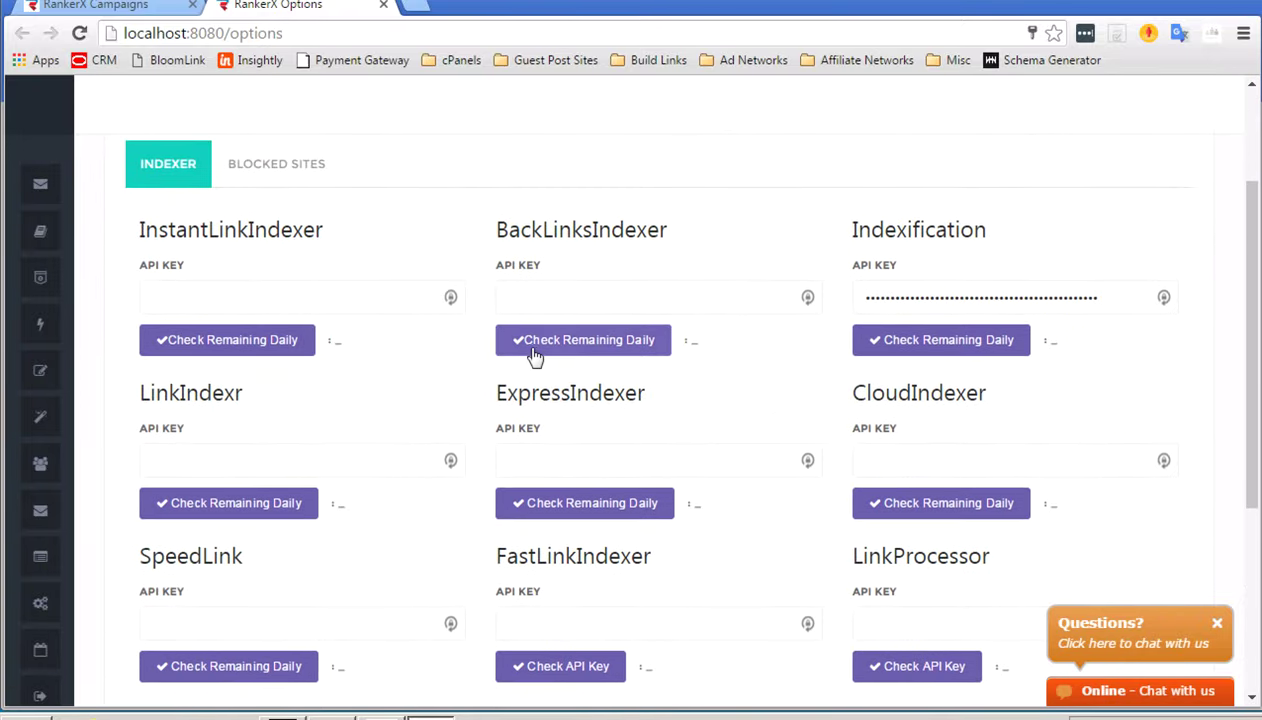
scroll(676, 382, up, 1)
scroll(676, 382, up, 1)
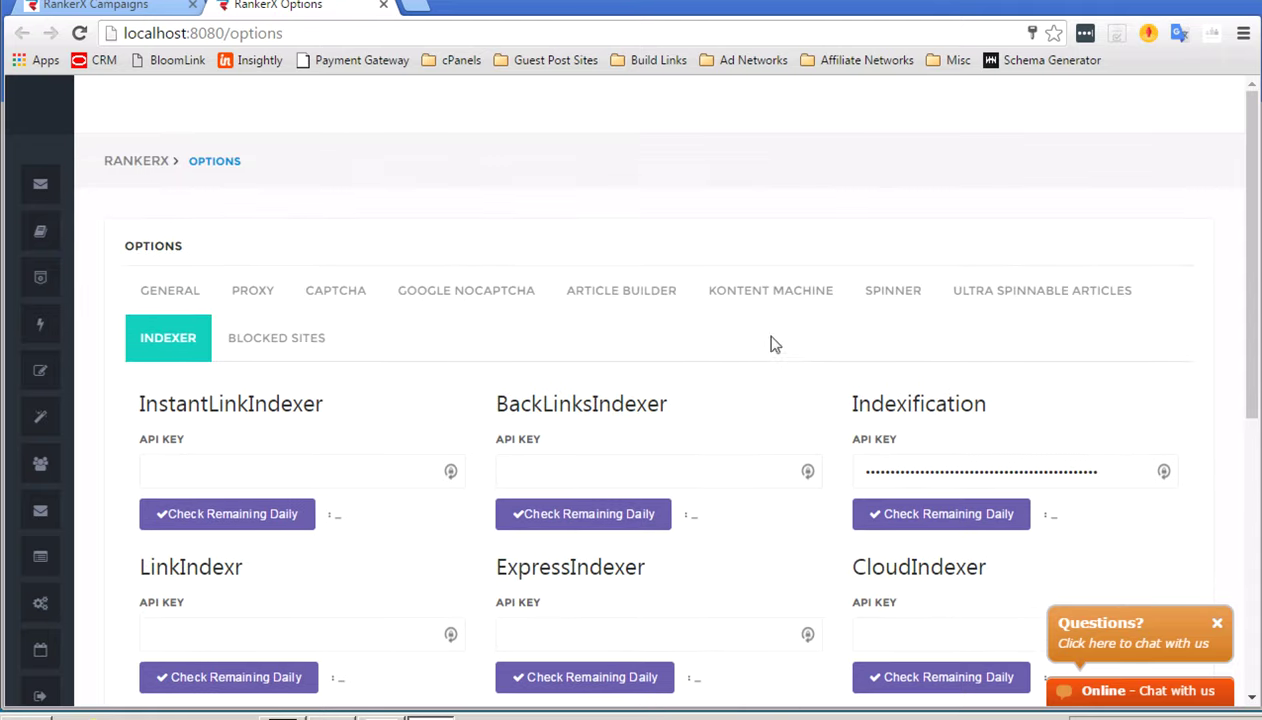
Check the Blocked Sites settings, whose site list is empty
click(299, 353)
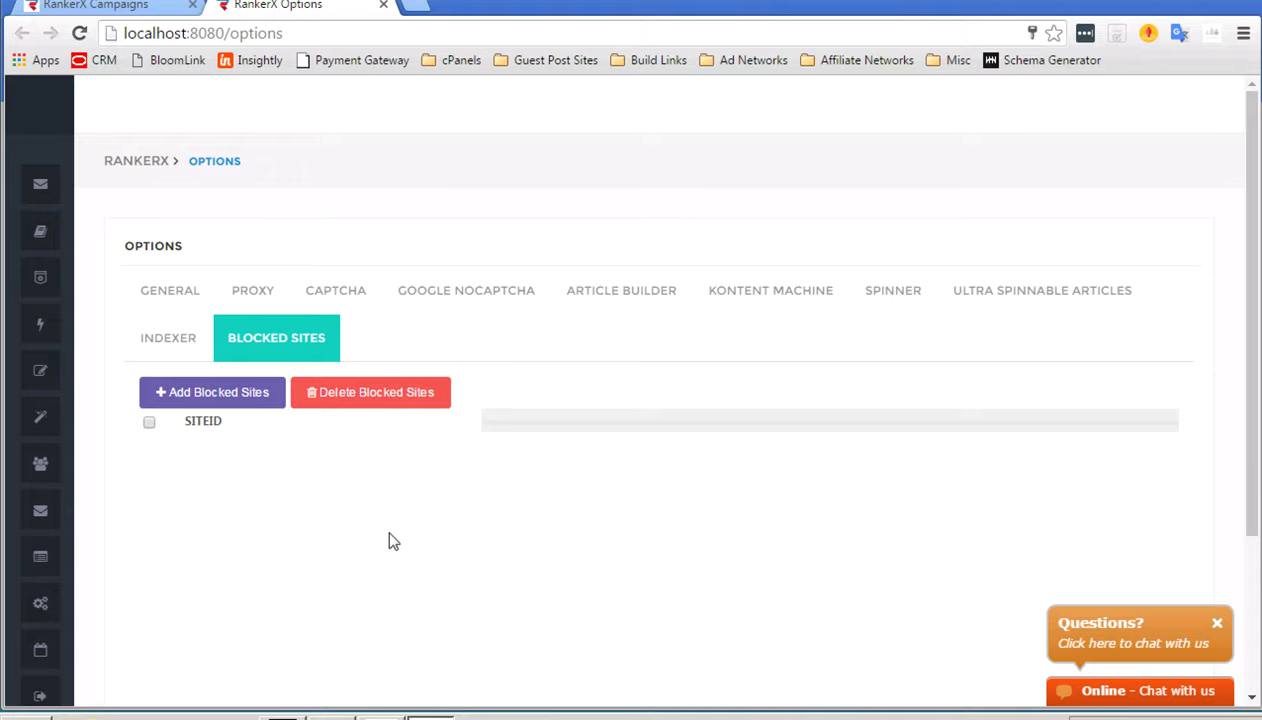
scroll(626, 386, down, 1)
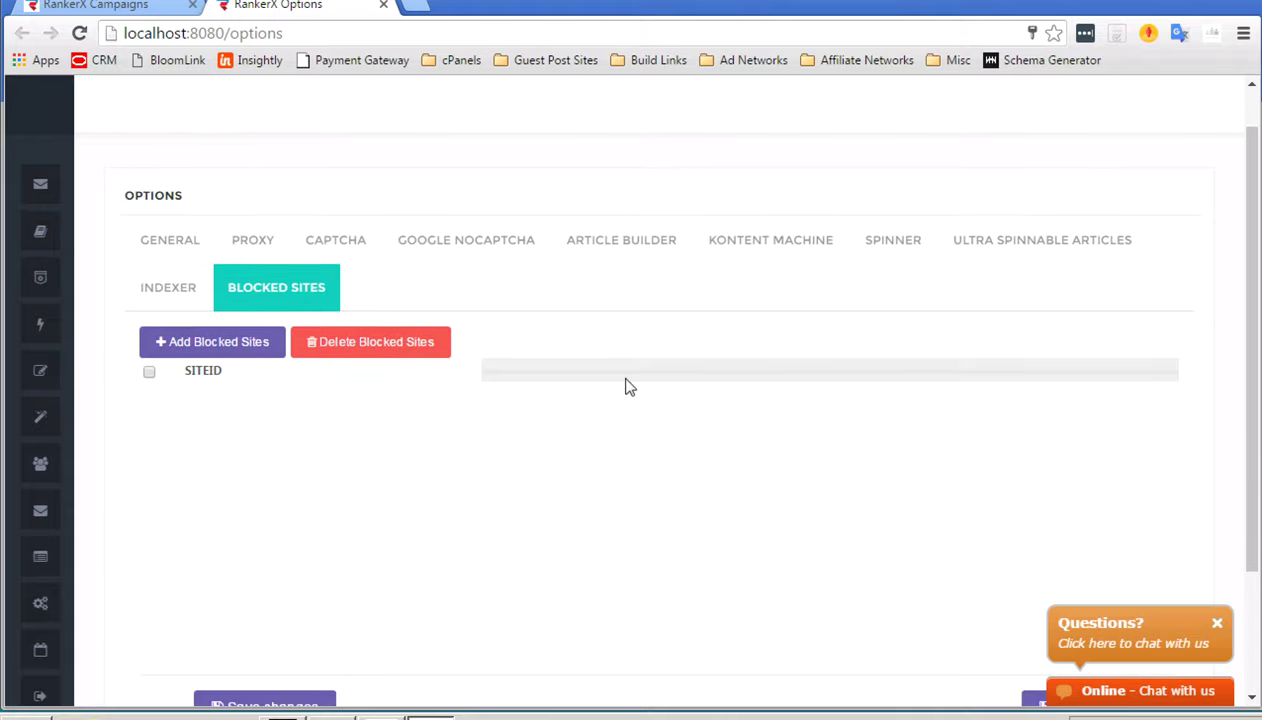
scroll(210, 383, up, 1)
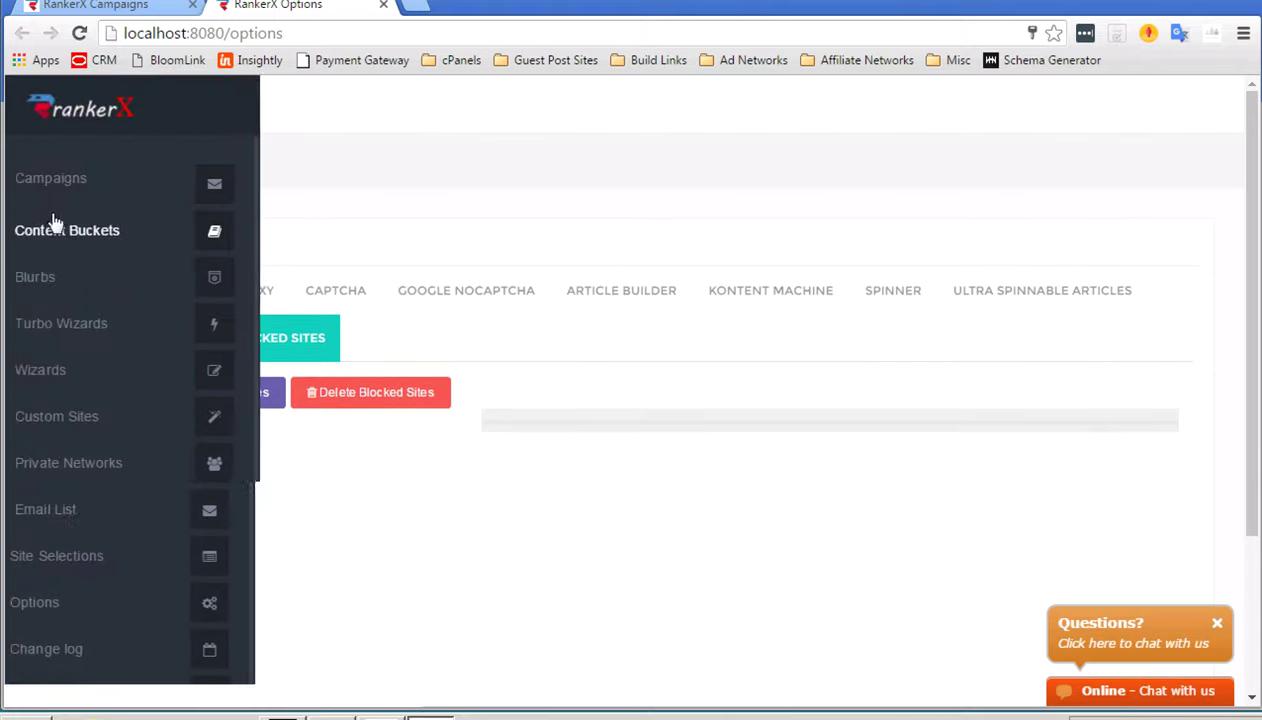
Go to the Campaigns page from the expanded left sidebar
mouse_move(53, 217)
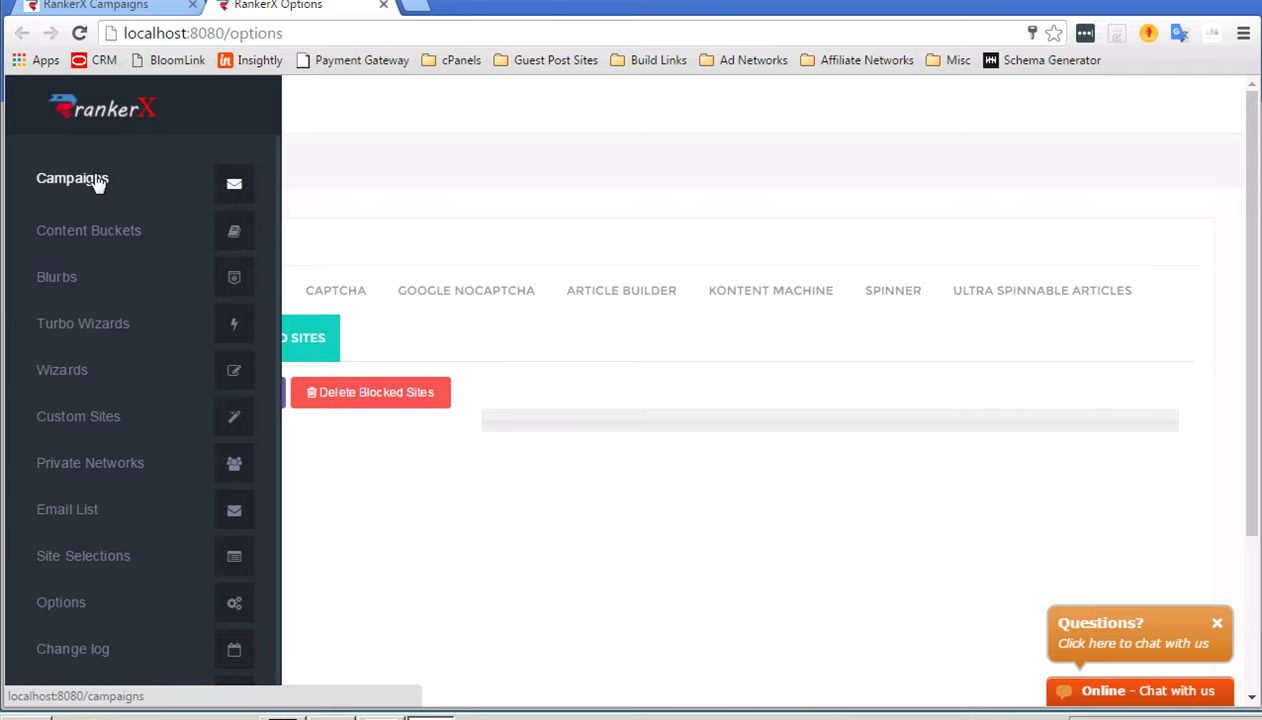
click(97, 183)
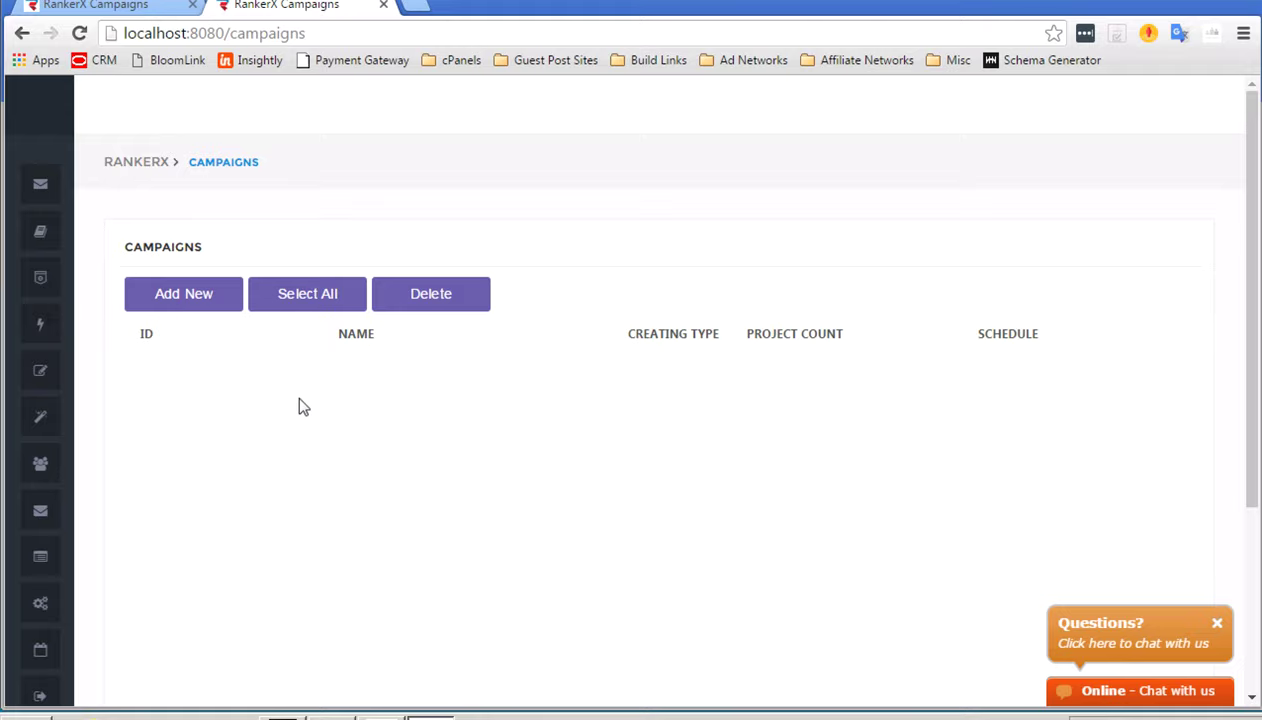
Create a new campaign named 'test 1' and open its campaign page
click(174, 297)
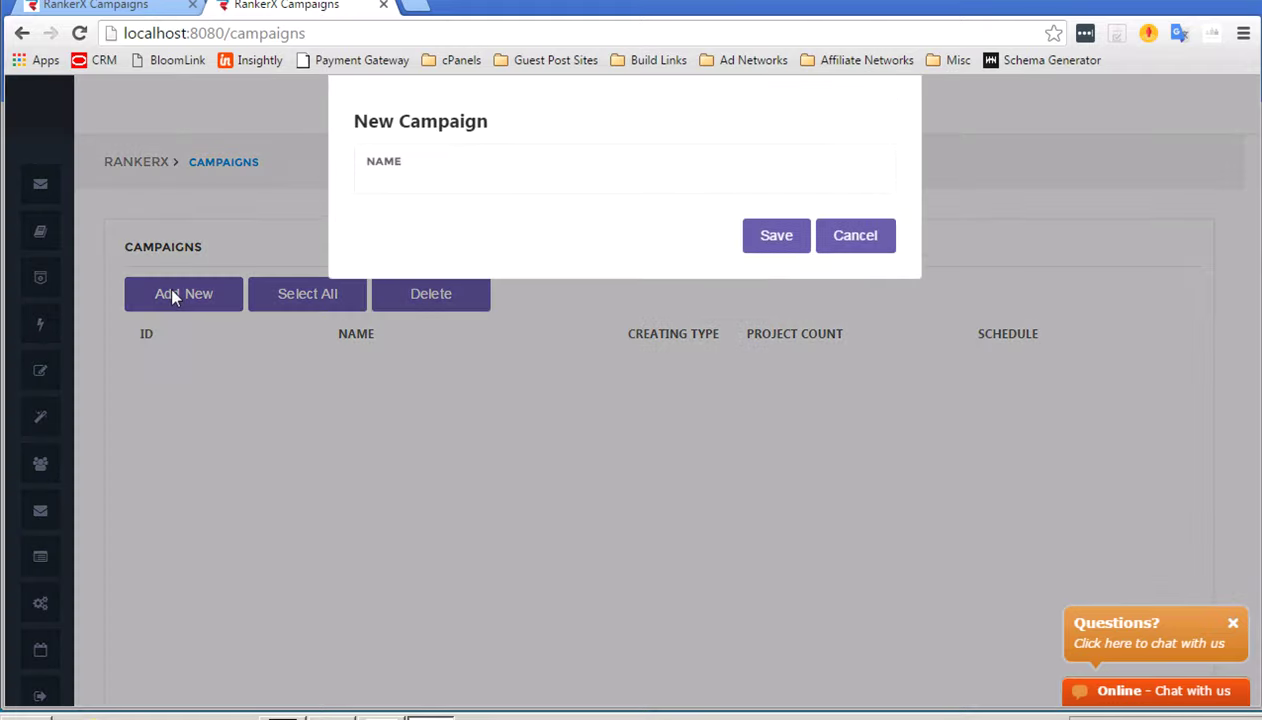
click(477, 181)
text(test)
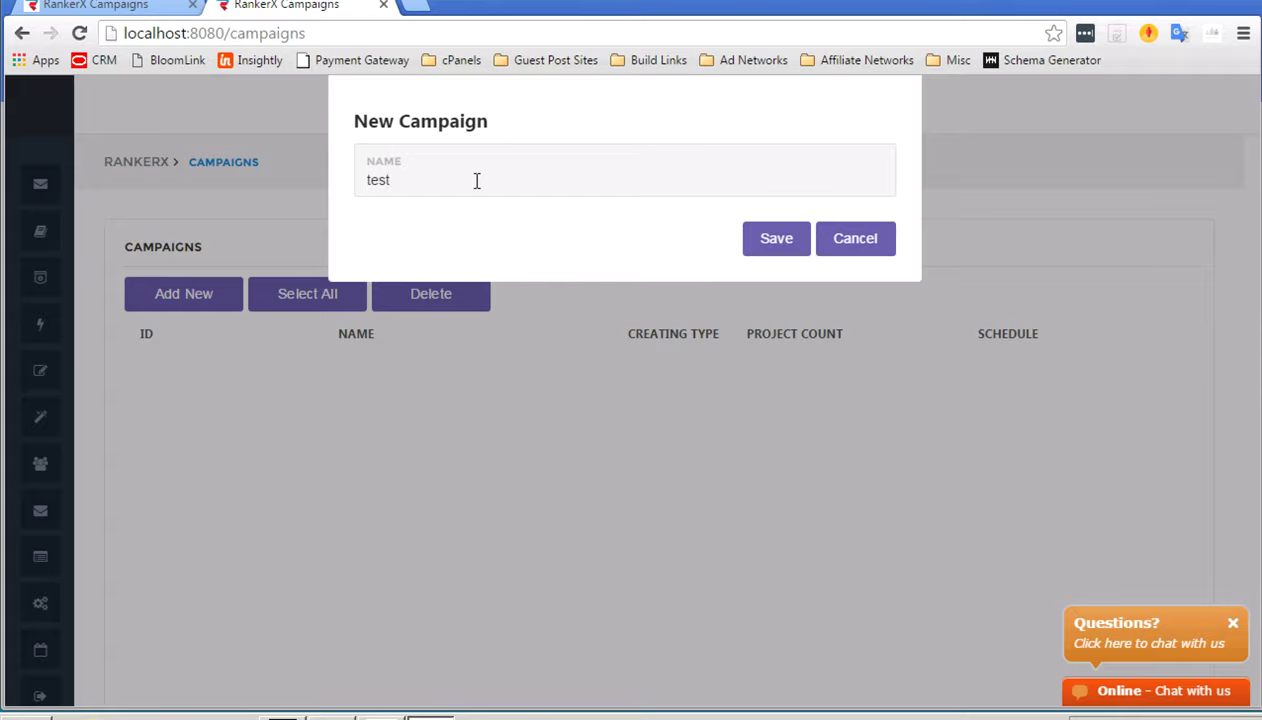
text( 1)
click(755, 239)
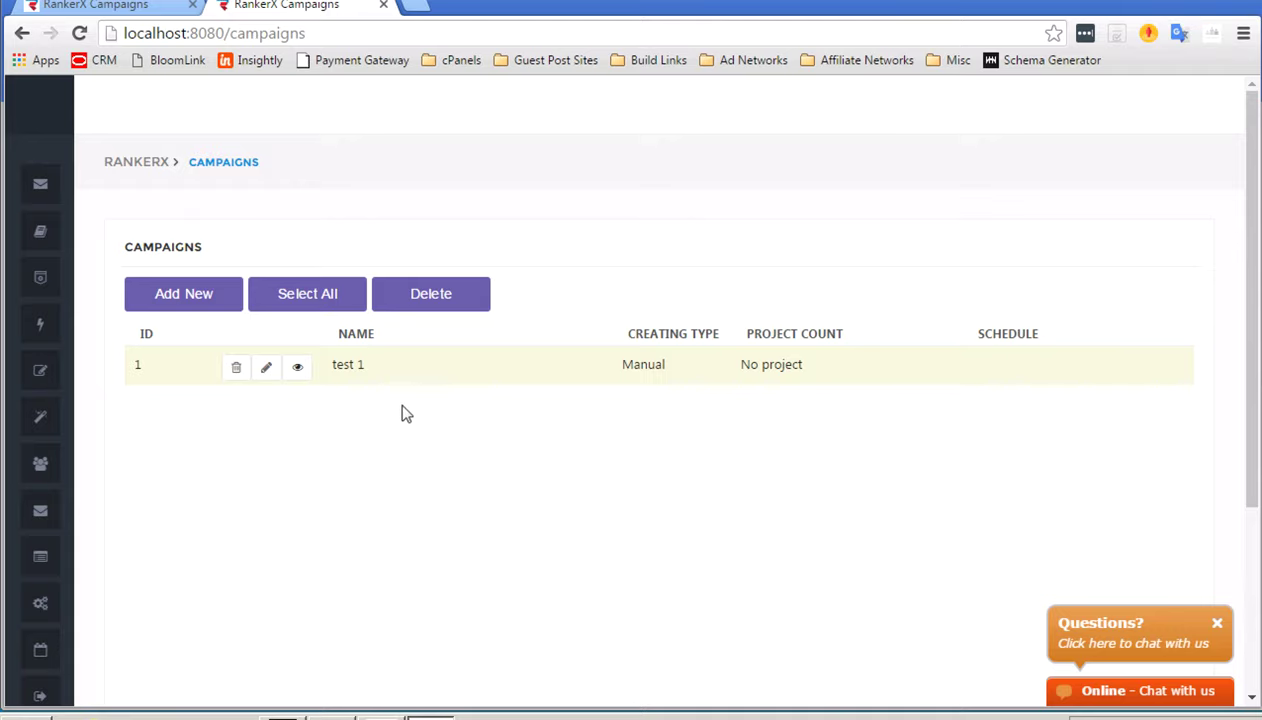
click(296, 370)
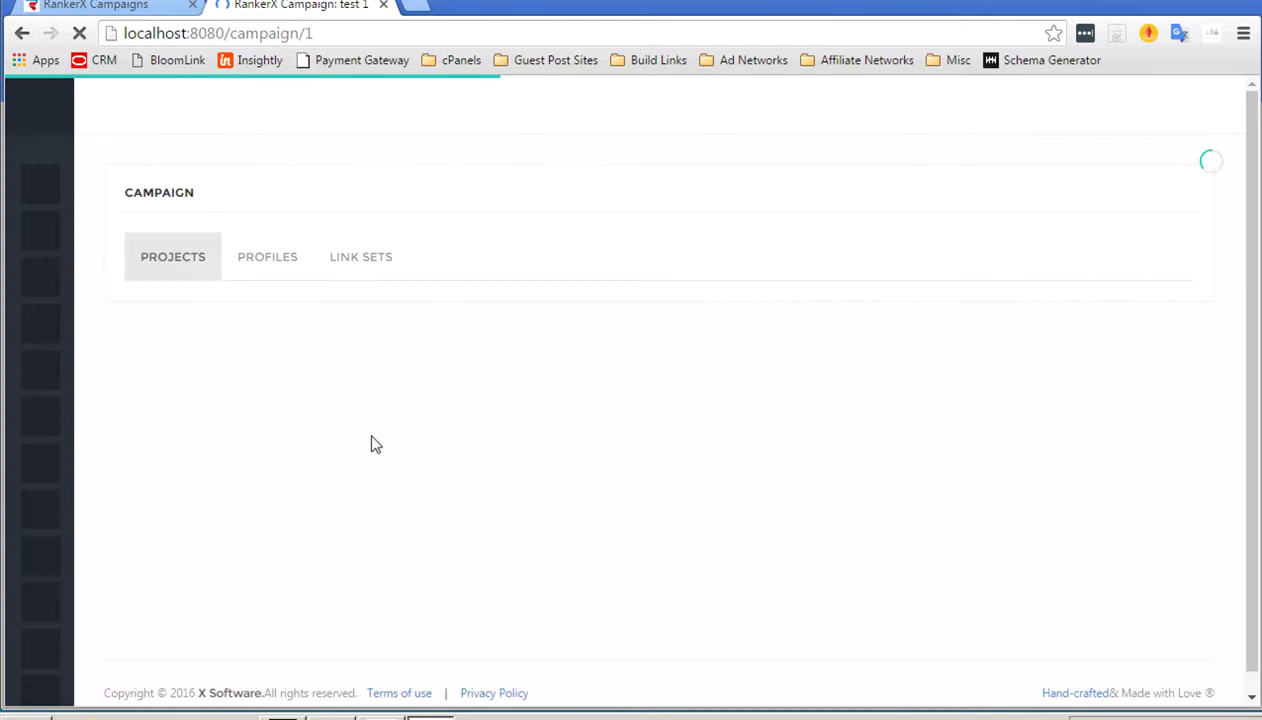
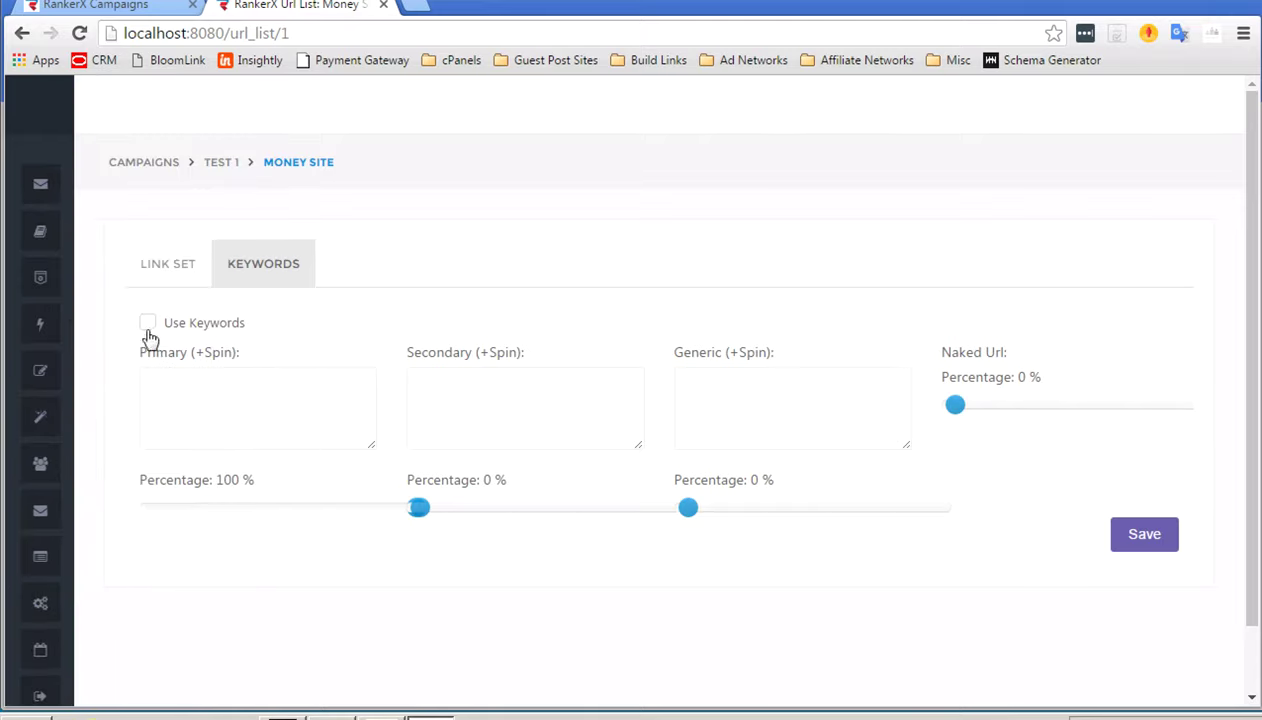
Enable keywords: primary {Dog Food|Dog Treats}, secondary Pet Supplies, generic Click Here
click(148, 326)
click(274, 396)
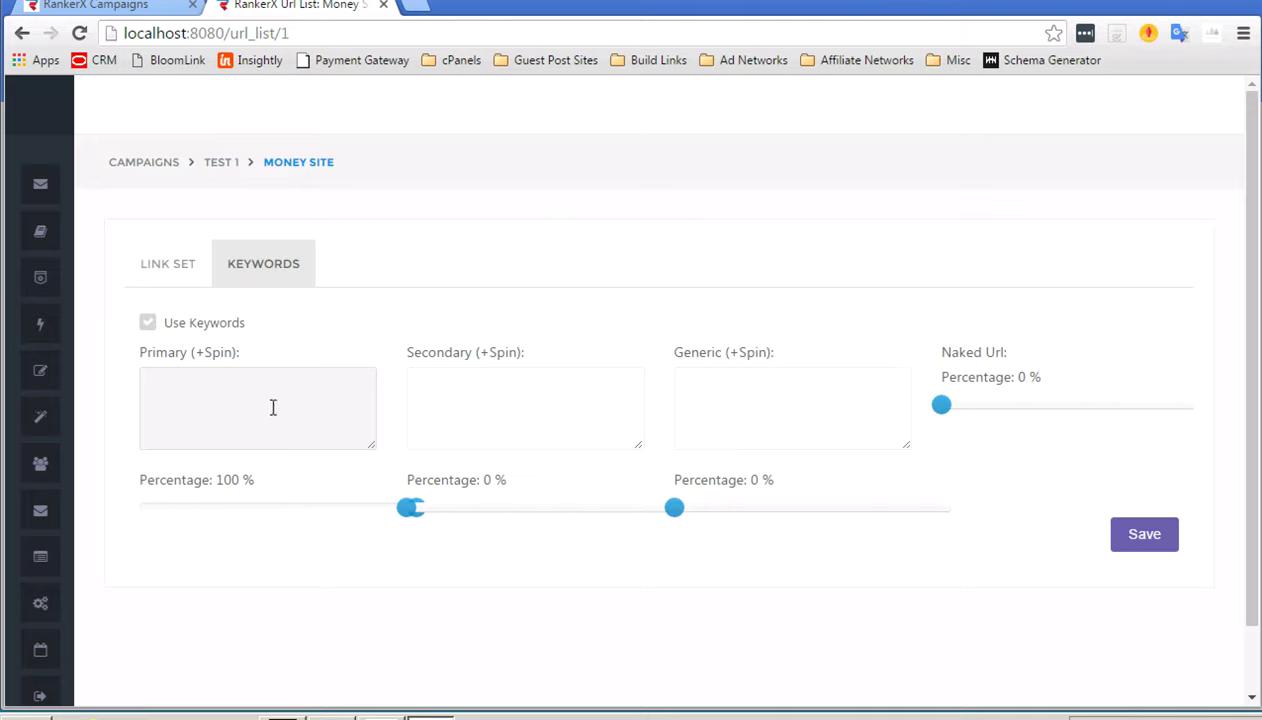
text(Dog Food)
click(151, 386)
text({Dog Food|Dog Treat)
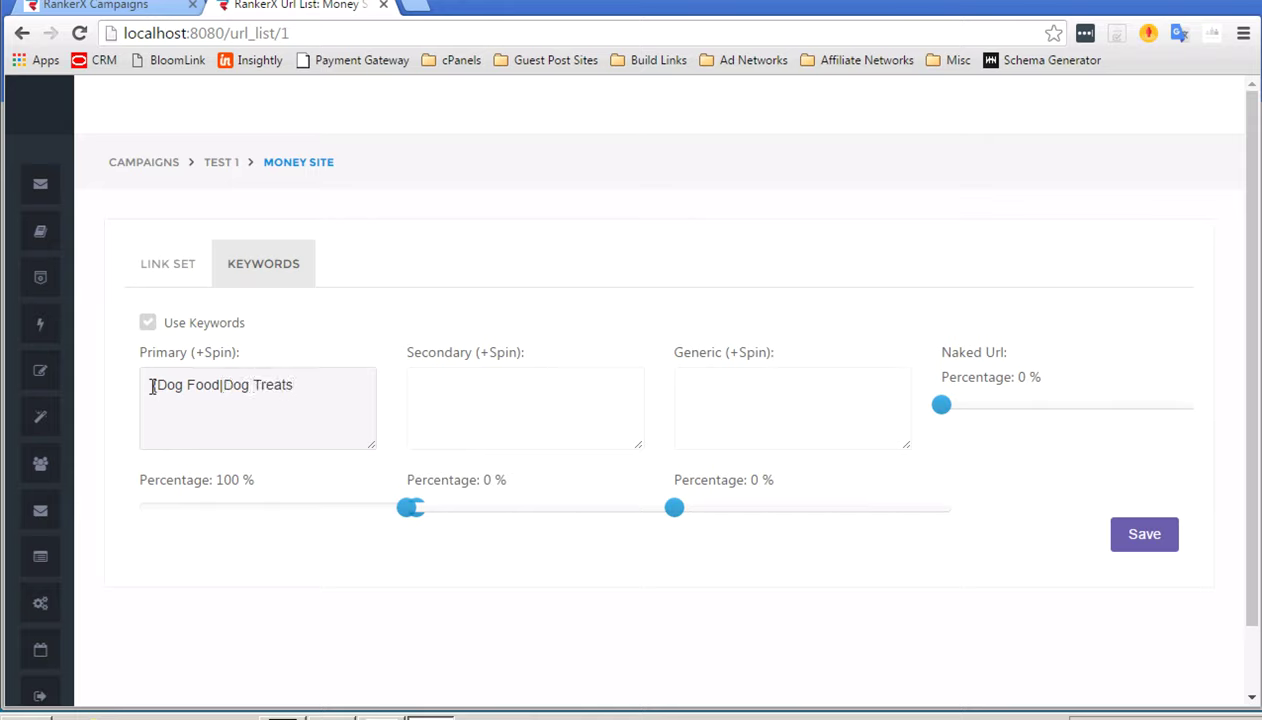
click(516, 401)
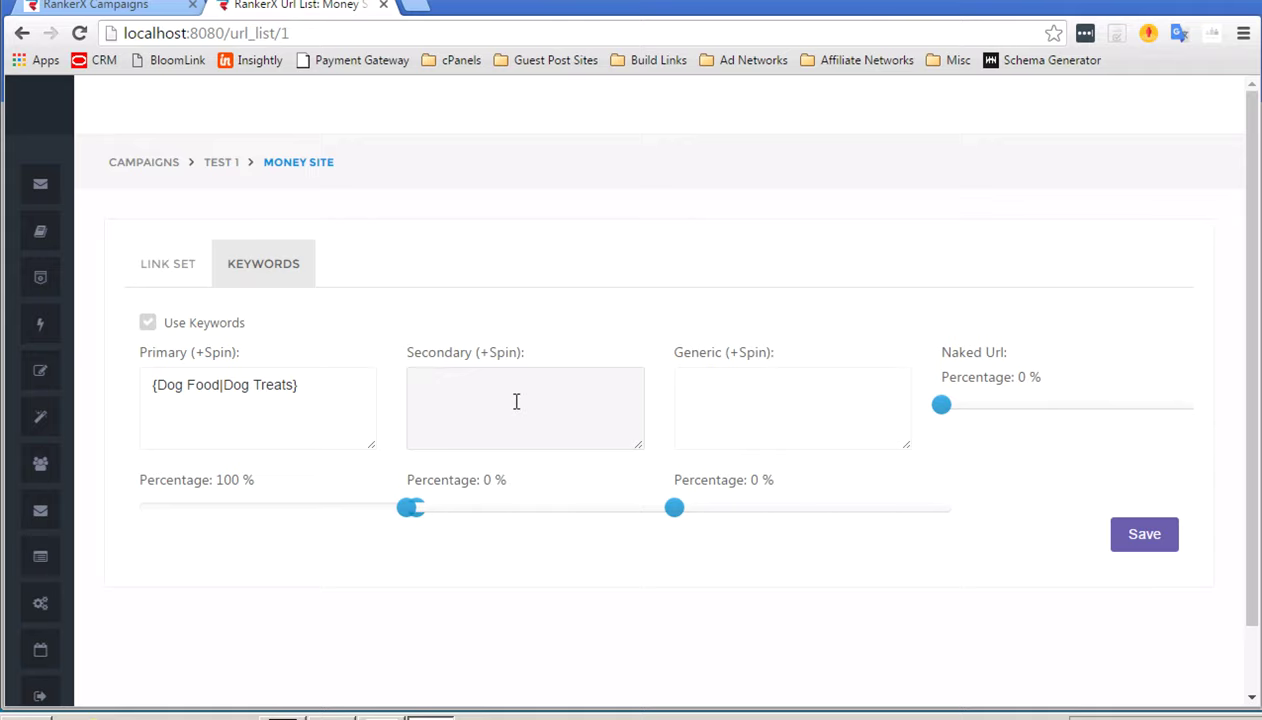
text(Pet Supplies)
click(750, 406)
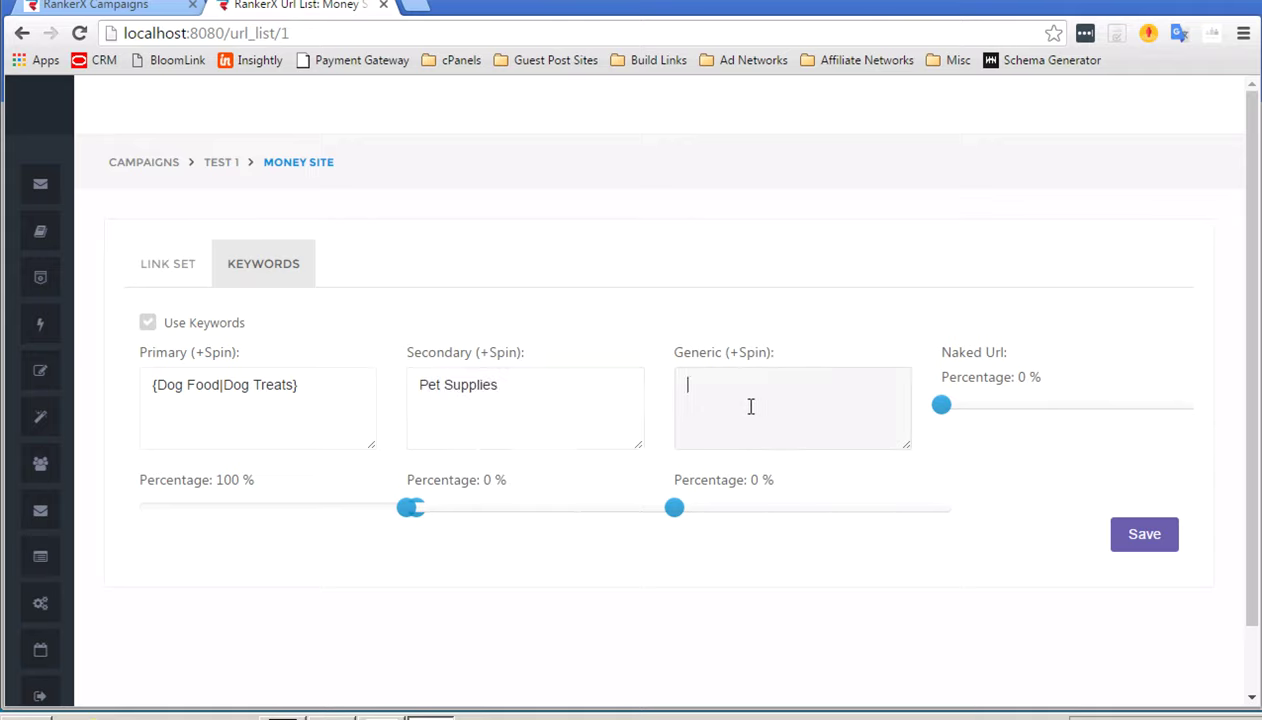
text(Click Here)
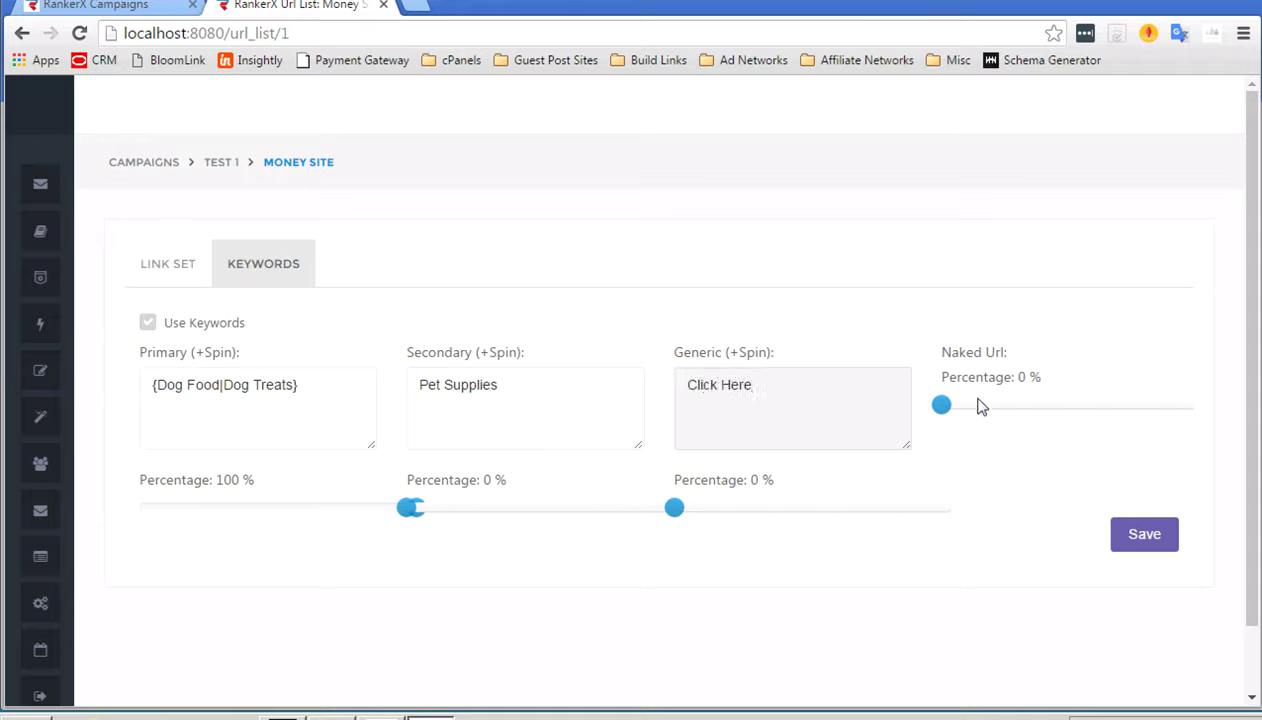
Split keyword shares 37/26/23 percent with 14% naked URL, and save
click(982, 406)
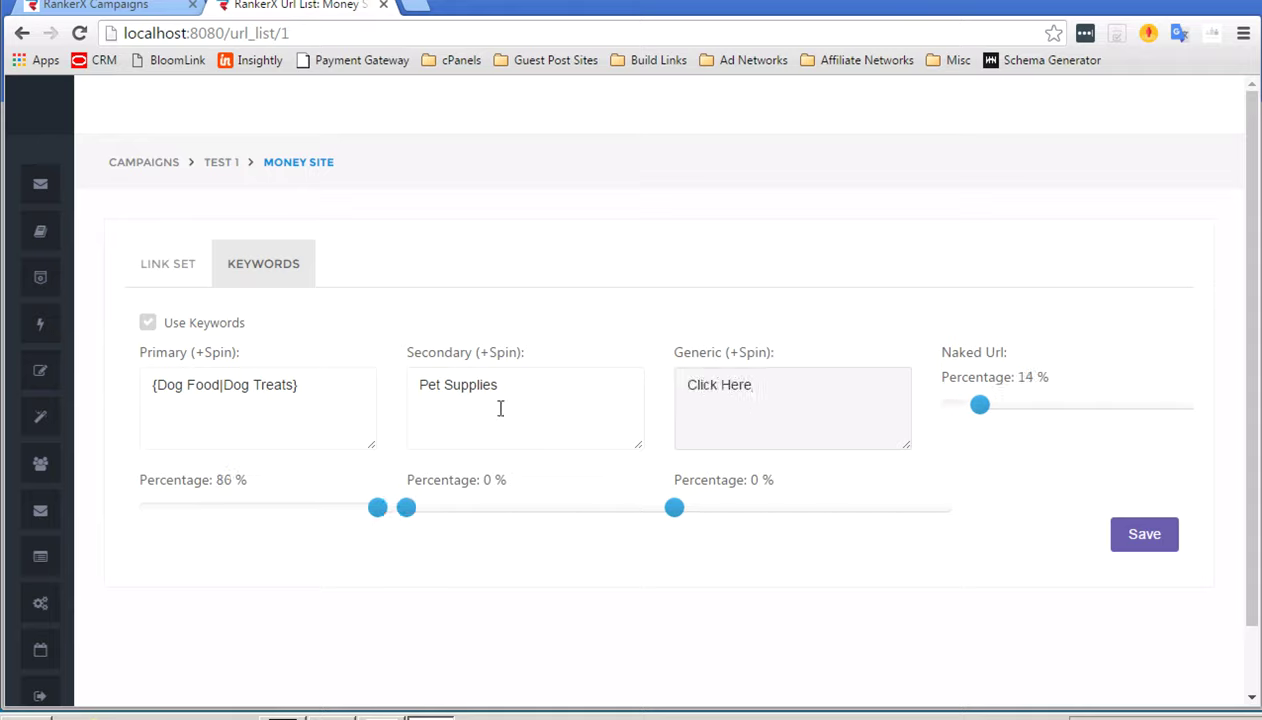
click(482, 509)
click(739, 508)
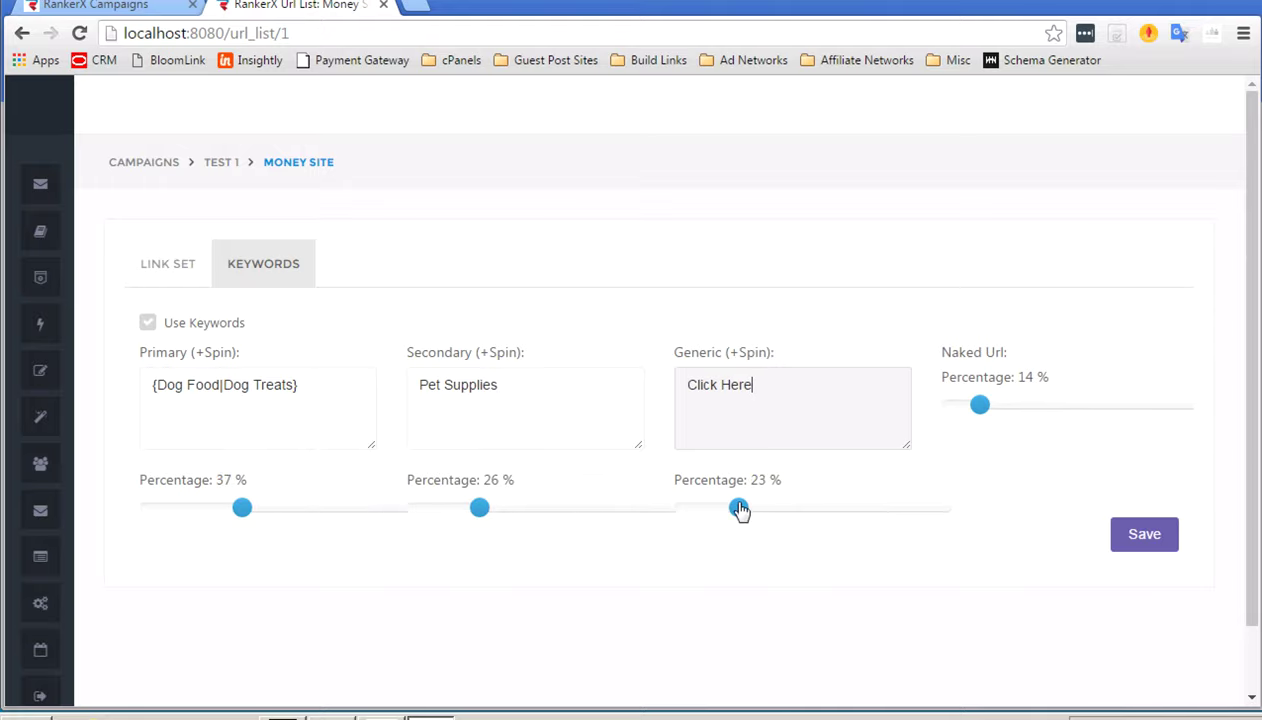
click(1150, 530)
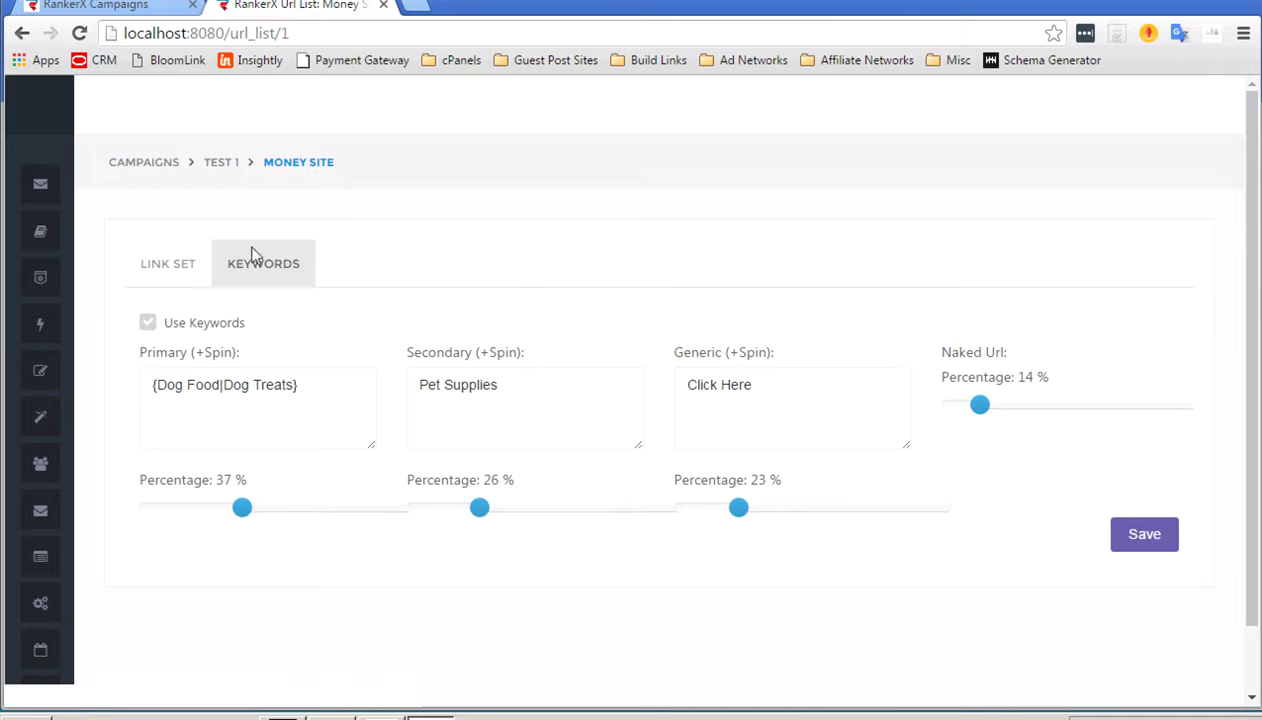
click(170, 268)
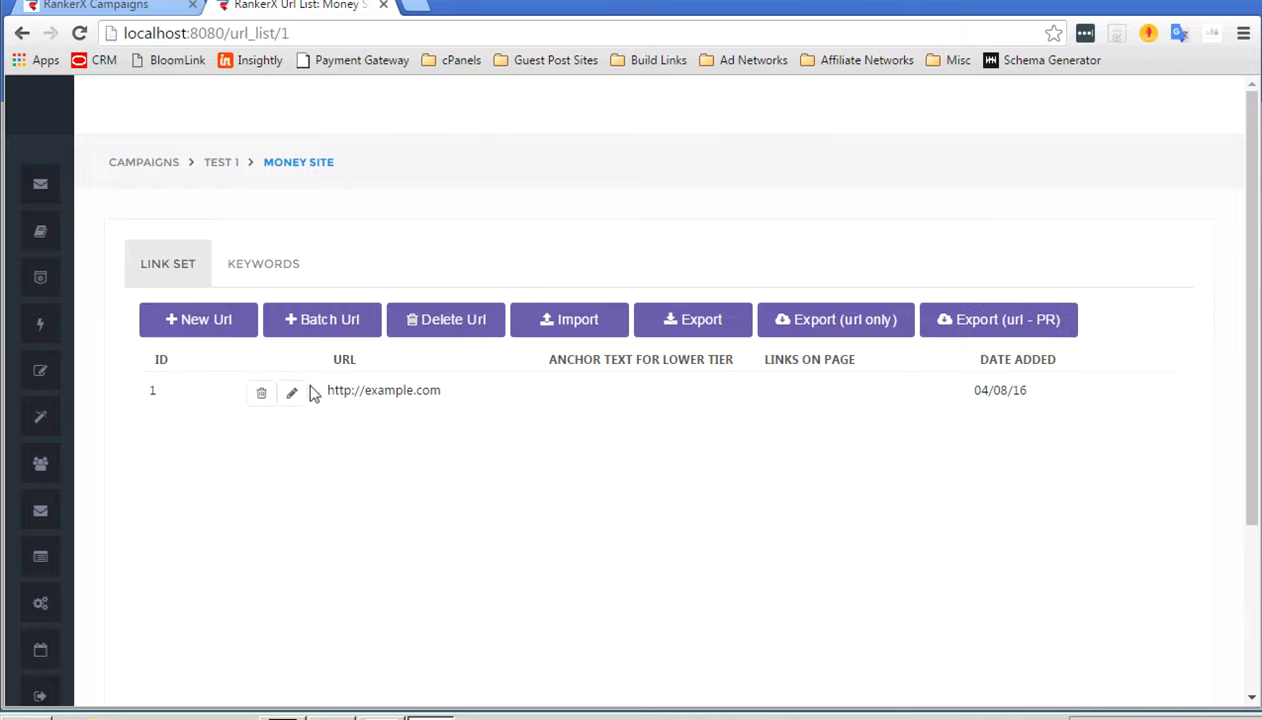
click(588, 322)
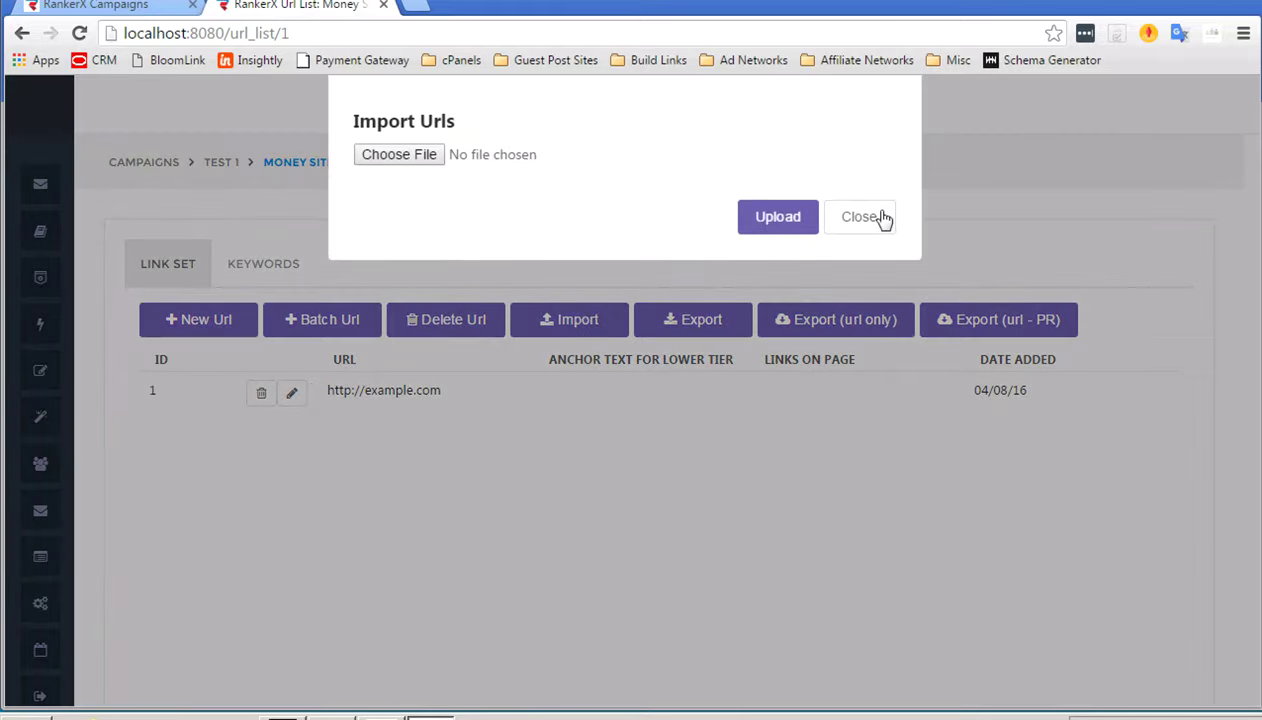
click(882, 217)
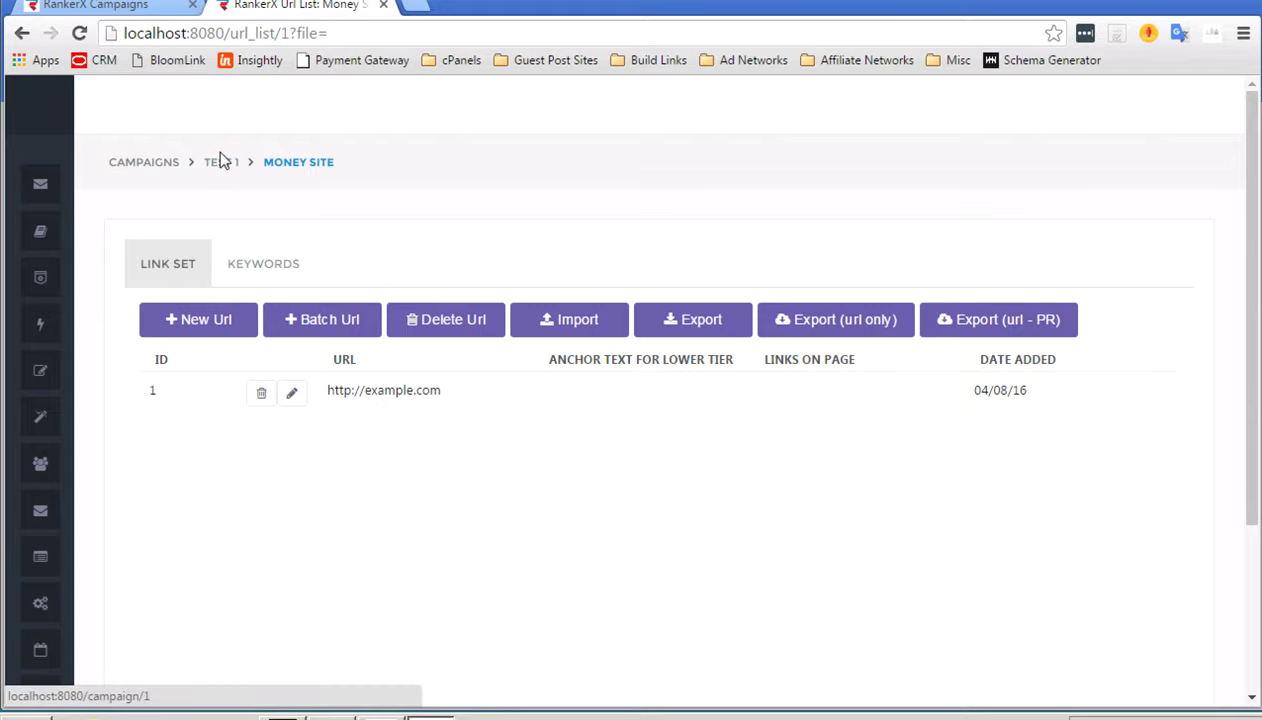
From the TEST 1 campaign page, create the Account Creation project 'Web 2.0 Accounts T1'
click(222, 166)
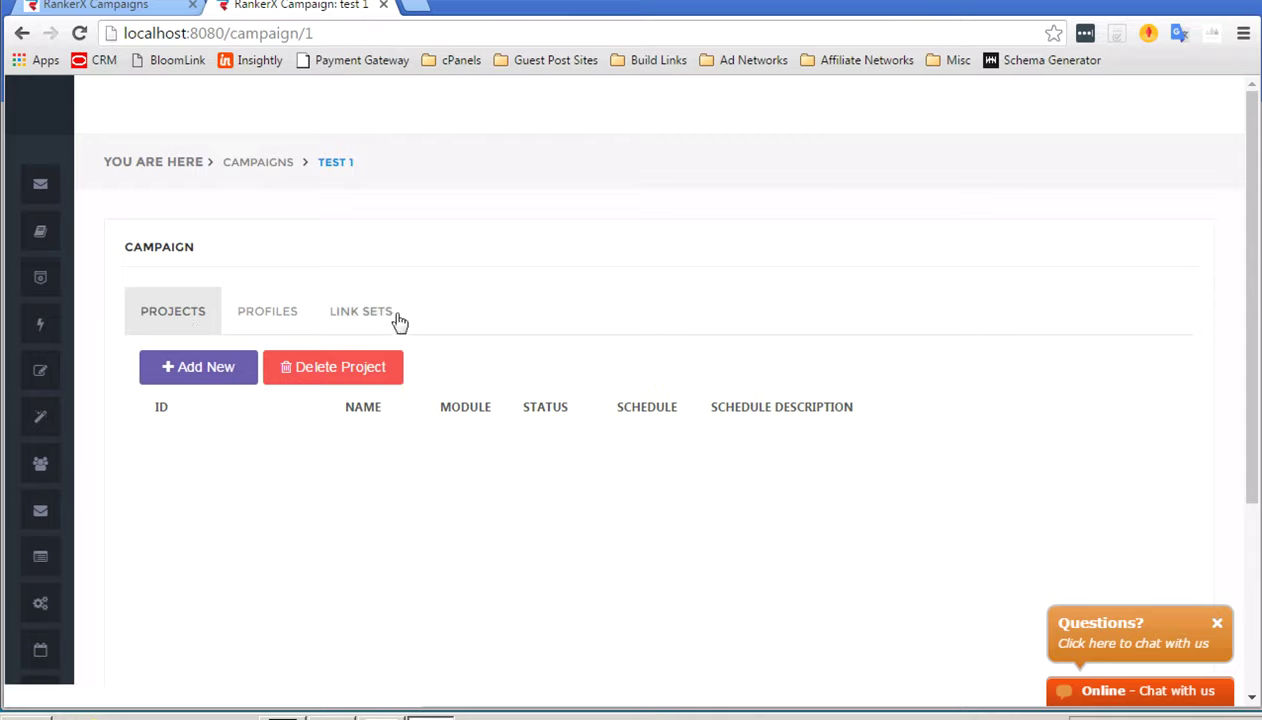
click(198, 367)
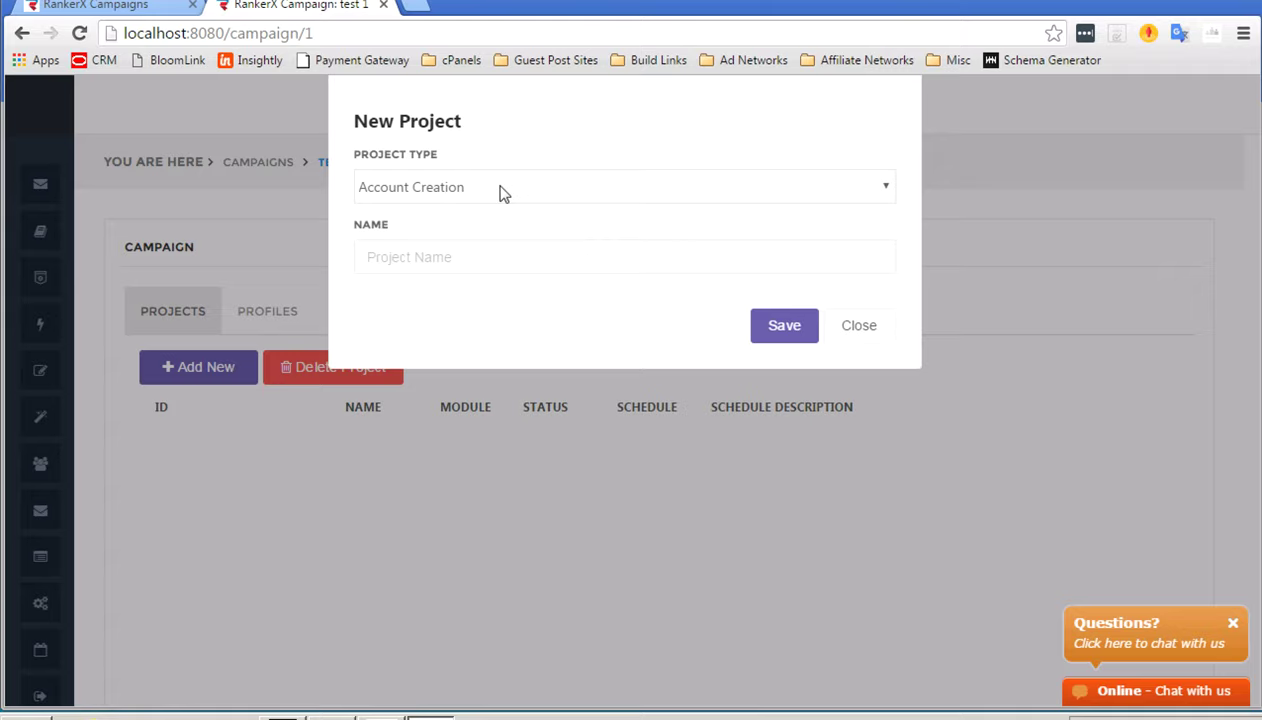
click(411, 256)
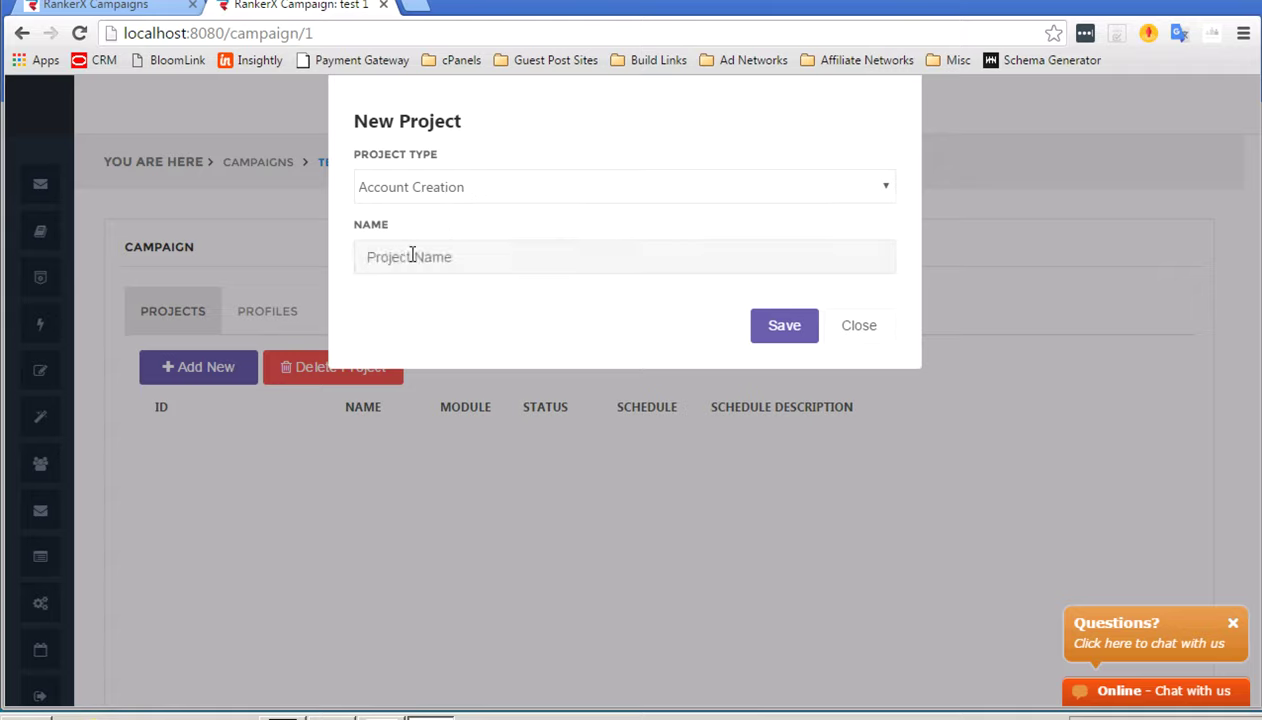
text(Web )
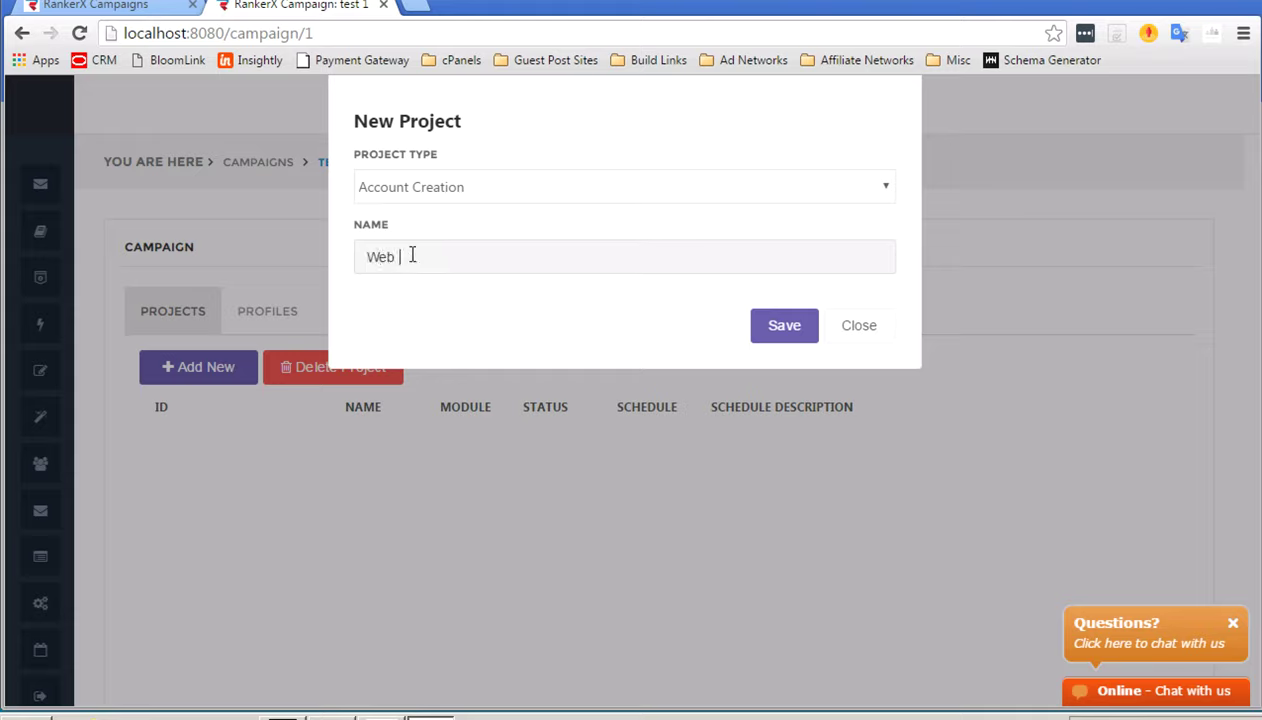
text(2.0 Accounts T1)
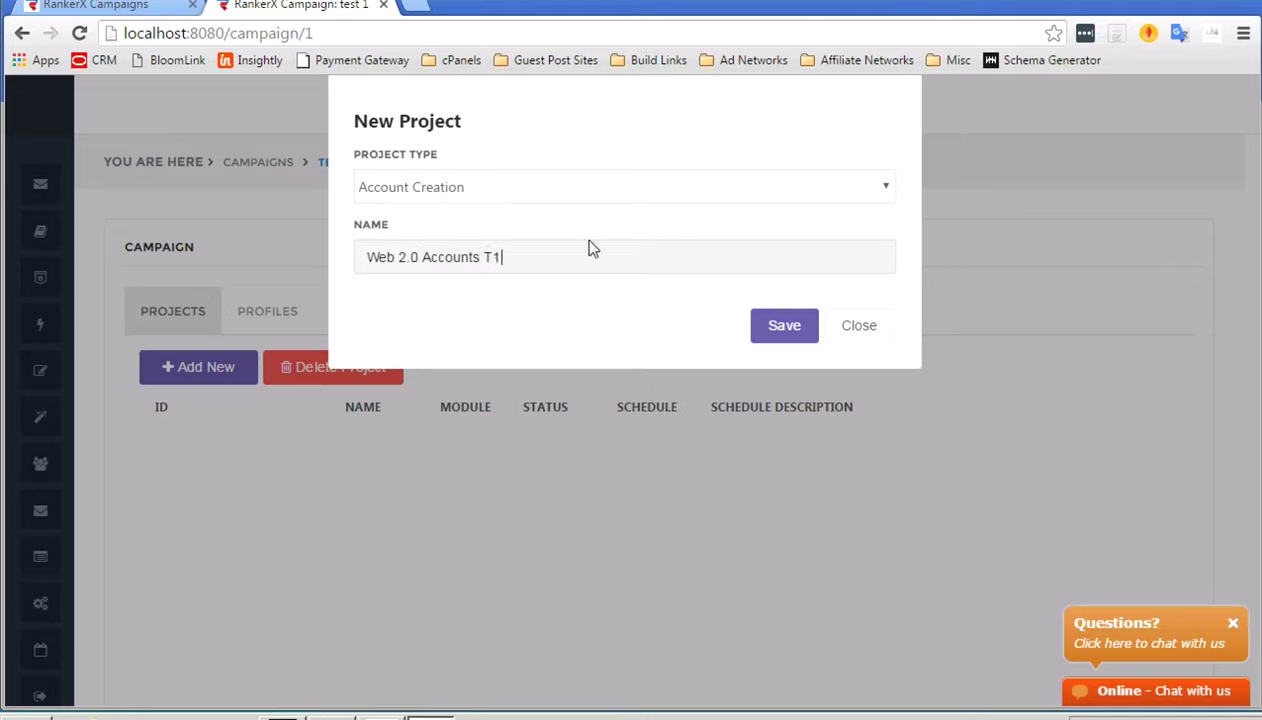
click(769, 340)
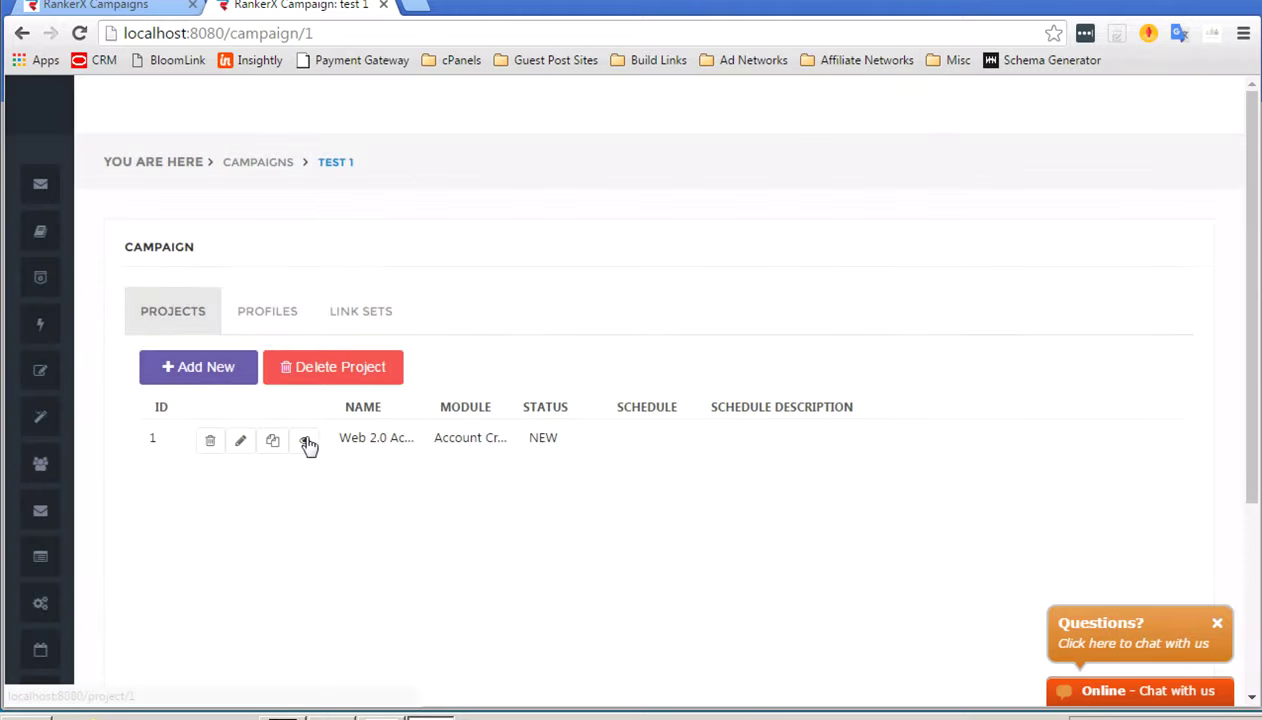
click(307, 442)
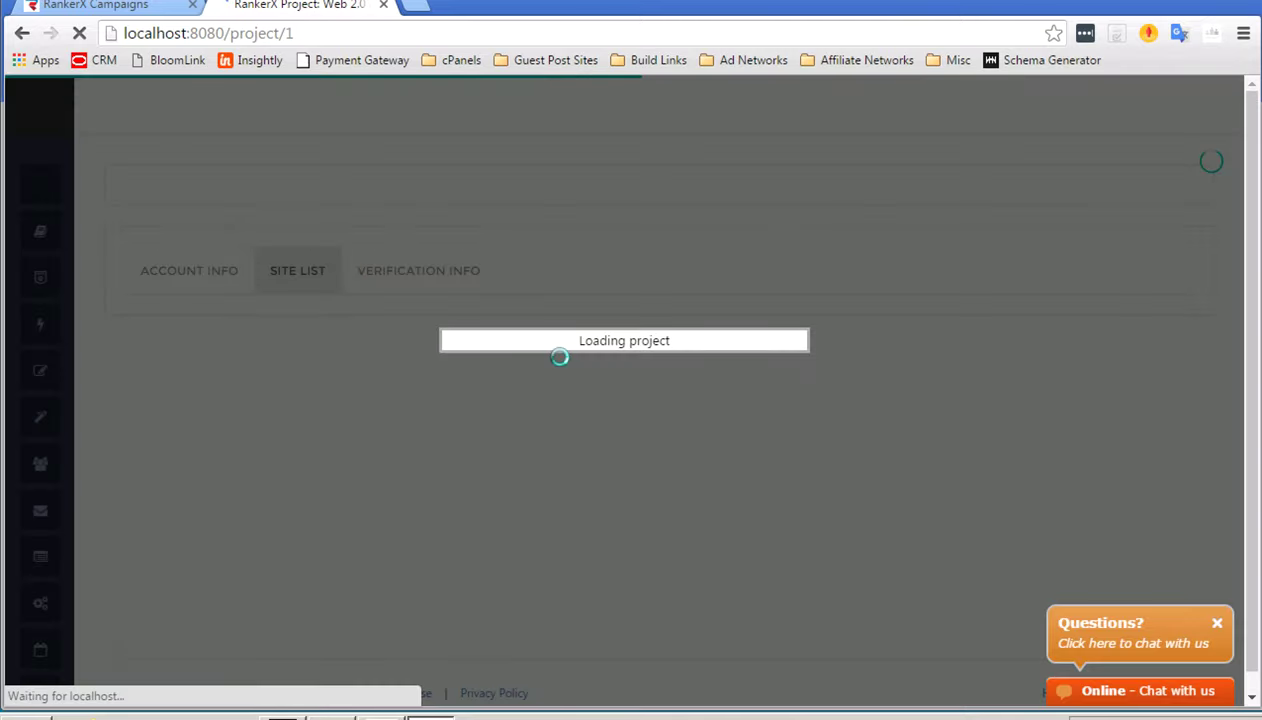
scroll(648, 402, down, 2)
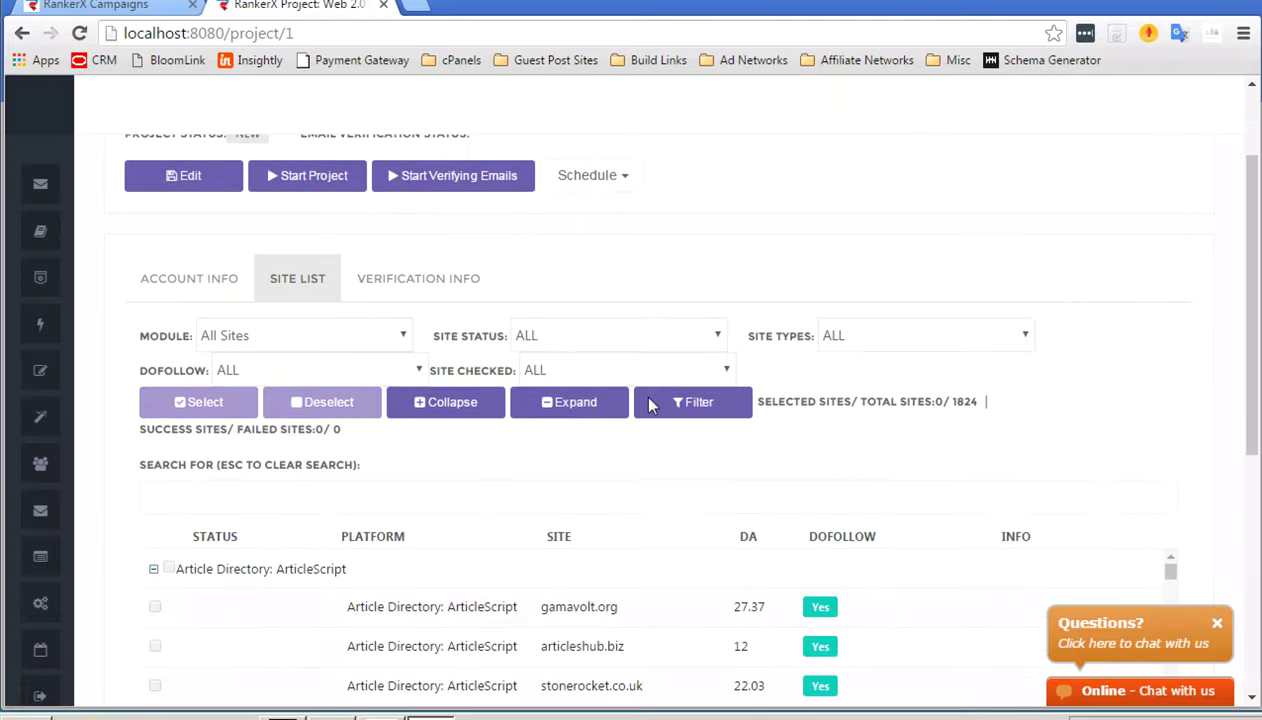
scroll(487, 350, up, 3)
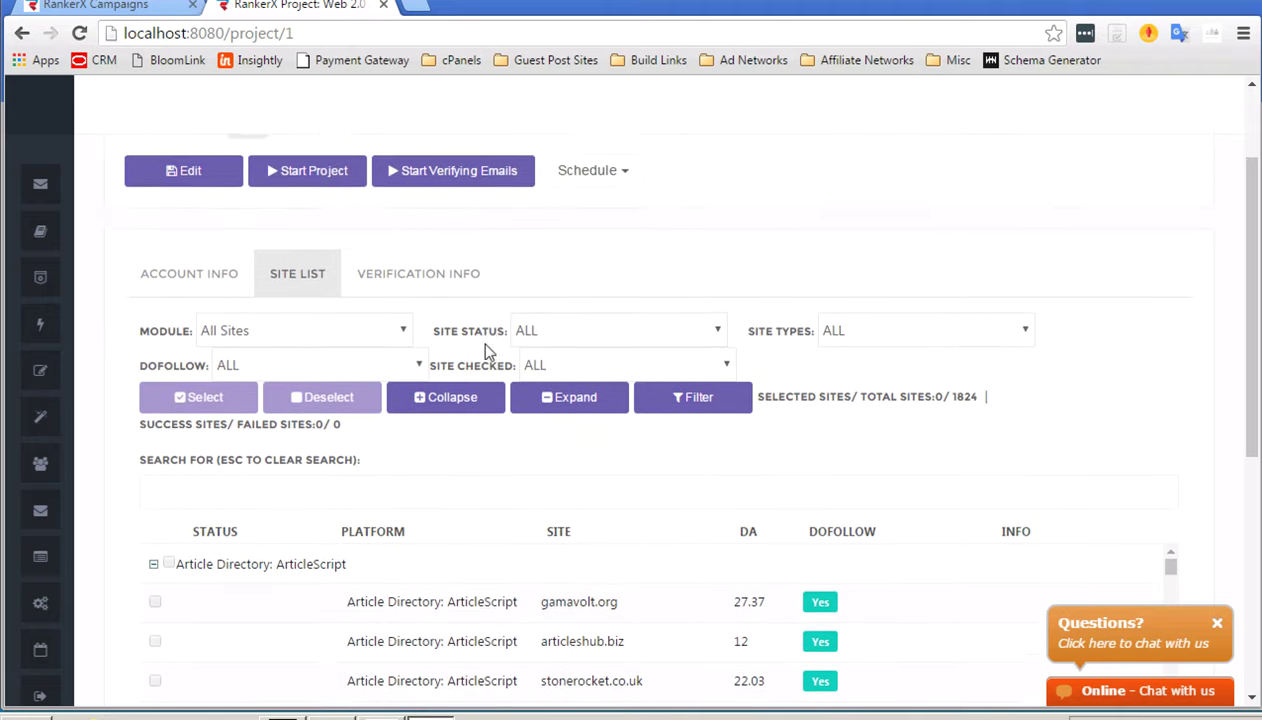
scroll(487, 350, down, 2)
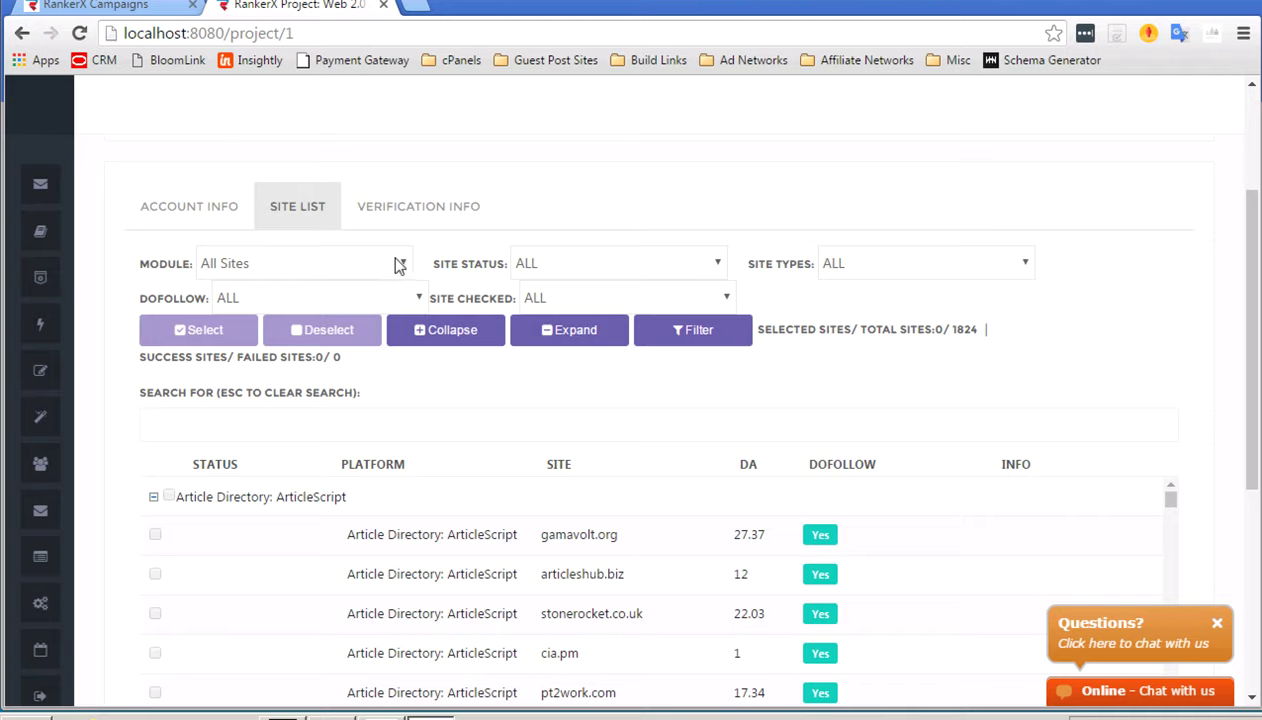
click(399, 263)
scroll(322, 326, down, 5)
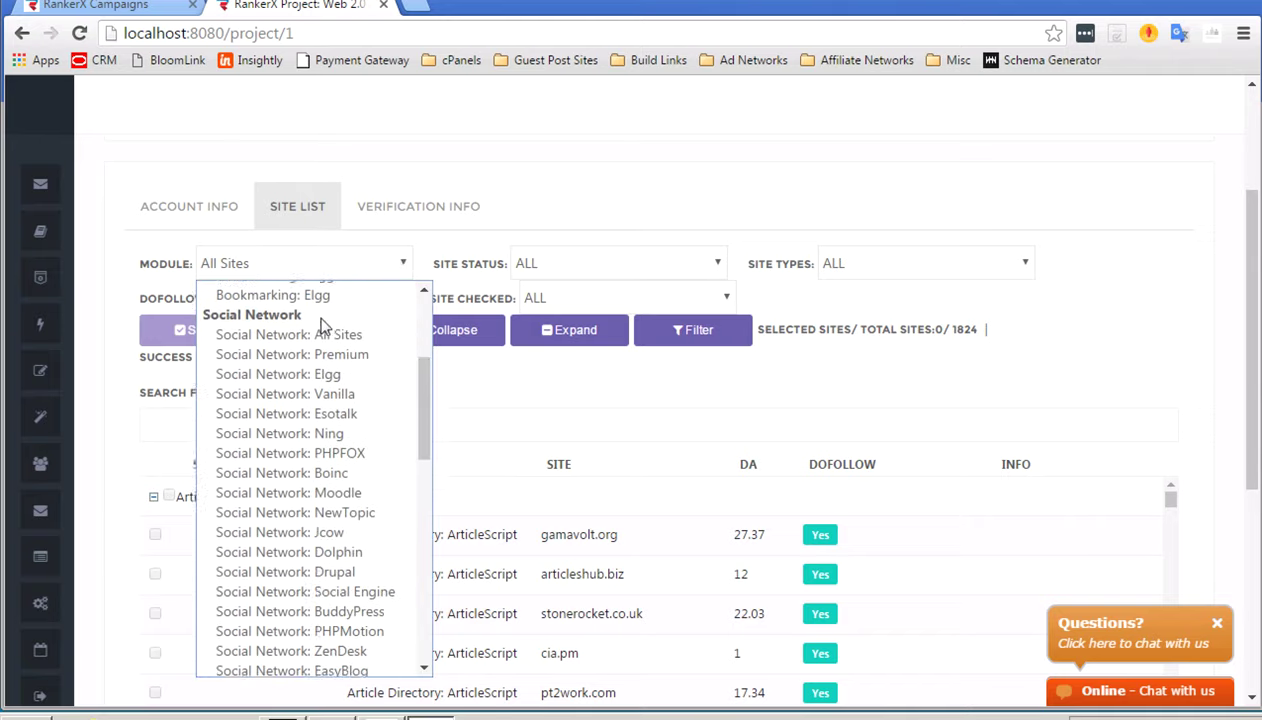
scroll(322, 326, down, 8)
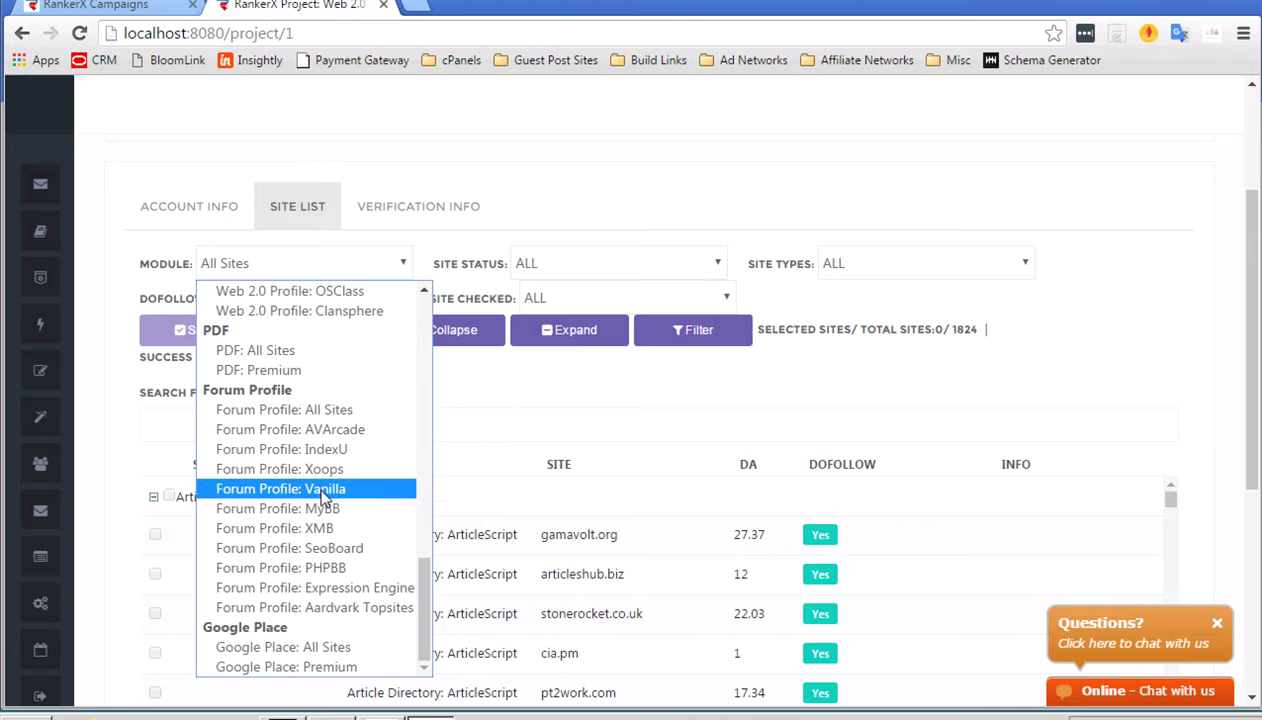
scroll(322, 496, up, 12)
scroll(322, 497, down, 2)
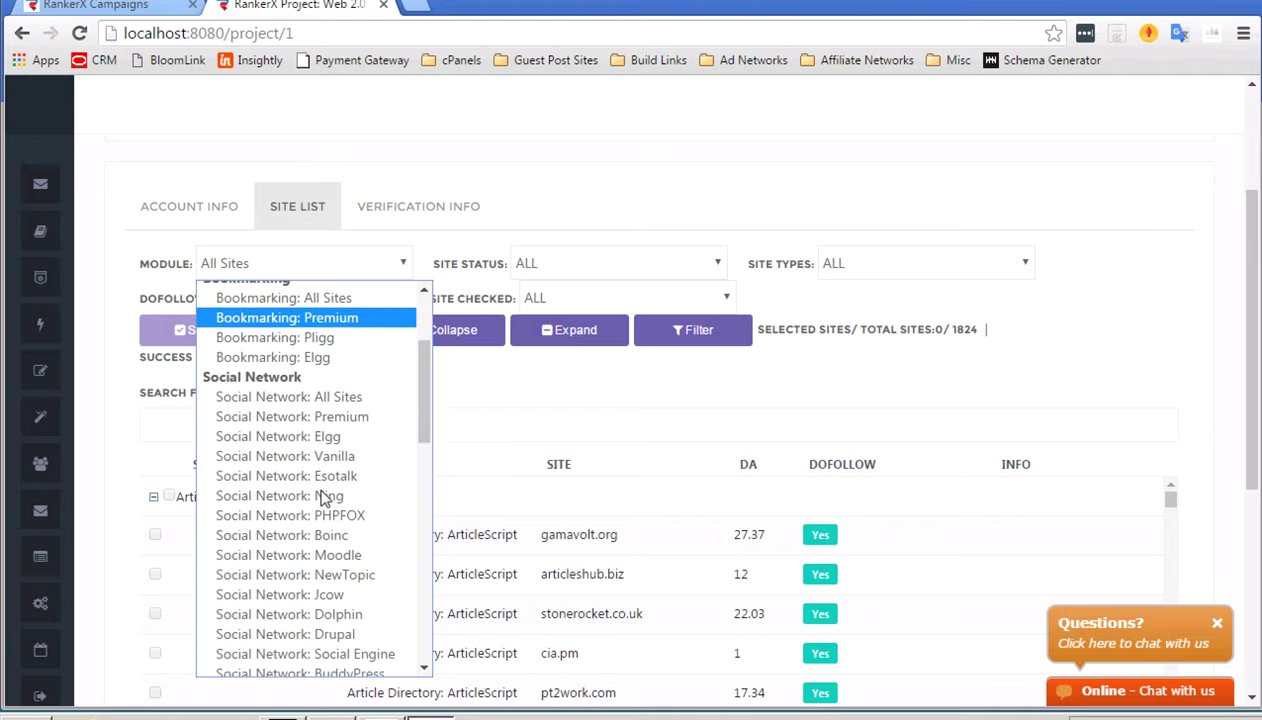
scroll(240, 495, up, 2)
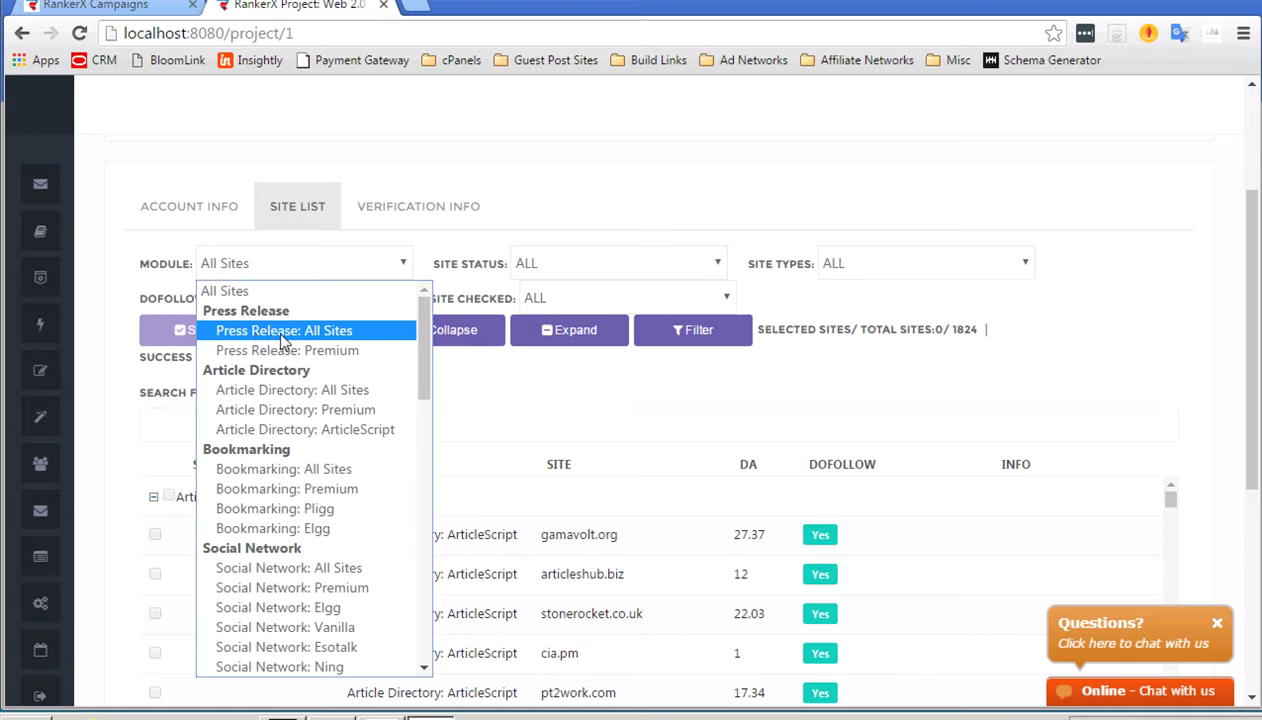
click(283, 332)
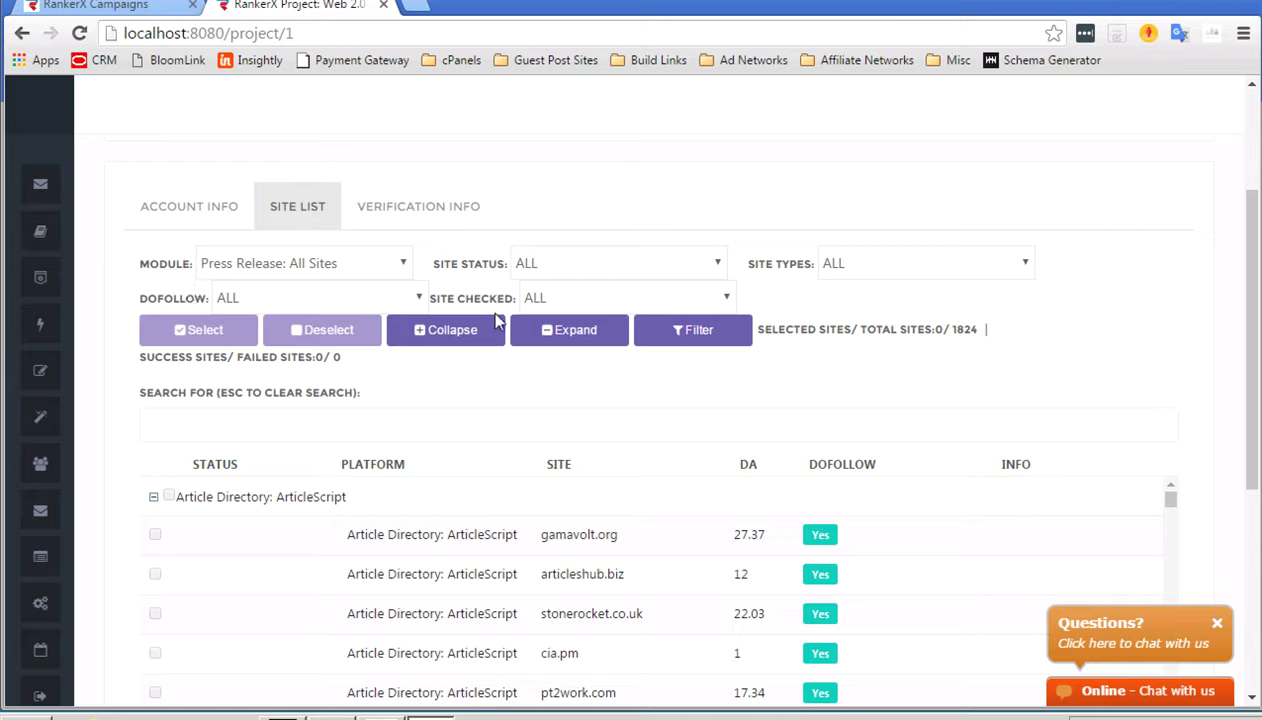
click(697, 343)
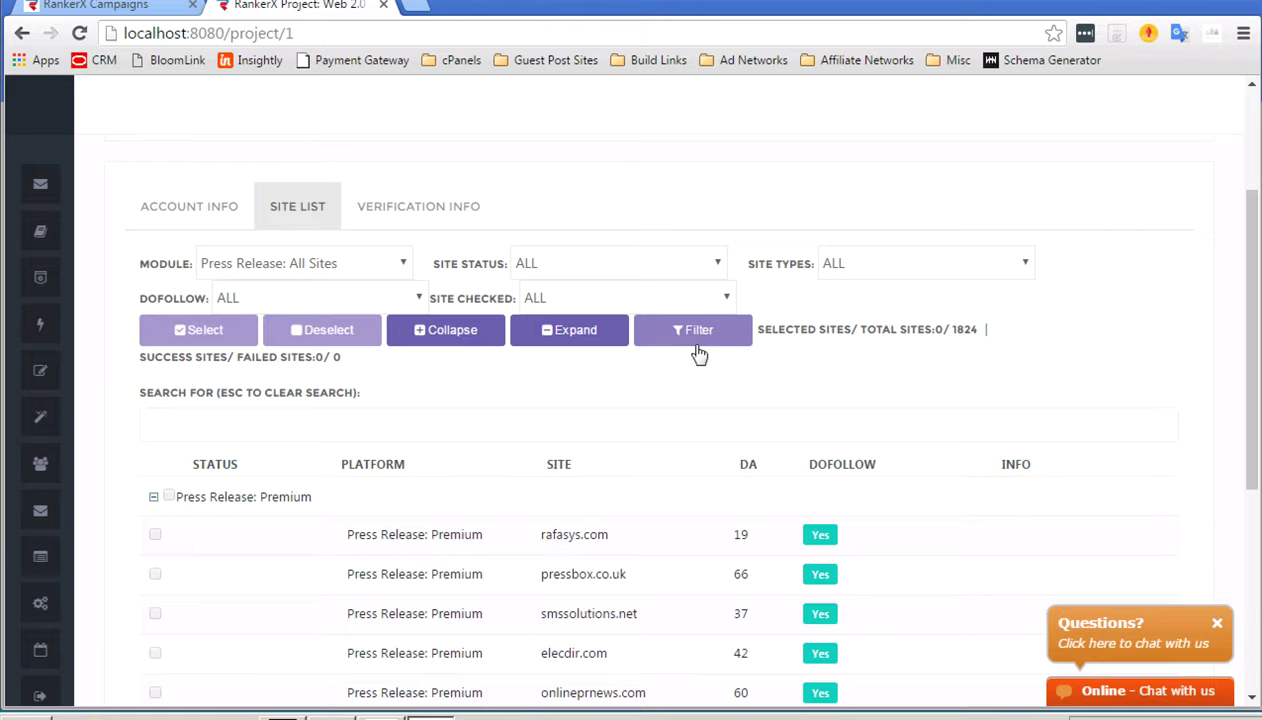
scroll(656, 428, down, 2)
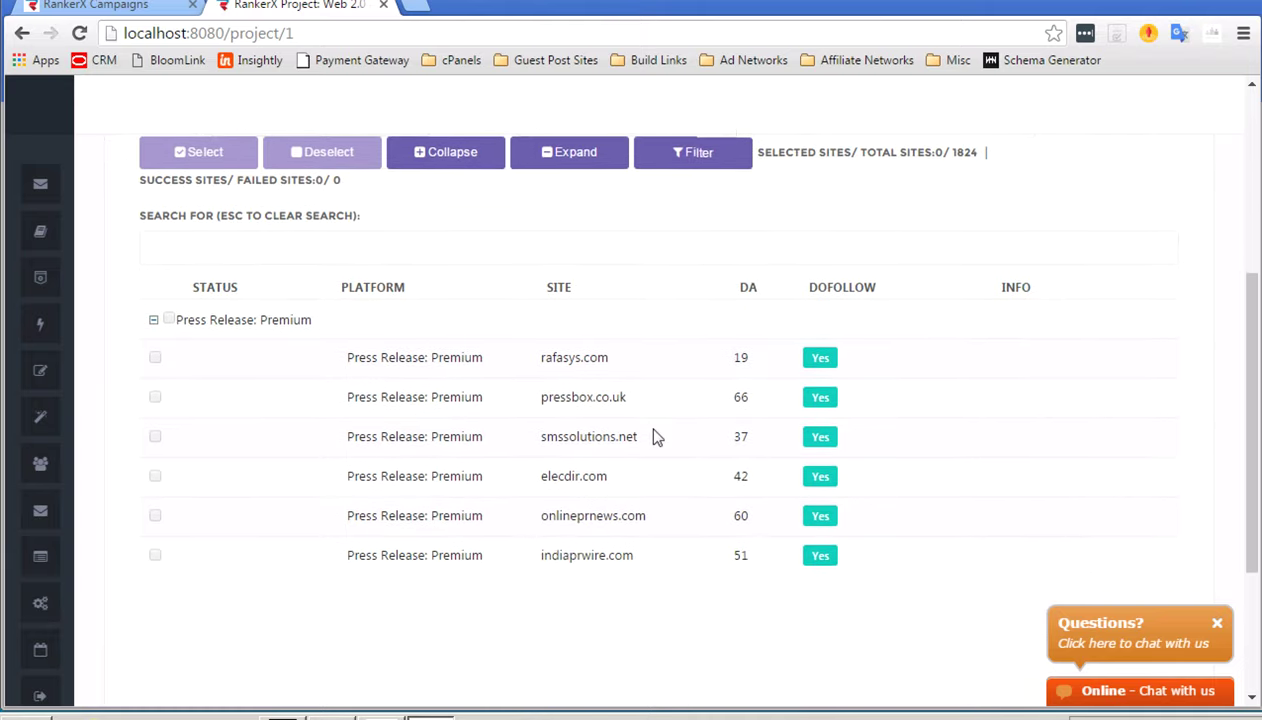
scroll(645, 500, up, 1)
scroll(700, 470, down, 2)
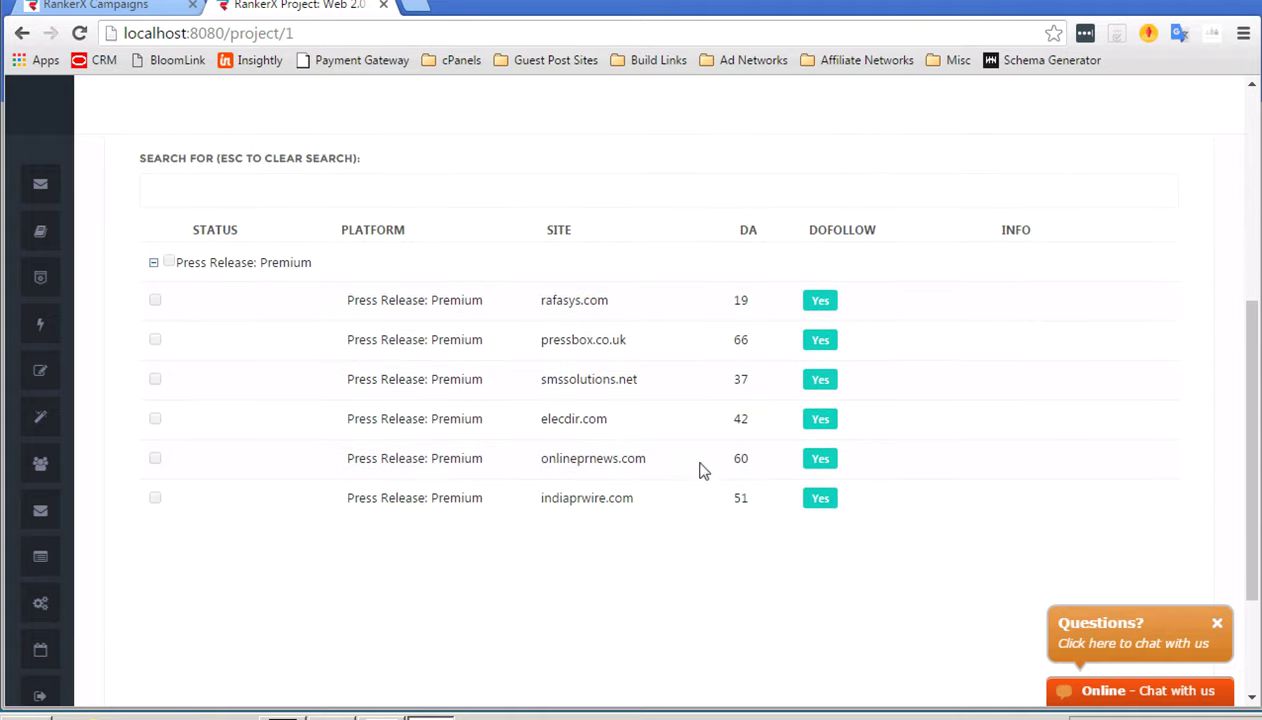
scroll(460, 368, up, 5)
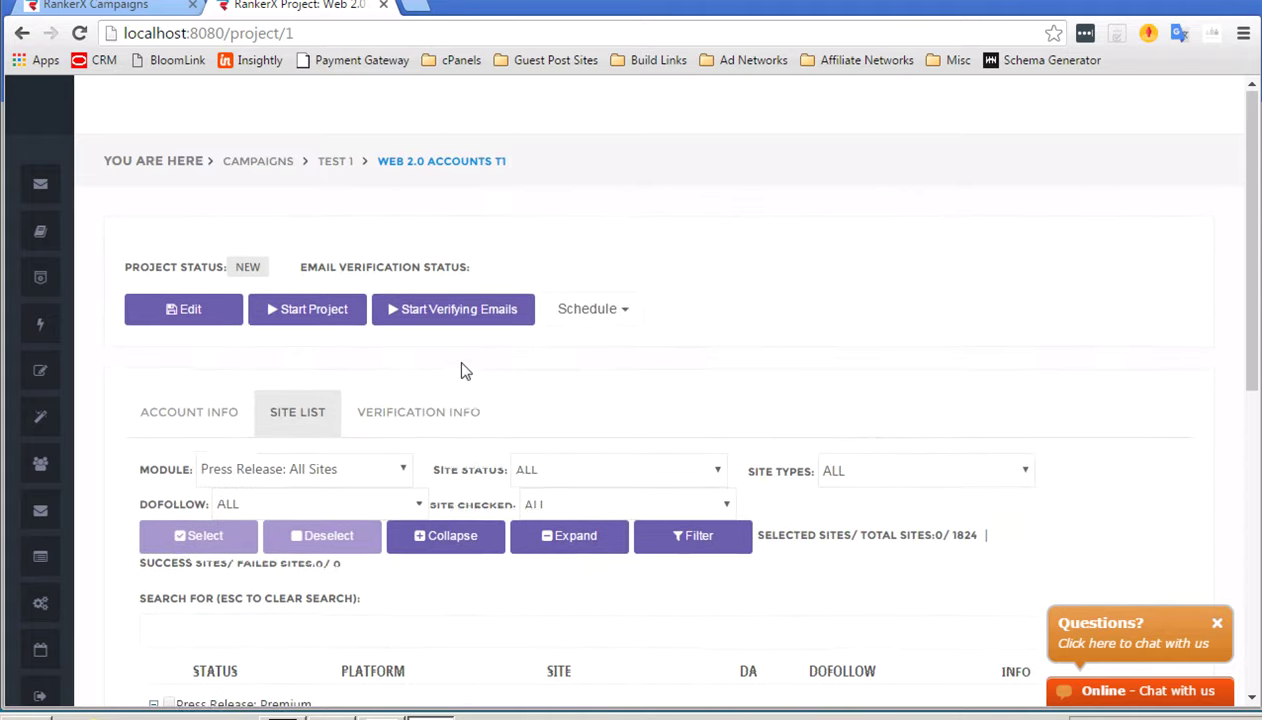
scroll(463, 370, down, 5)
scroll(463, 370, up, 1)
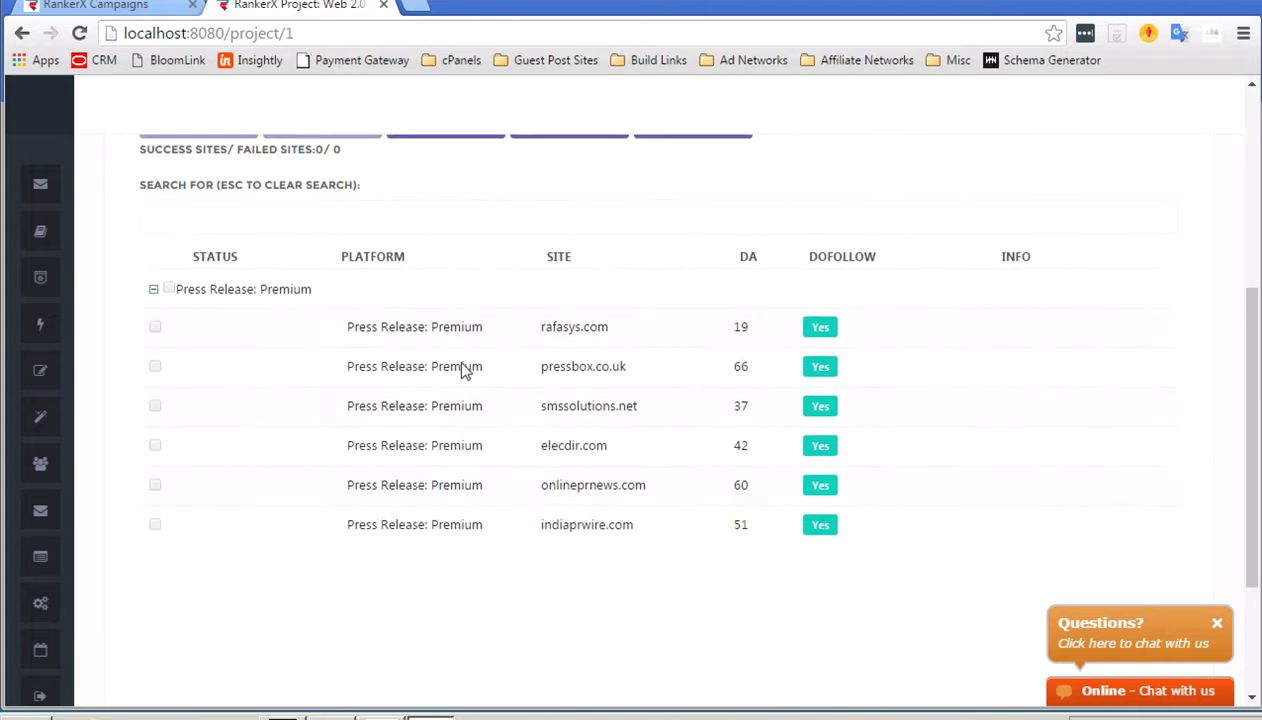
scroll(463, 370, up, 3)
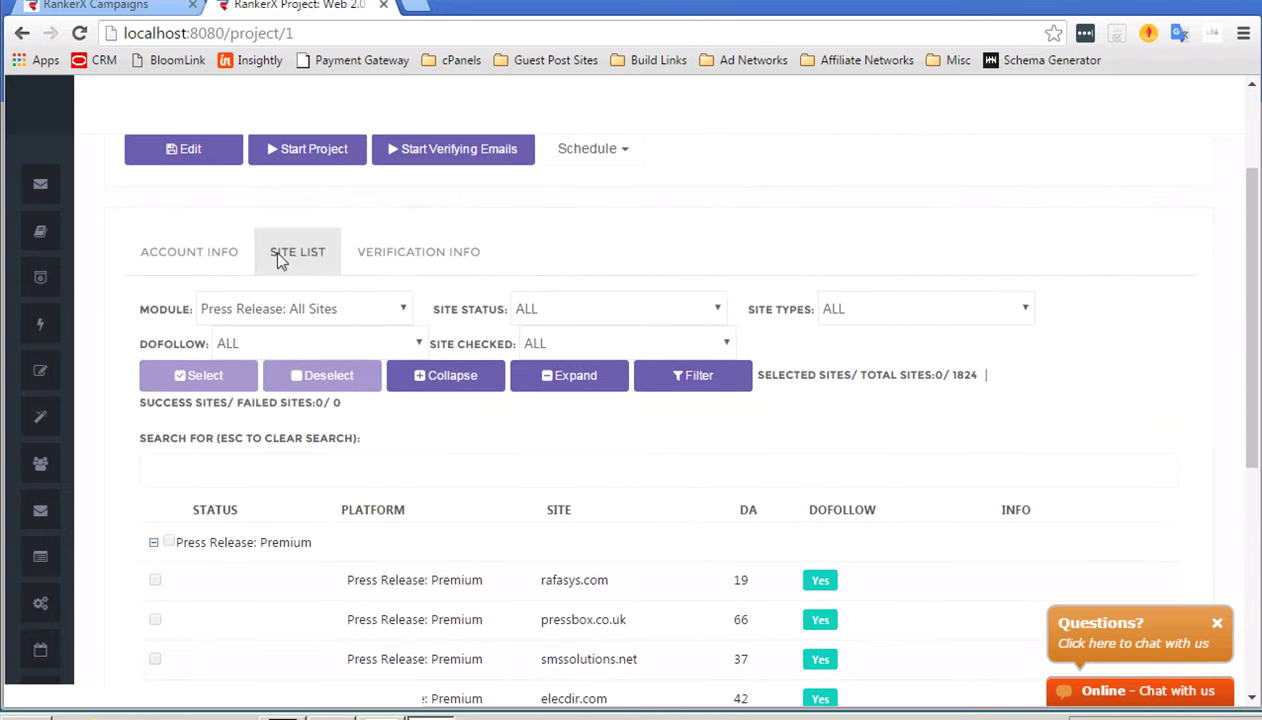
Filter the project's site list to the Social Network: Premium module
click(305, 309)
scroll(310, 455, down, 5)
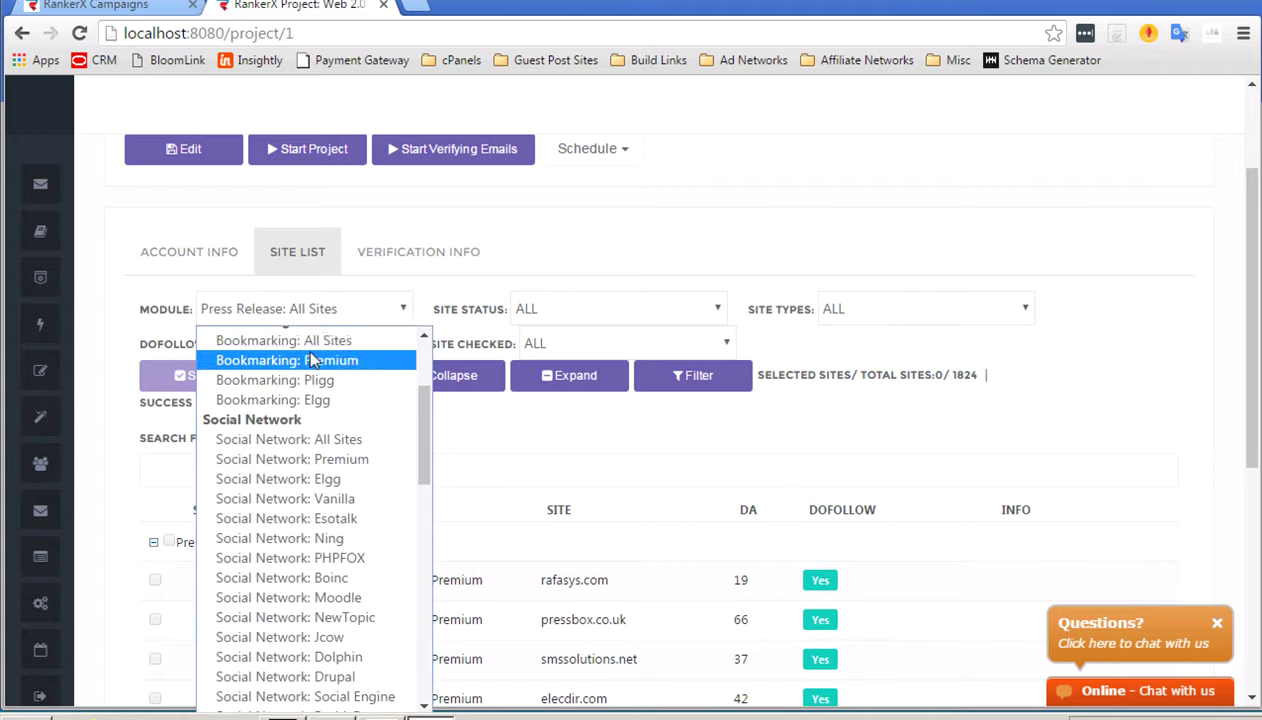
click(303, 459)
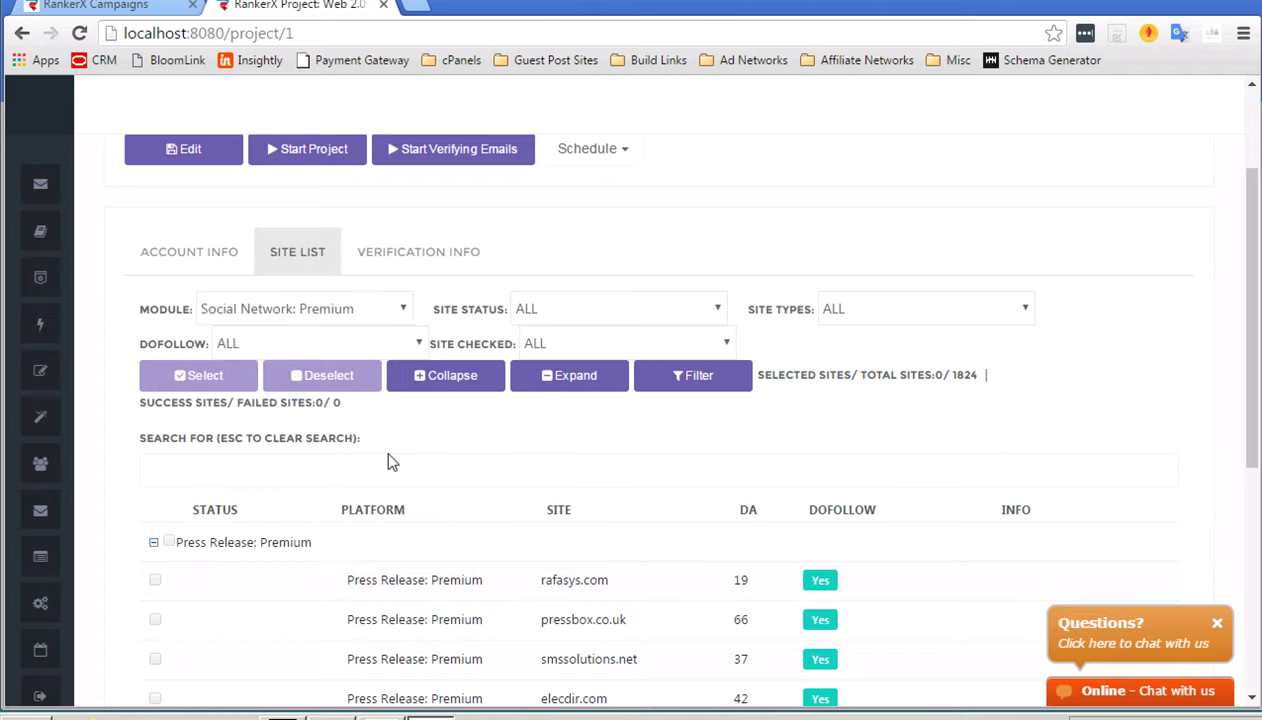
click(703, 380)
Sort the sites by DA descending, with facebook.com and twitter.com at DA 100 on top
scroll(580, 433, down, 1)
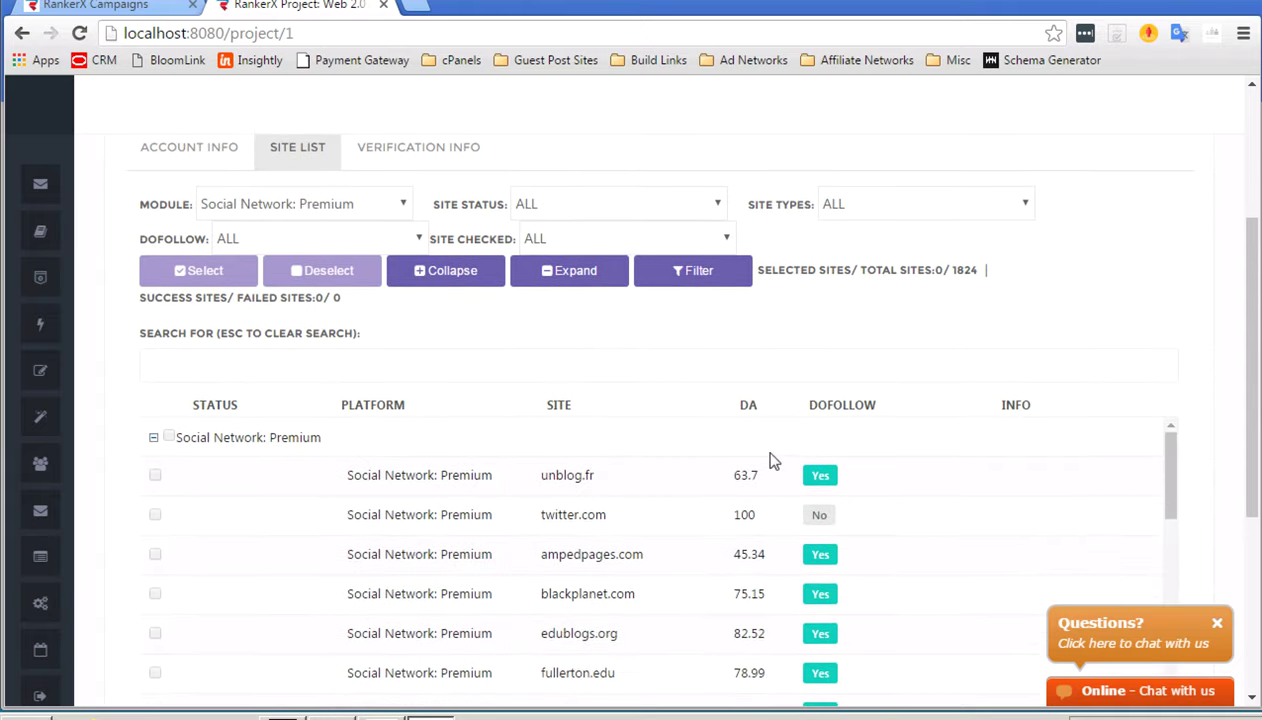
click(750, 410)
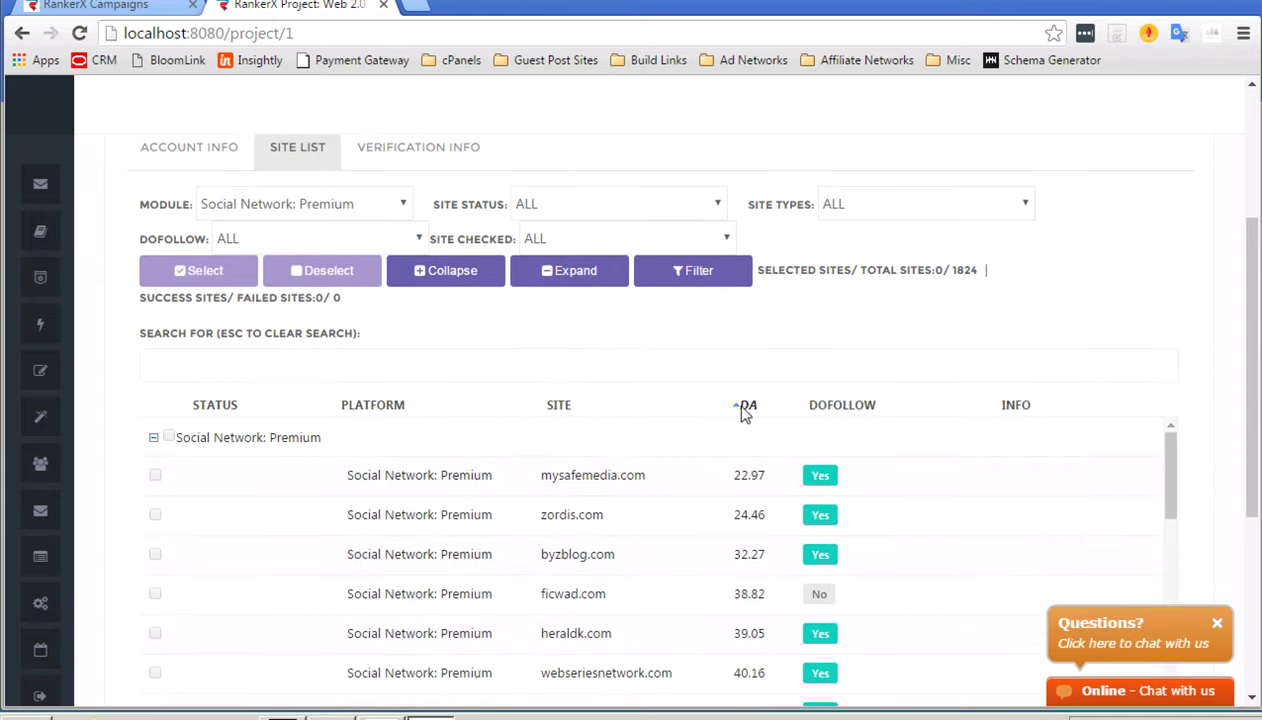
click(743, 408)
scroll(550, 540, down, 1)
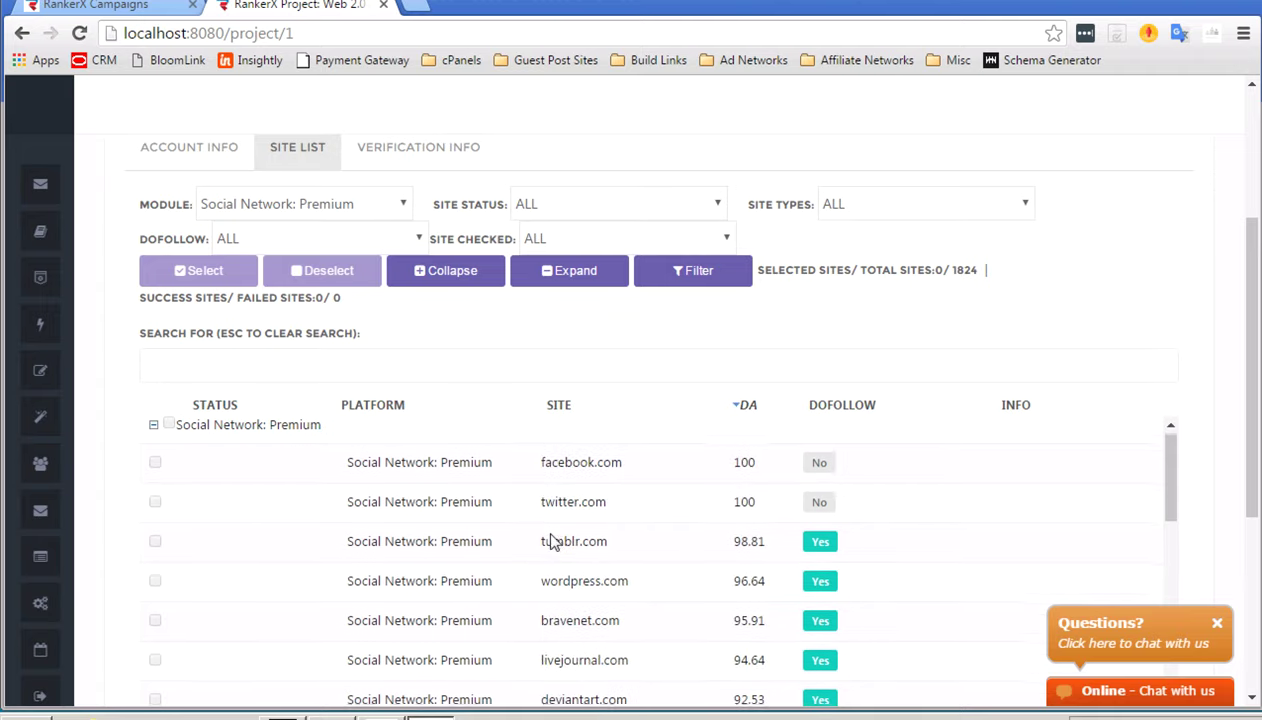
scroll(550, 540, down, 2)
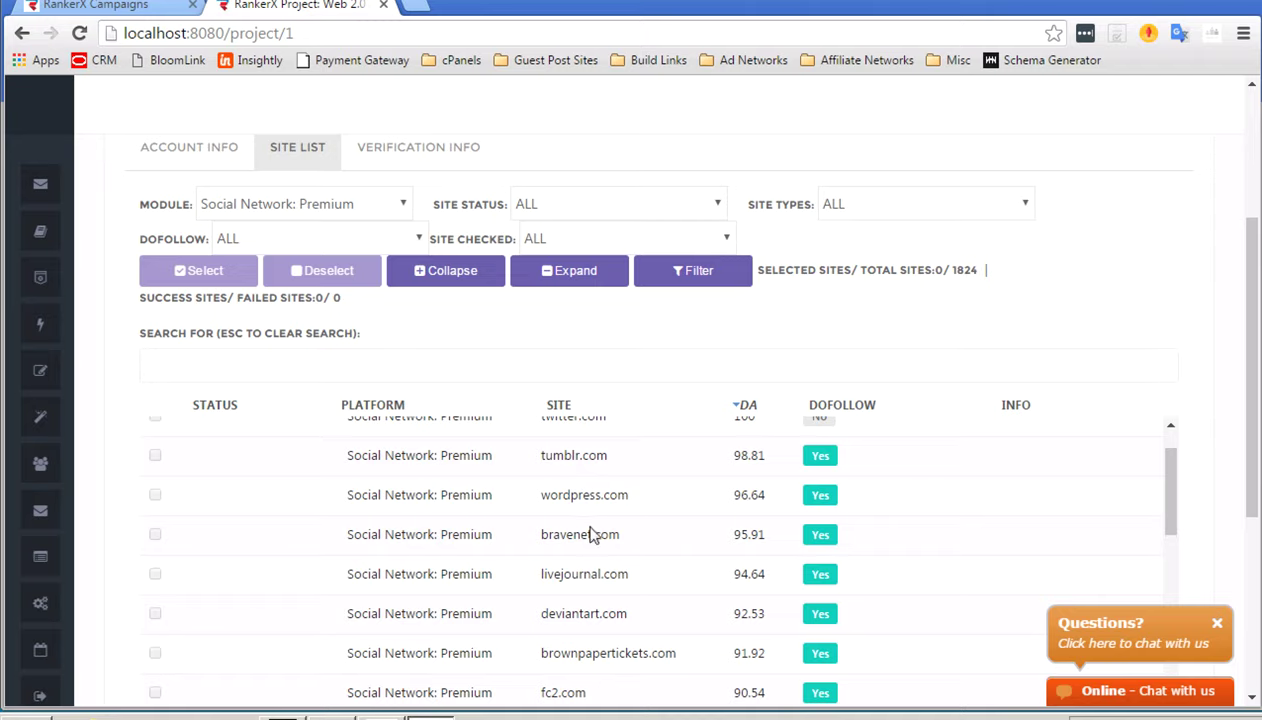
scroll(590, 612, down, 3)
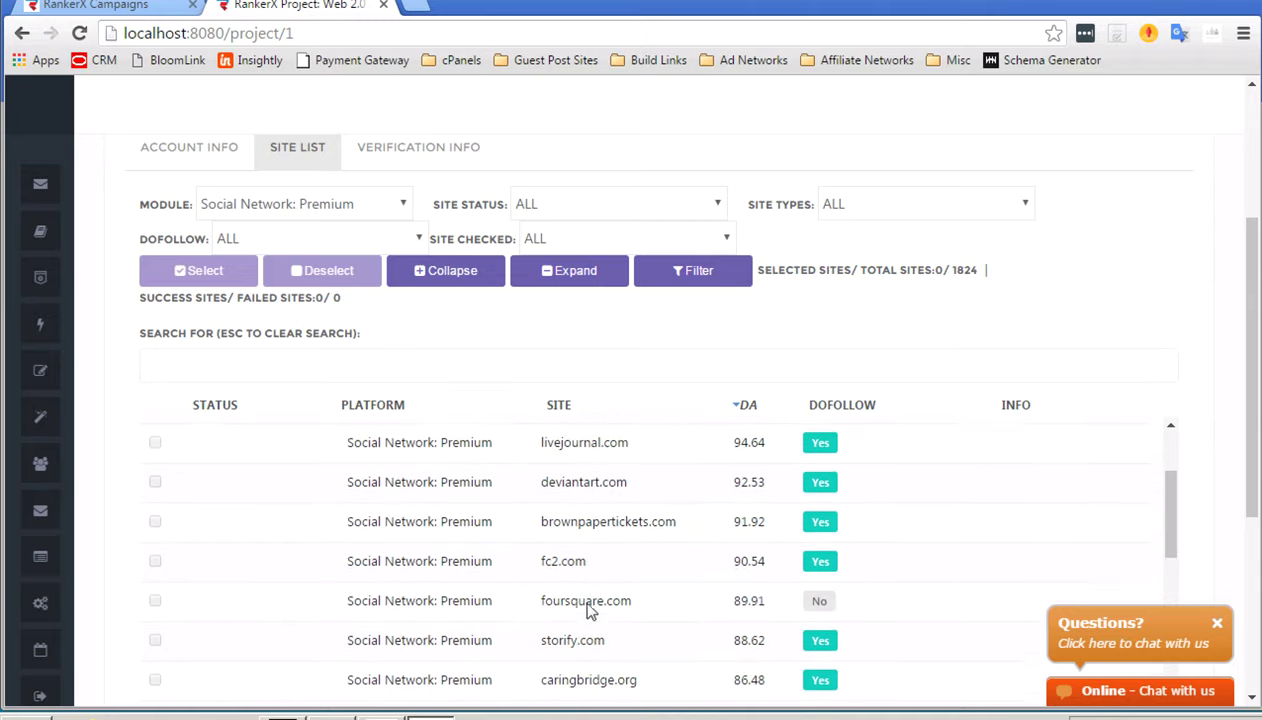
scroll(588, 606, down, 1)
scroll(588, 600, down, 3)
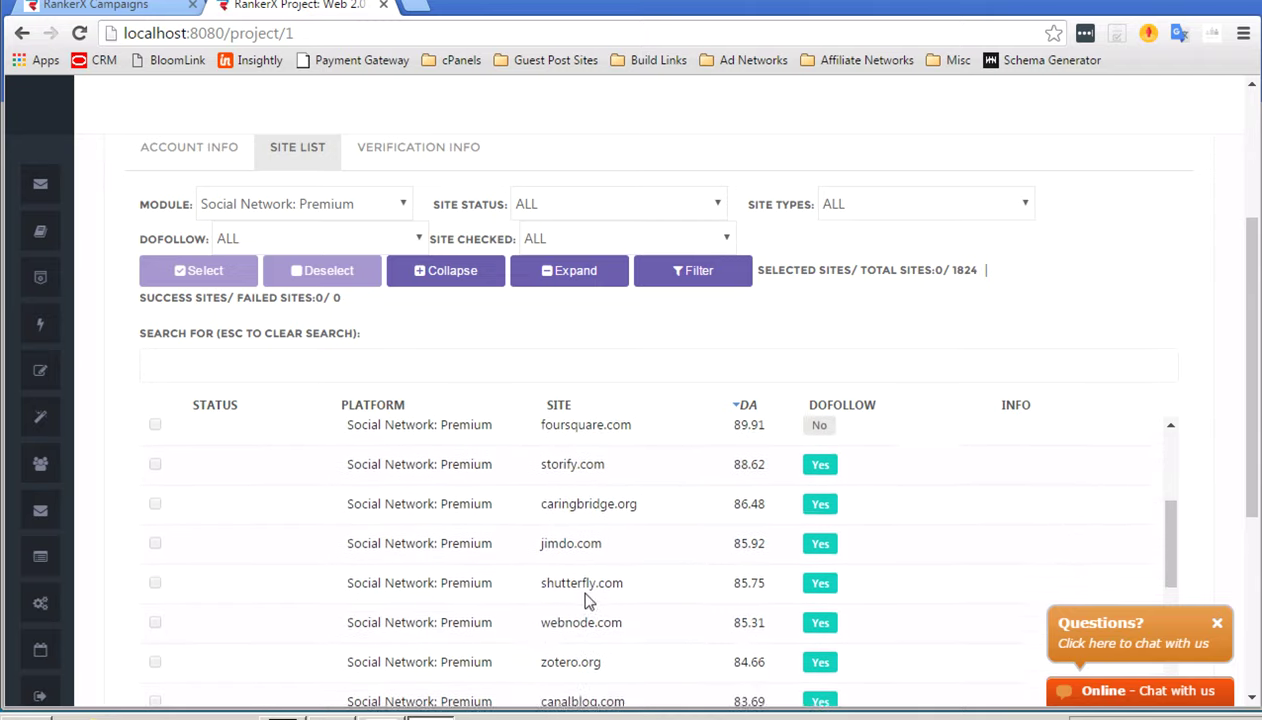
scroll(588, 600, down, 1)
scroll(555, 612, down, 1)
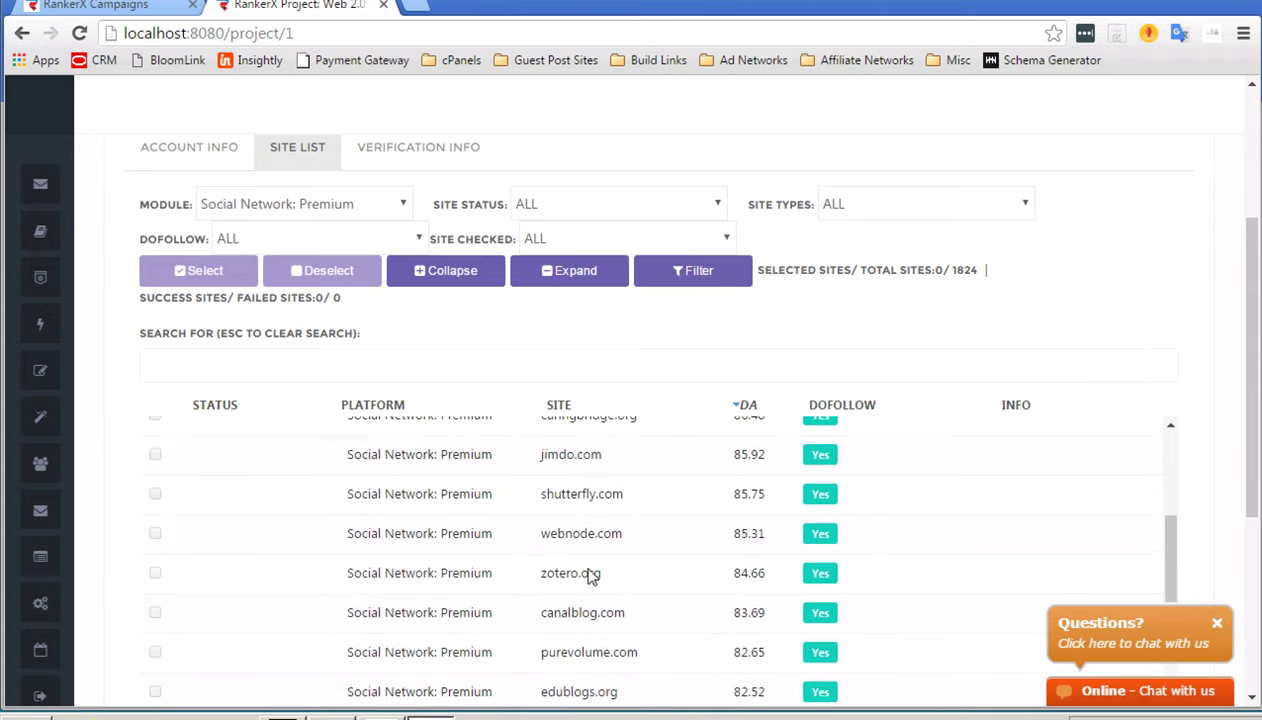
scroll(592, 576, down, 5)
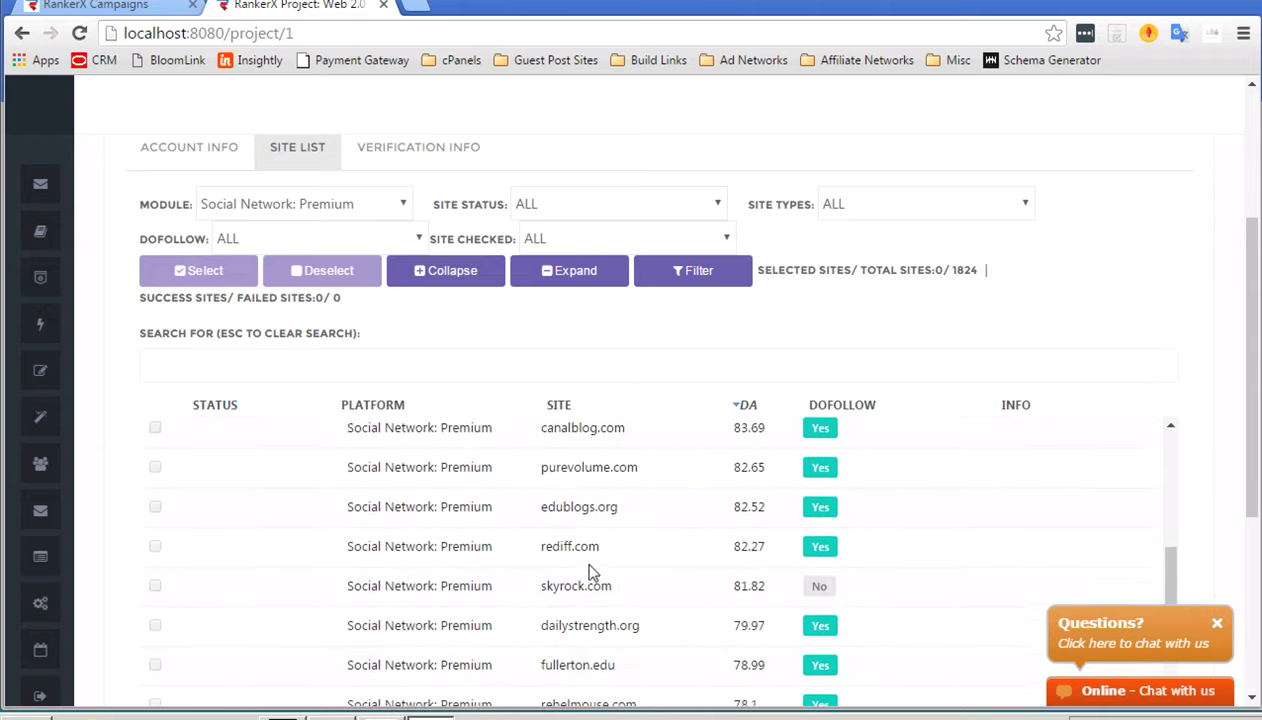
scroll(590, 560, down, 4)
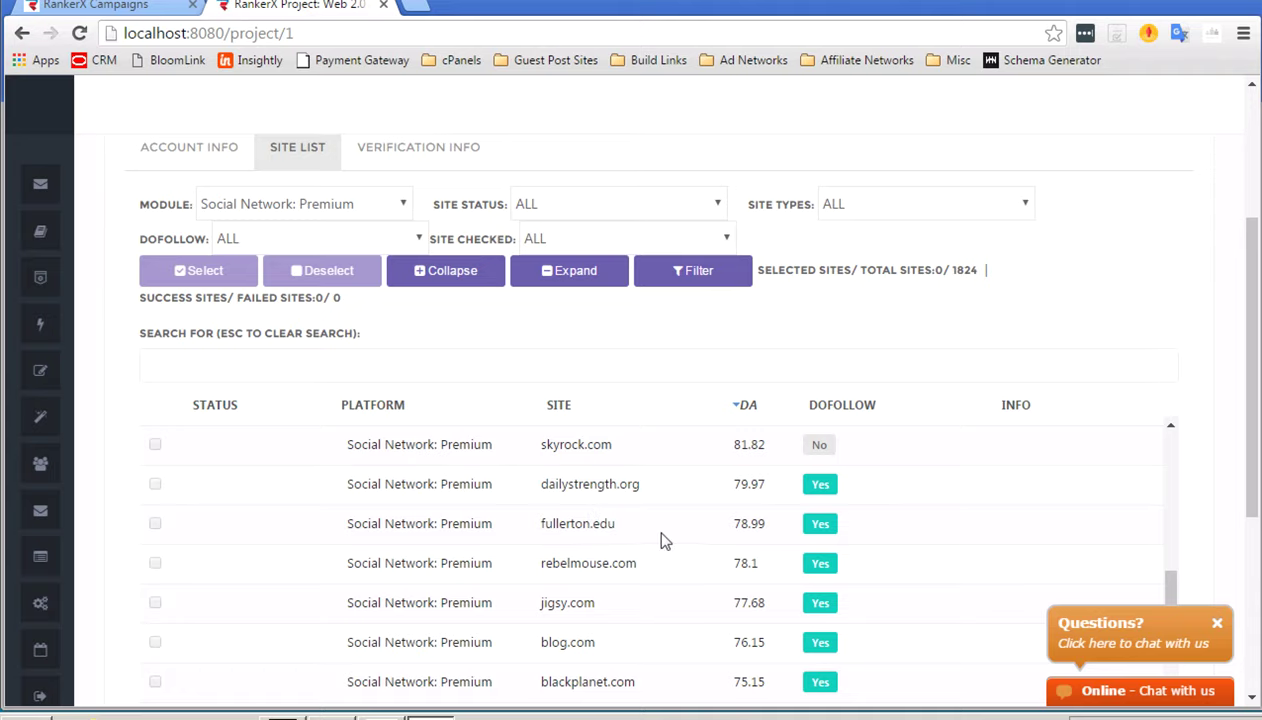
scroll(660, 540, down, 3)
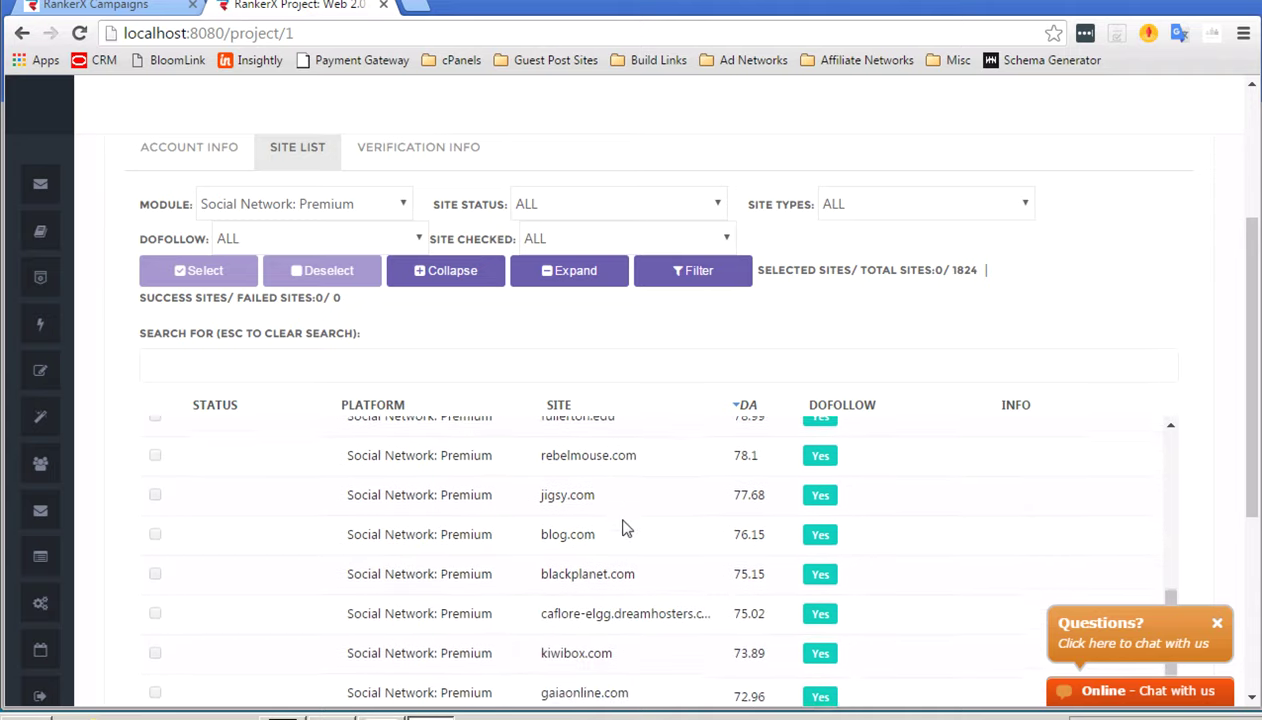
scroll(625, 528, down, 3)
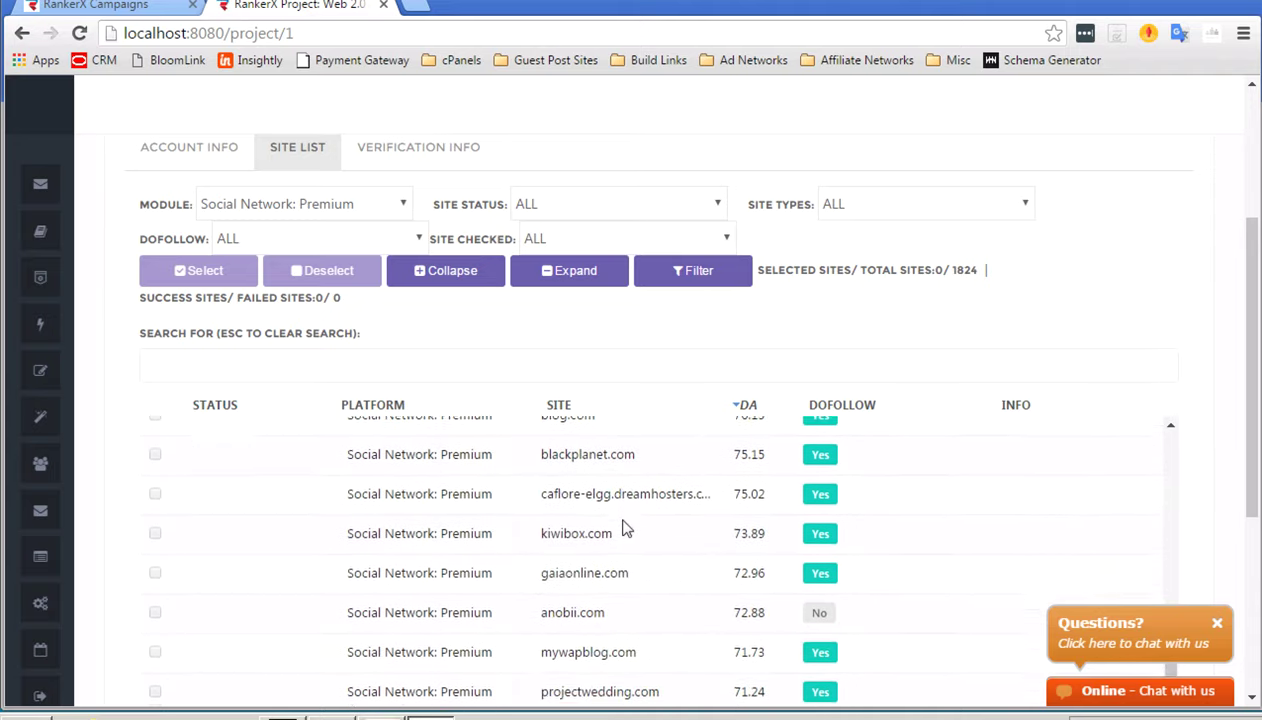
scroll(625, 528, down, 10)
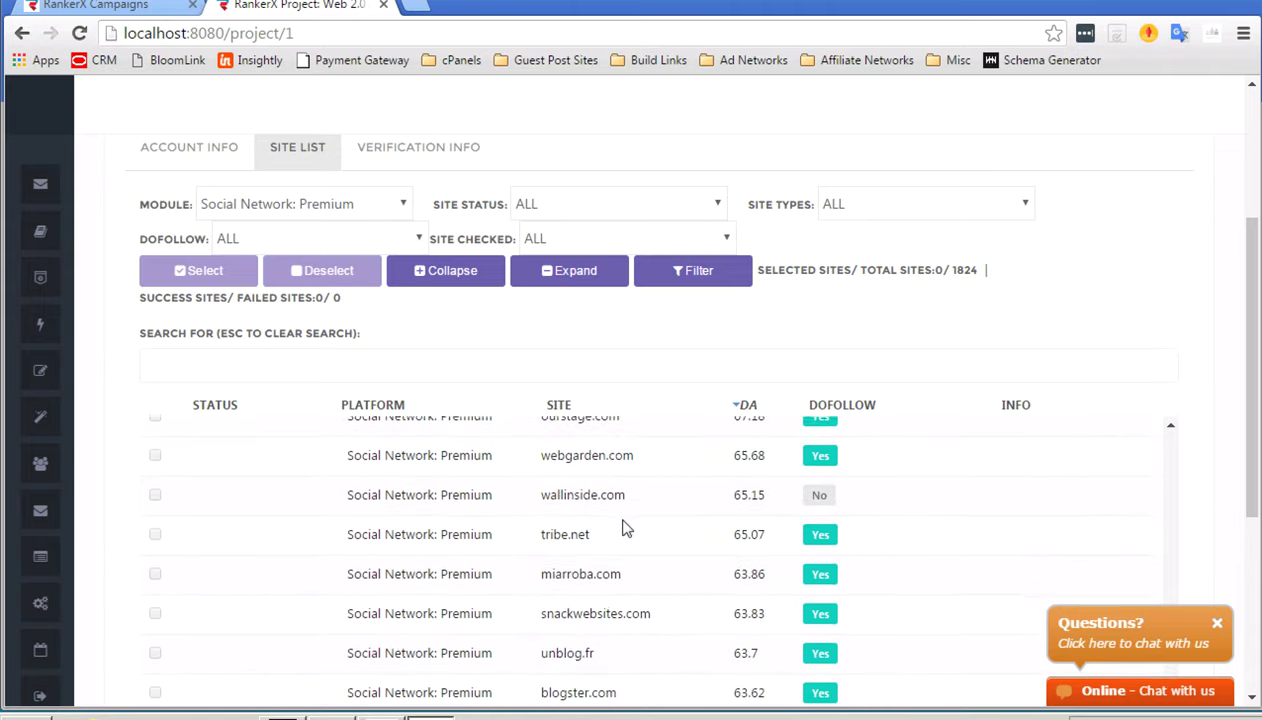
scroll(625, 528, down, 9)
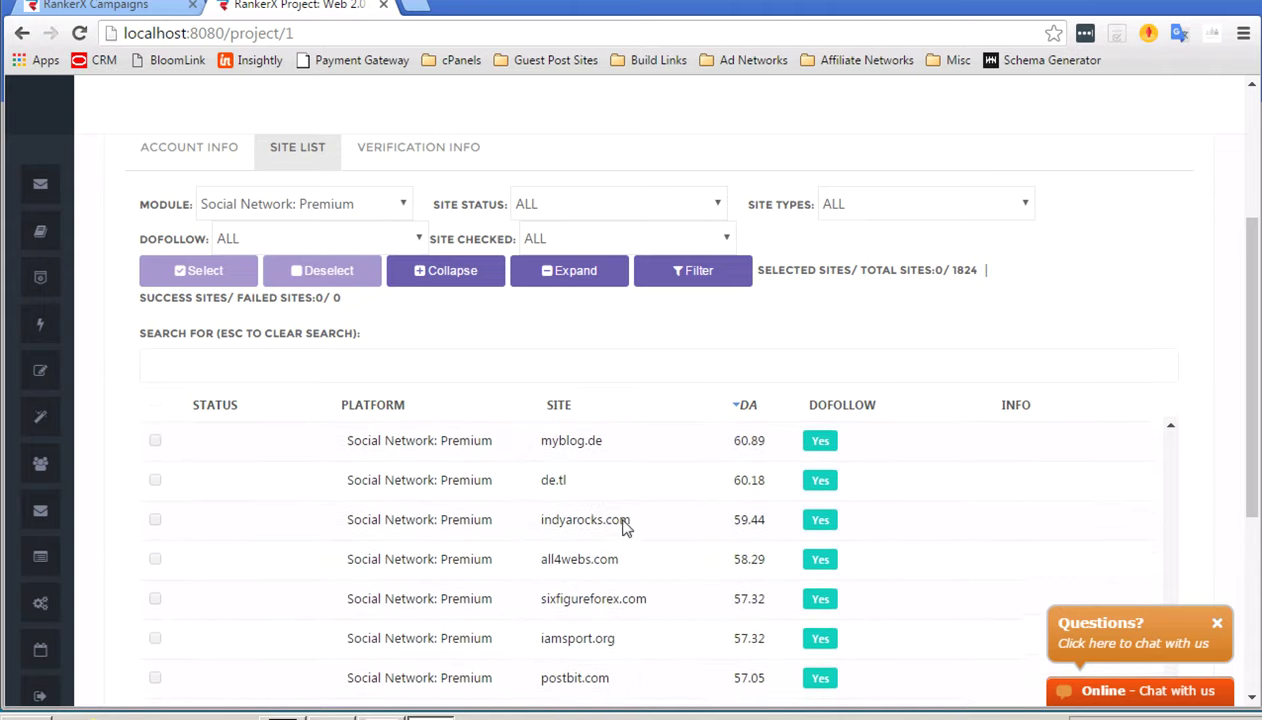
scroll(625, 528, down, 3)
scroll(625, 528, up, 15)
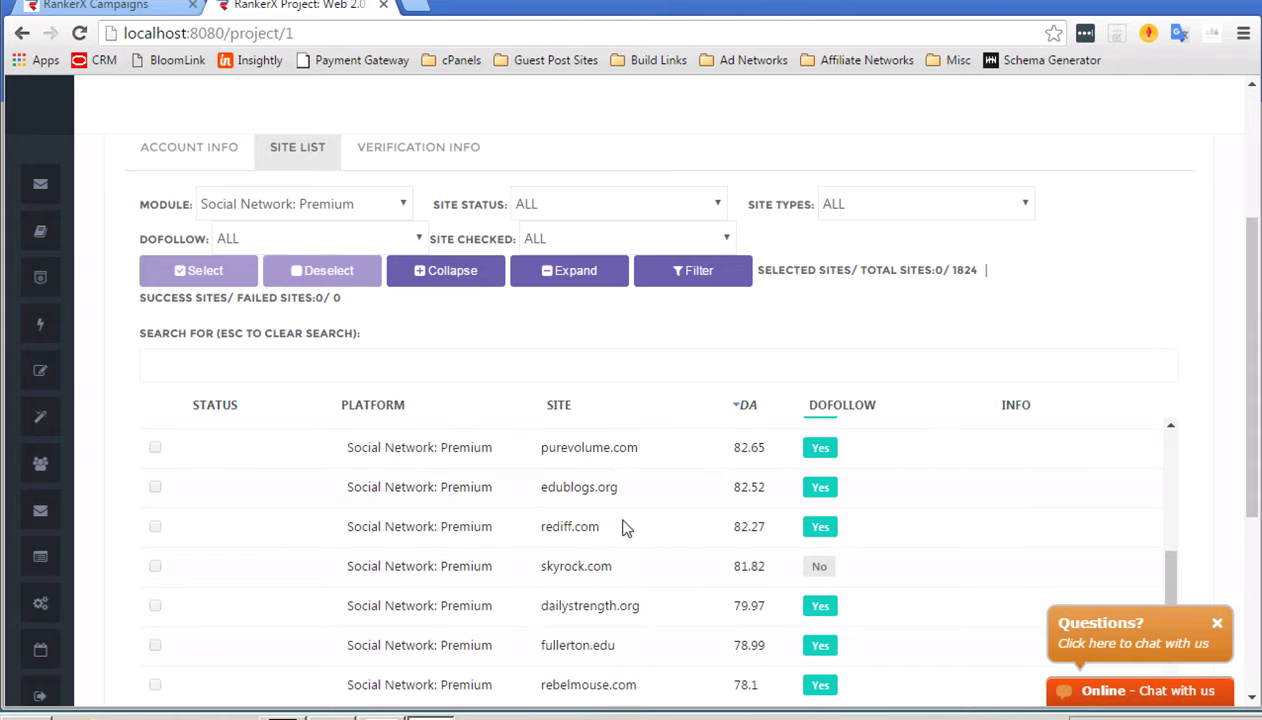
scroll(625, 528, up, 10)
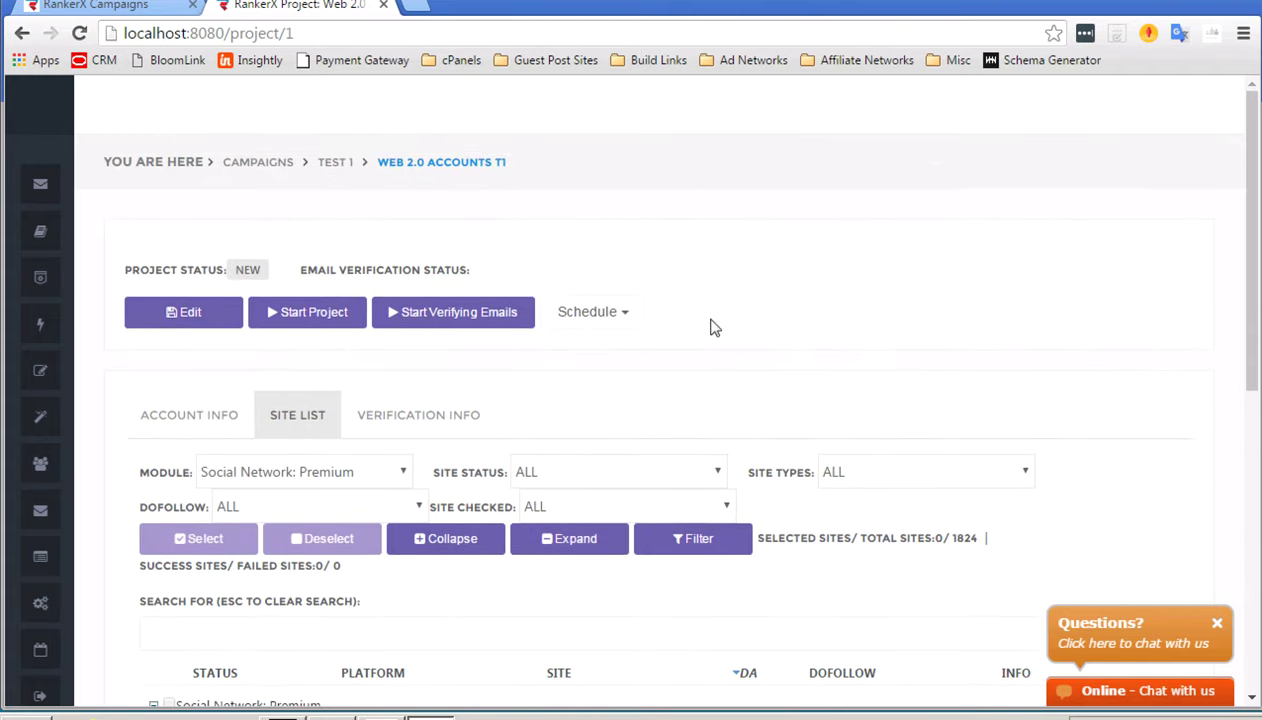
scroll(713, 328, down, 3)
scroll(645, 420, down, 1)
scroll(642, 431, up, 1)
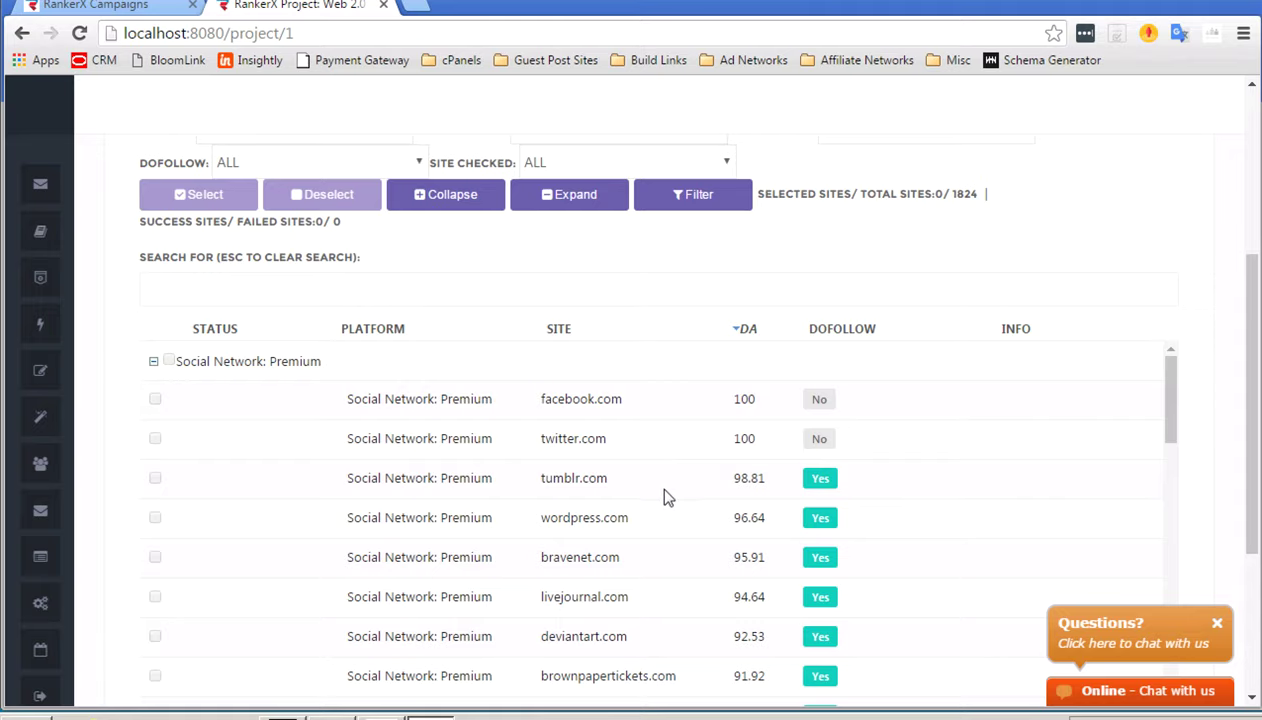
scroll(607, 456, down, 1)
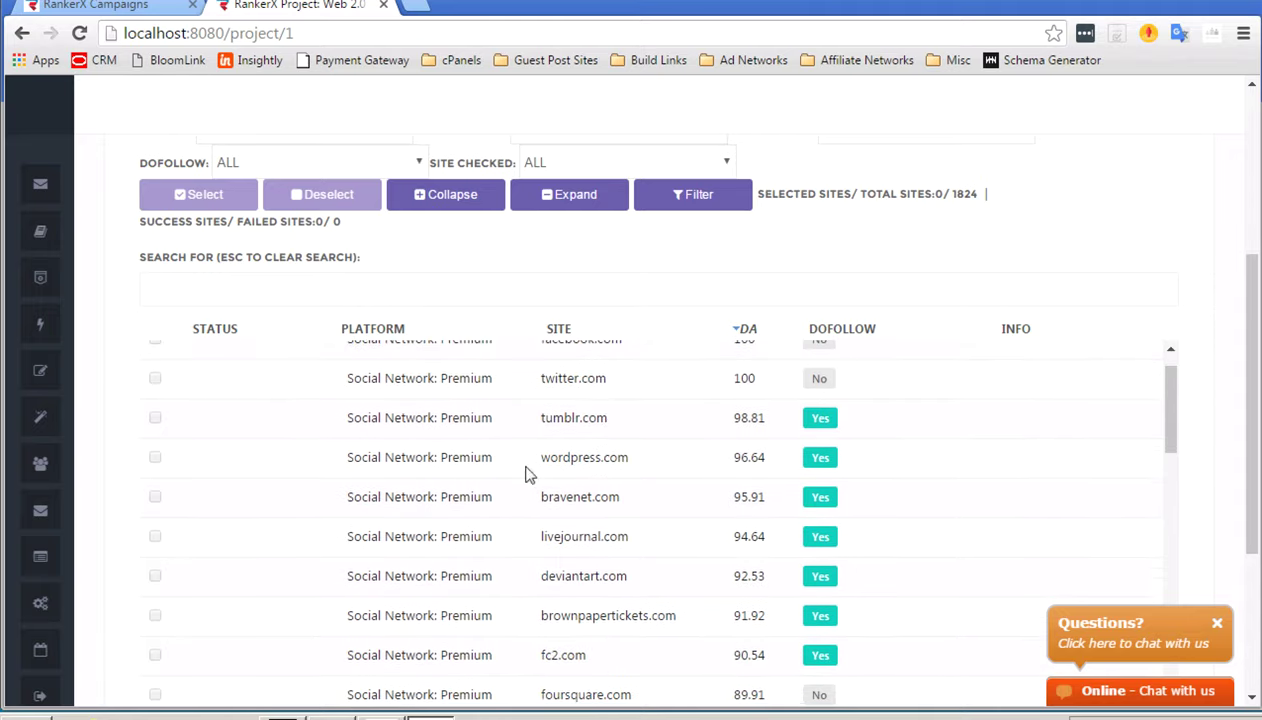
scroll(455, 462, up, 2)
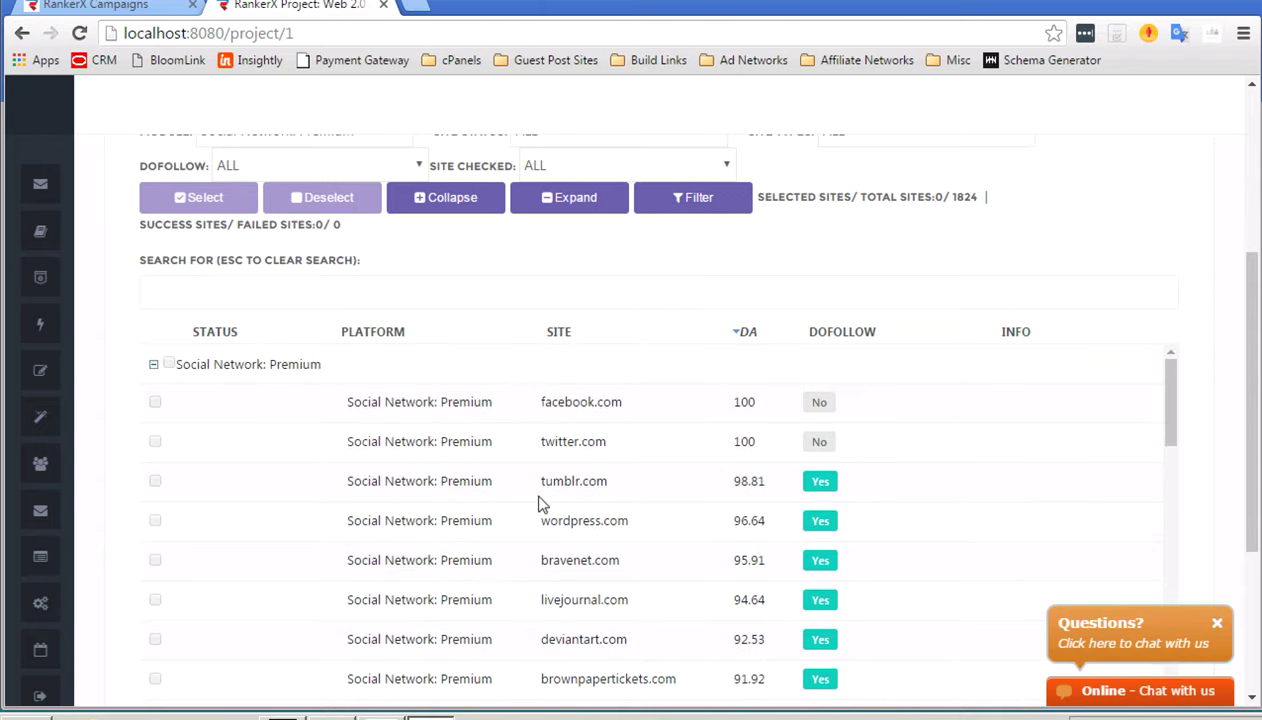
scroll(541, 500, up, 4)
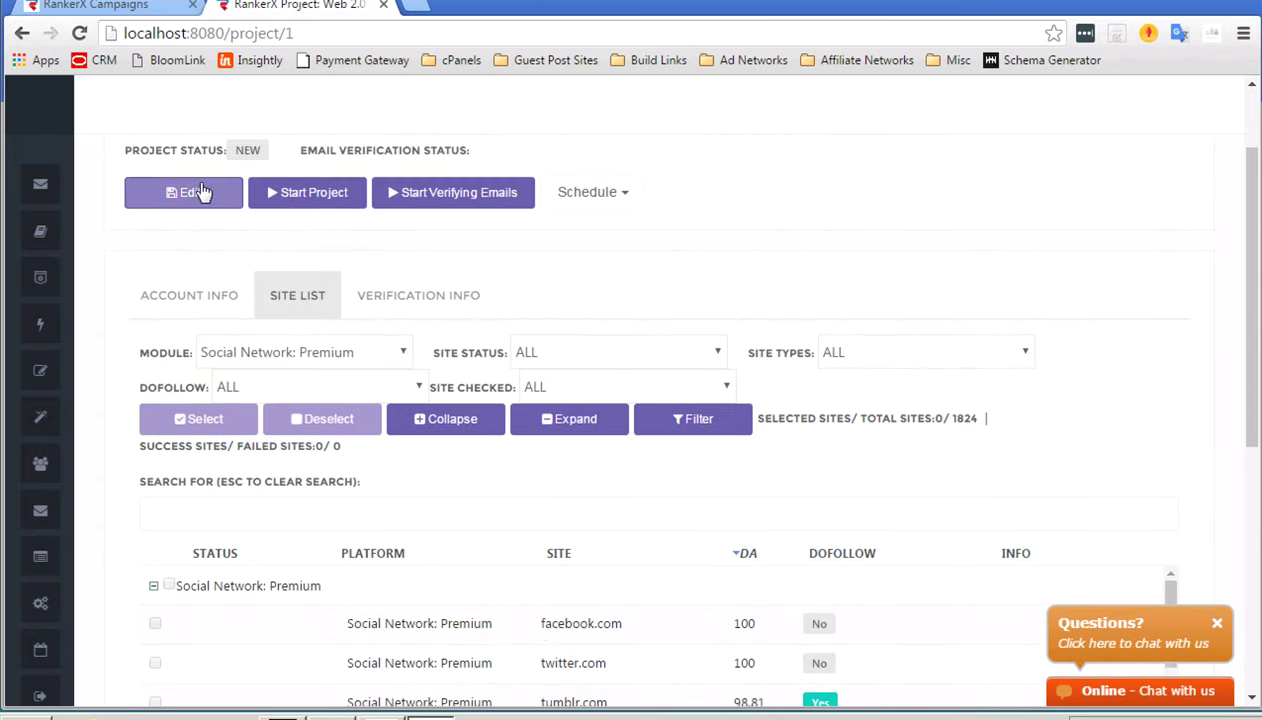
Enable editing, select all Premium social sites, then deselect facebook.com and twitter.com, leaving 69
click(211, 197)
scroll(281, 311, down, 4)
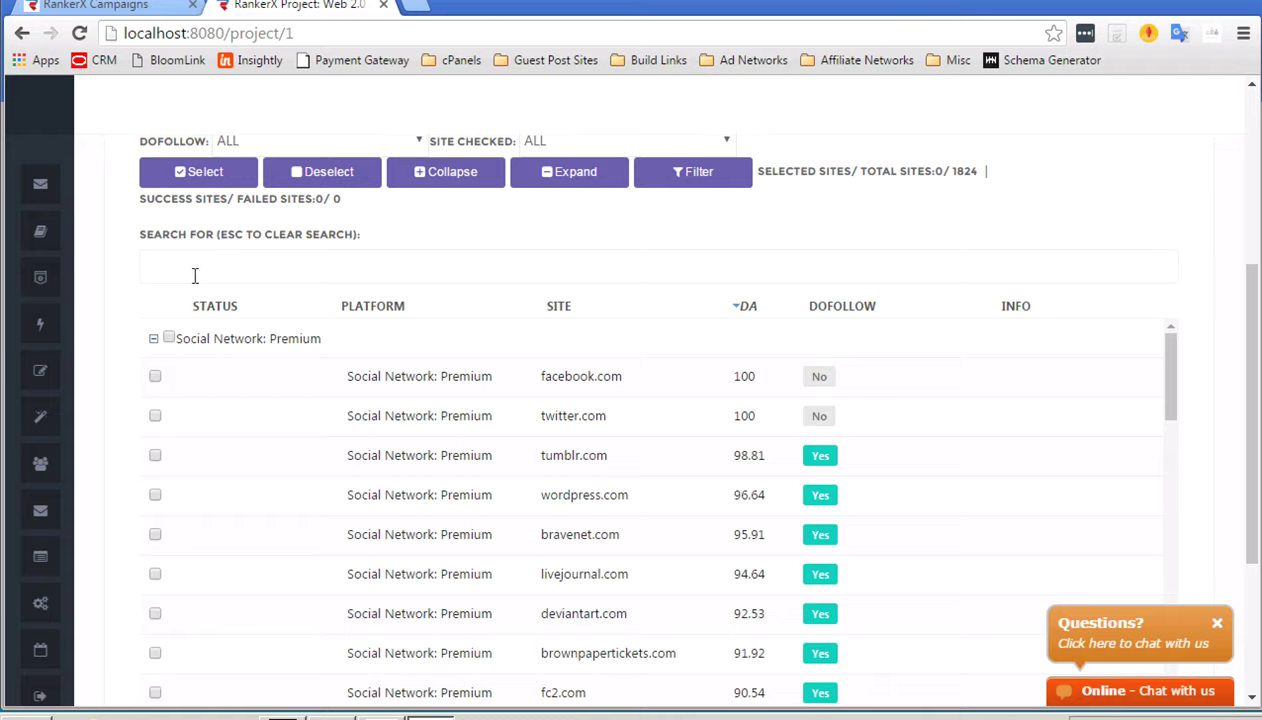
scroll(195, 275, up, 1)
click(204, 256)
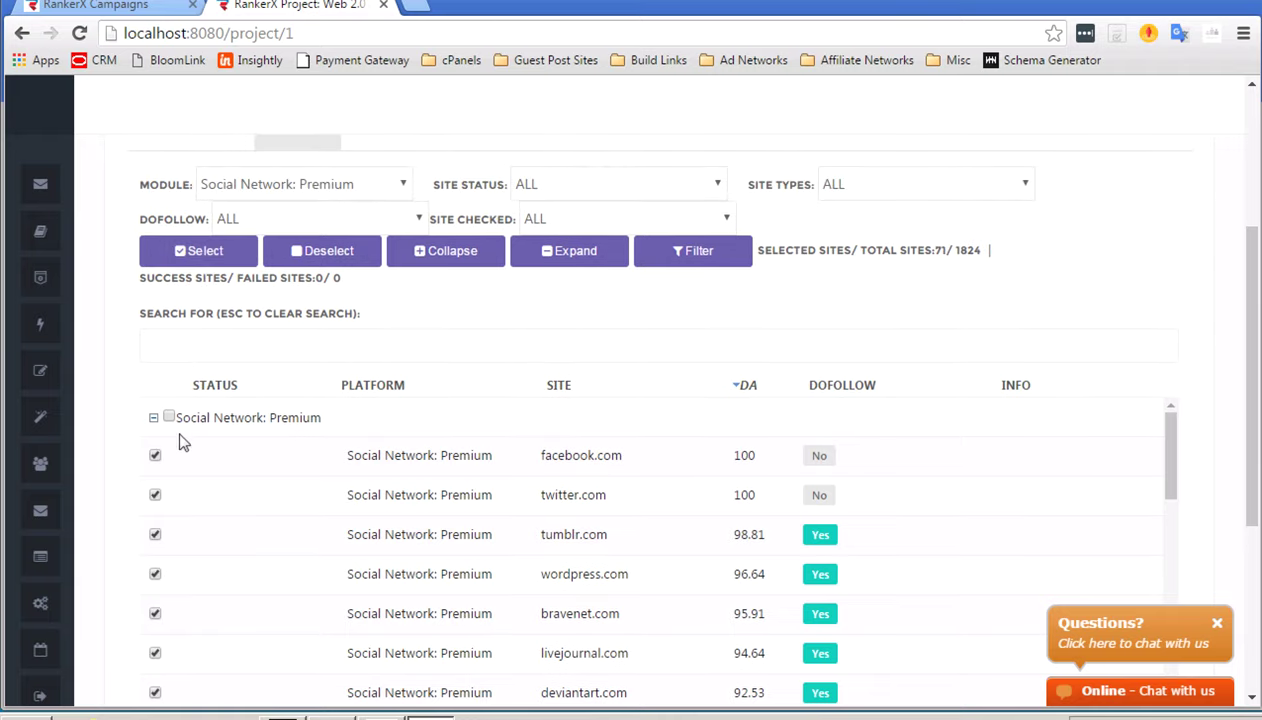
click(156, 458)
click(157, 496)
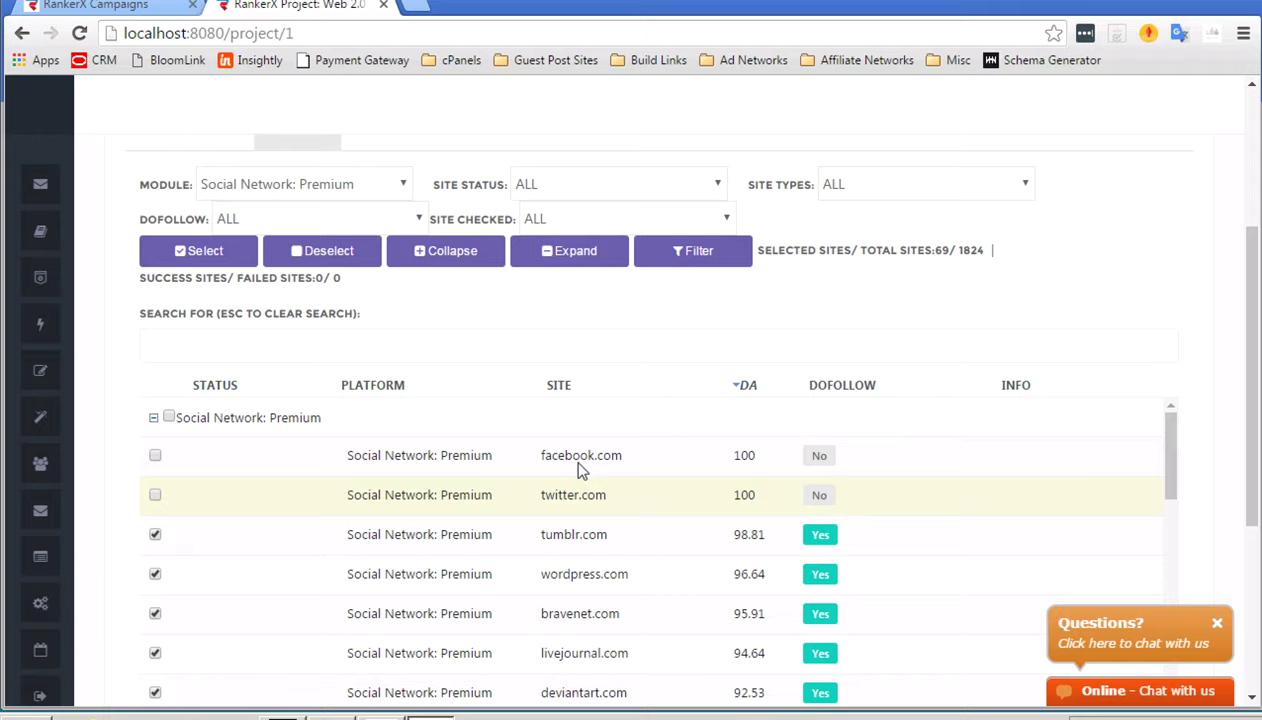
scroll(454, 380, up, 2)
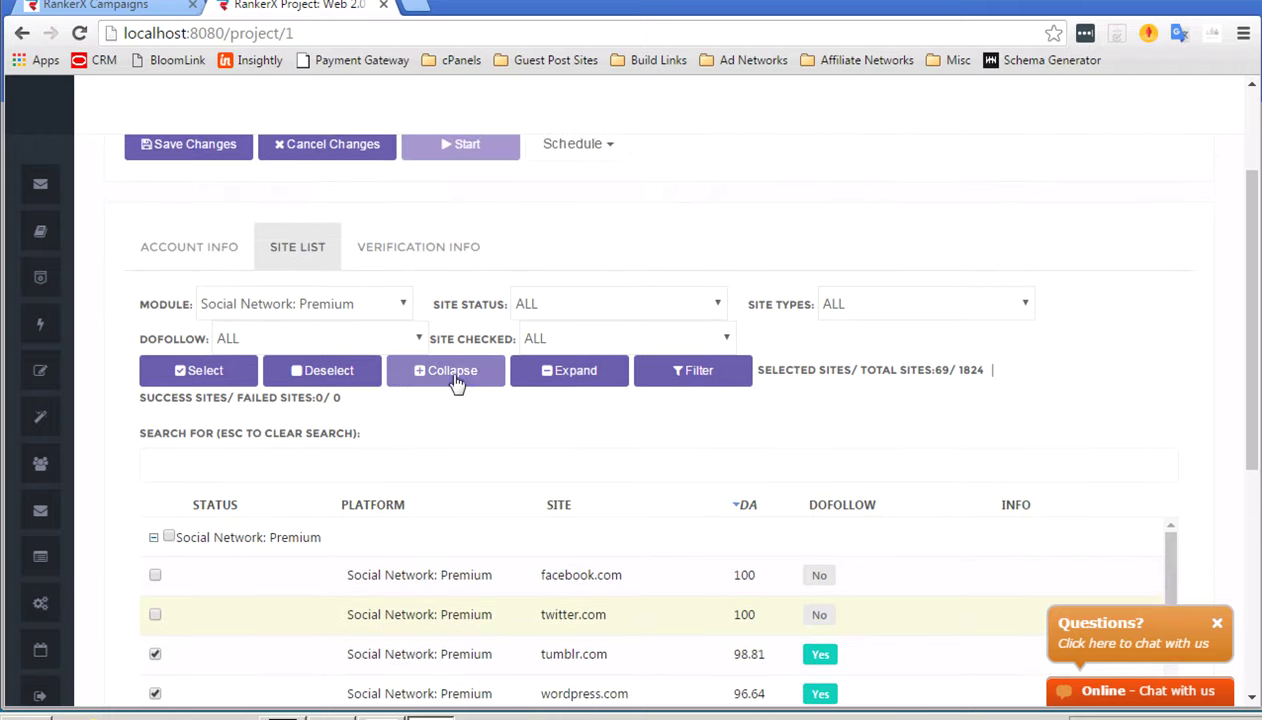
scroll(258, 385, up, 2)
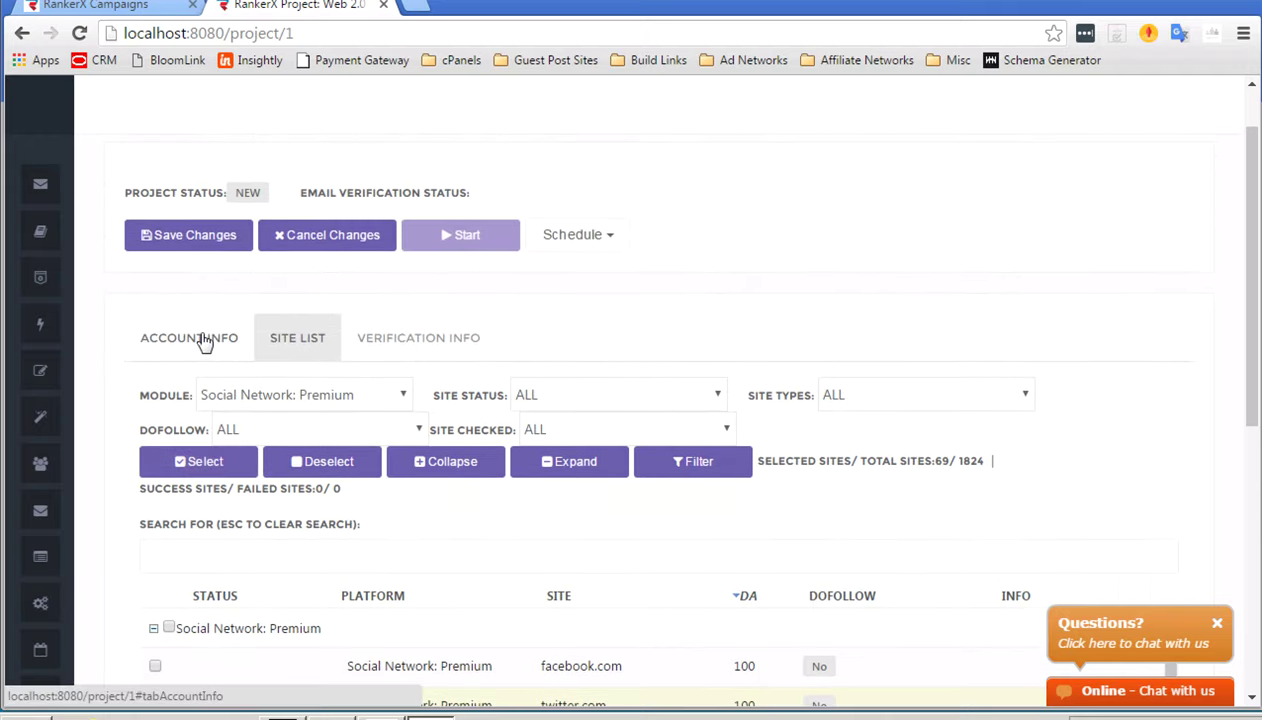
On Account Info, save a new account profile named 'Social Network Accounts'
click(203, 340)
scroll(425, 456, down, 1)
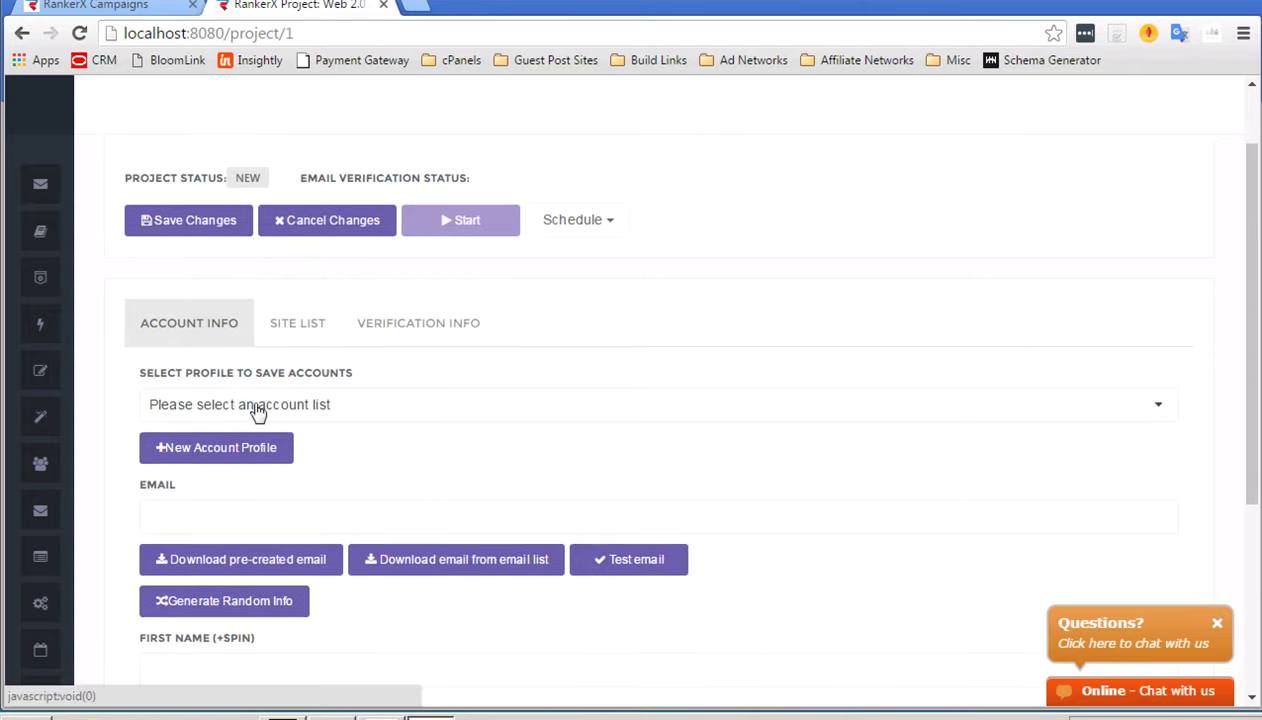
click(253, 459)
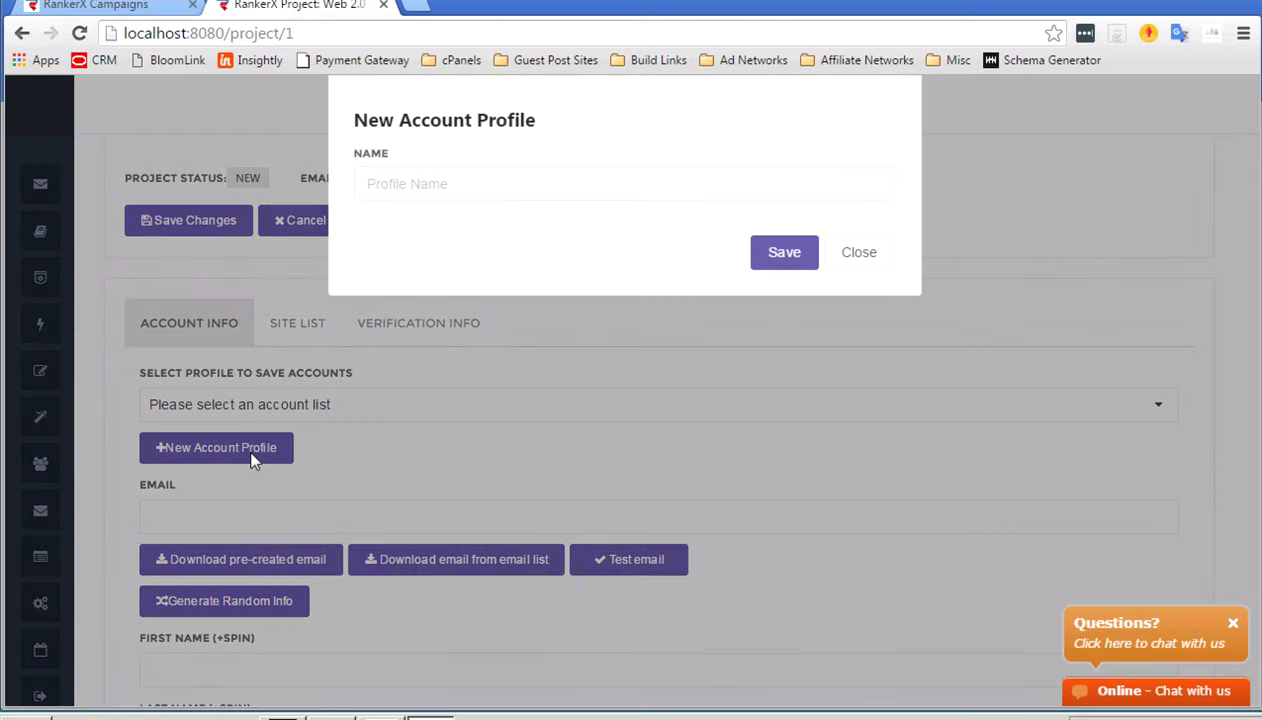
click(442, 188)
text(Social )
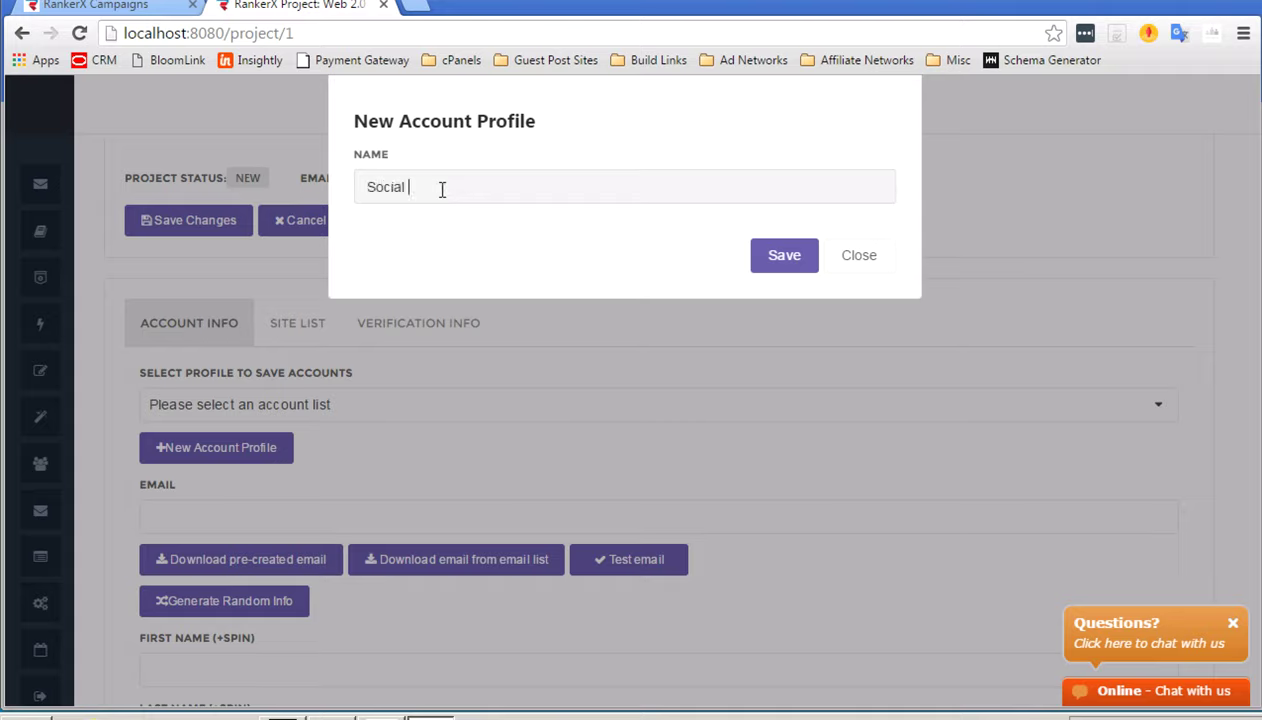
text(Netowkr Accoutn)
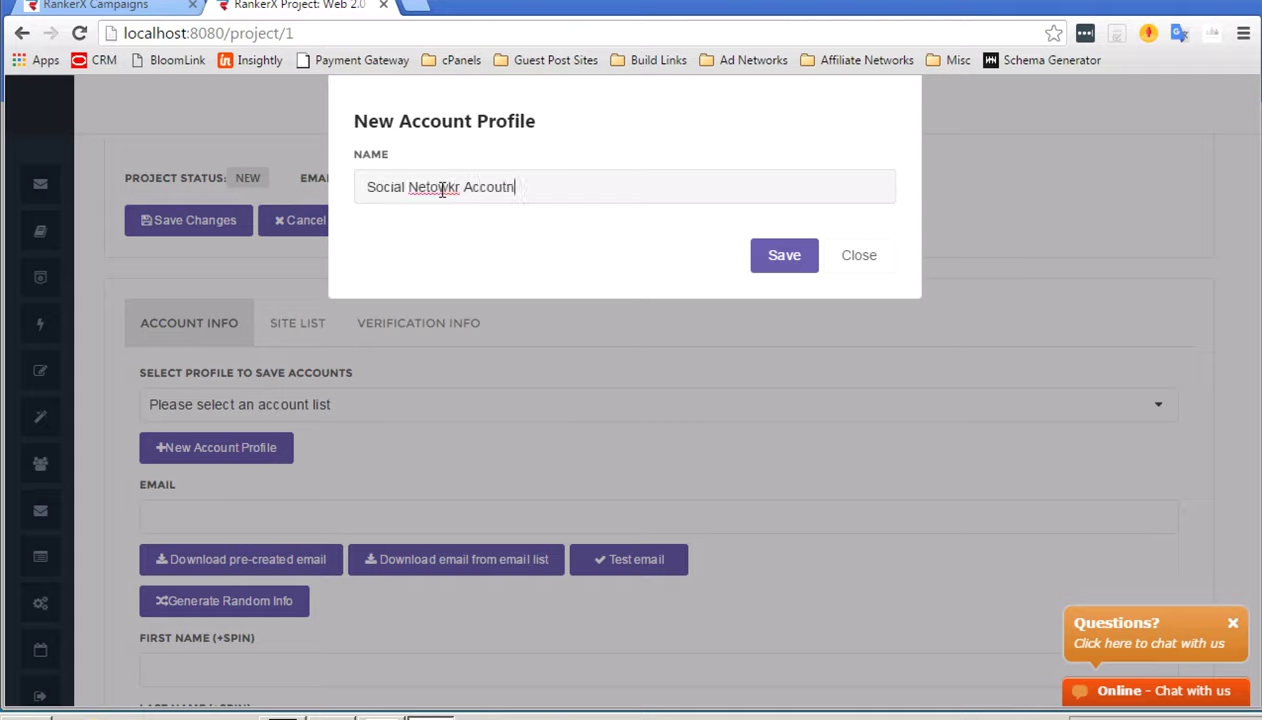
key(BackSpace)
key(BackSpace)
text(nts)
key(Left)
key(Left)
key(Left)
key(Left)
key(Left)
key(Left)
key(Left)
key(Left)
key(Left)
key(Left)
key(BackSpace)
key(BackSpace)
key(BackSpace)
key(BackSpace)
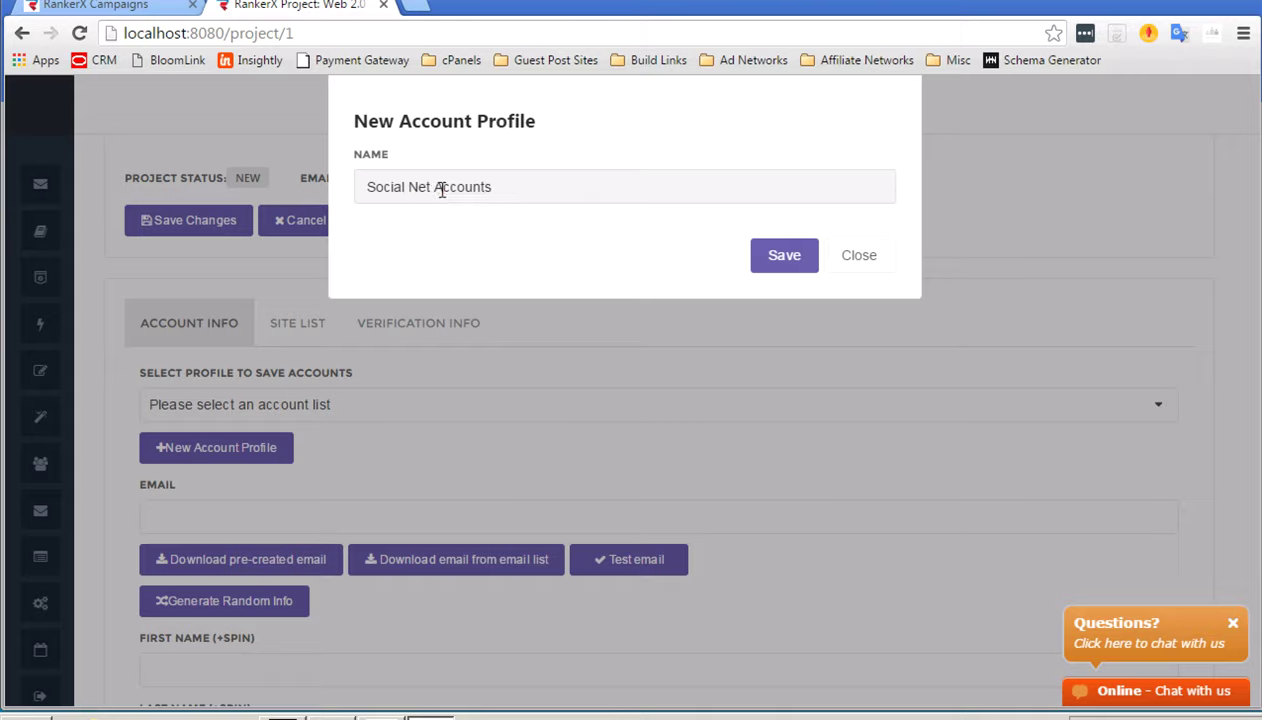
text(work)
click(777, 268)
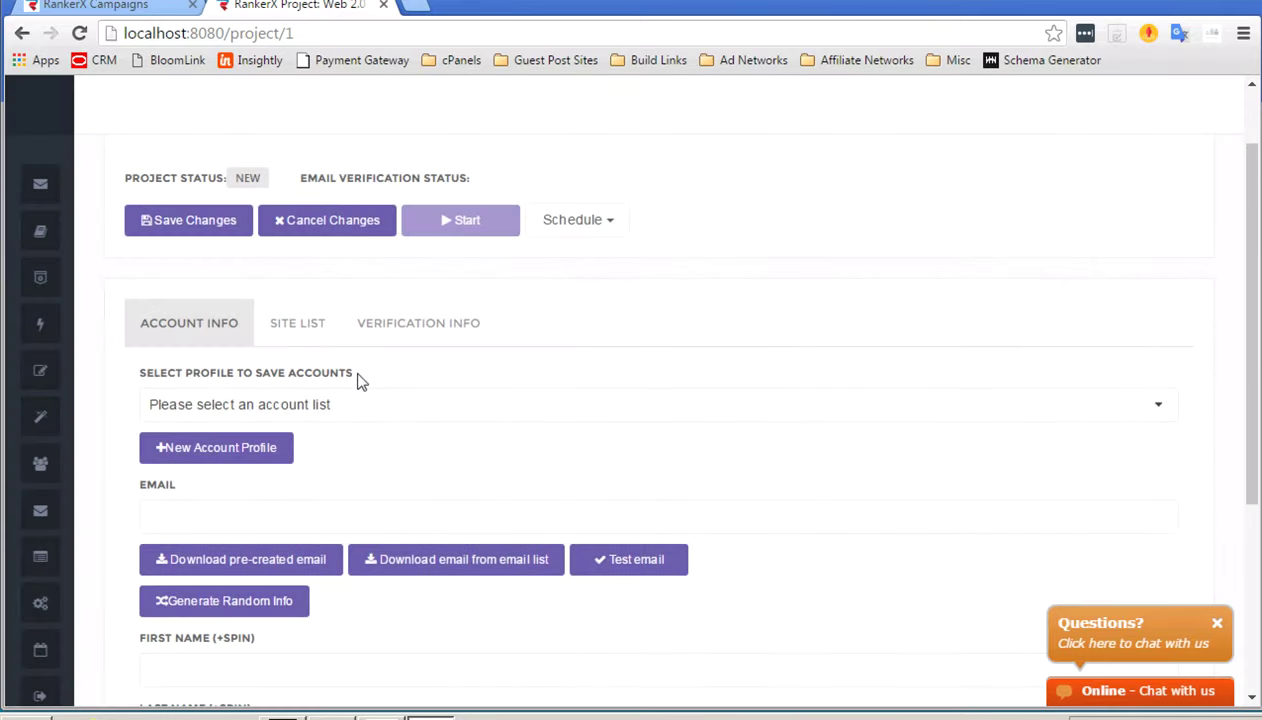
Save accounts to Social Network Accounts, fetch a pre-created email, and generate random names and password
click(357, 405)
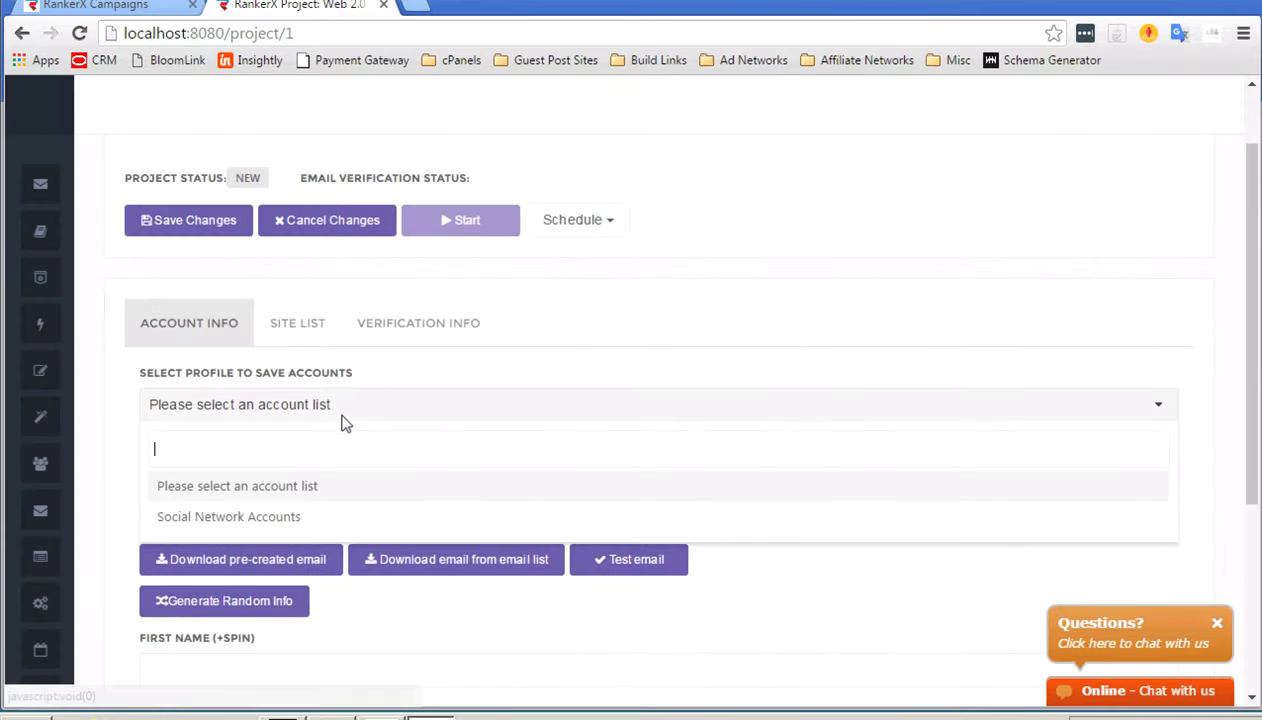
click(250, 517)
scroll(456, 433, down, 1)
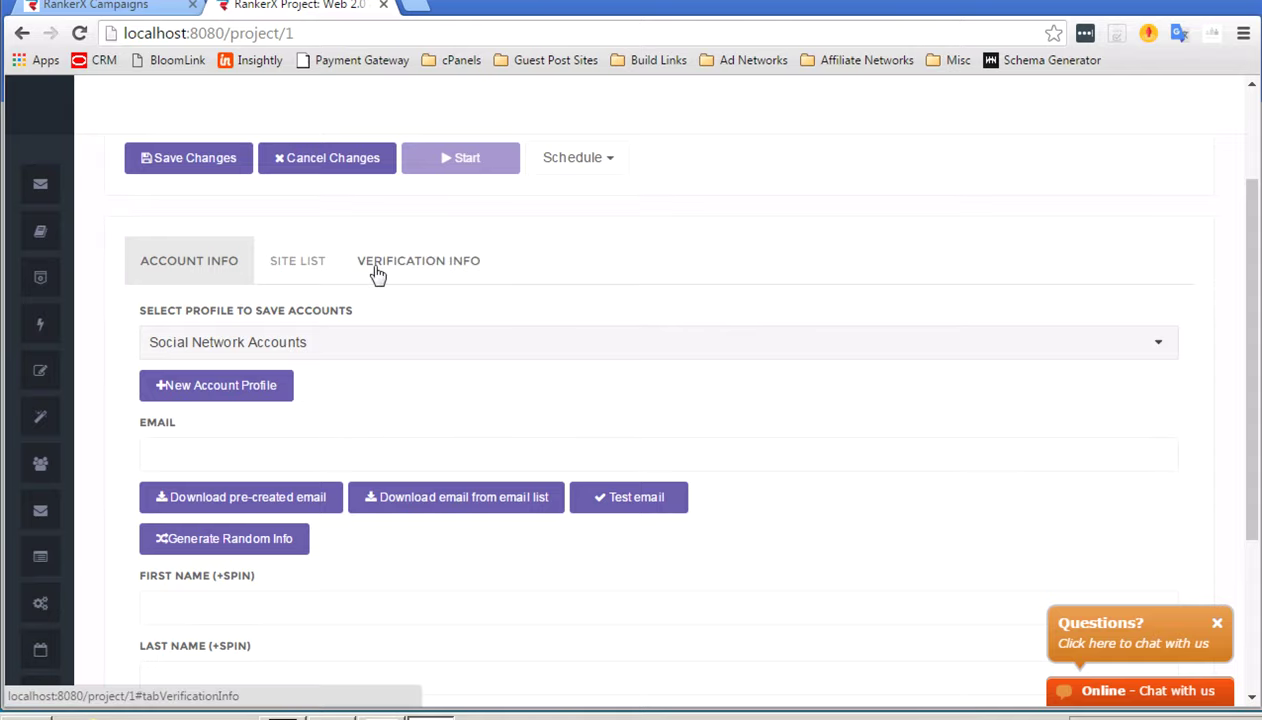
click(250, 498)
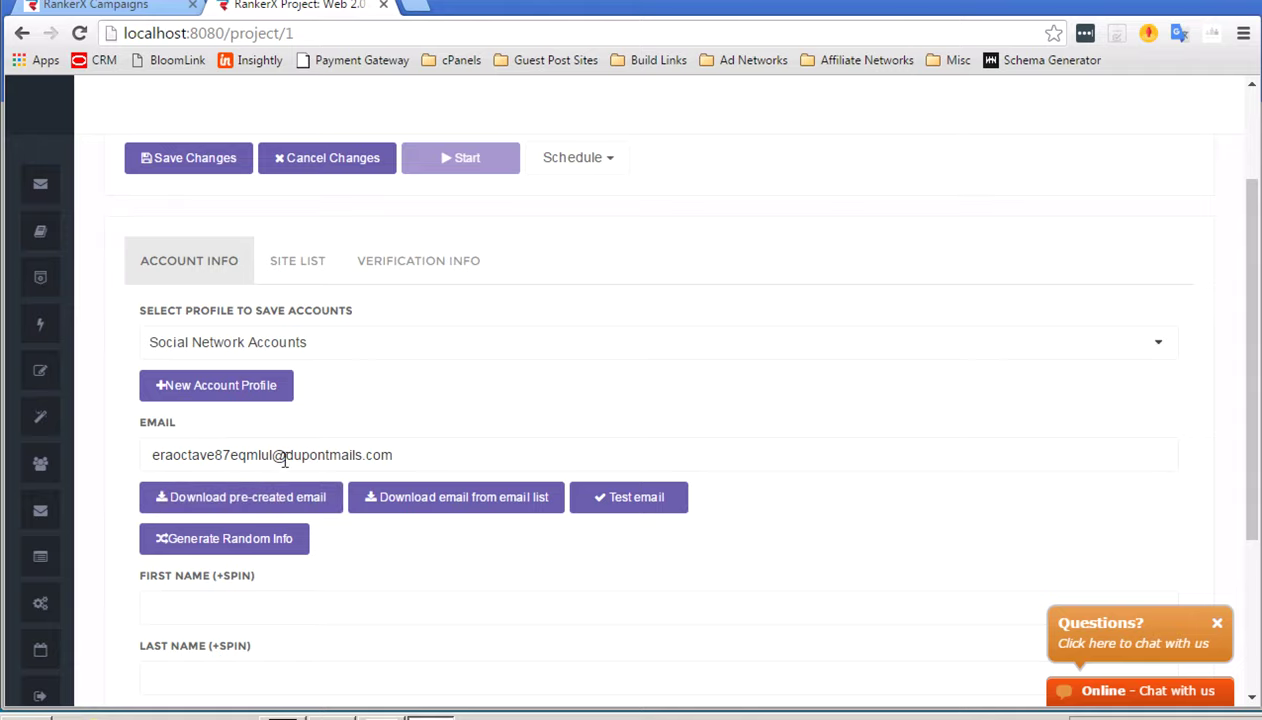
scroll(300, 462, down, 1)
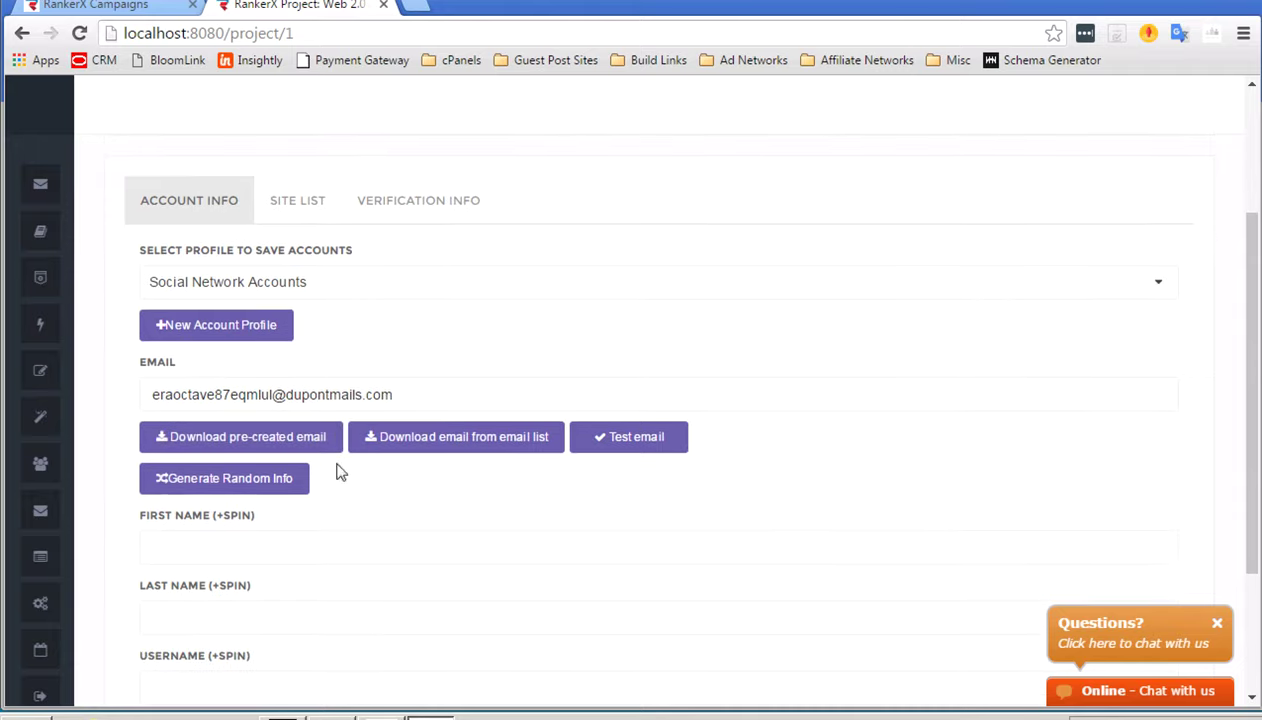
click(285, 484)
Replace first-name spin options with Mike, Jason, Alan, Miles, Tom, Kevin and Hank
scroll(442, 540, down, 1)
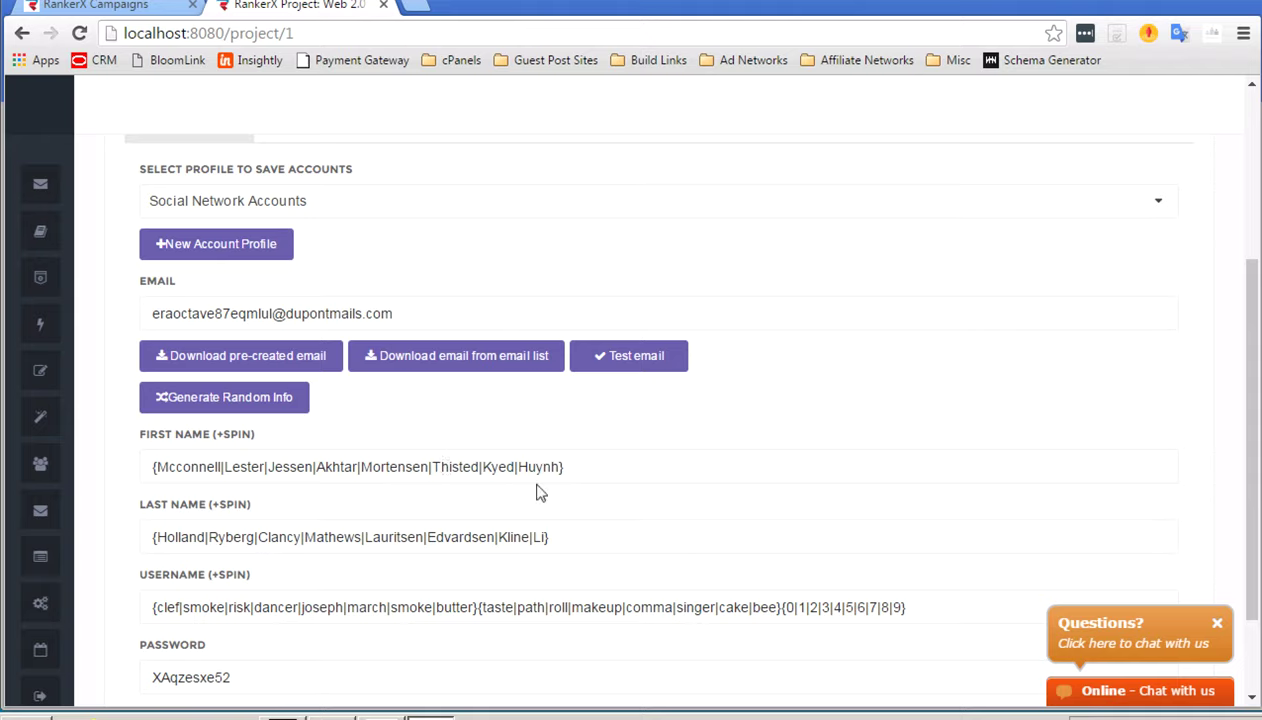
double_click(191, 466)
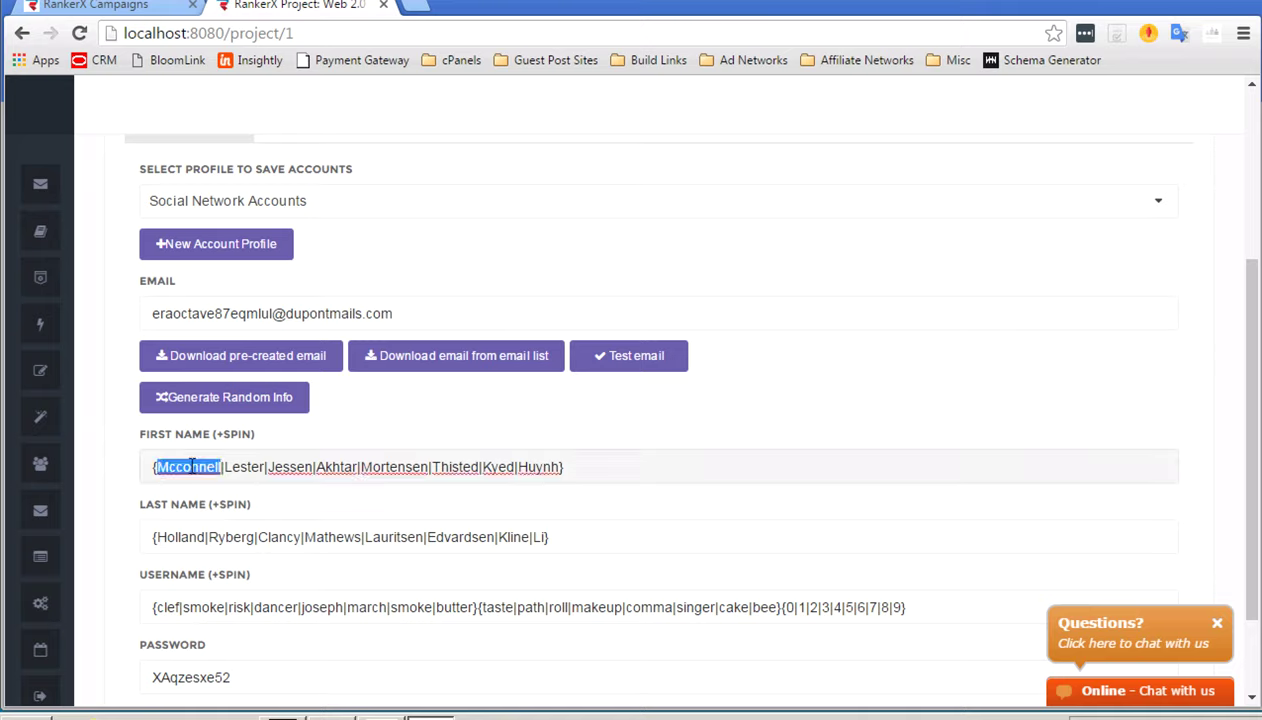
text(Mike)
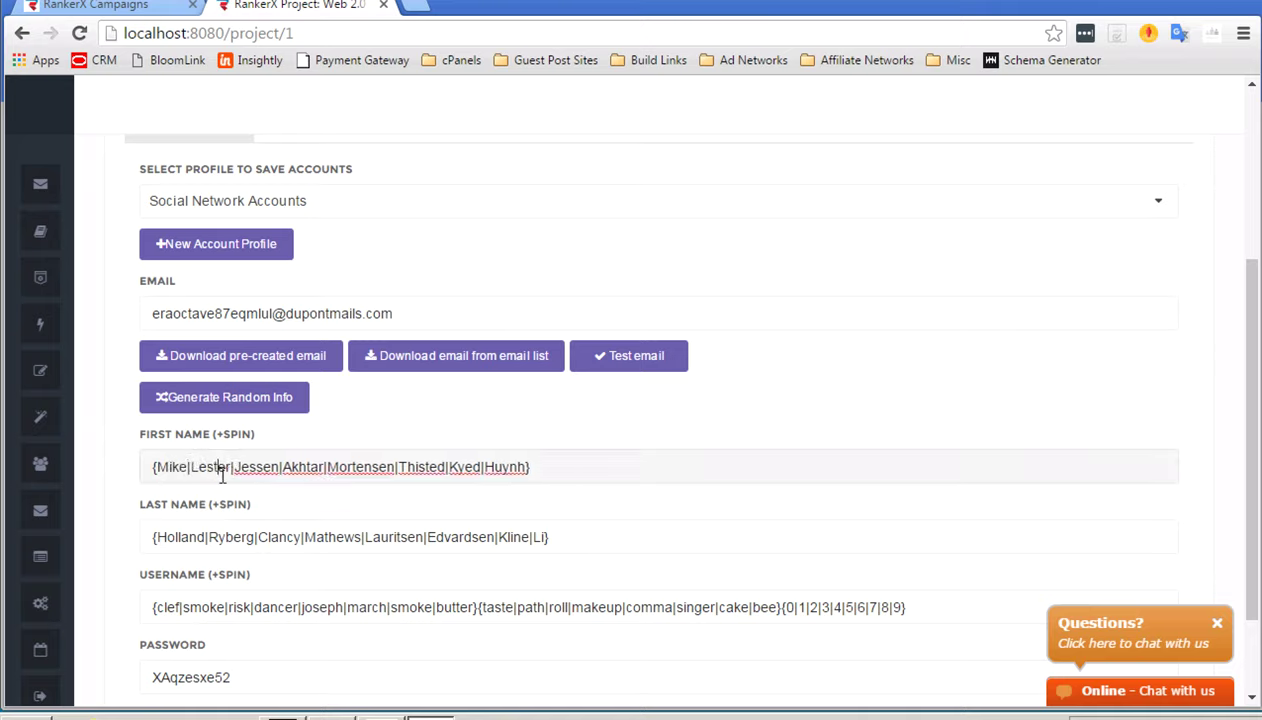
double_click(258, 468)
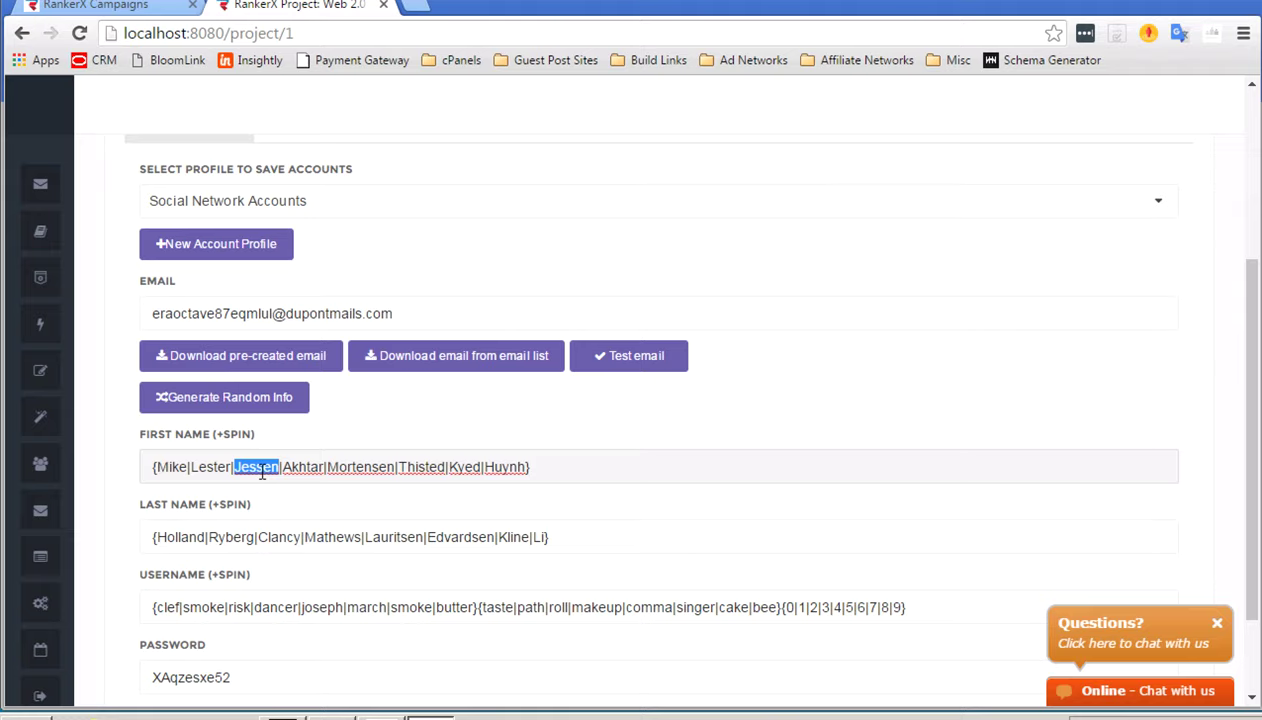
text(Jason)
double_click(290, 465)
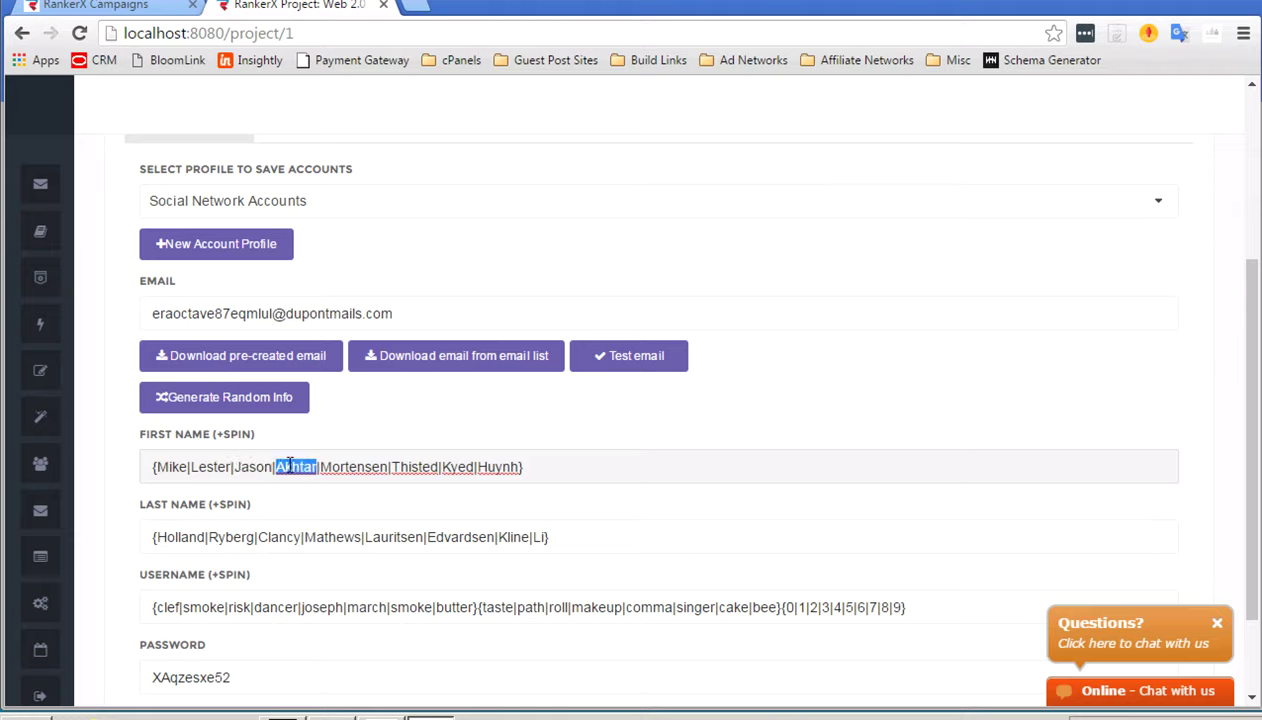
text(Alan)
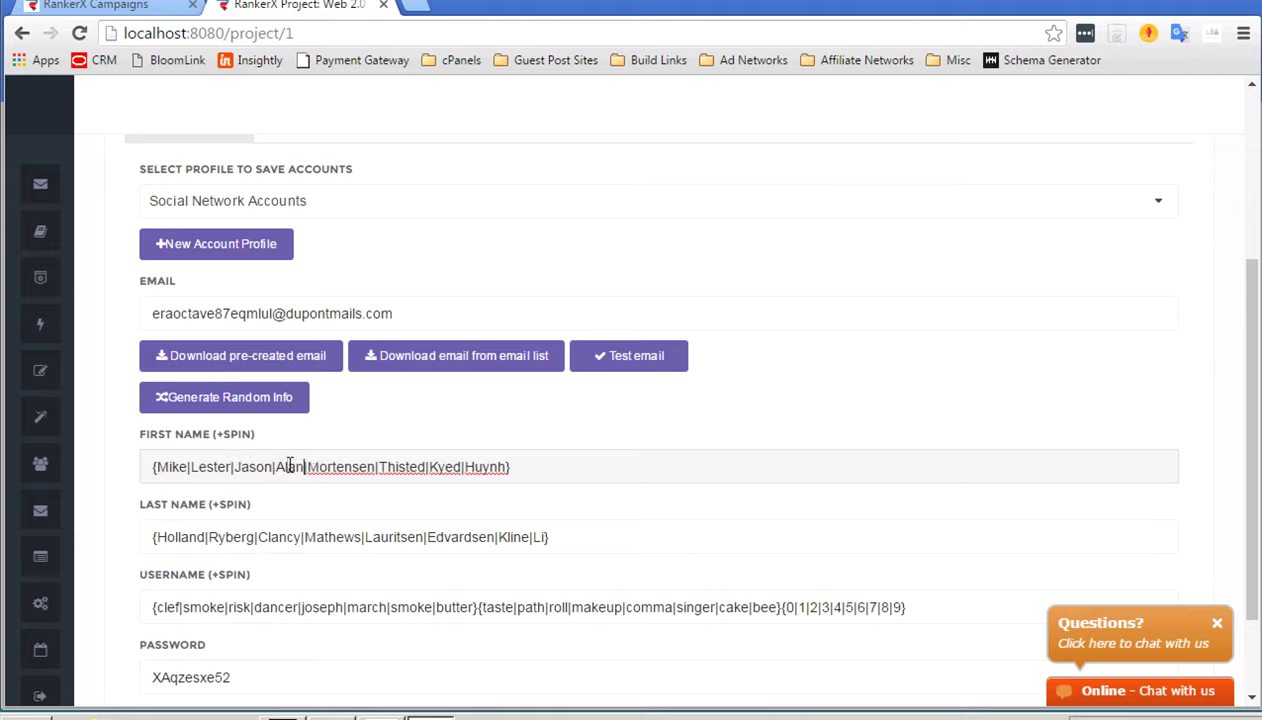
double_click(344, 468)
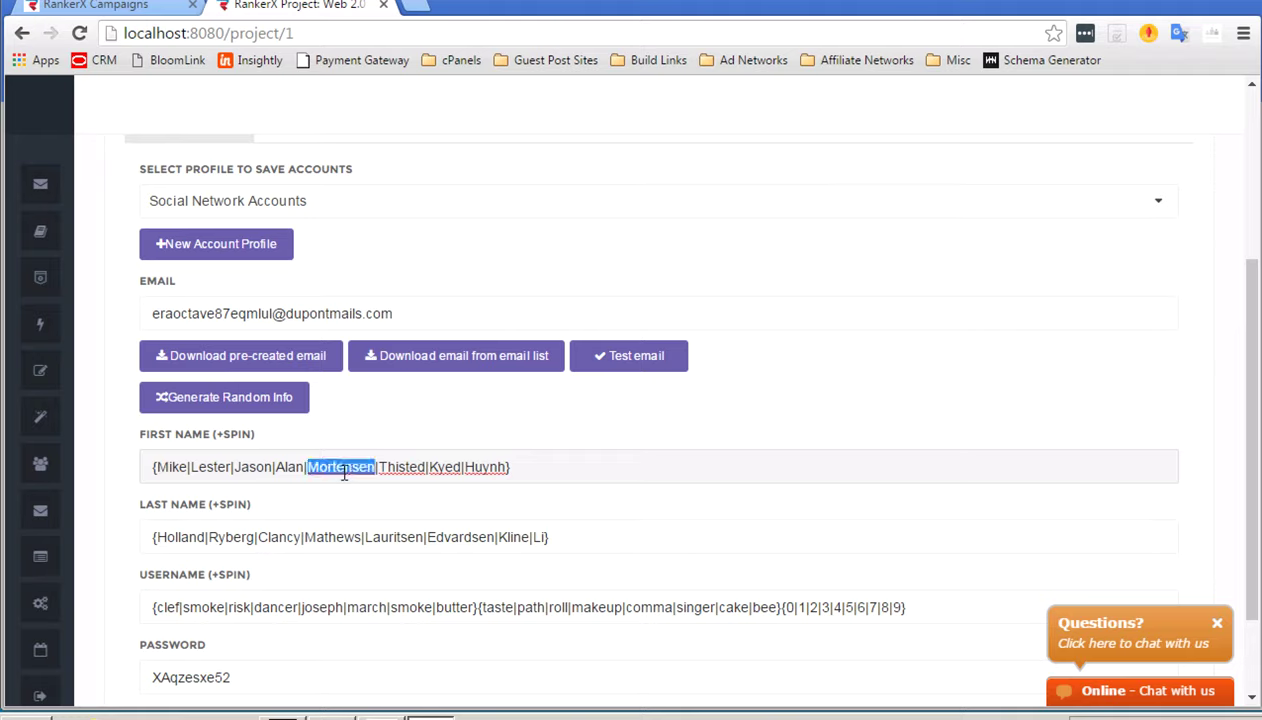
text(Miles)
double_click(383, 466)
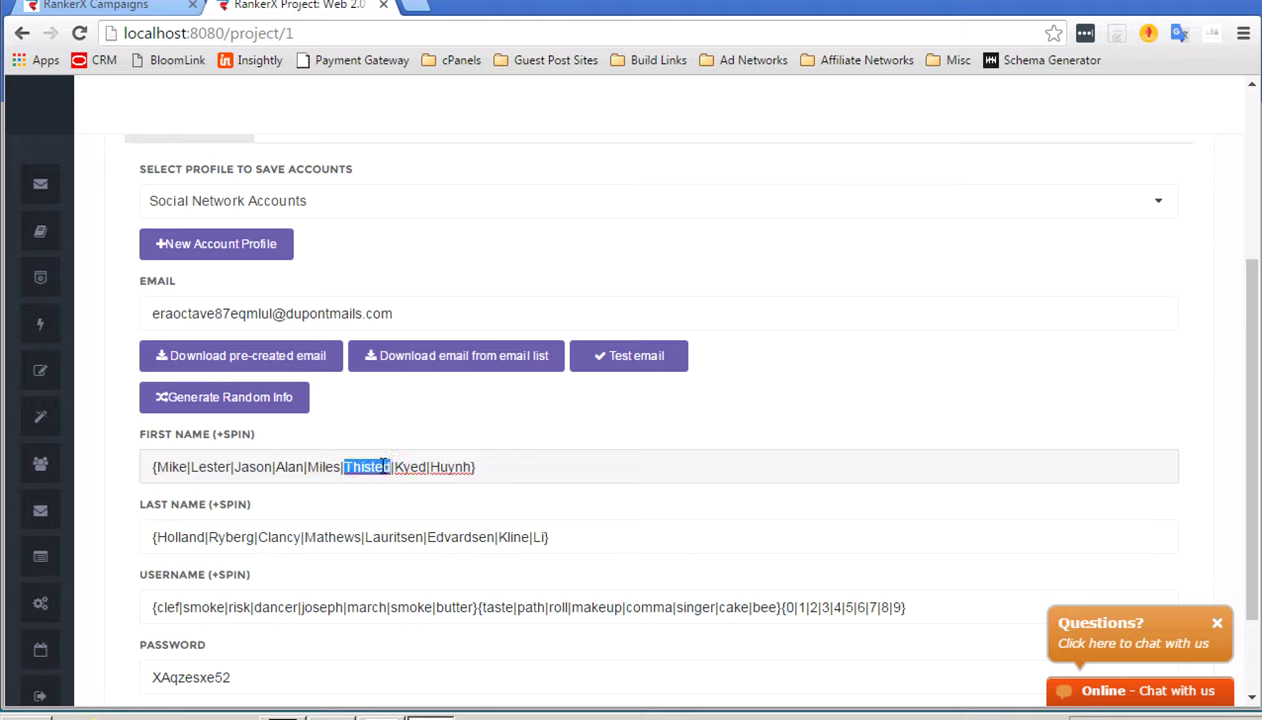
key(BackSpace)
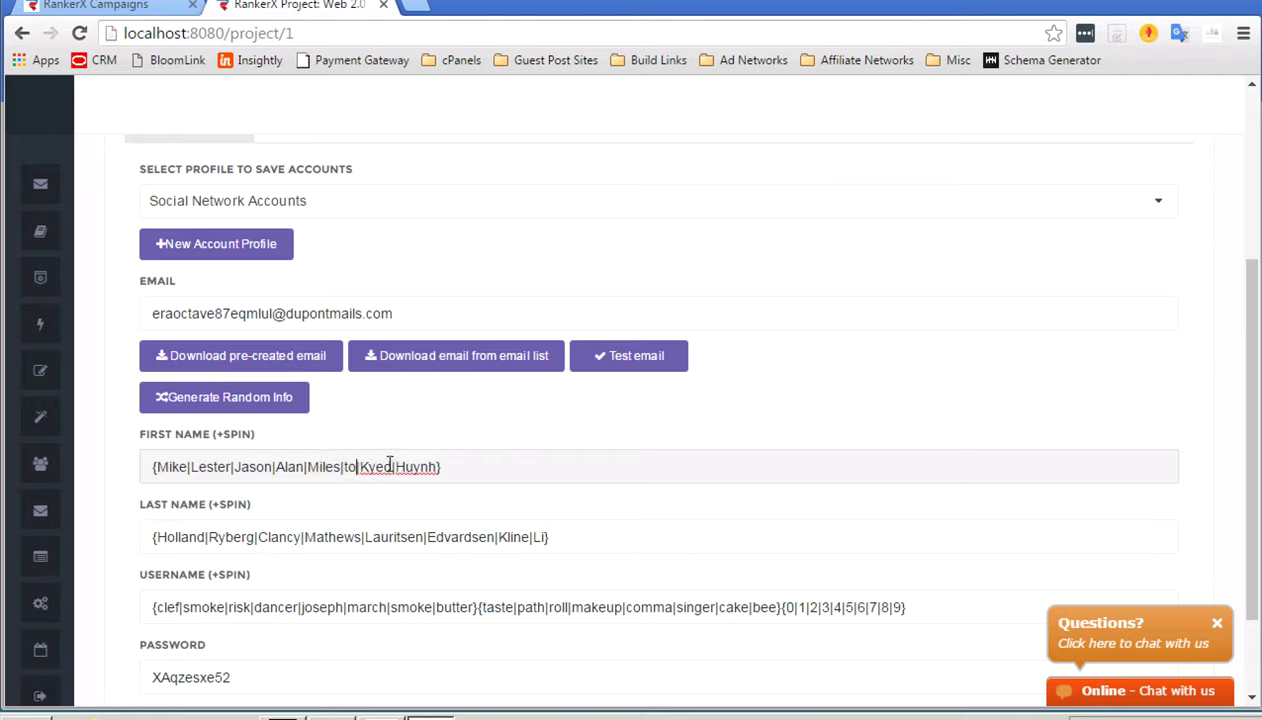
text(Tom)
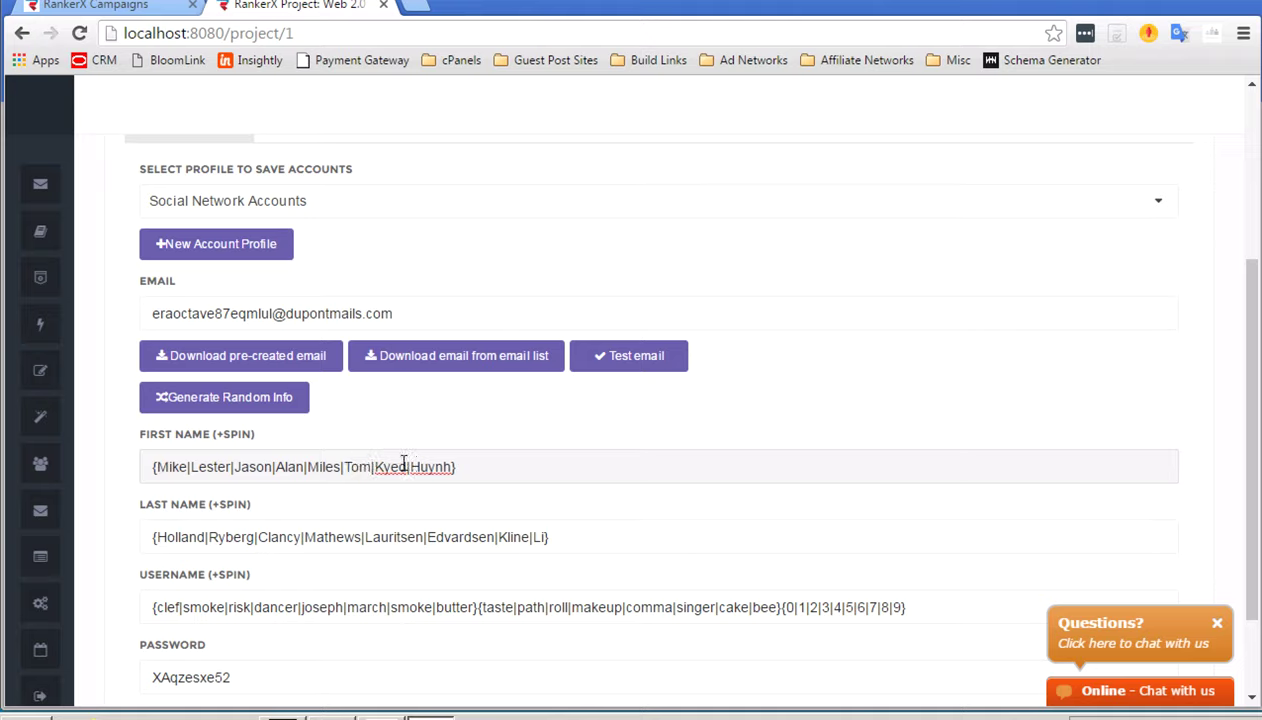
double_click(396, 466)
text(Kevin)
double_click(431, 467)
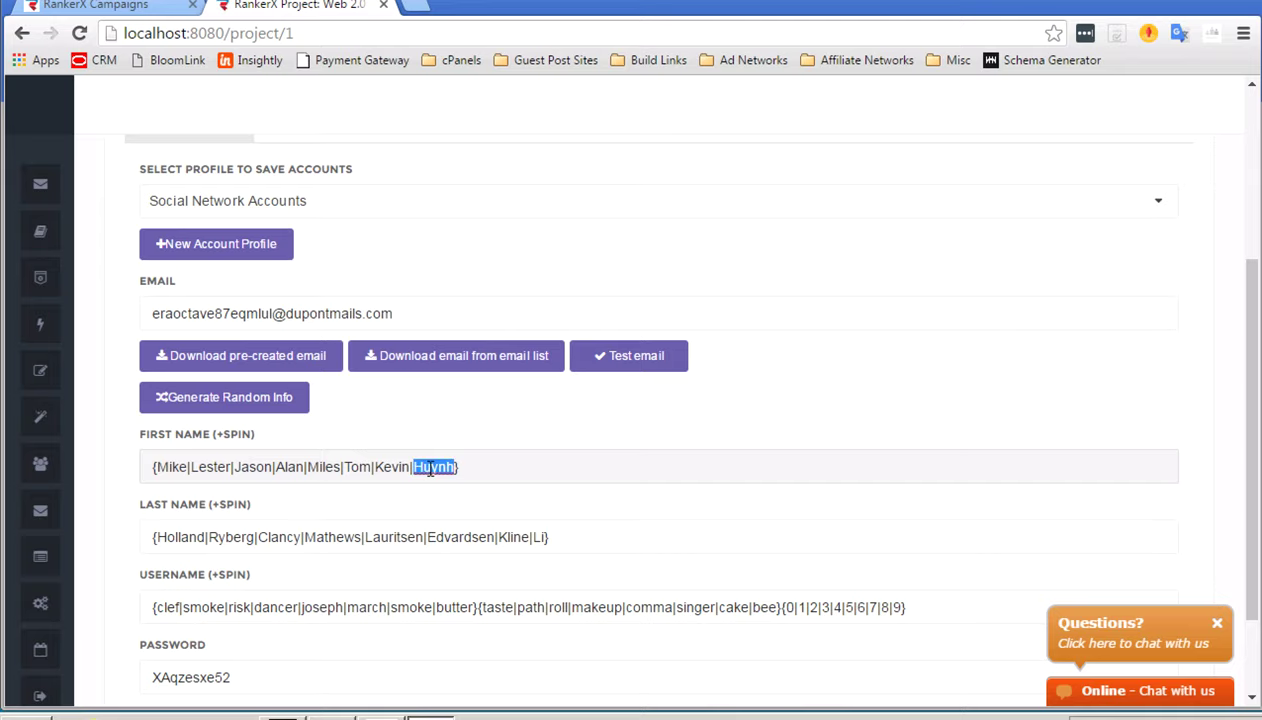
text(Hank)
scroll(655, 523, down, 2)
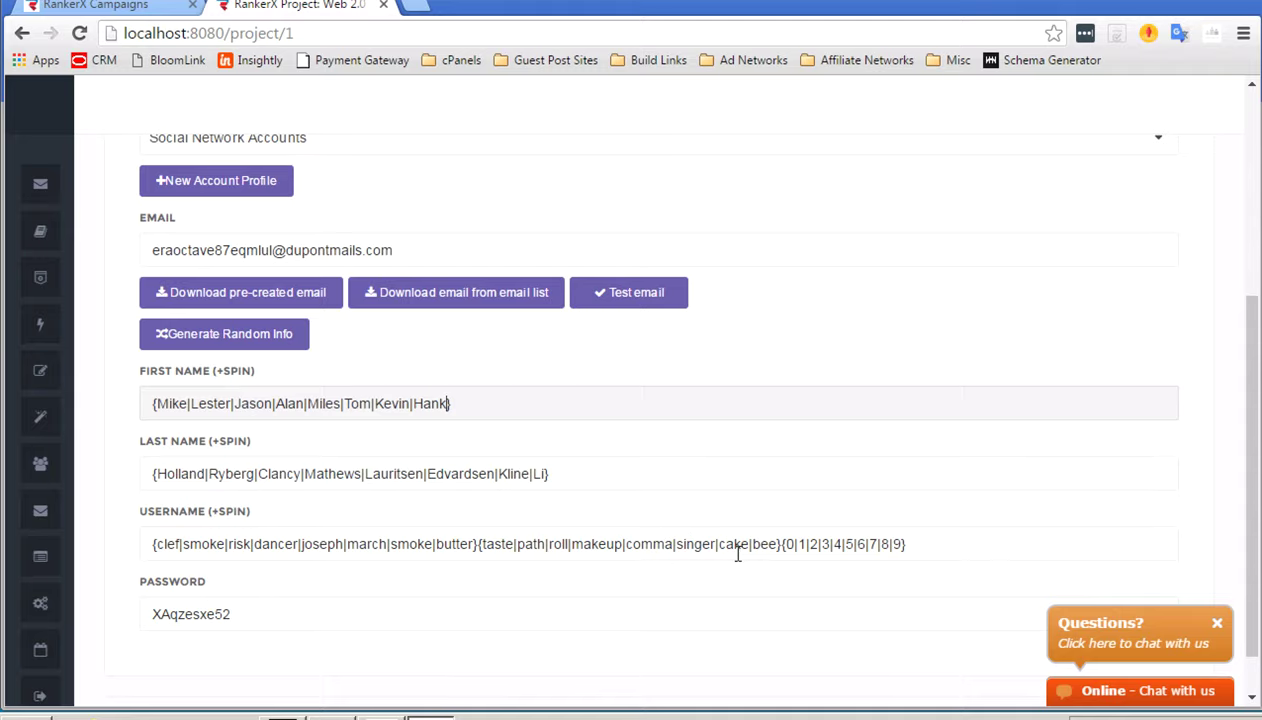
scroll(641, 468, down, 1)
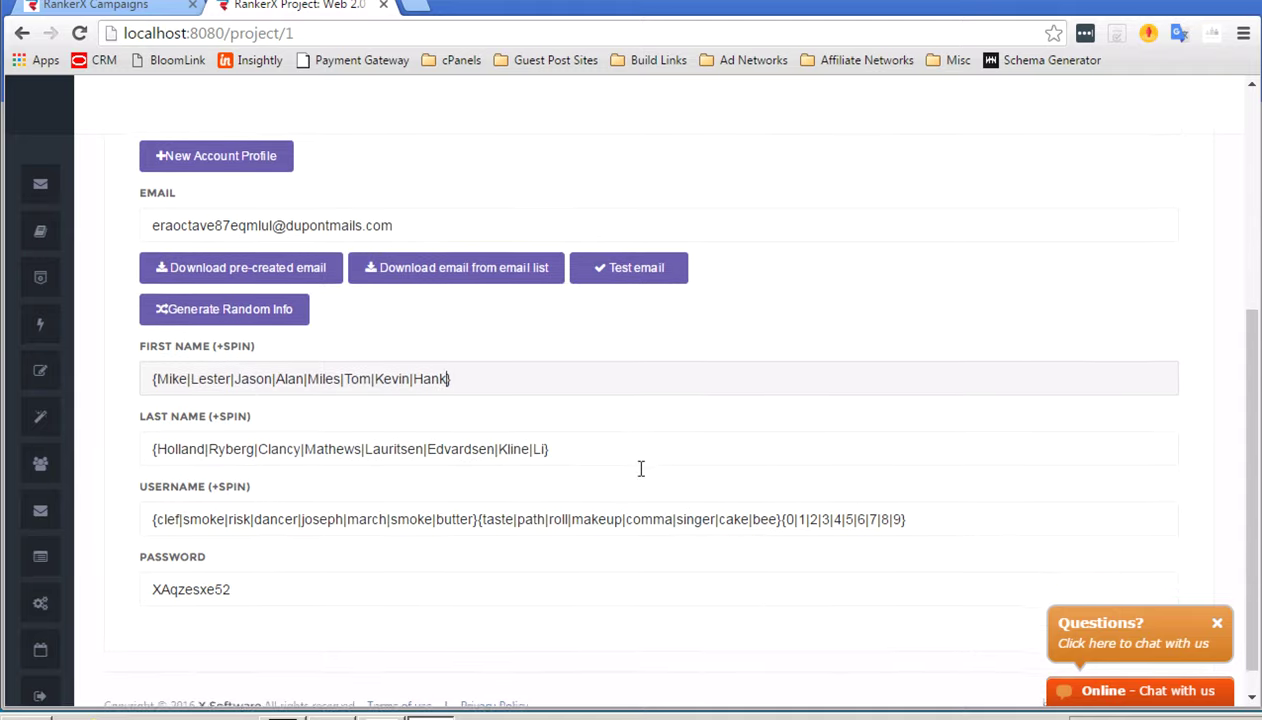
scroll(641, 468, down, 1)
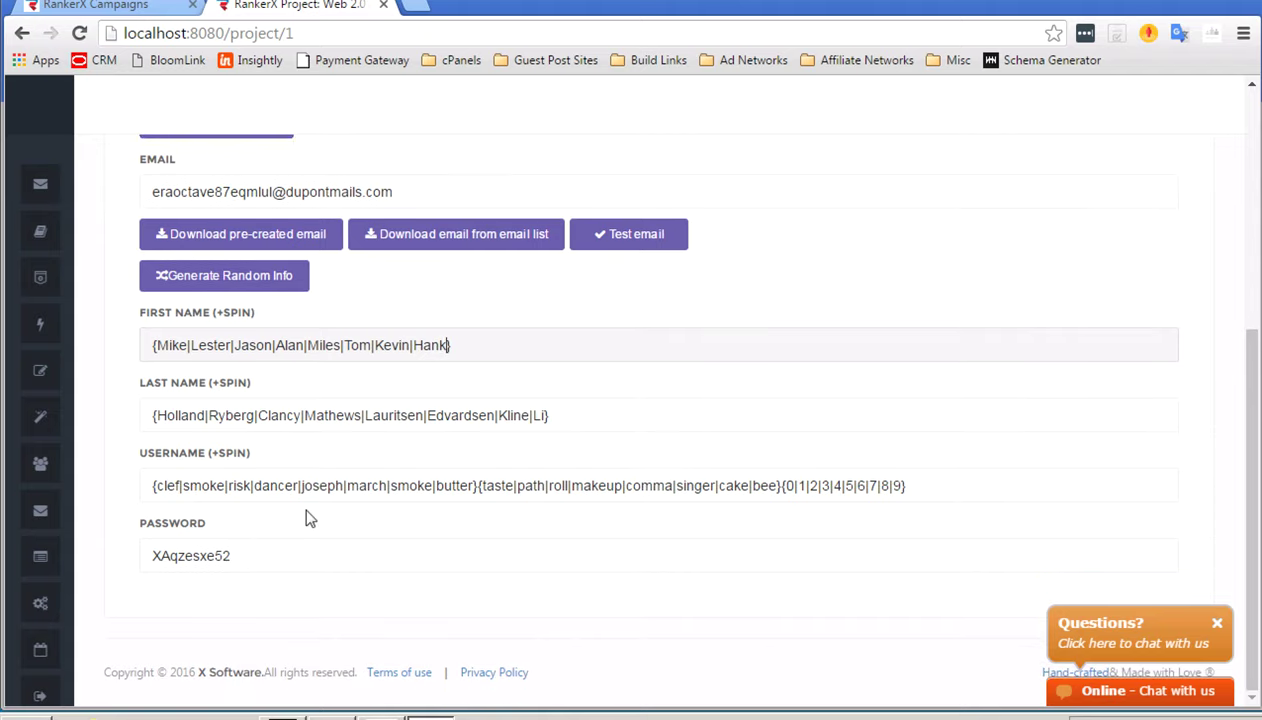
scroll(274, 600, up, 4)
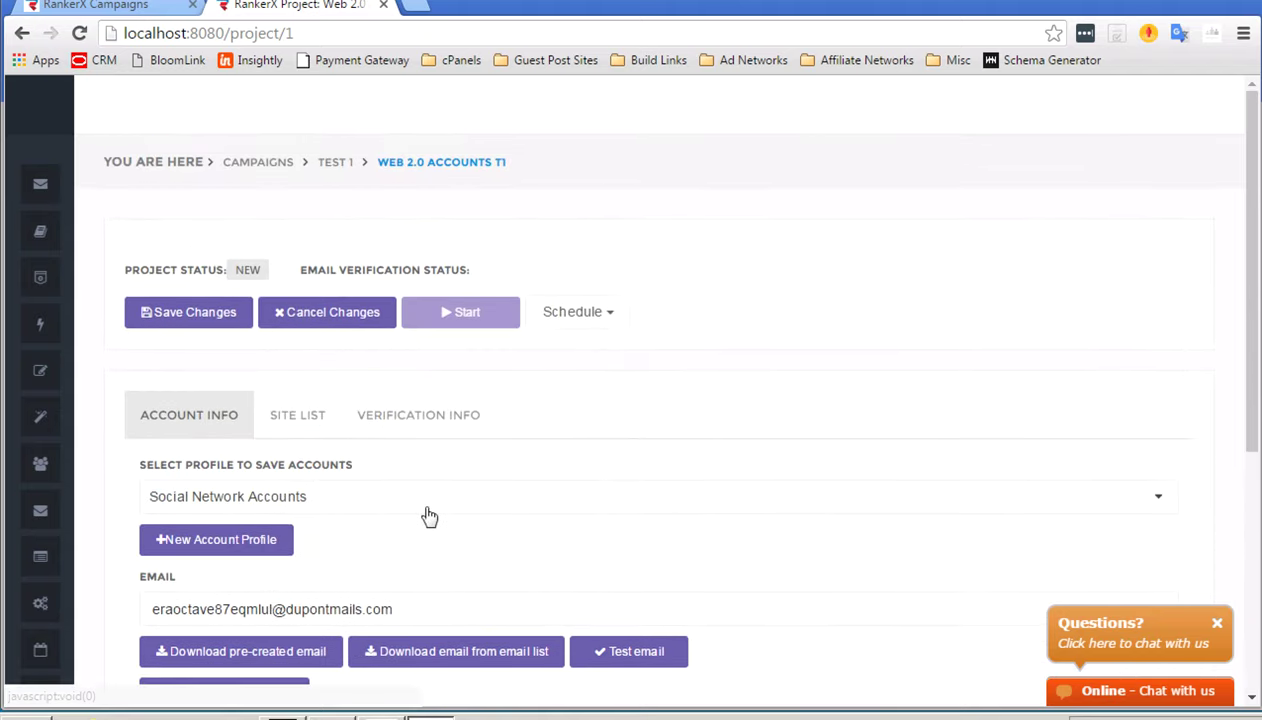
scroll(430, 515, down, 1)
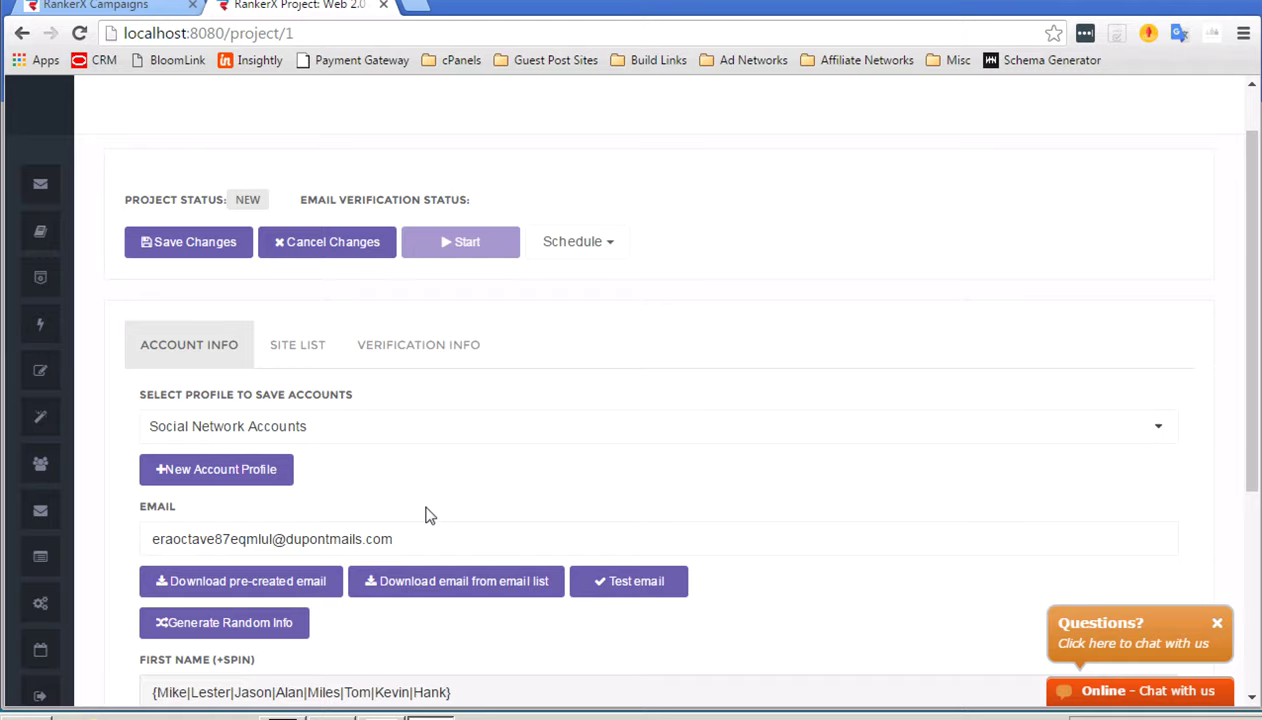
On Verification Info, keep POP3 as the email server type
click(437, 350)
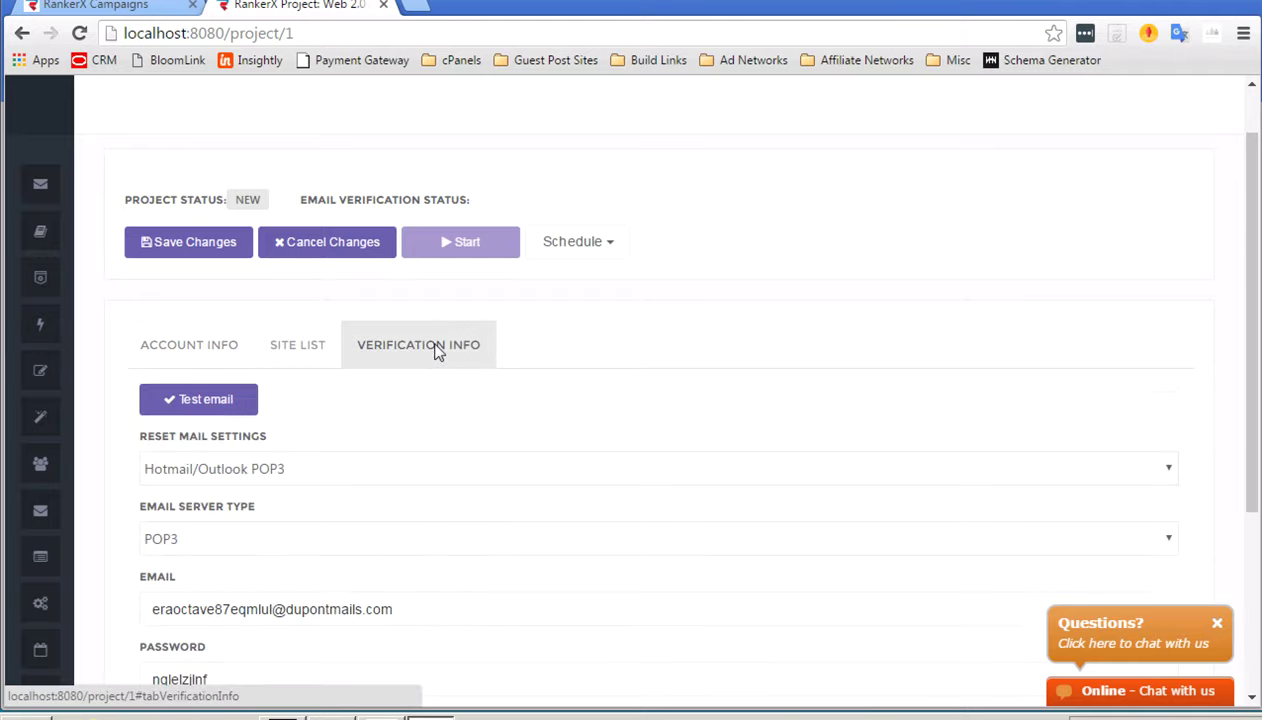
scroll(373, 462, down, 2)
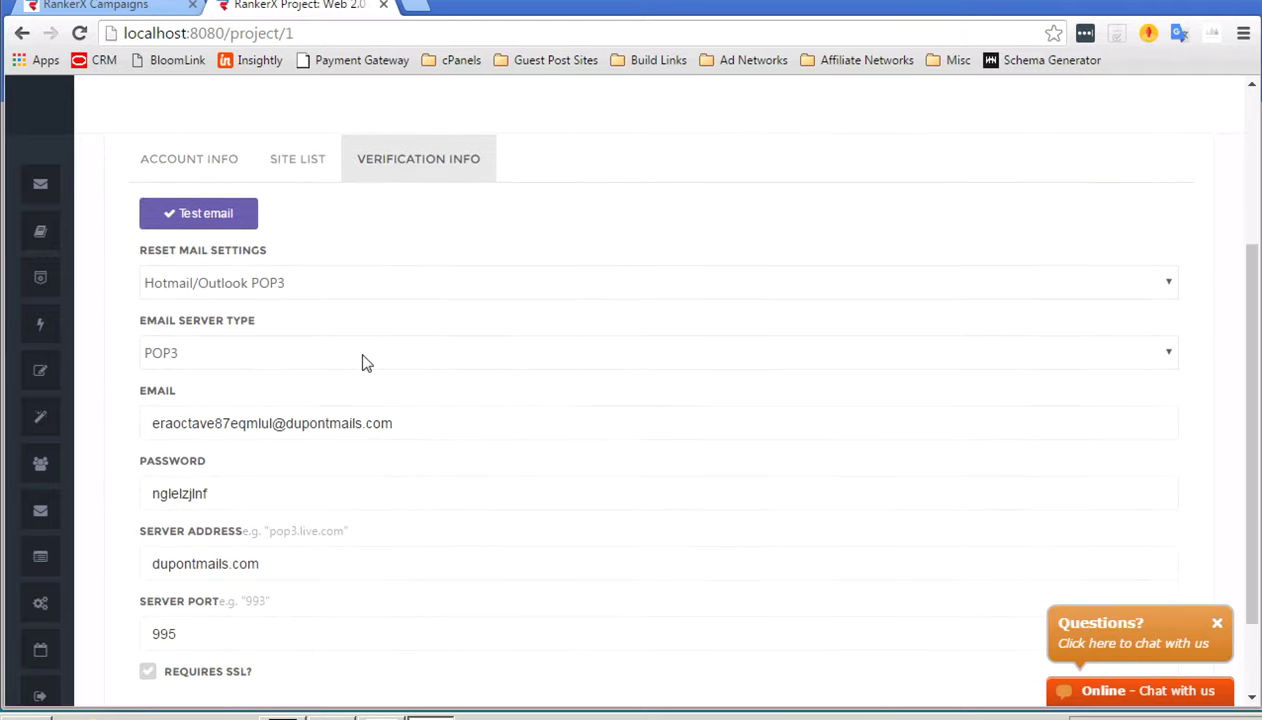
click(378, 292)
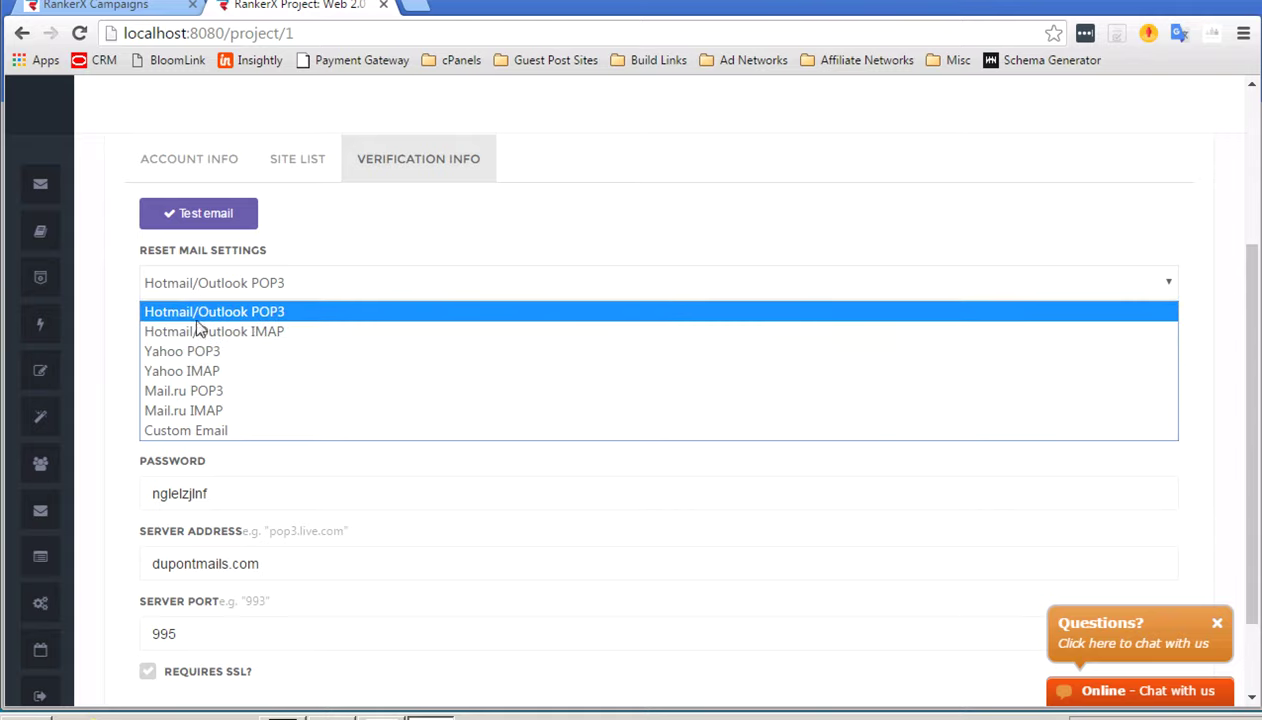
key(Escape)
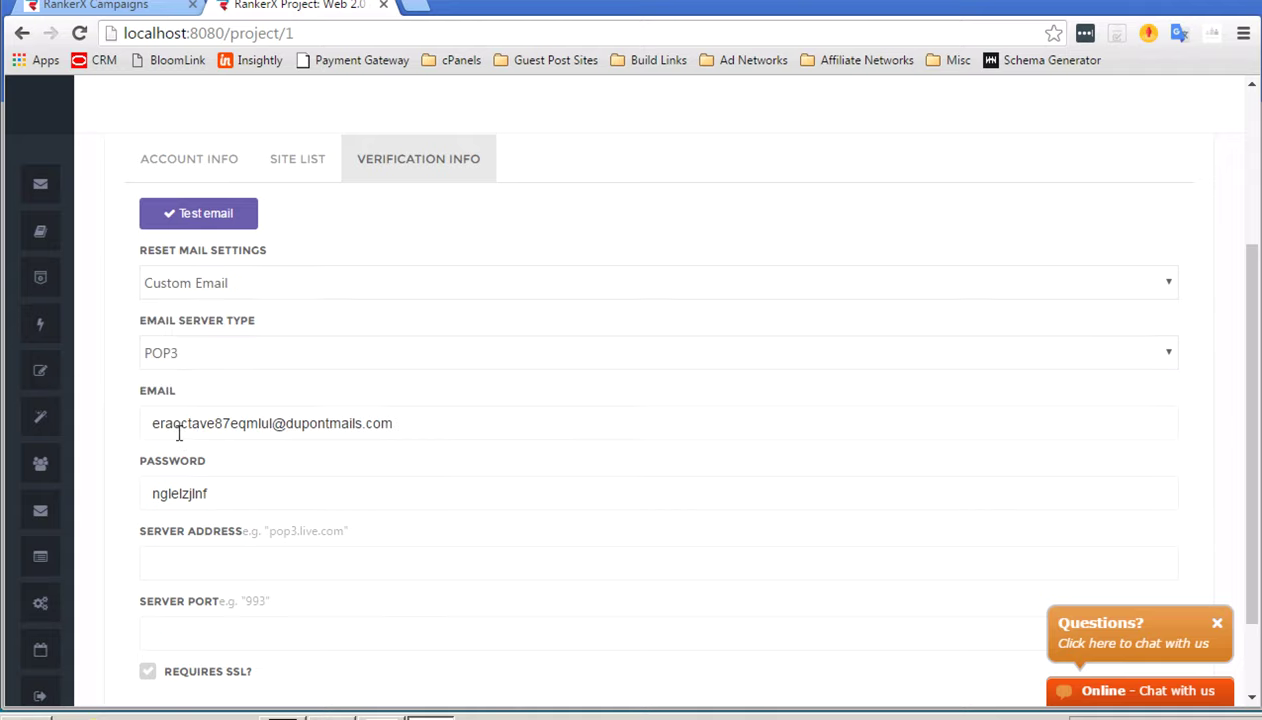
click(228, 352)
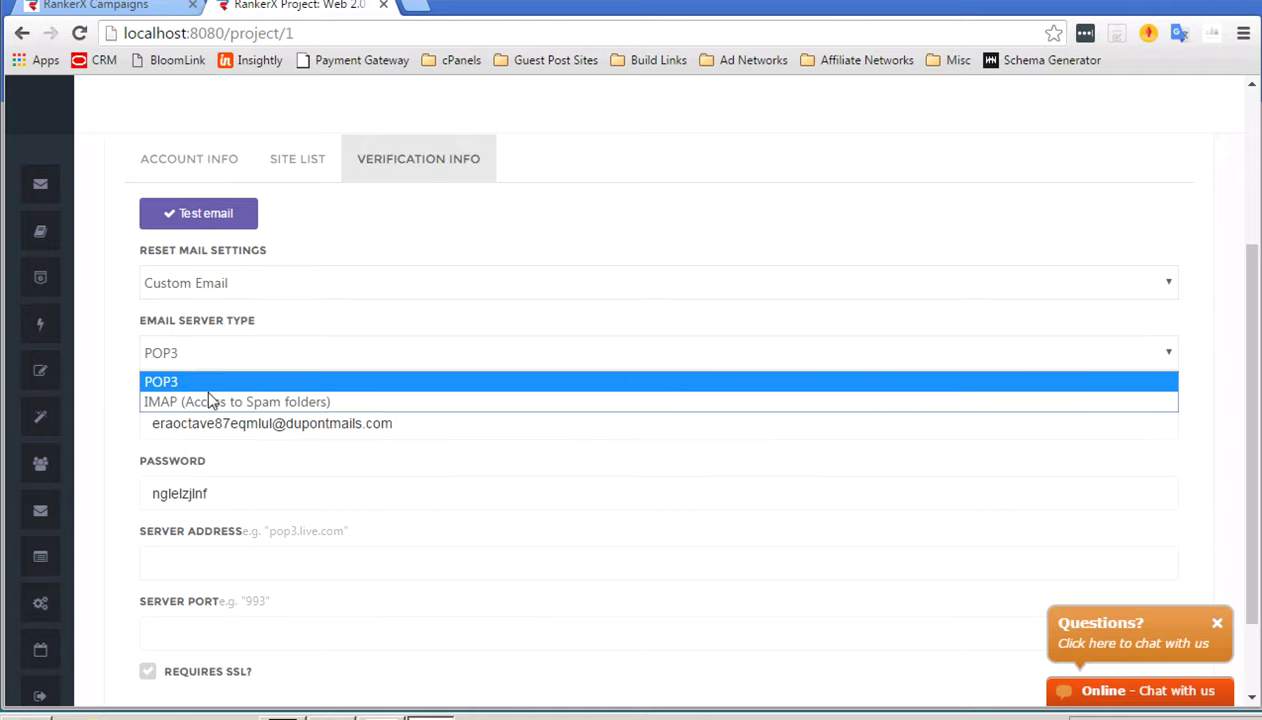
click(246, 327)
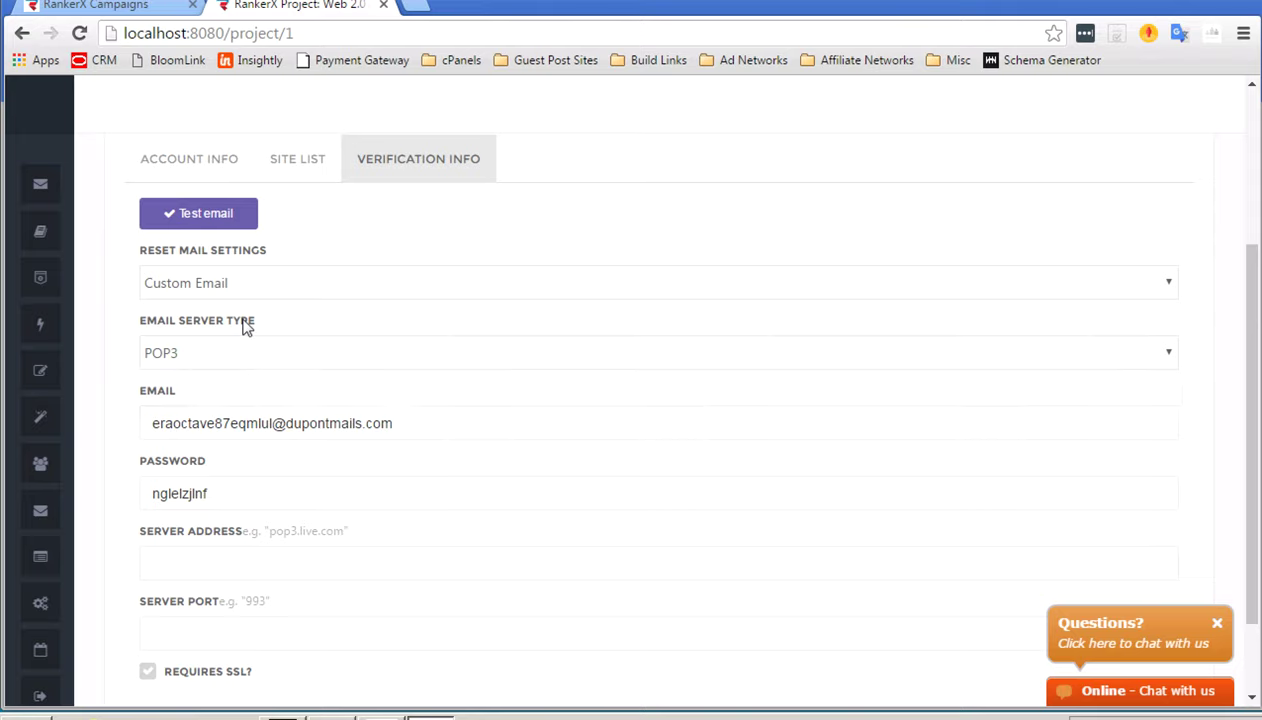
scroll(246, 327, down, 1)
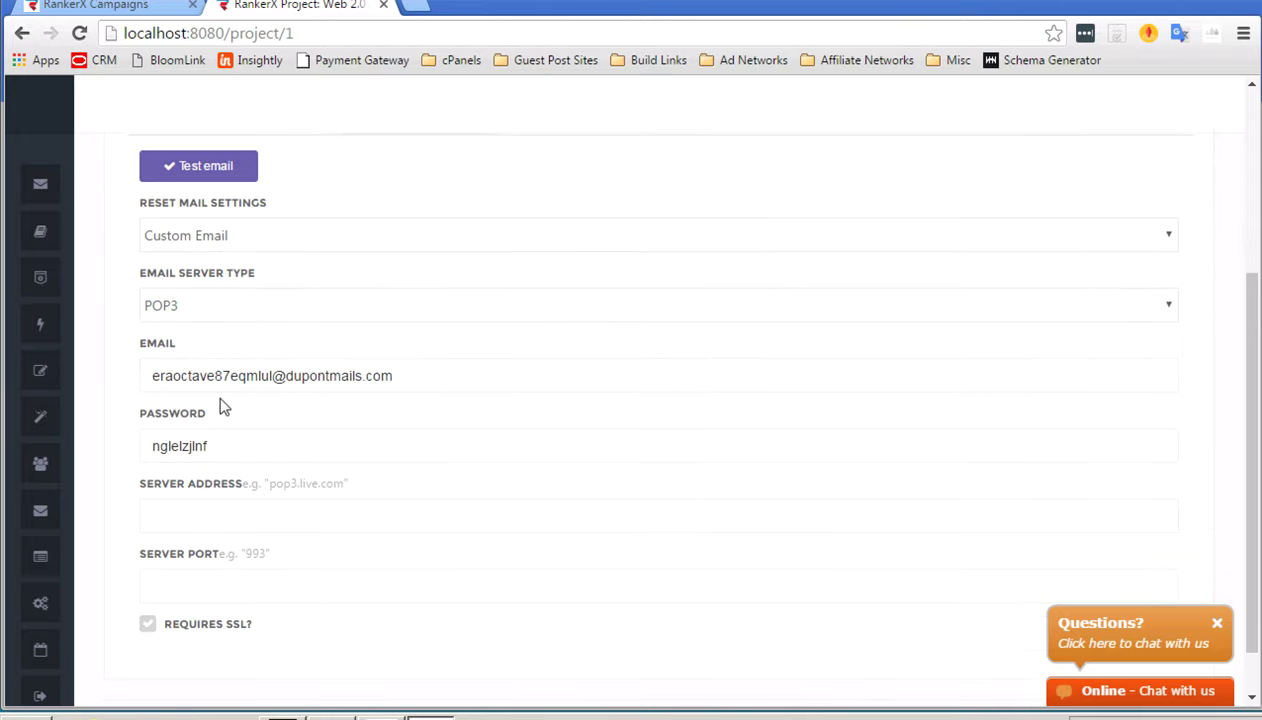
scroll(211, 445, down, 1)
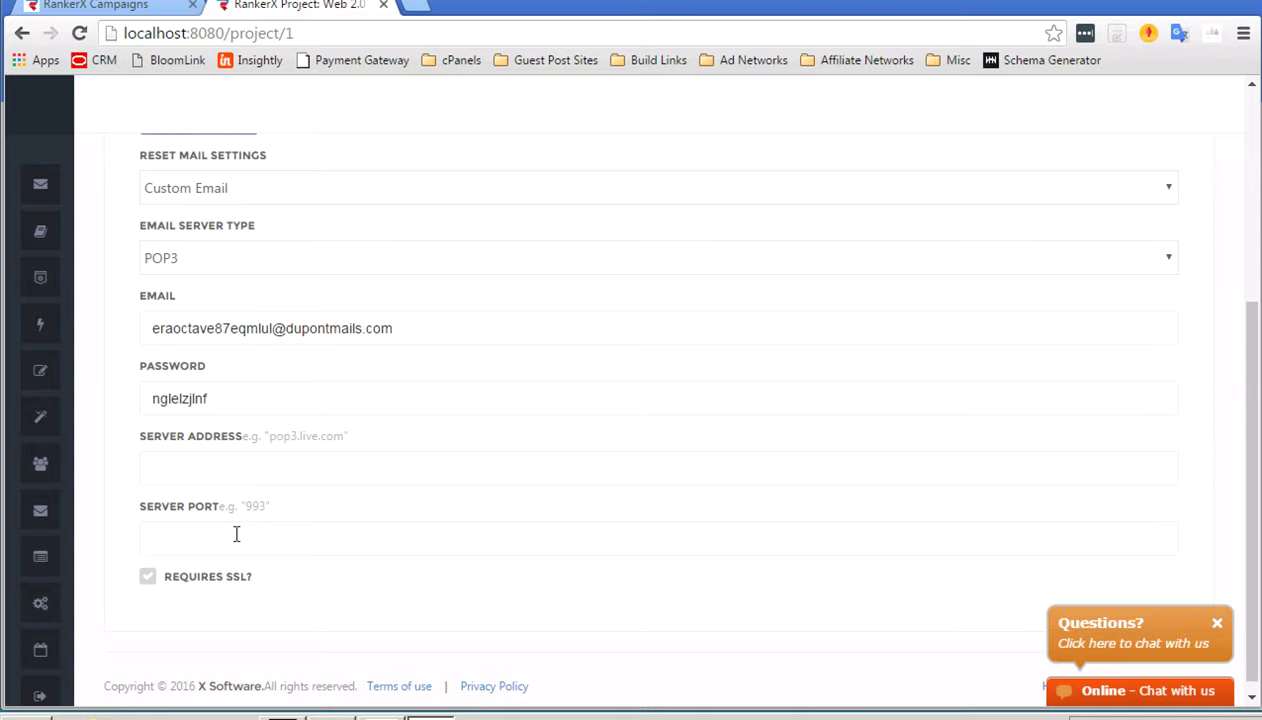
scroll(237, 536, up, 2)
scroll(237, 538, down, 1)
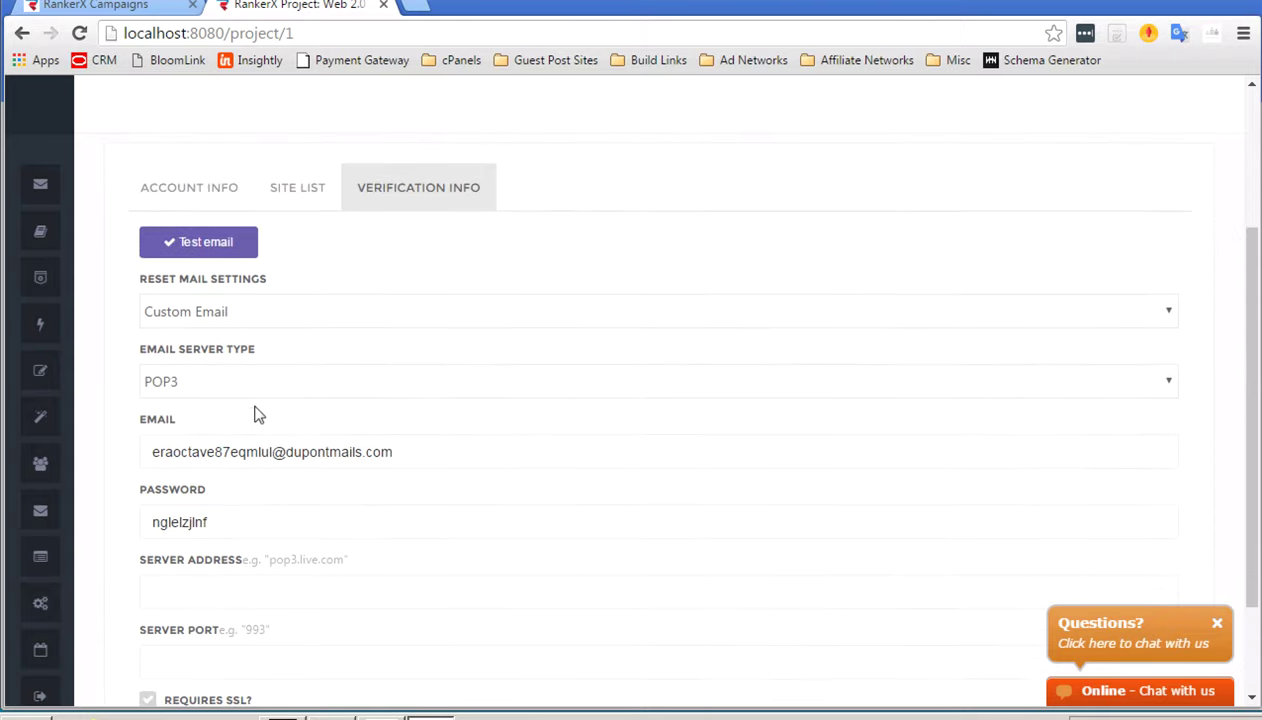
scroll(247, 400, down, 1)
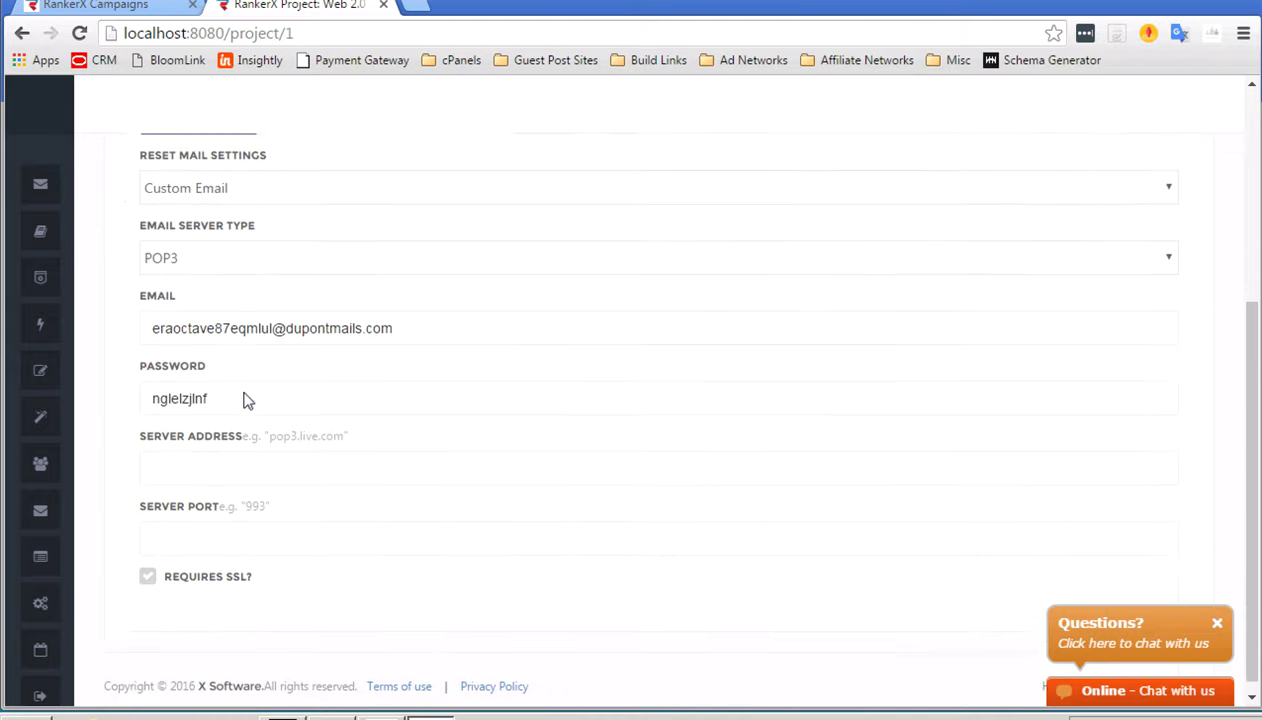
scroll(247, 400, up, 2)
Choose Hotmail/Outlook POP3 reset-mail settings and test the mailbox login, which fails
click(233, 354)
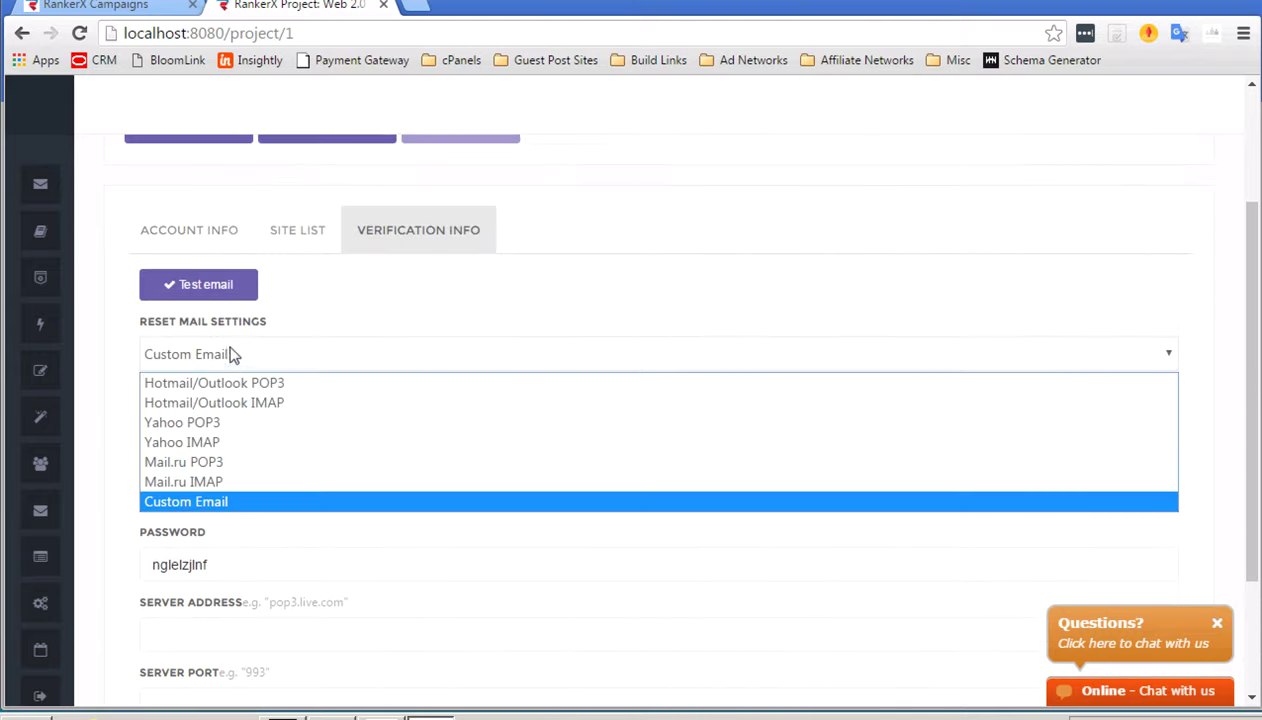
click(233, 383)
scroll(324, 400, down, 1)
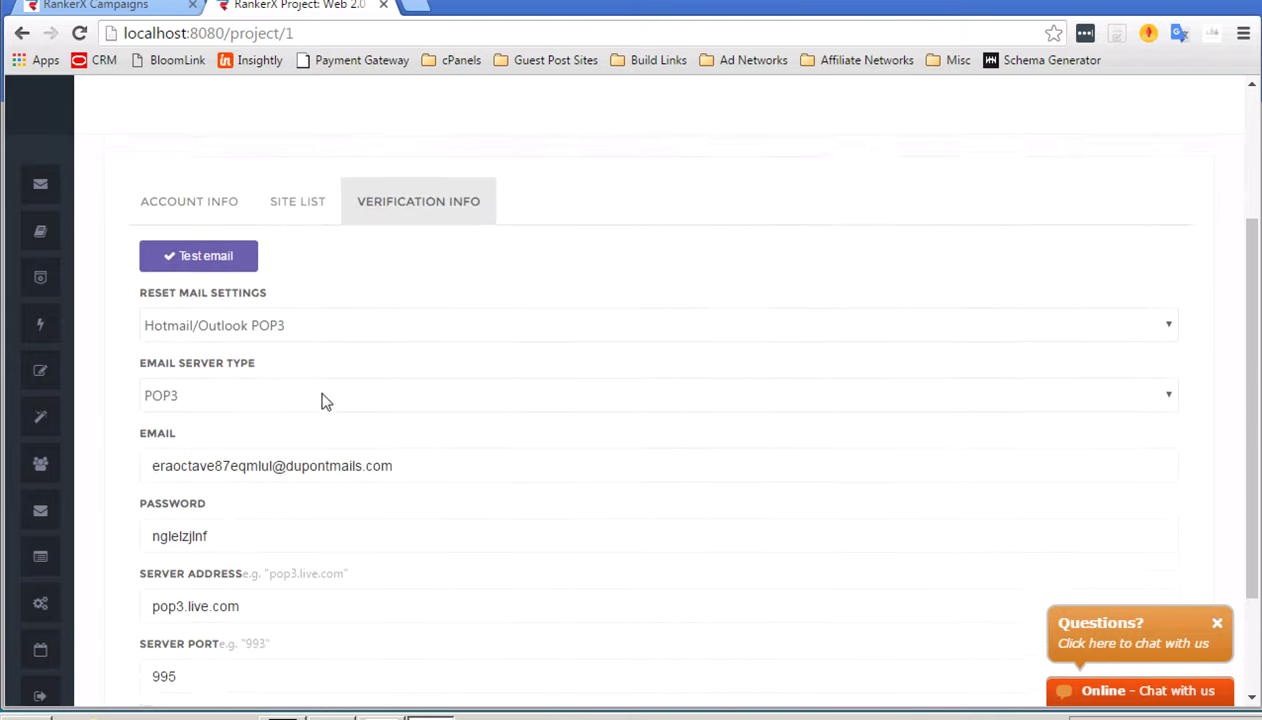
scroll(324, 400, up, 1)
click(225, 284)
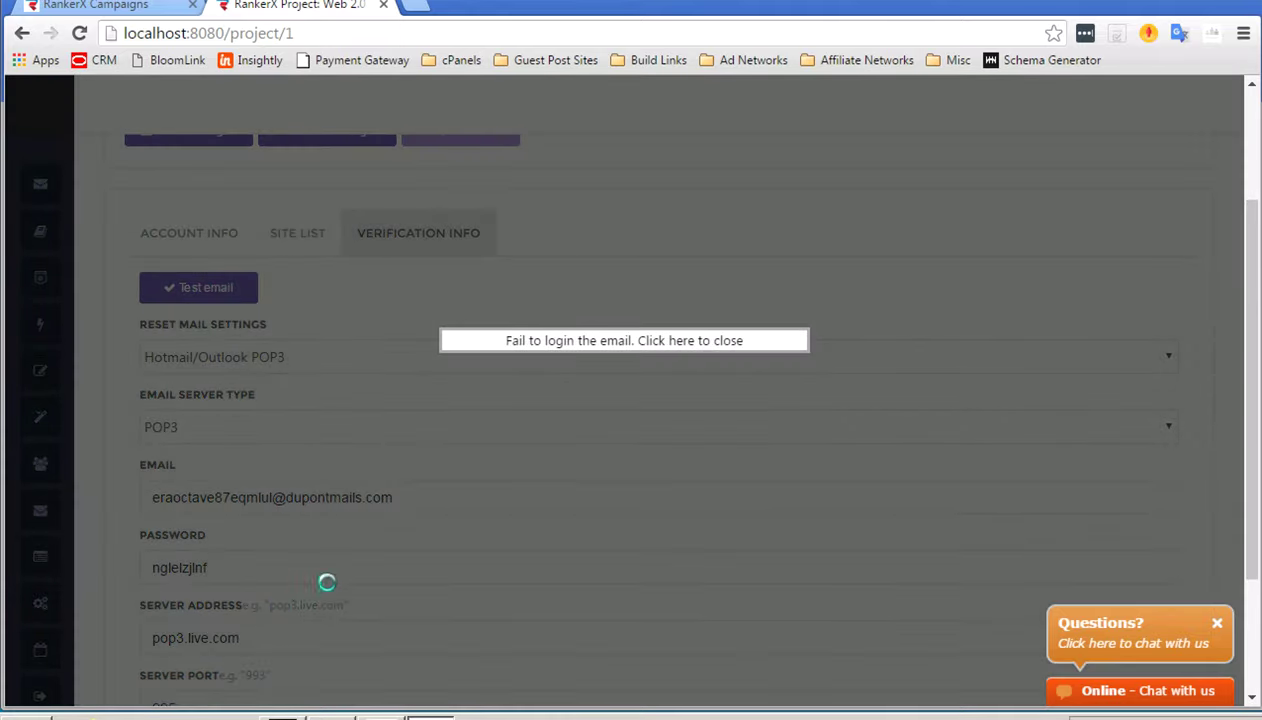
scroll(355, 374, up, 1)
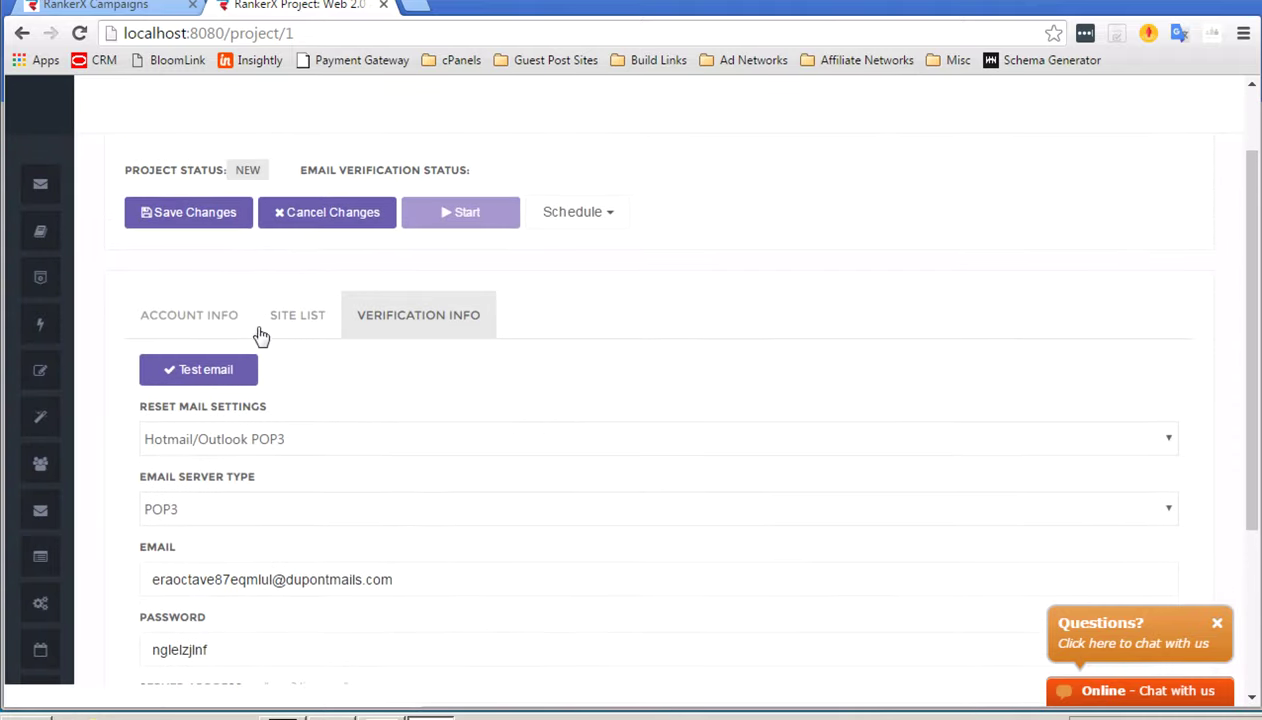
Fetch a fresh pre-created email on Account Info and confirm its login test succeeds
click(205, 318)
scroll(300, 500, down, 1)
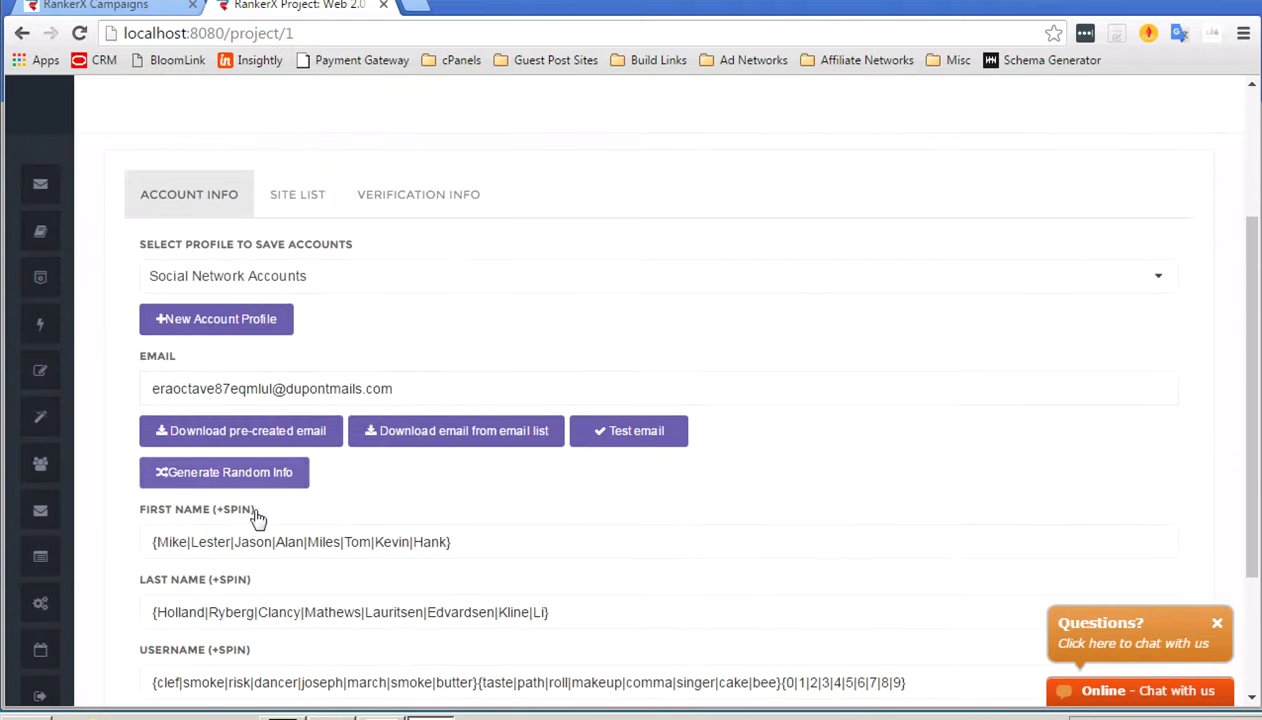
click(262, 436)
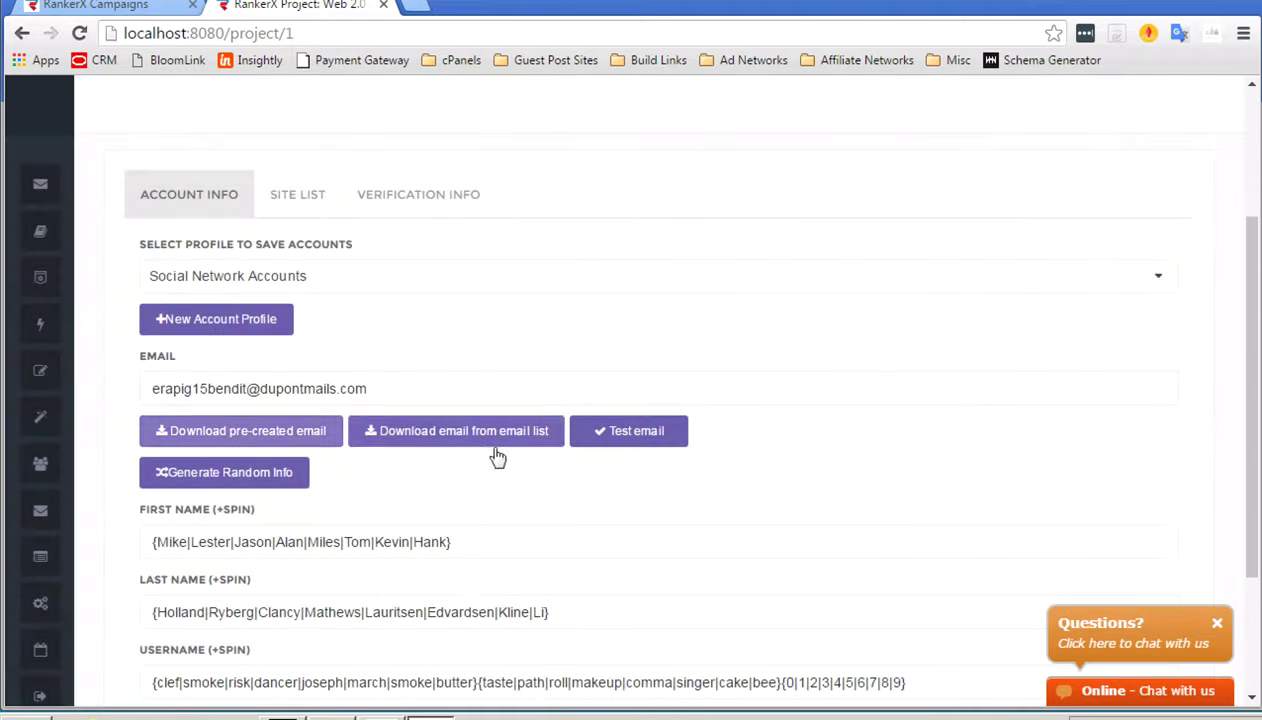
click(622, 430)
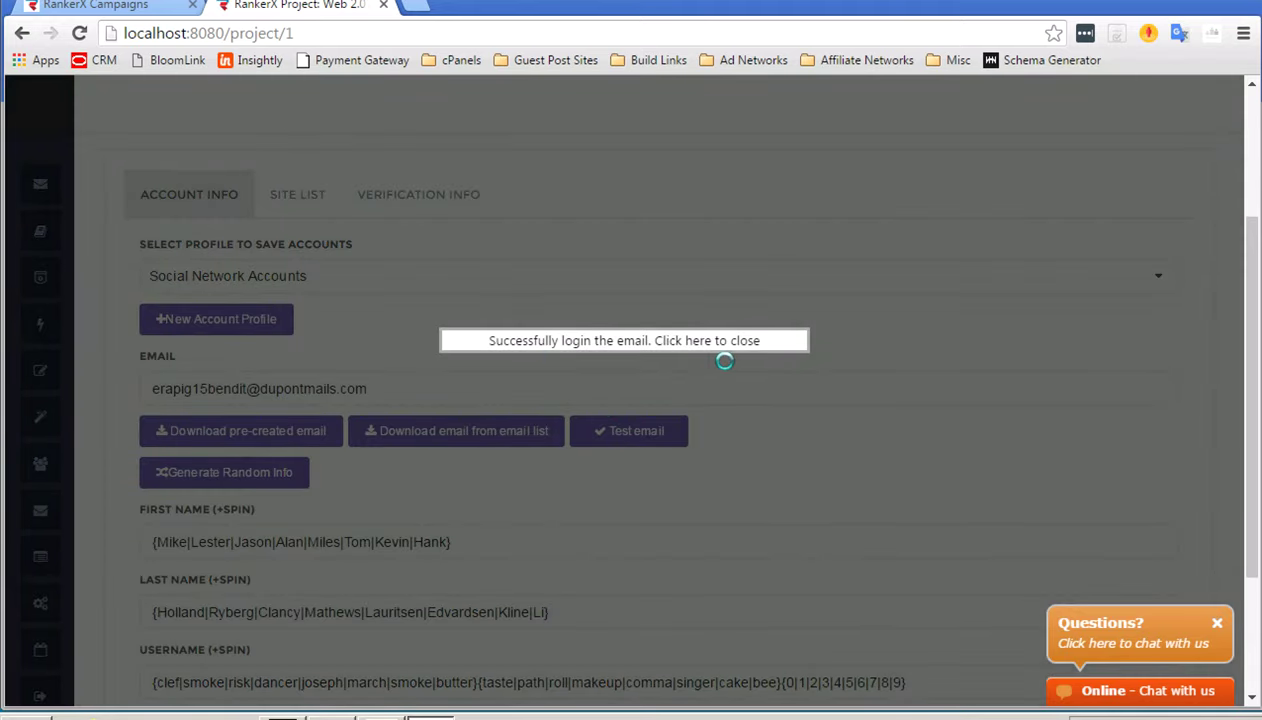
click(754, 355)
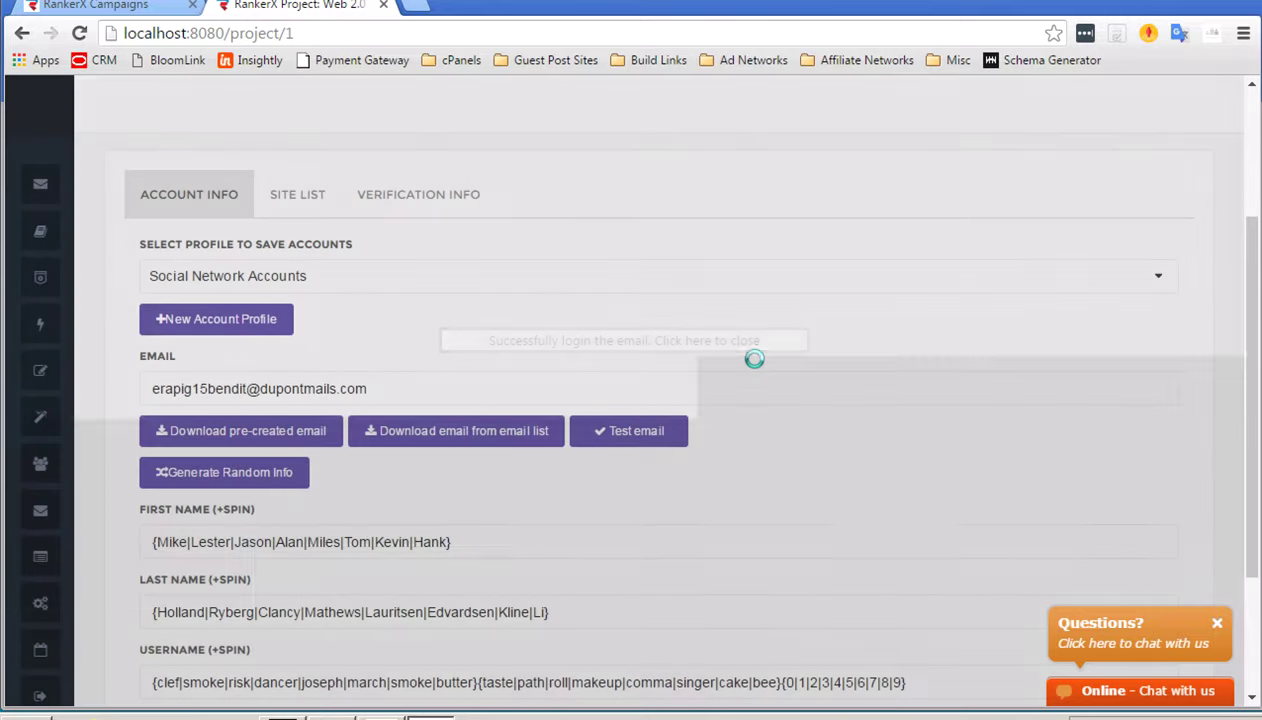
Return to the Site List, showing 69 of 1824 sites selected
scroll(369, 301, up, 1)
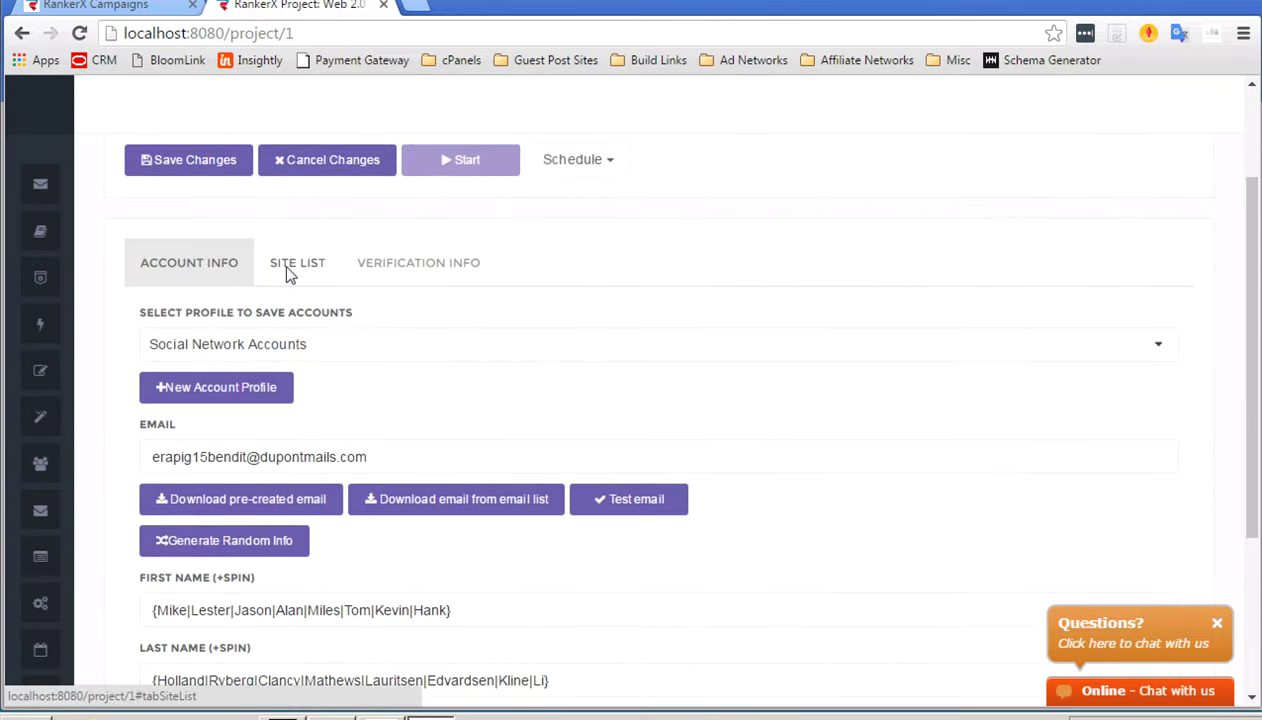
click(284, 265)
scroll(178, 303, up, 1)
scroll(178, 300, down, 3)
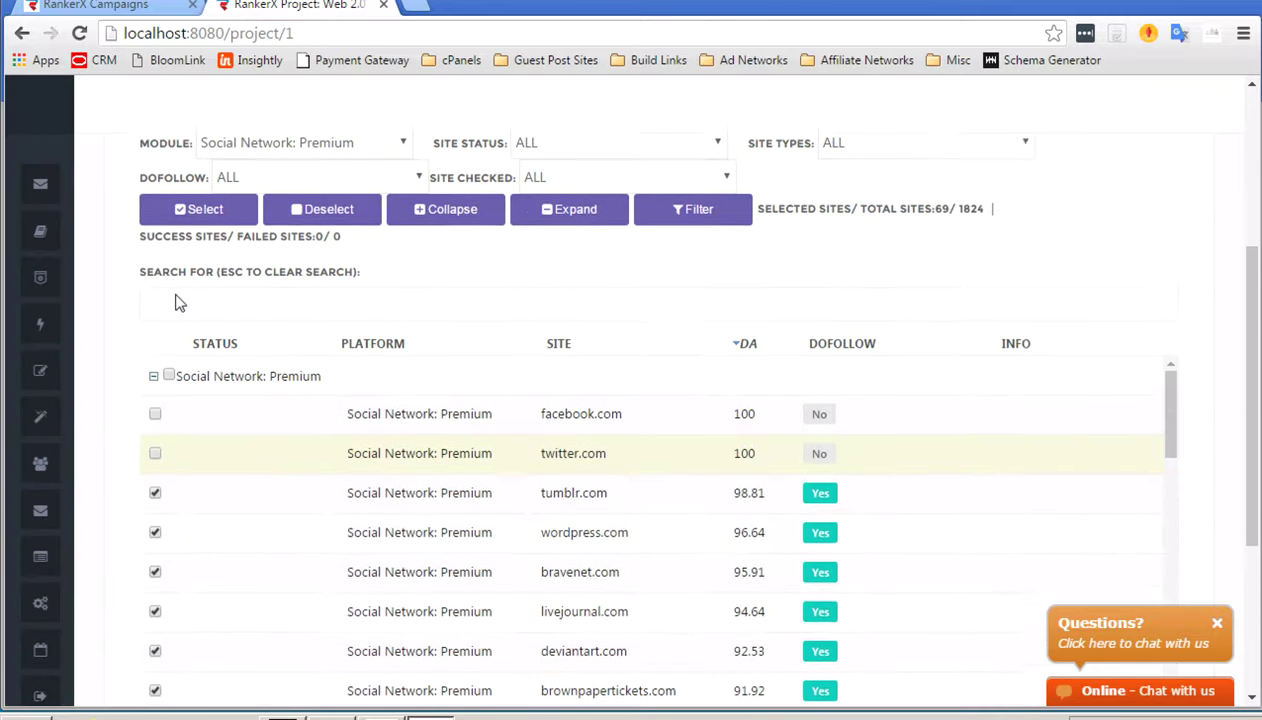
scroll(177, 301, up, 2)
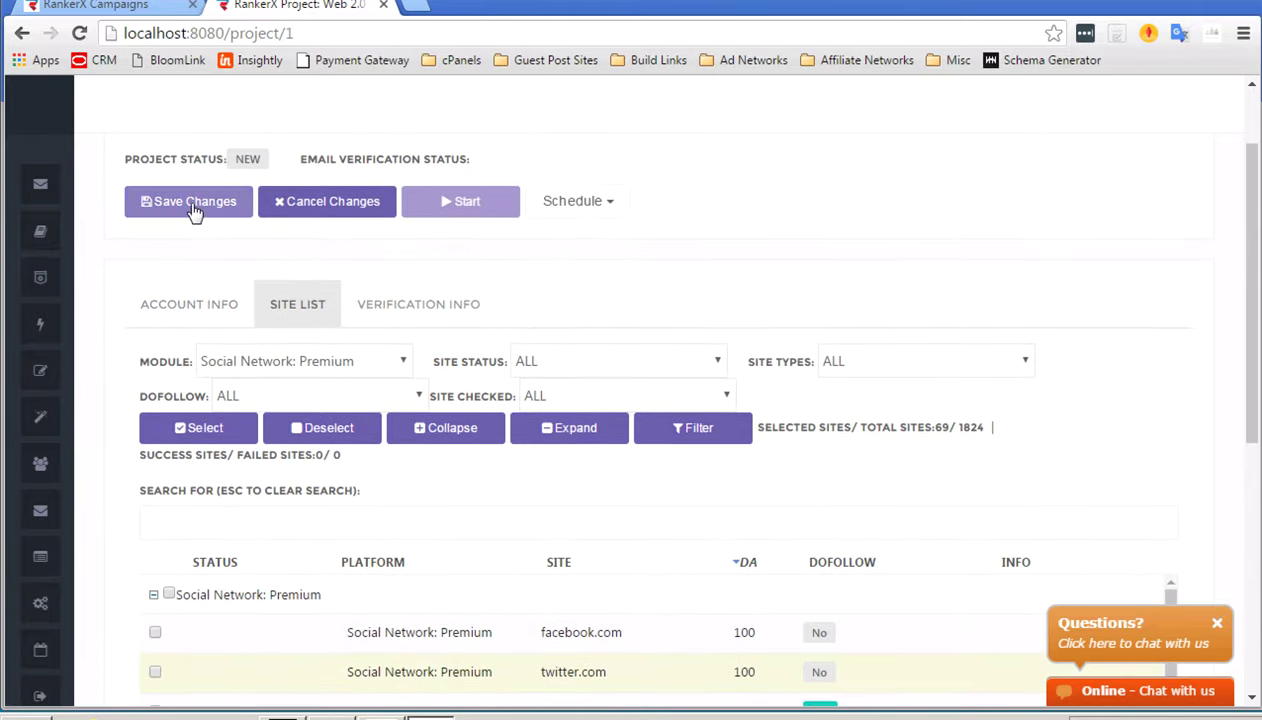
Save the Web 2.0 Accounts T1 project with 69 of 1824 sites selected and review the site list
click(194, 206)
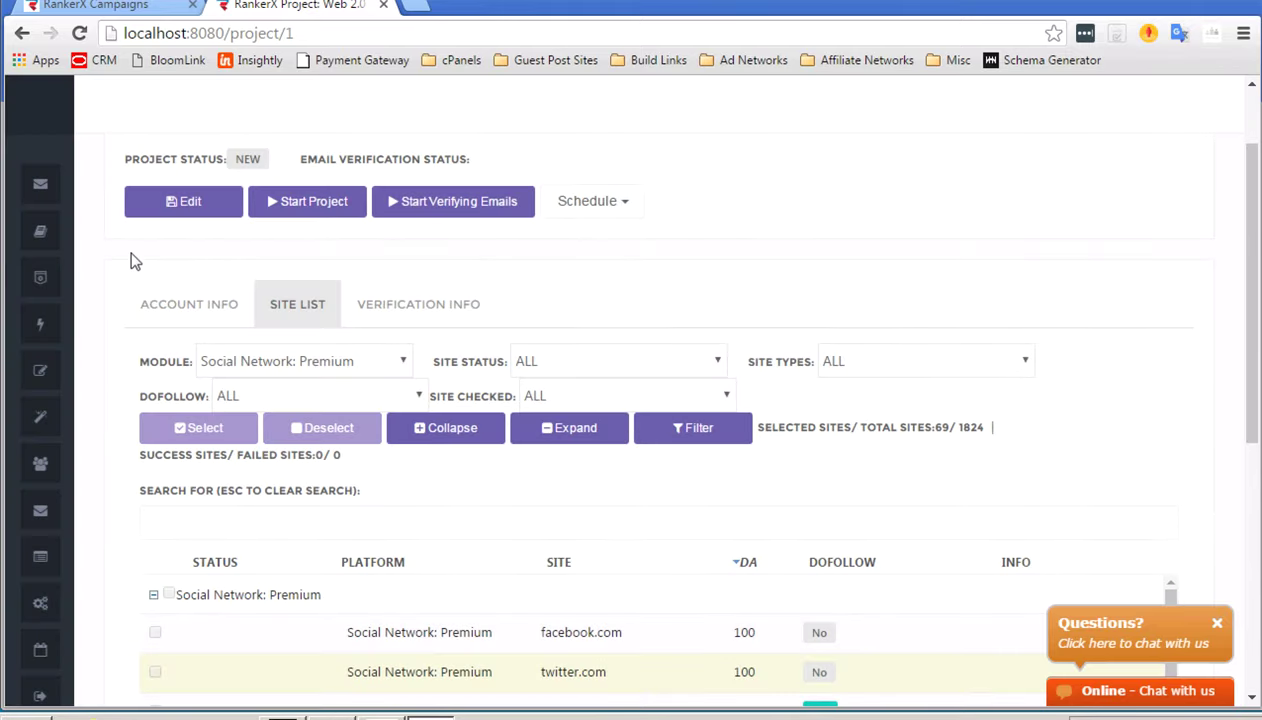
scroll(131, 259, down, 2)
scroll(135, 260, down, 4)
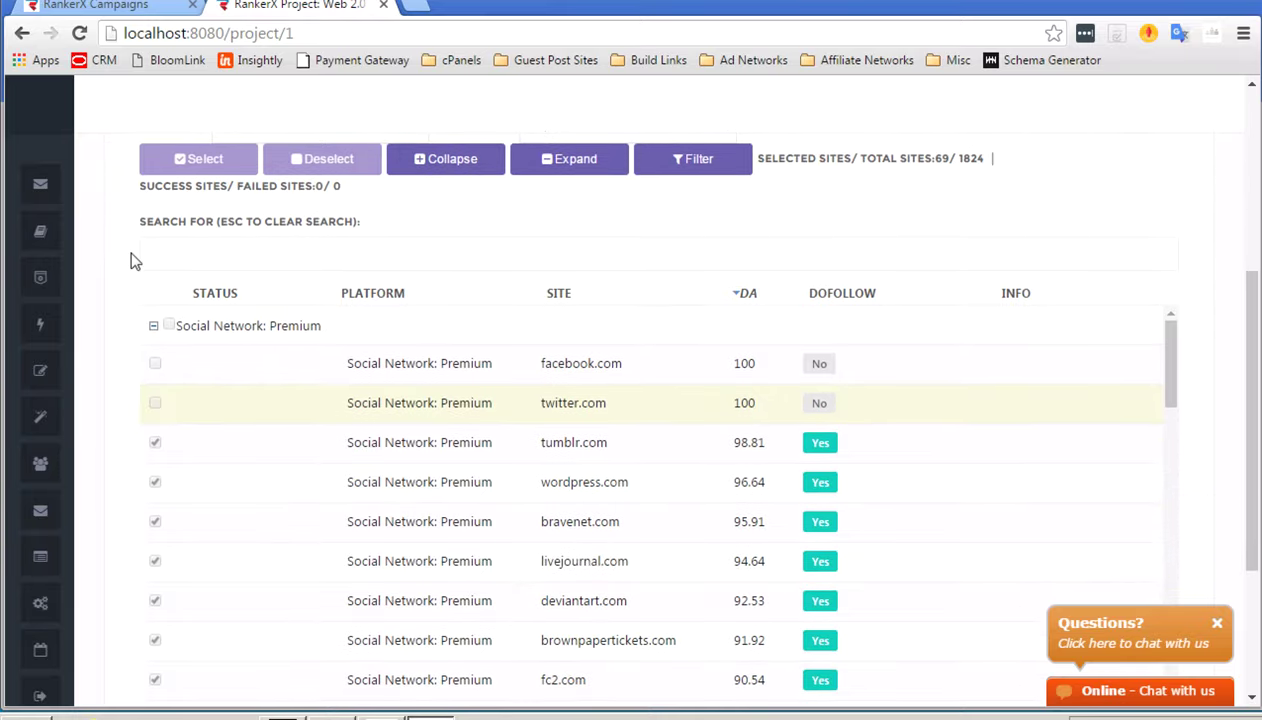
scroll(130, 260, up, 5)
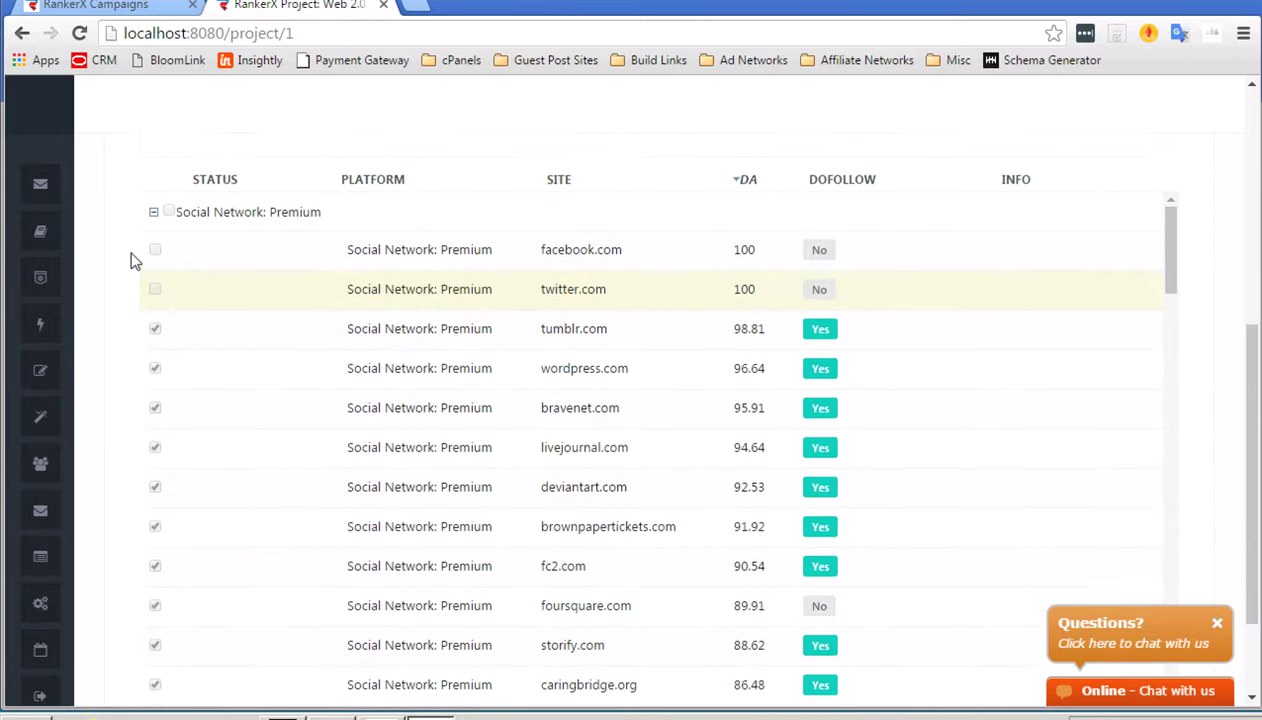
scroll(323, 364, down, 4)
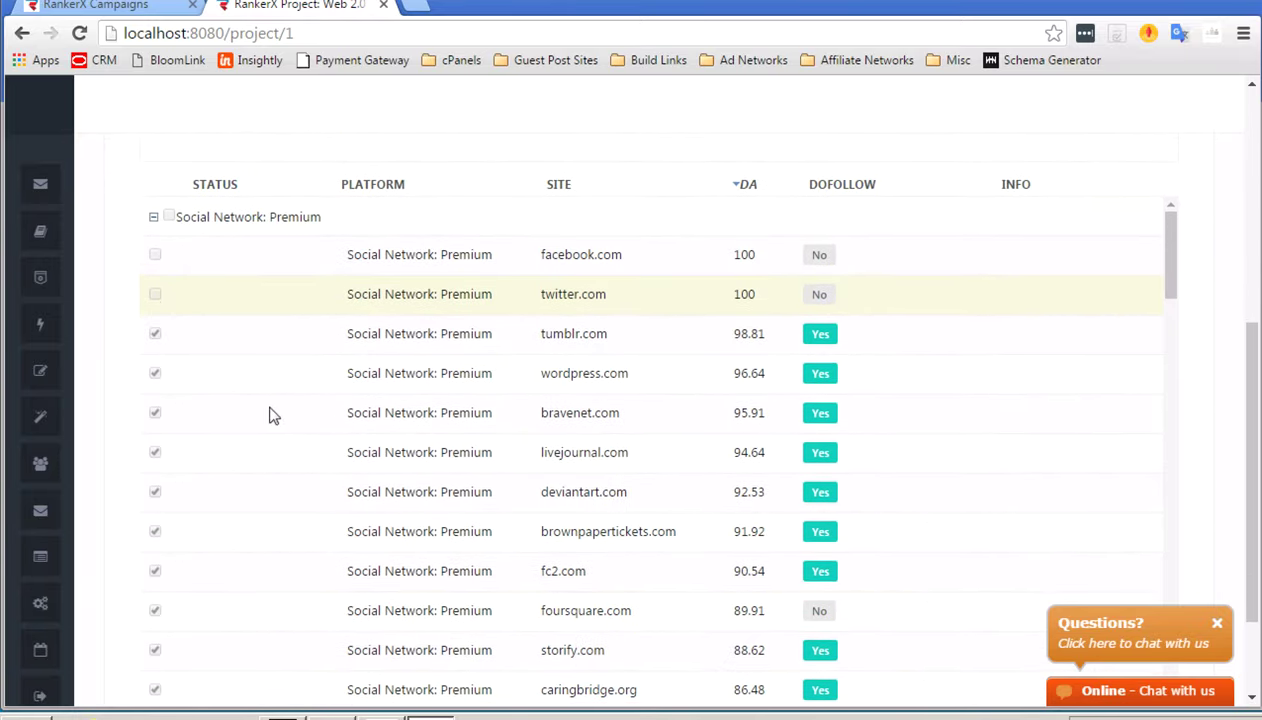
scroll(270, 416, up, 6)
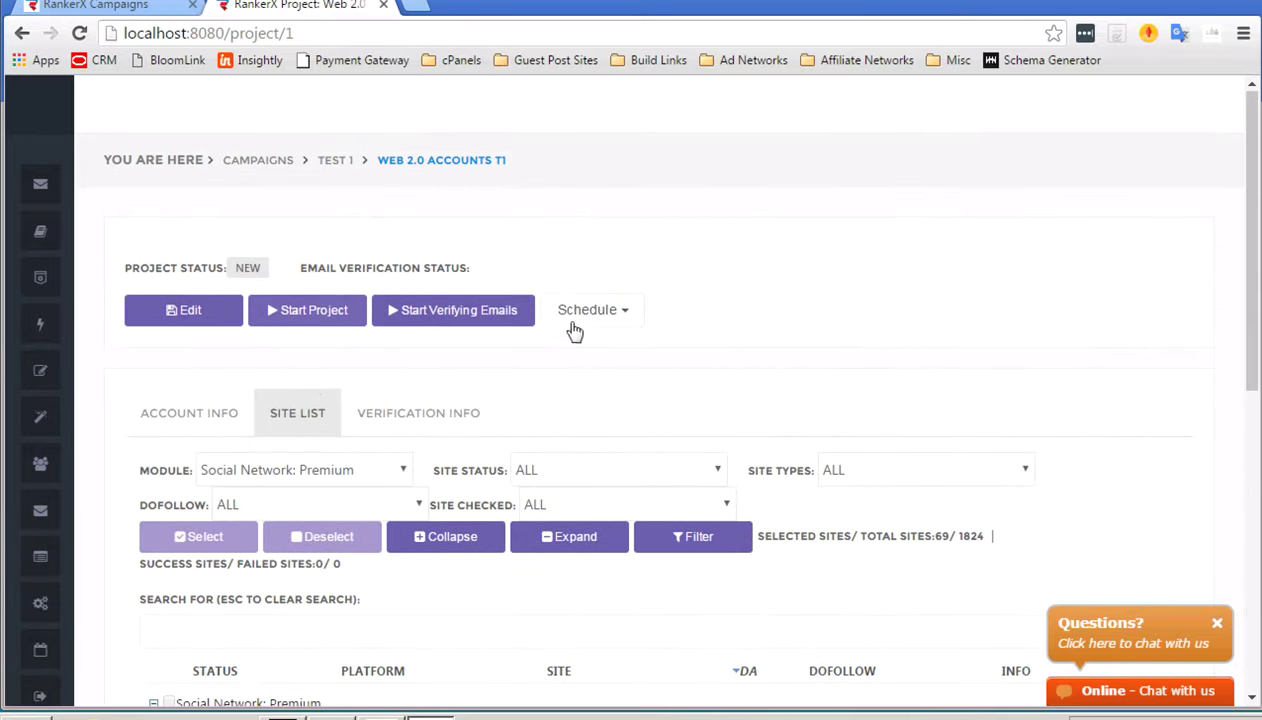
click(627, 313)
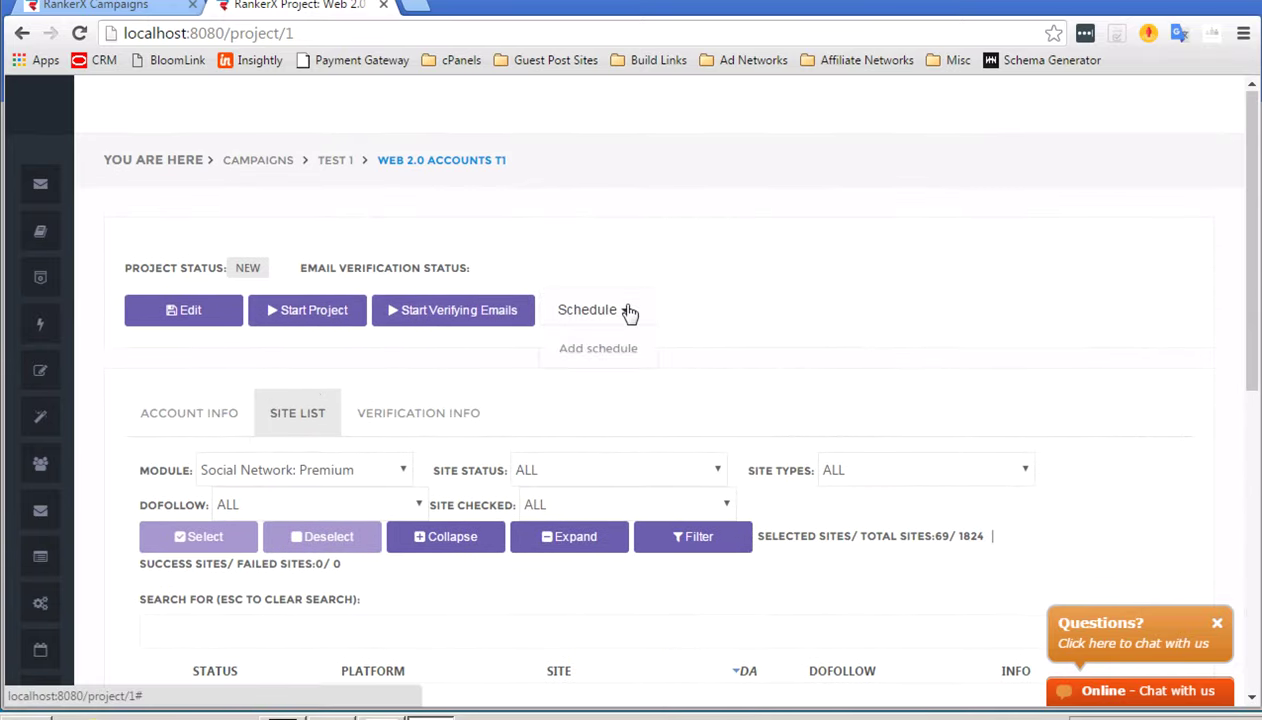
click(599, 358)
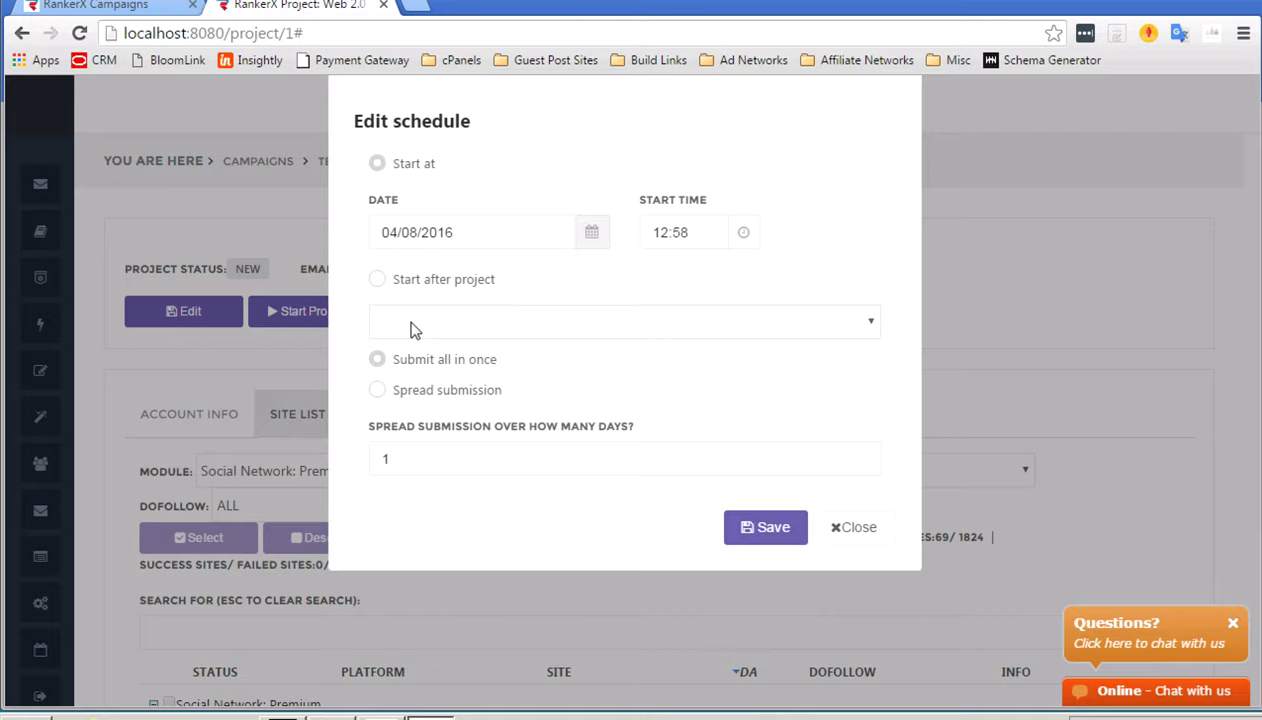
click(378, 282)
click(378, 164)
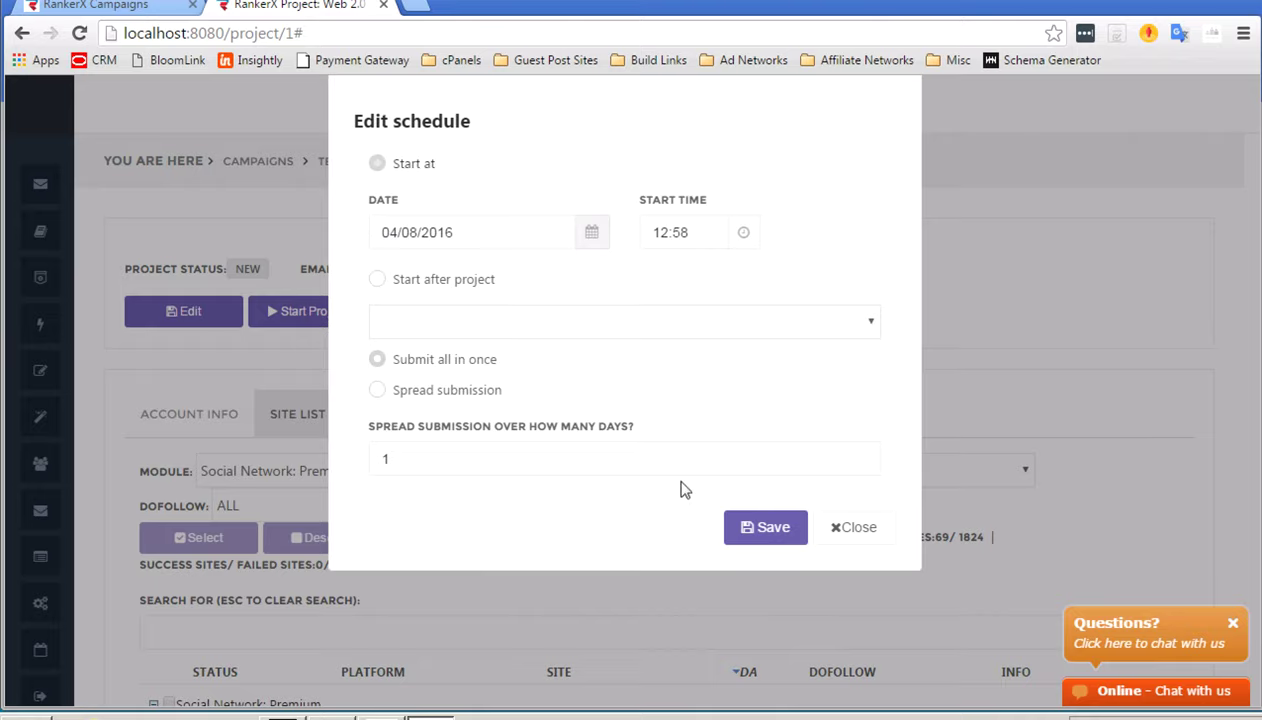
click(843, 527)
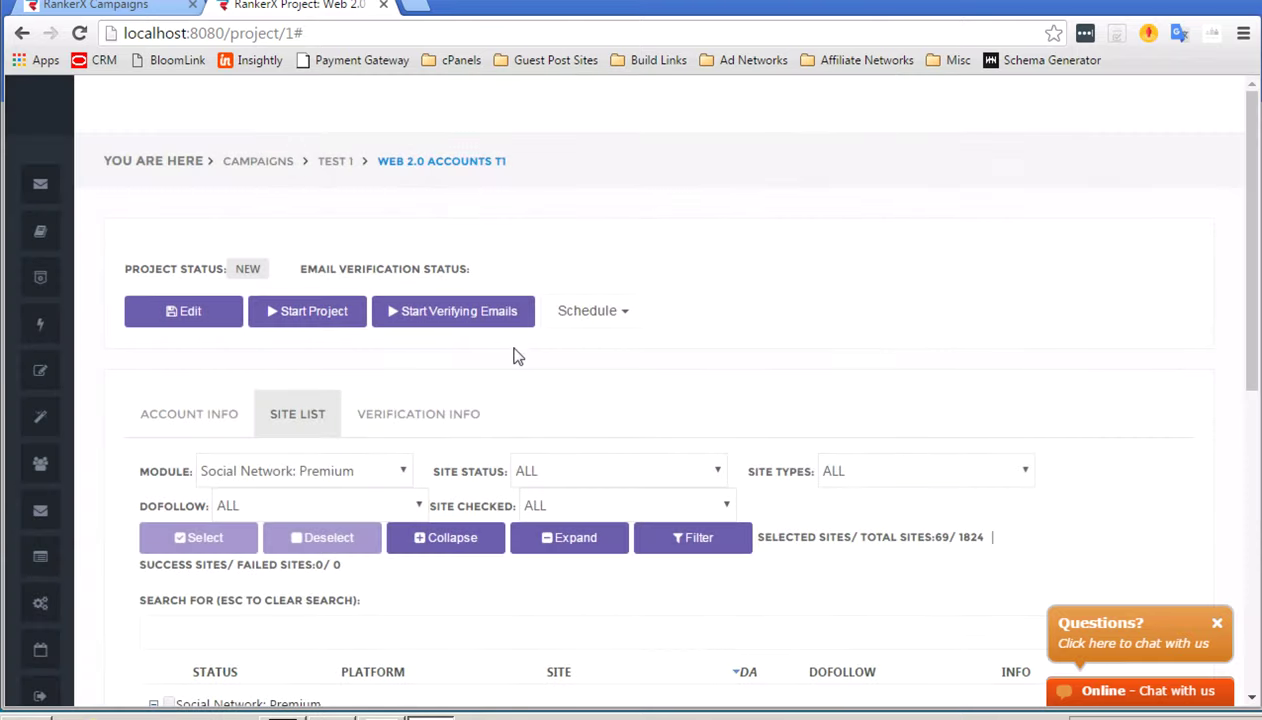
Start the Web 2.0 project and watch the site rows report account-creation success or failure
click(282, 313)
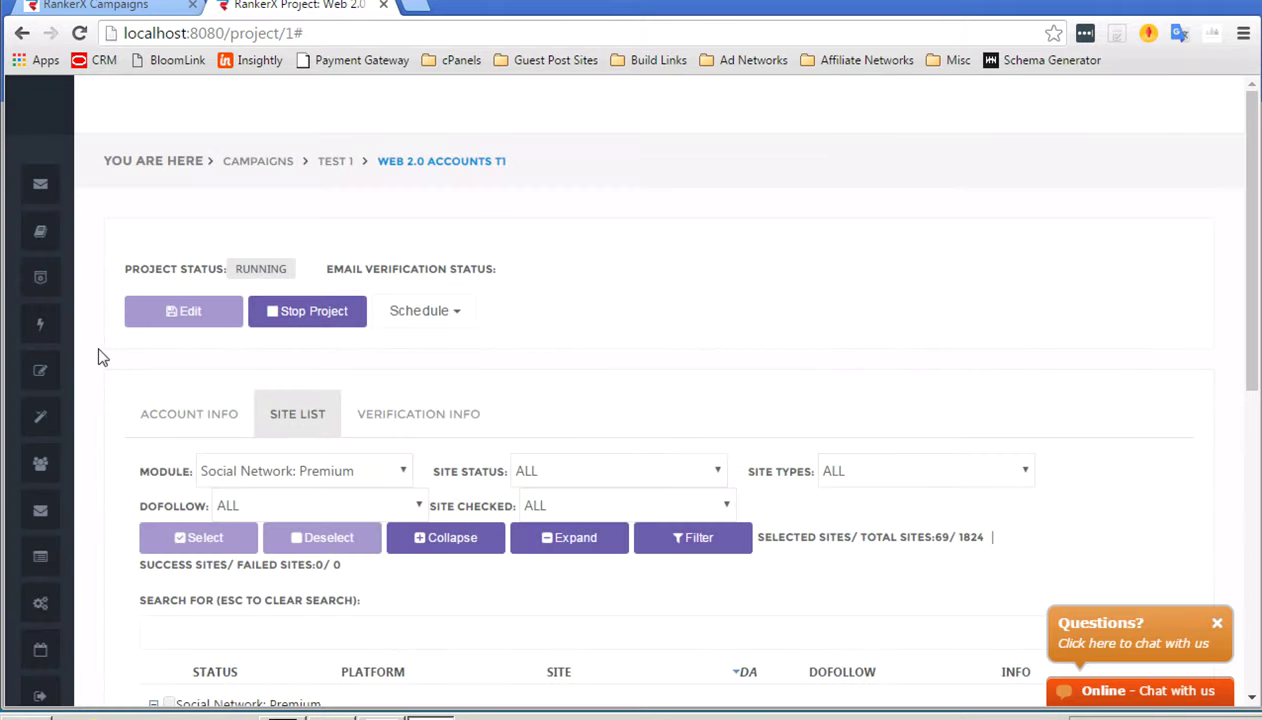
scroll(99, 355, down, 3)
scroll(99, 355, down, 5)
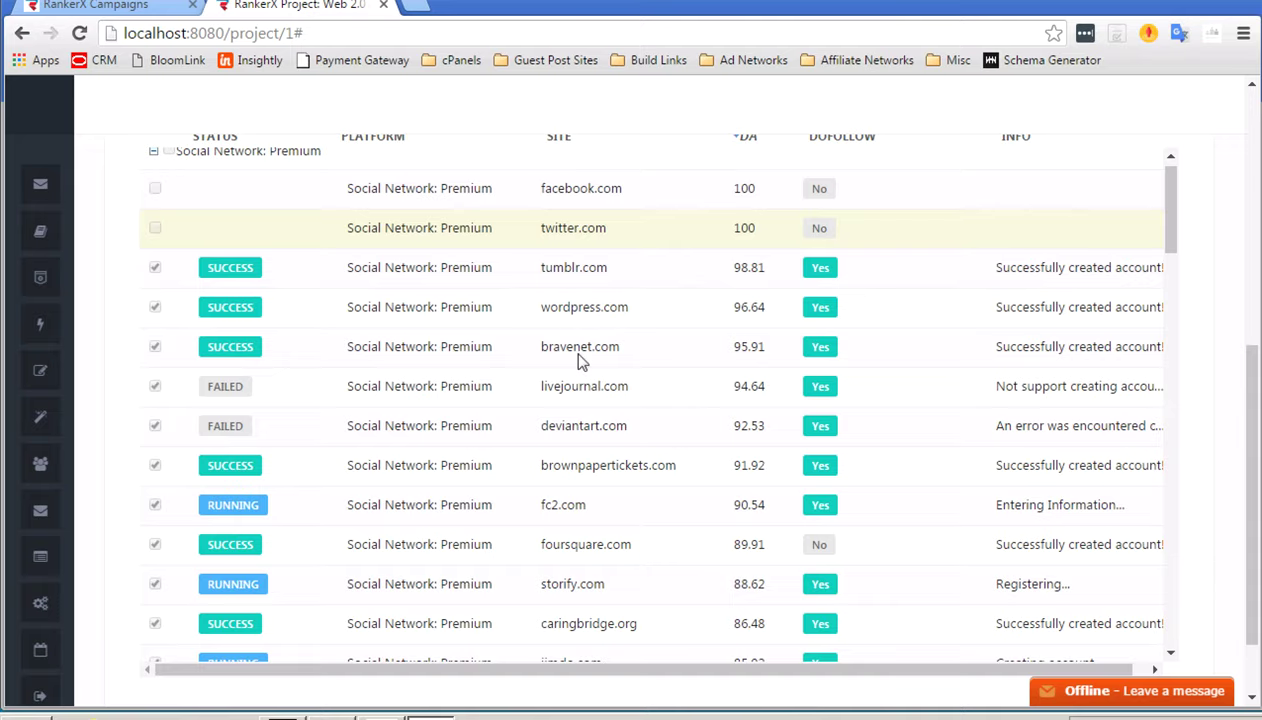
scroll(596, 355, down, 2)
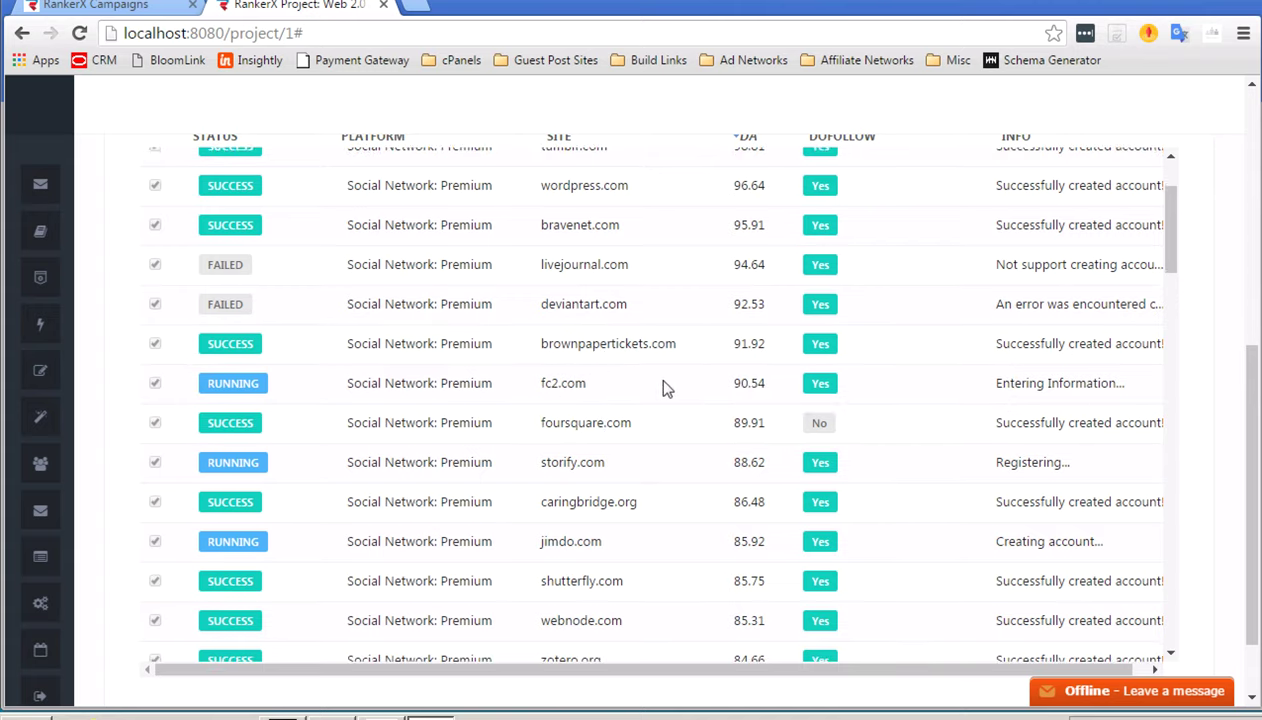
scroll(664, 386, down, 2)
scroll(667, 388, down, 5)
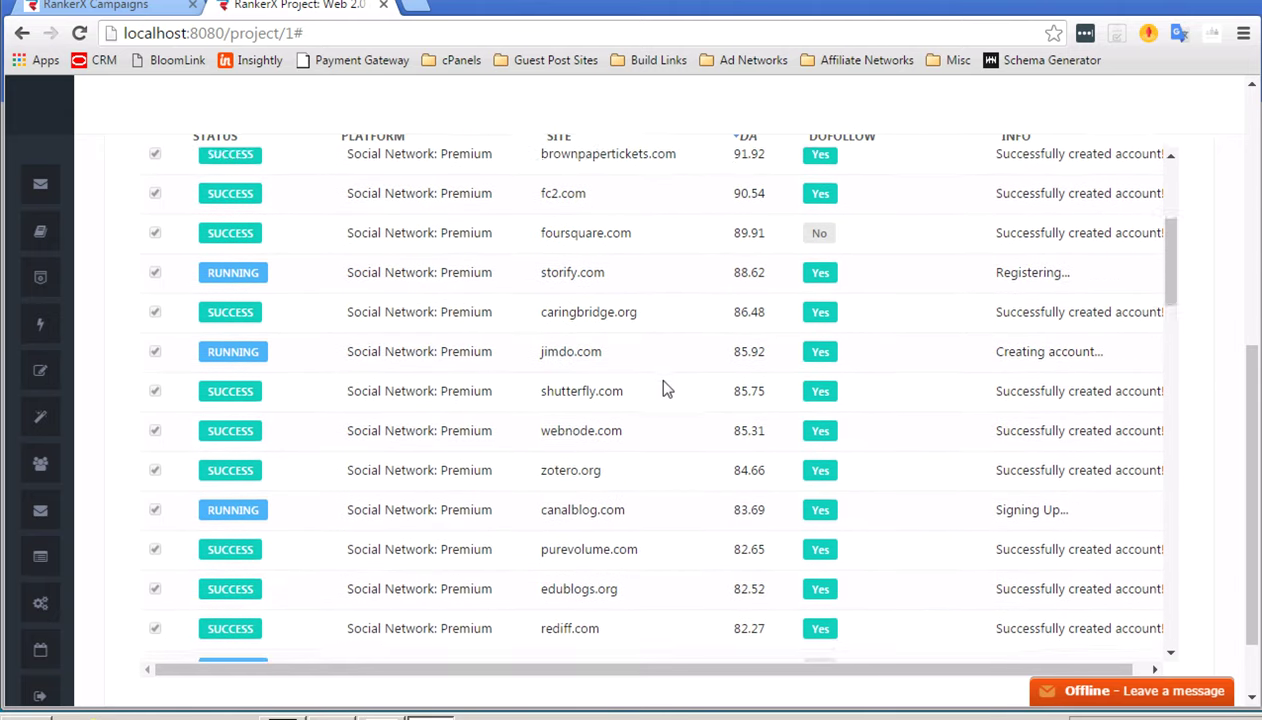
scroll(667, 388, down, 3)
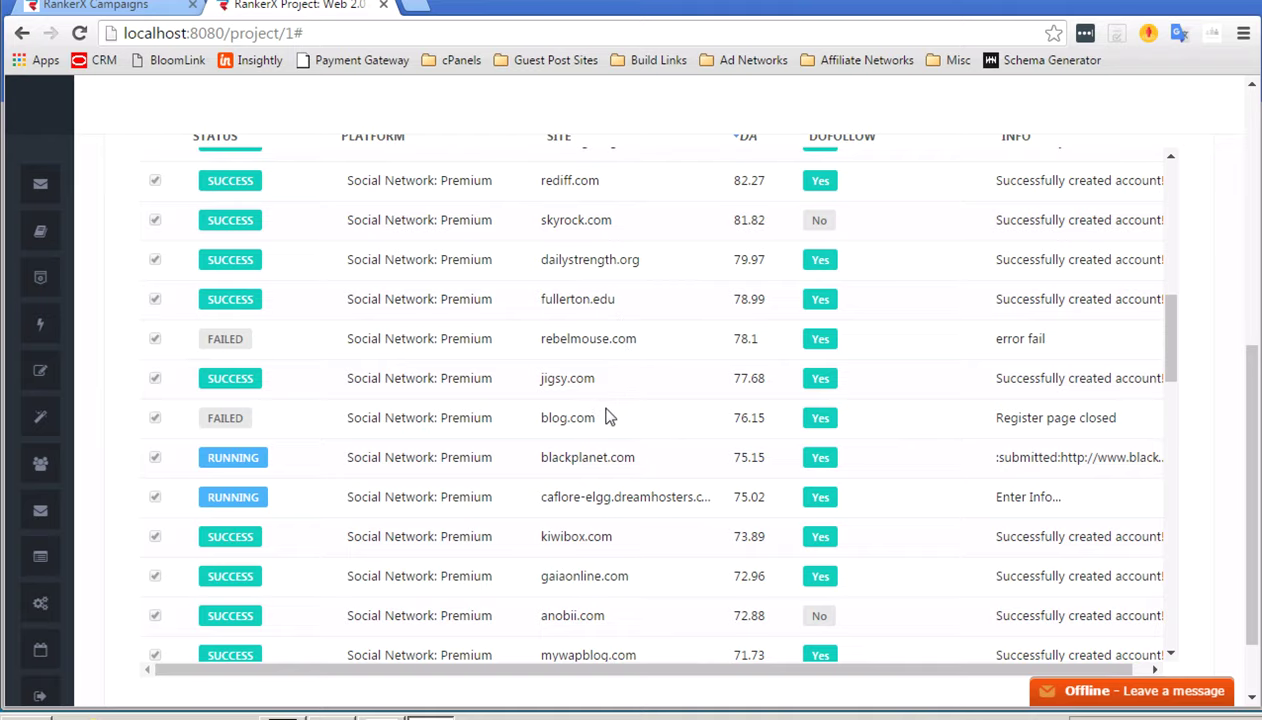
scroll(617, 425, down, 2)
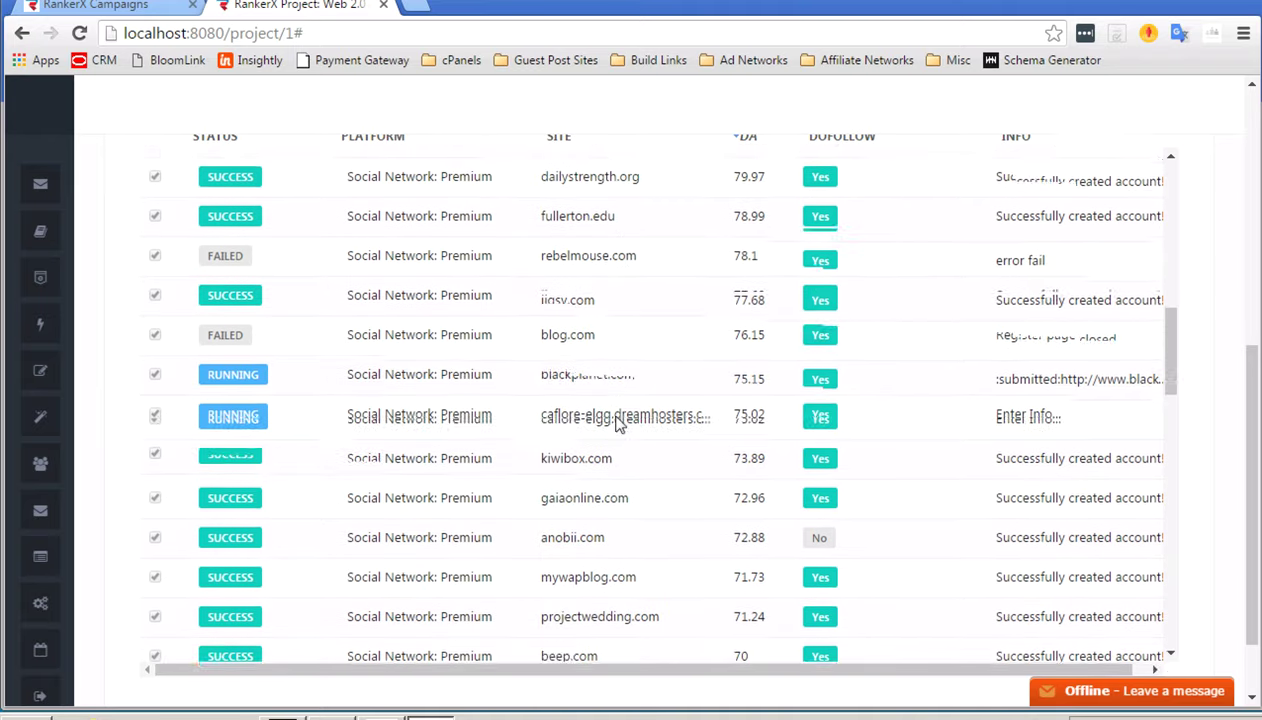
scroll(617, 425, down, 5)
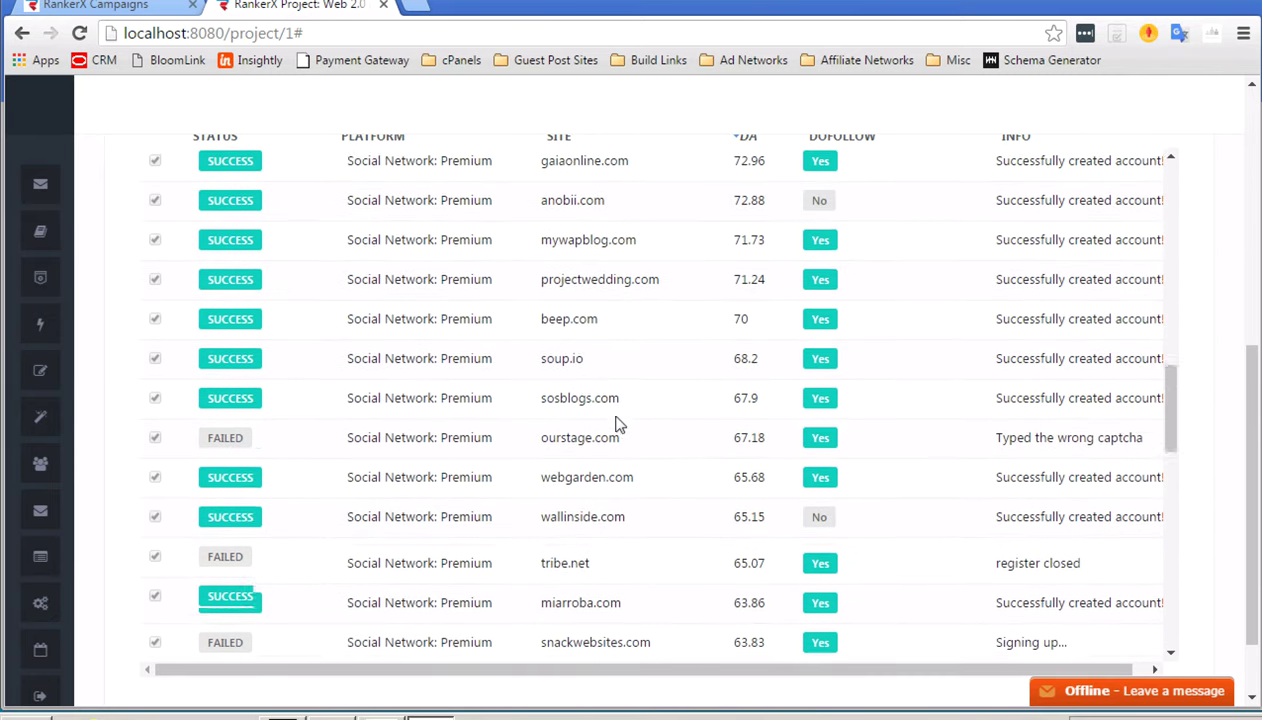
scroll(613, 420, down, 1)
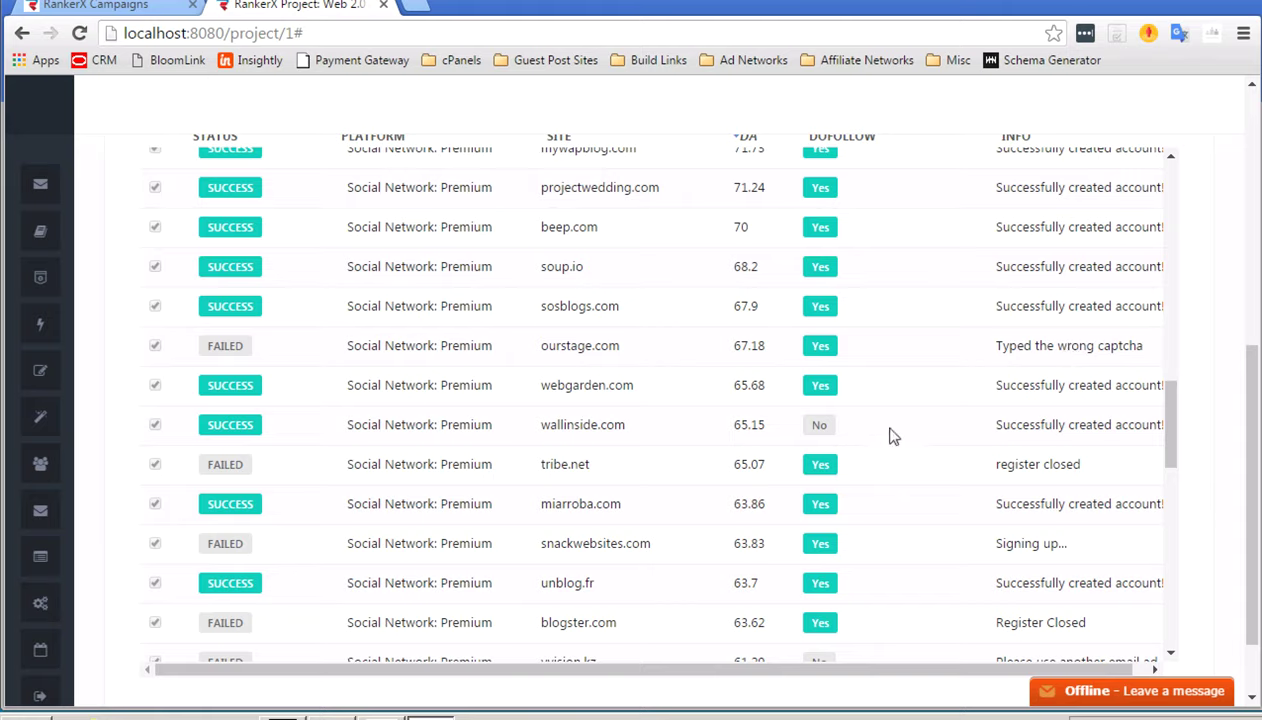
scroll(659, 451, down, 3)
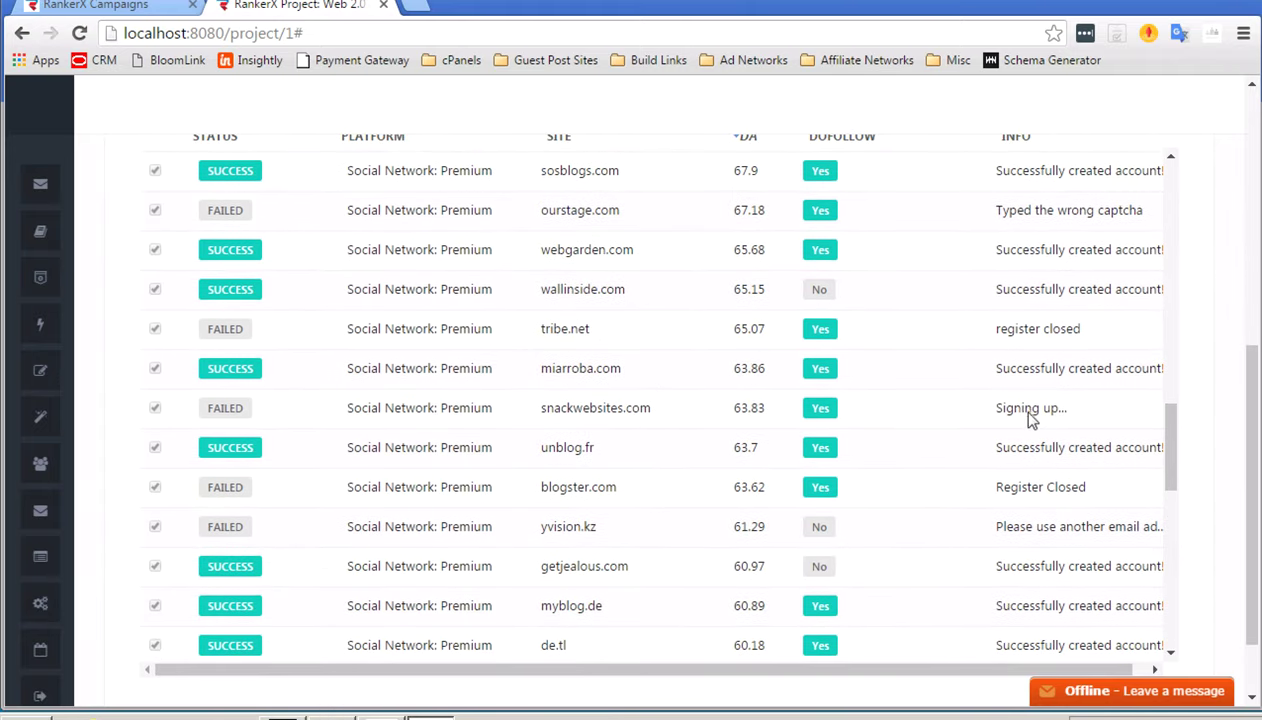
scroll(950, 345, down, 4)
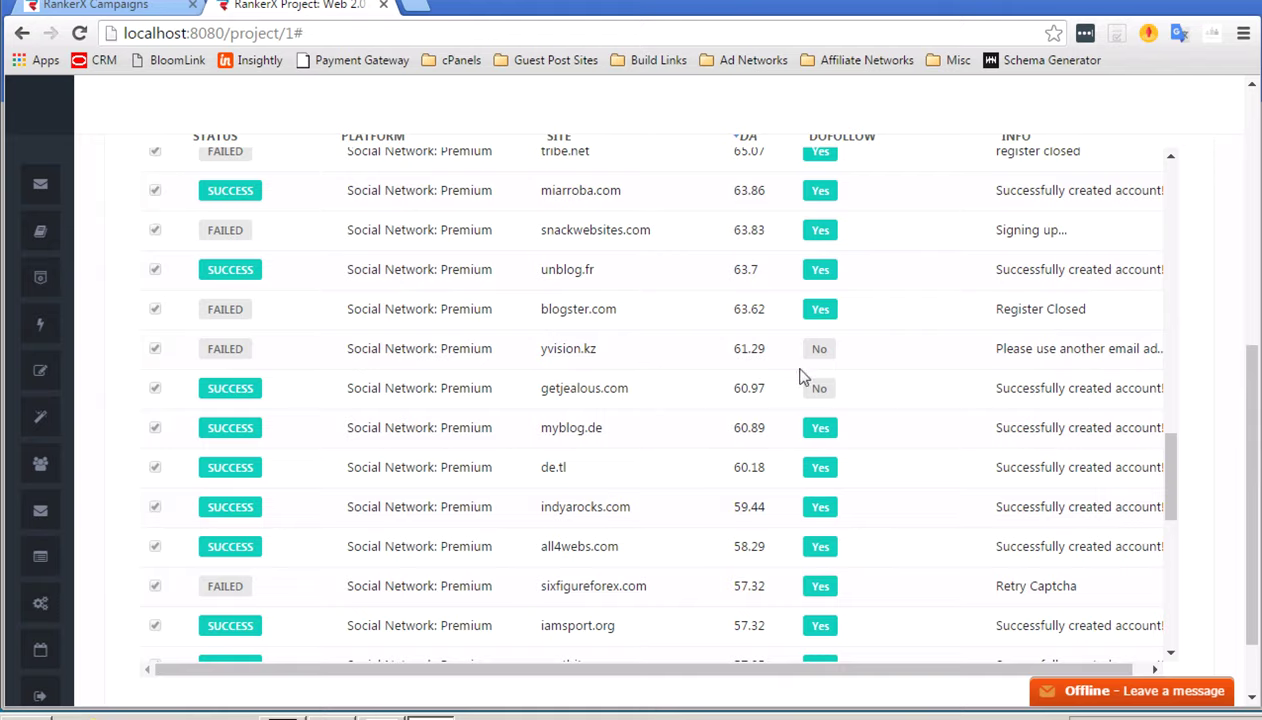
click(1157, 669)
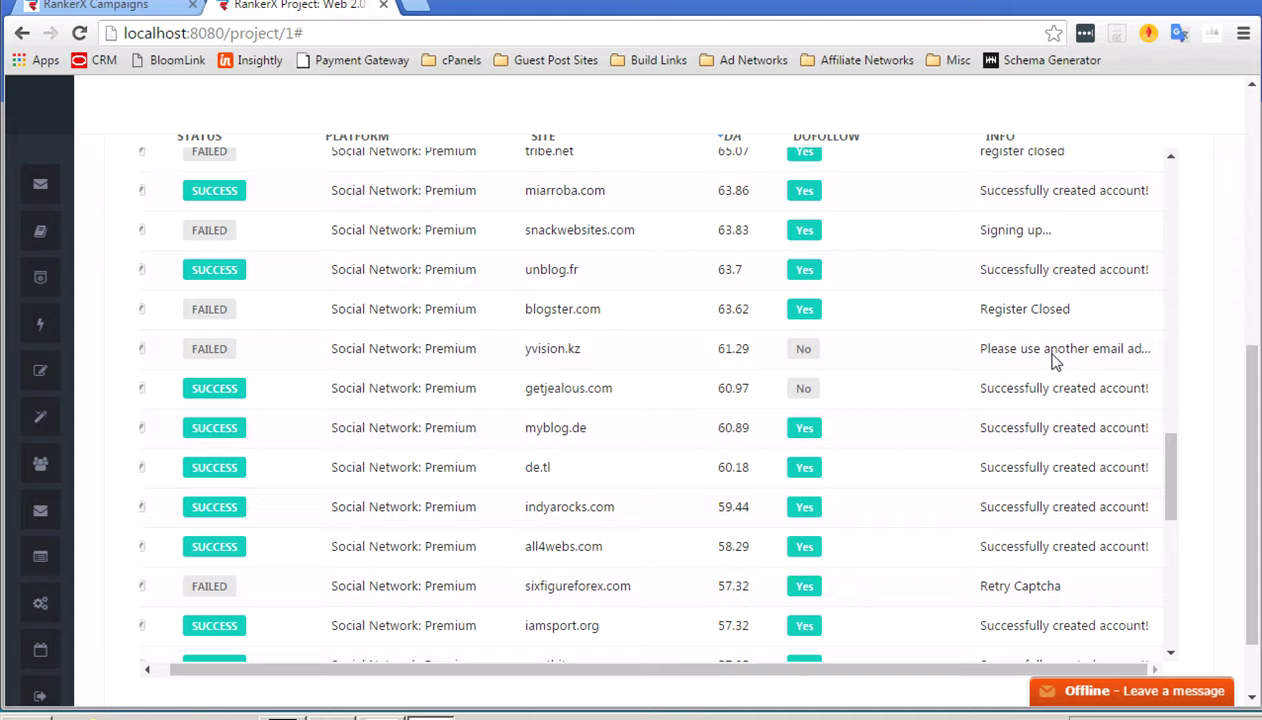
scroll(676, 290, down, 3)
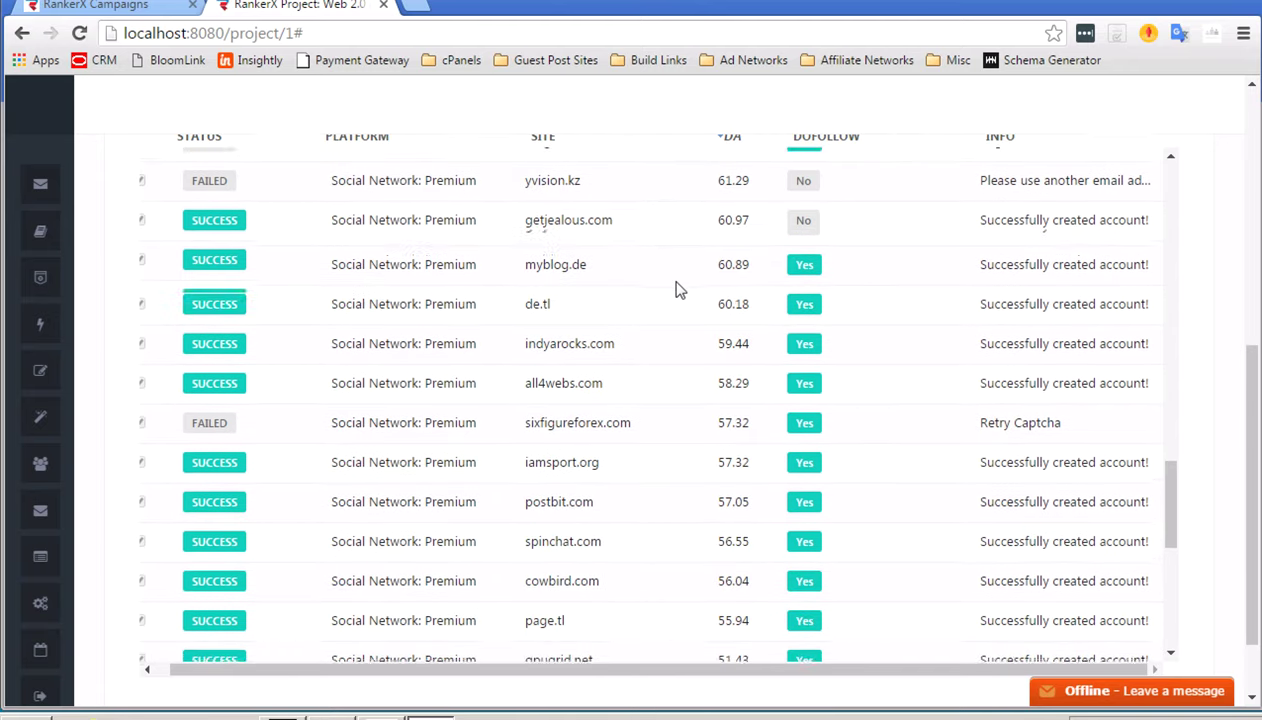
scroll(630, 378, down, 1)
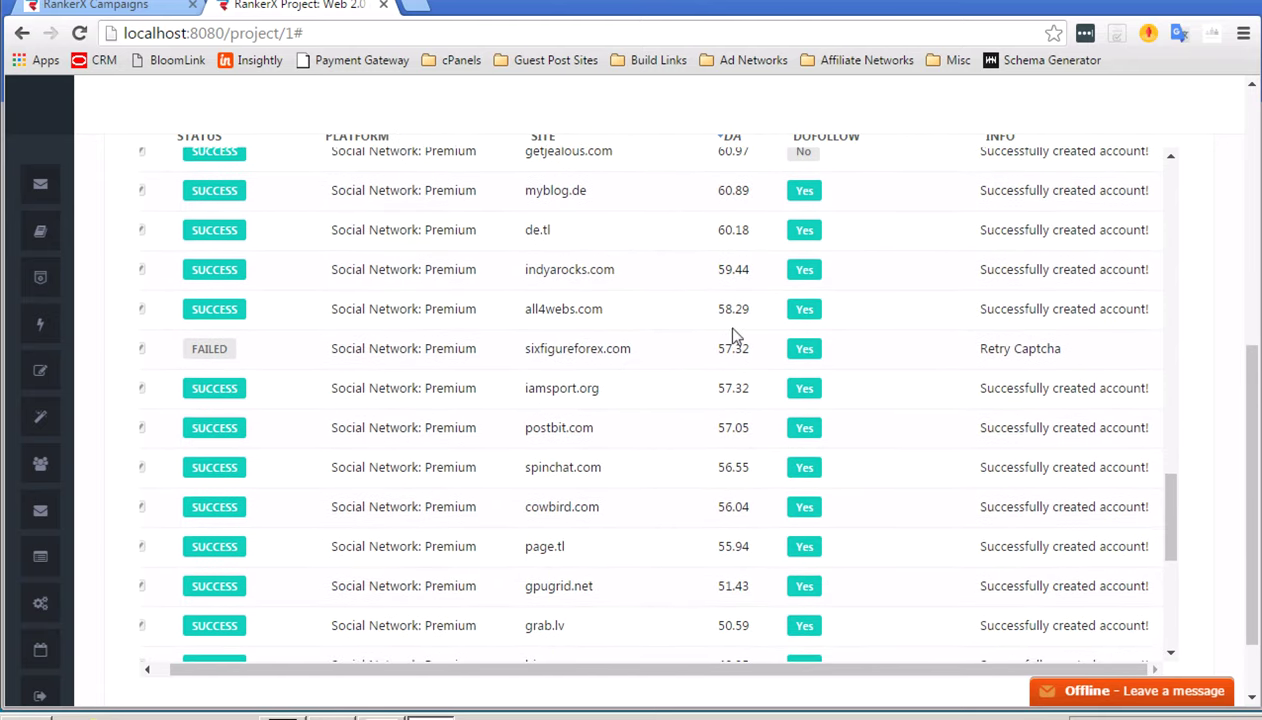
scroll(826, 405, down, 1)
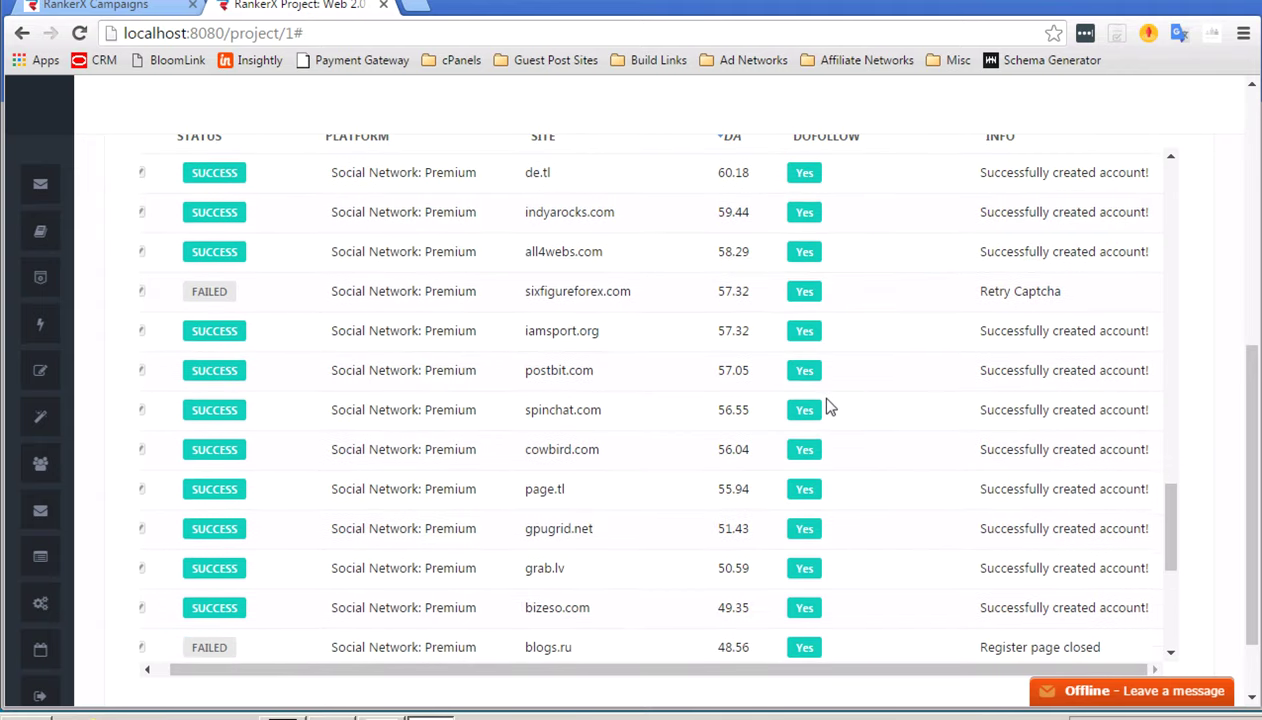
scroll(826, 405, down, 2)
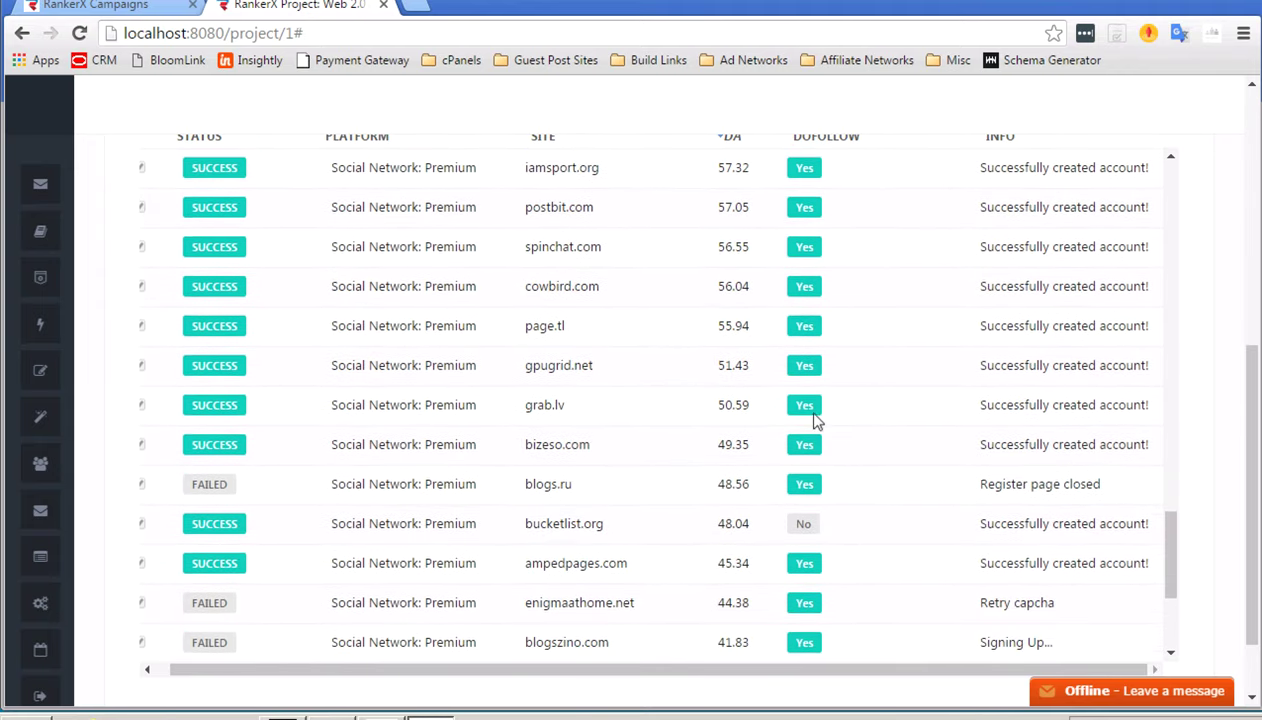
scroll(612, 500, down, 3)
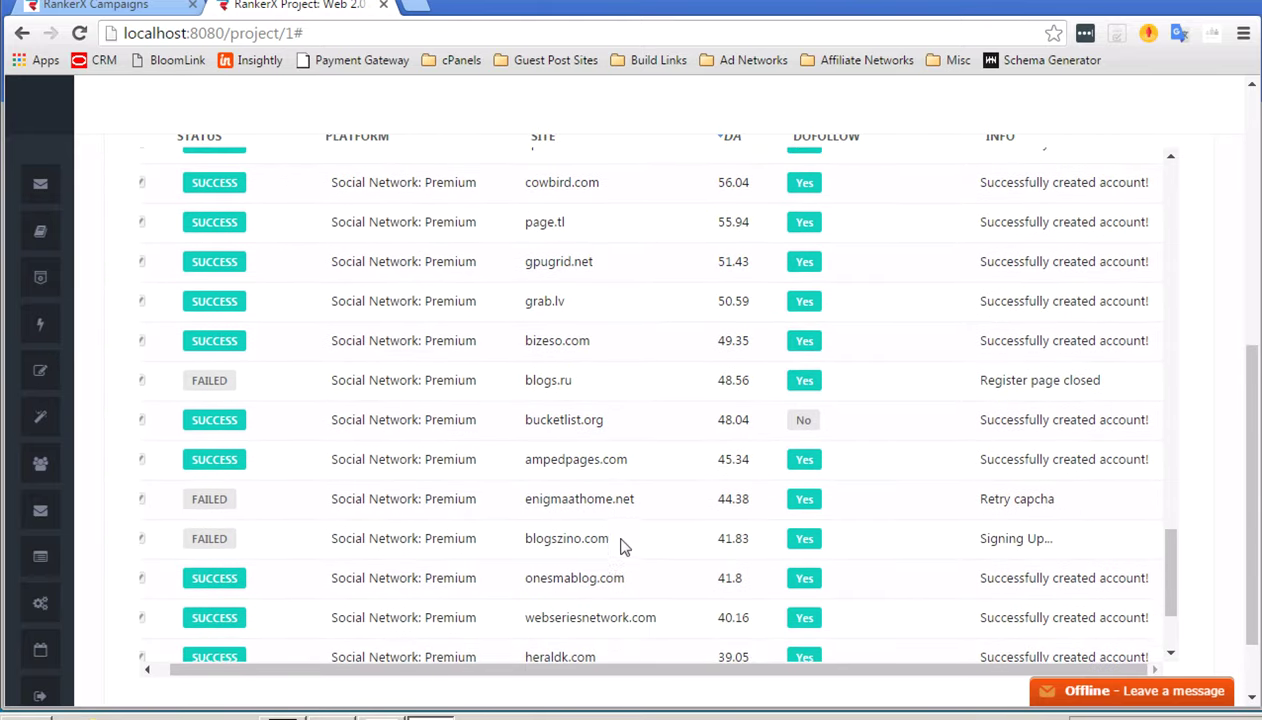
scroll(622, 547, down, 1)
scroll(622, 547, down, 3)
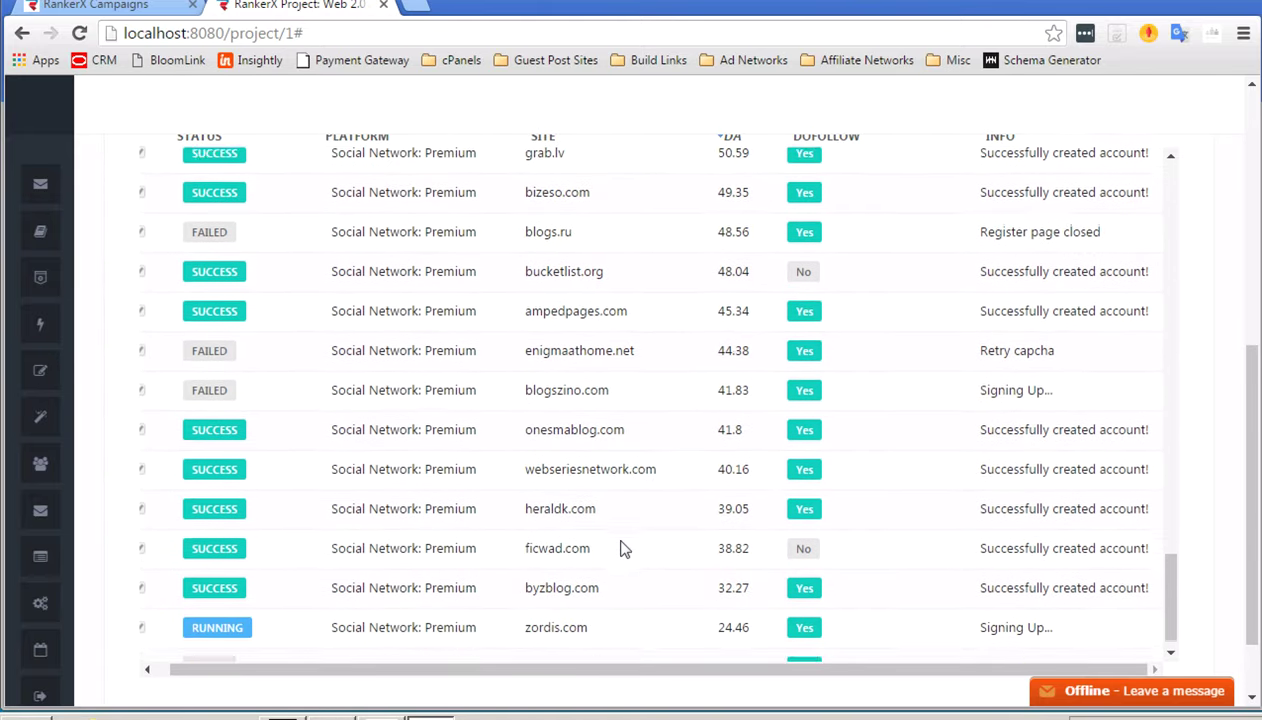
scroll(622, 547, down, 1)
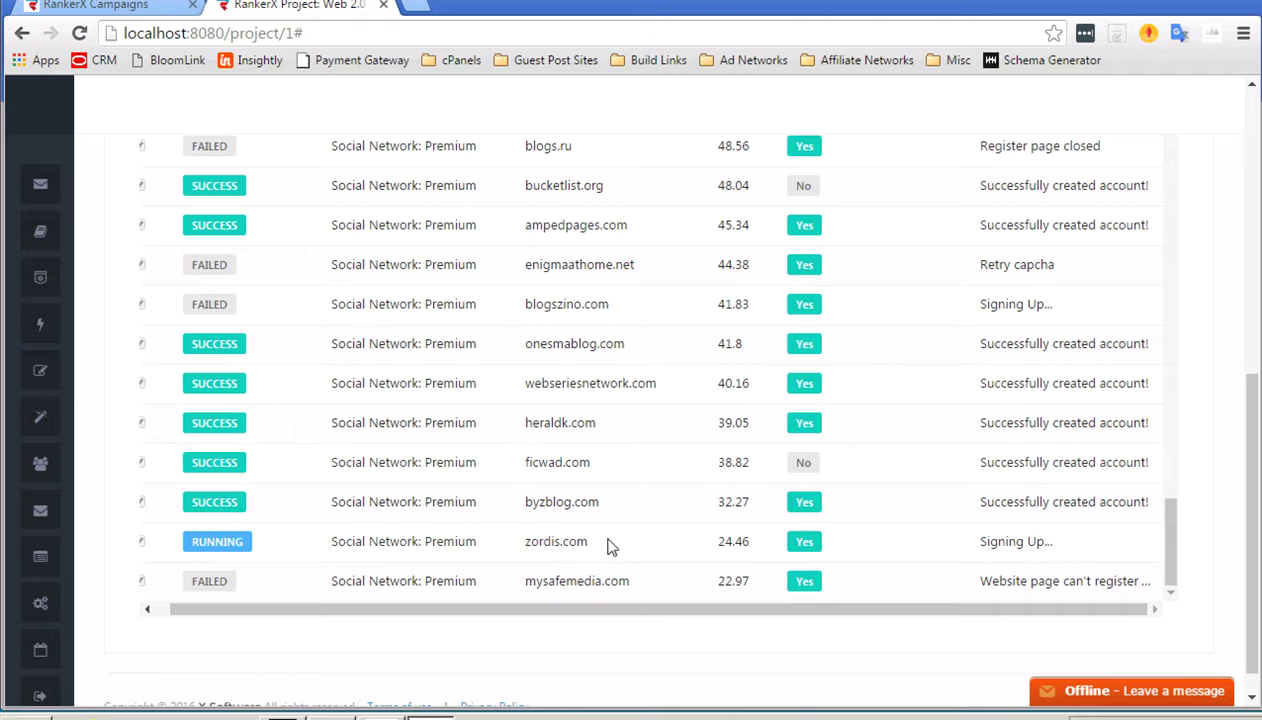
scroll(622, 424, up, 6)
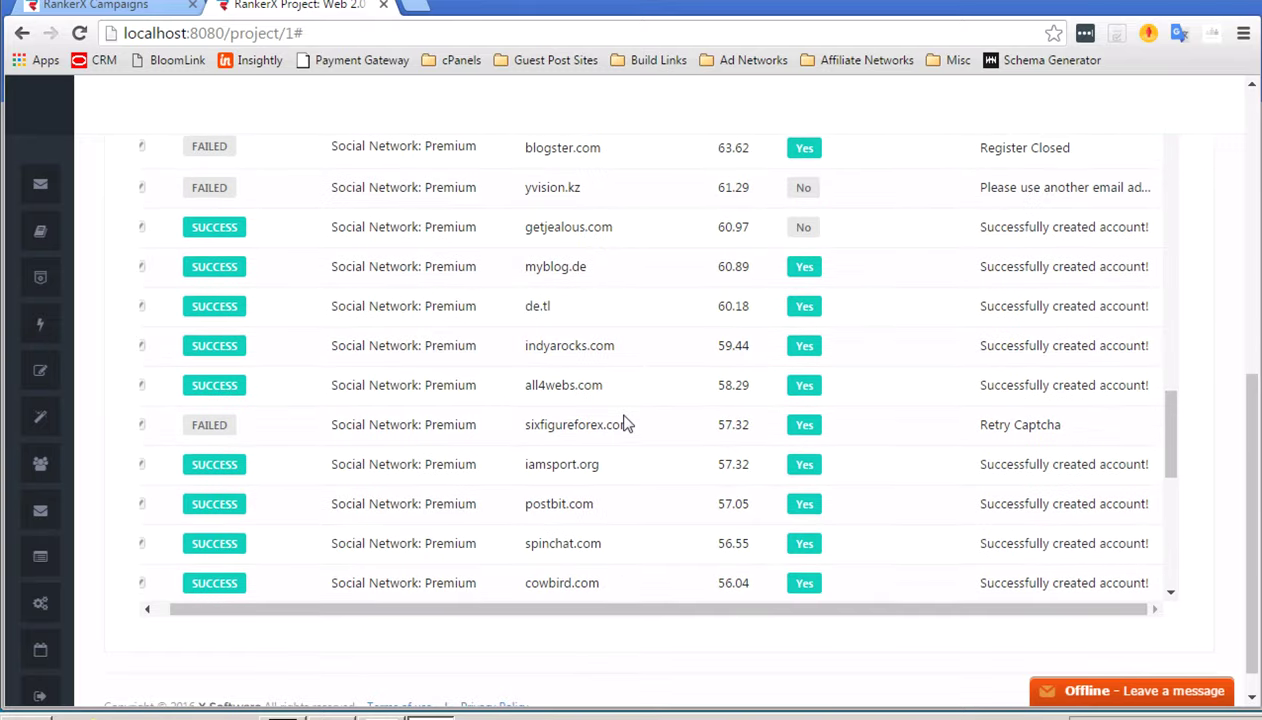
scroll(625, 424, up, 1)
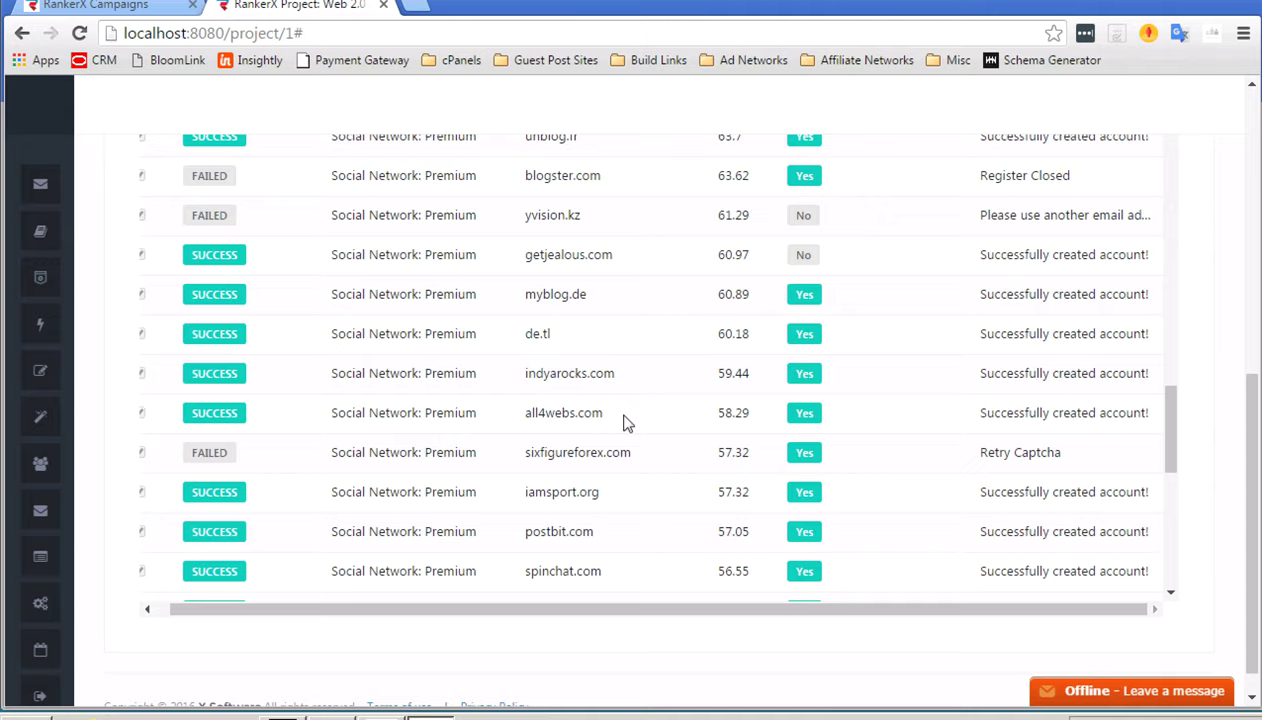
scroll(624, 423, up, 3)
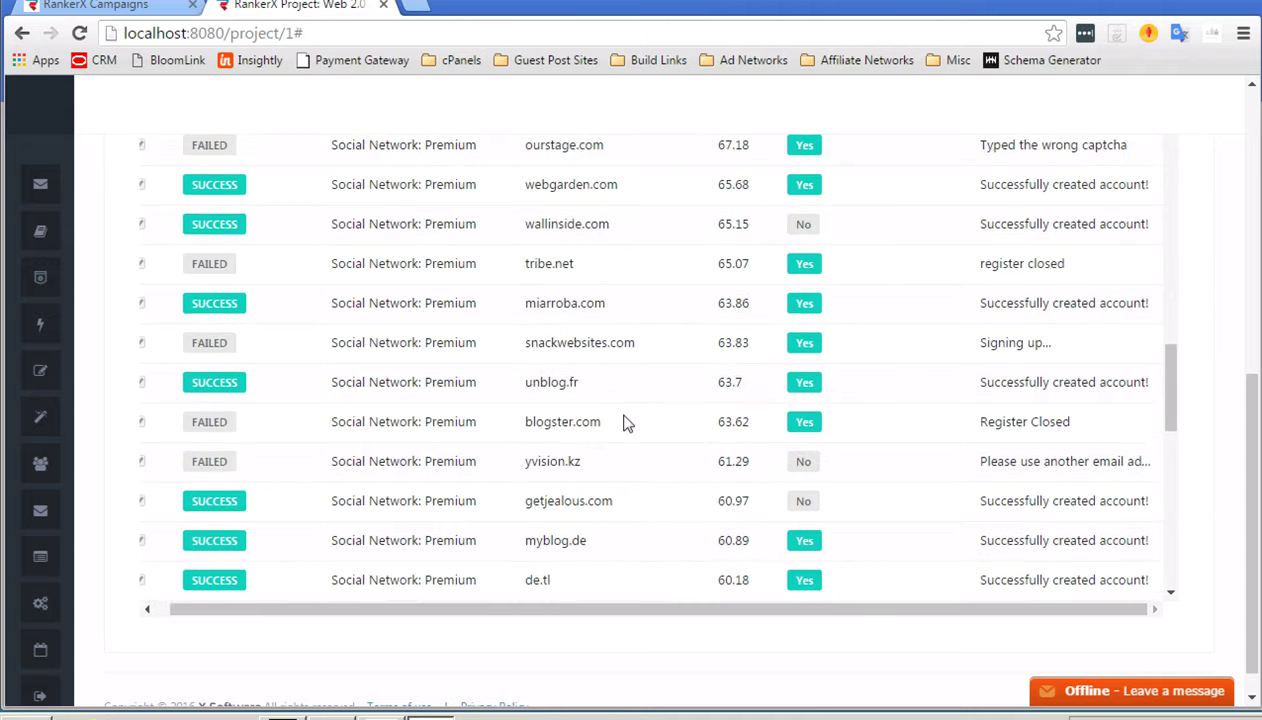
scroll(624, 423, up, 15)
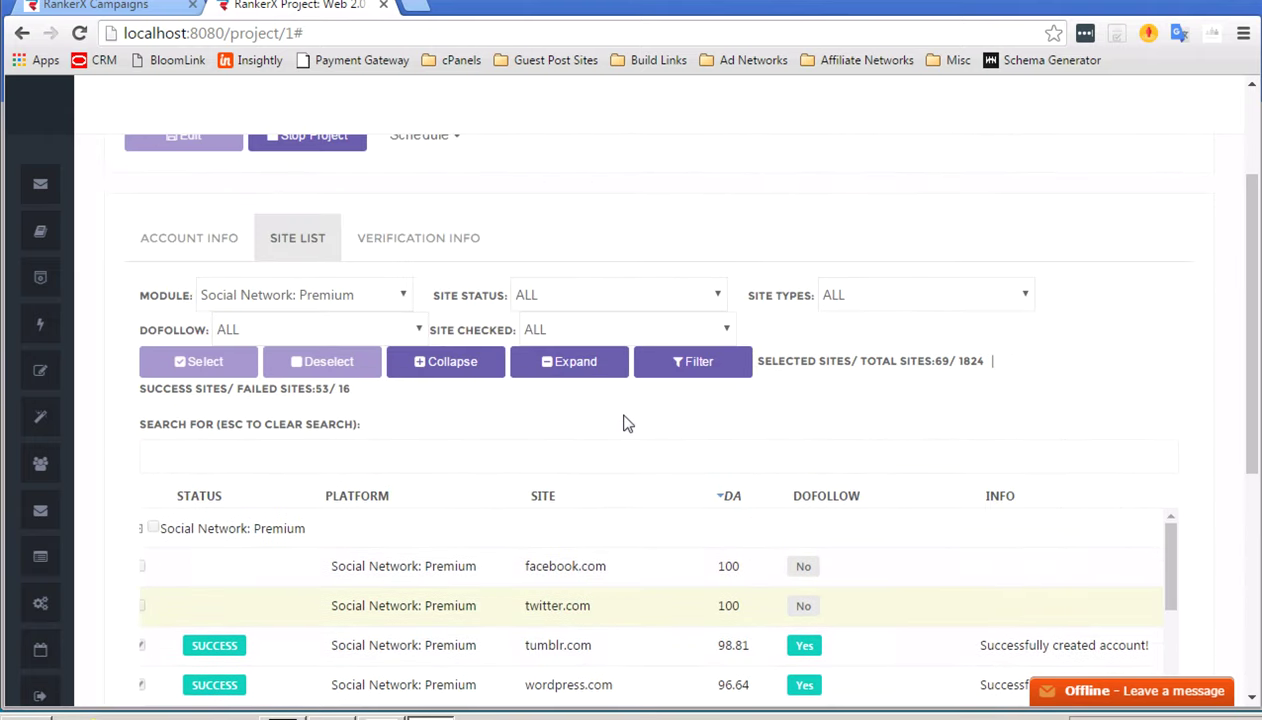
Check the project's status, then go to the Campaigns list showing test 1's running project
scroll(623, 423, up, 2)
scroll(544, 394, down, 2)
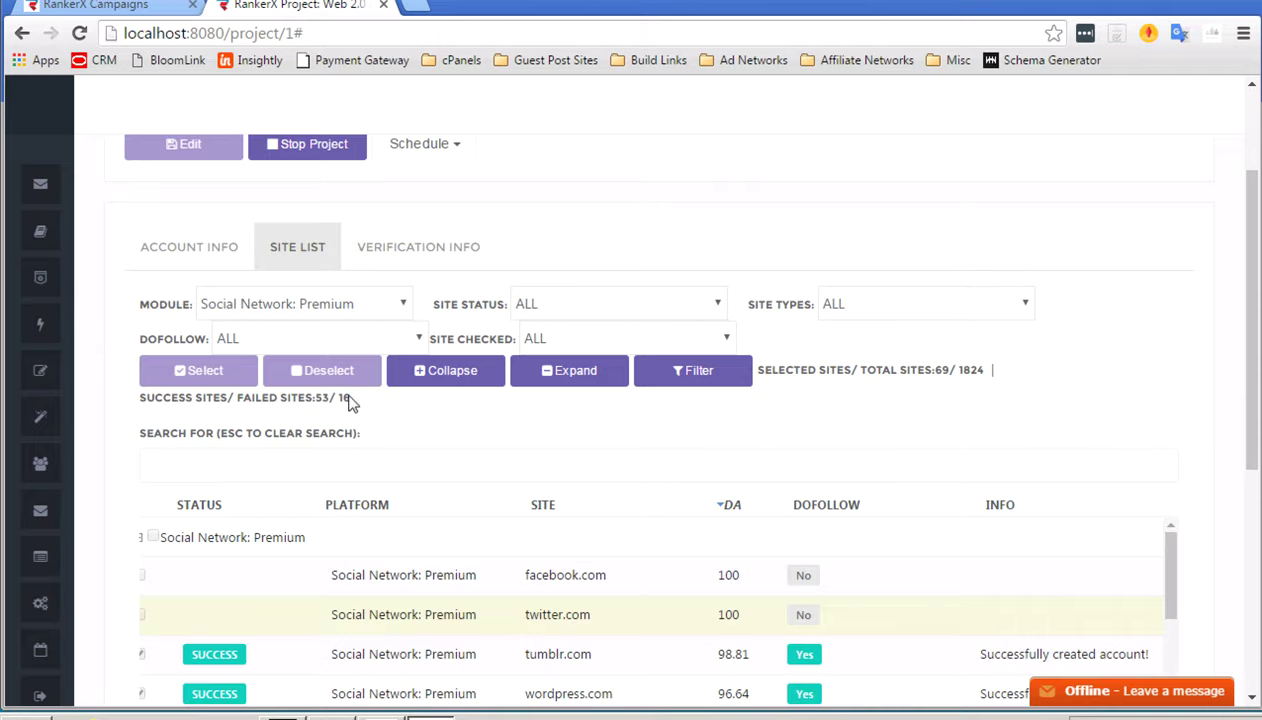
scroll(493, 631, down, 2)
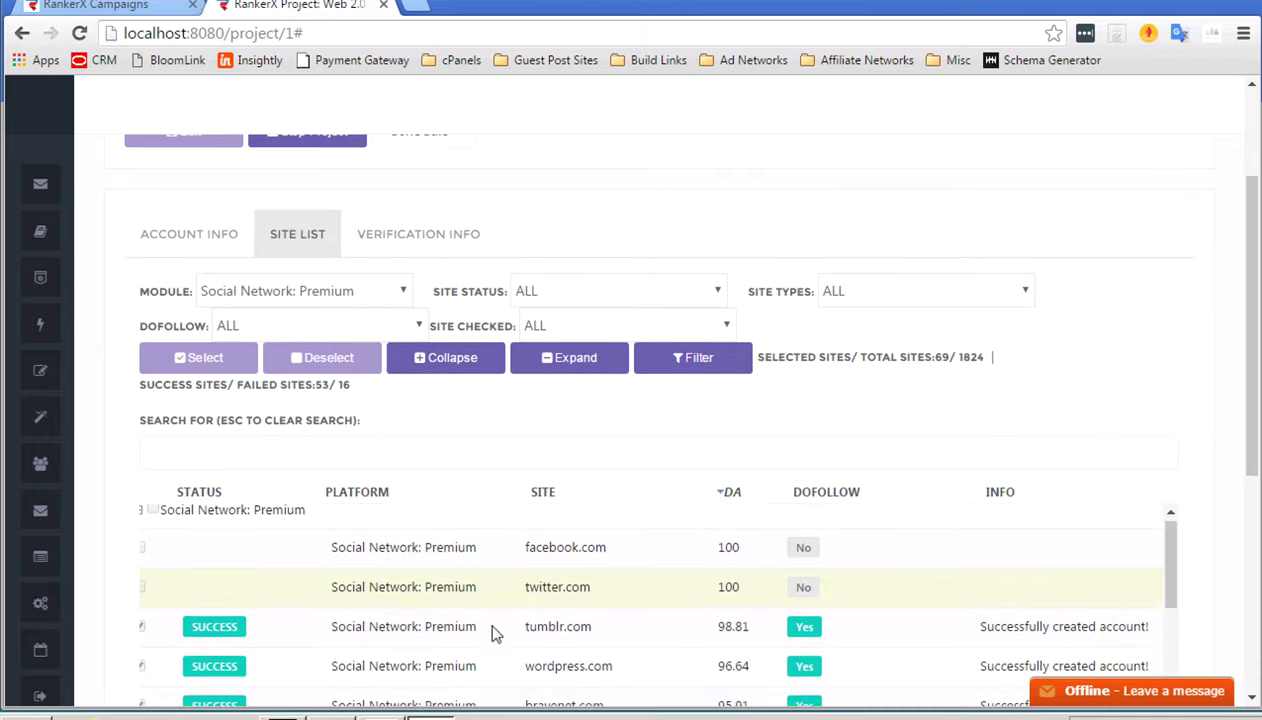
scroll(493, 633, up, 4)
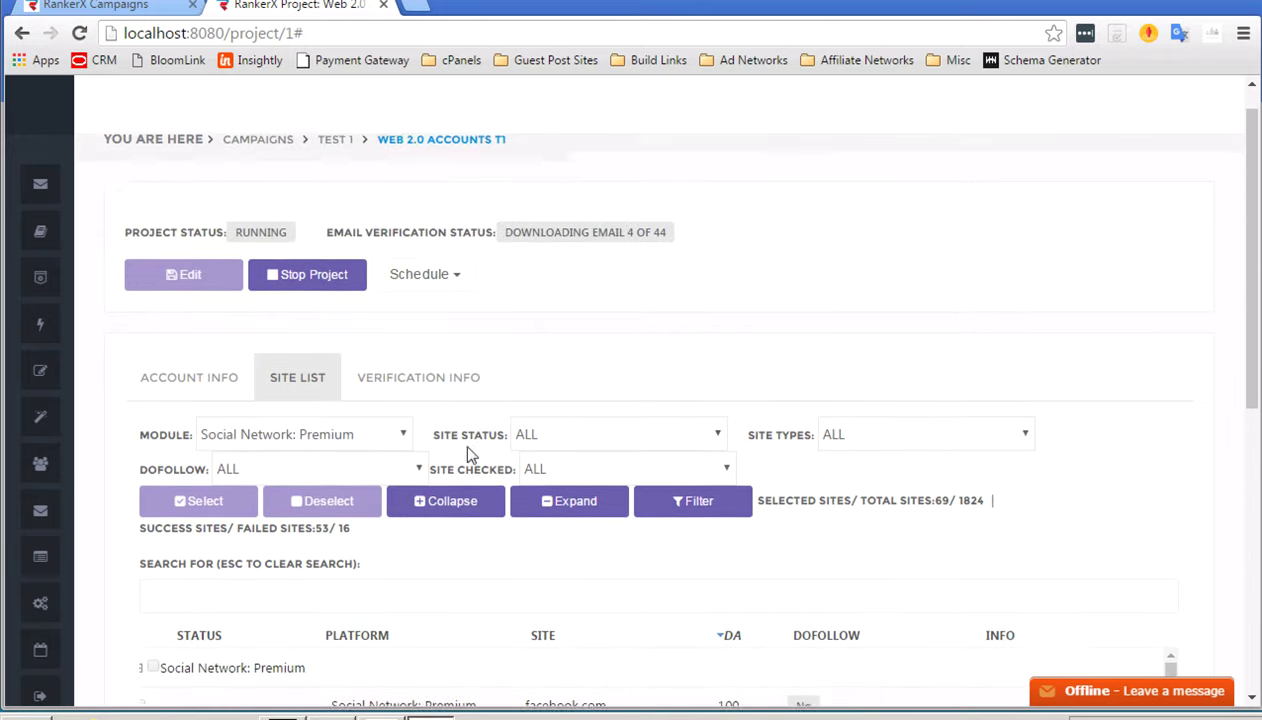
scroll(470, 455, down, 1)
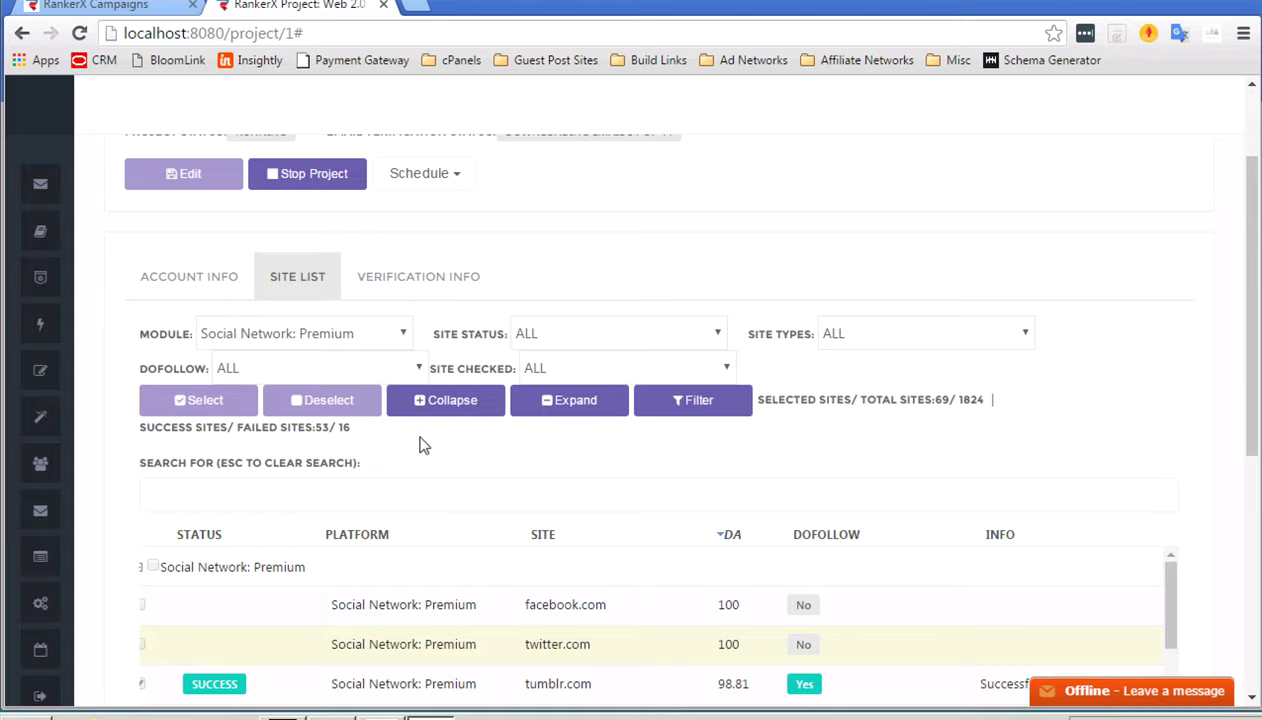
scroll(420, 445, up, 1)
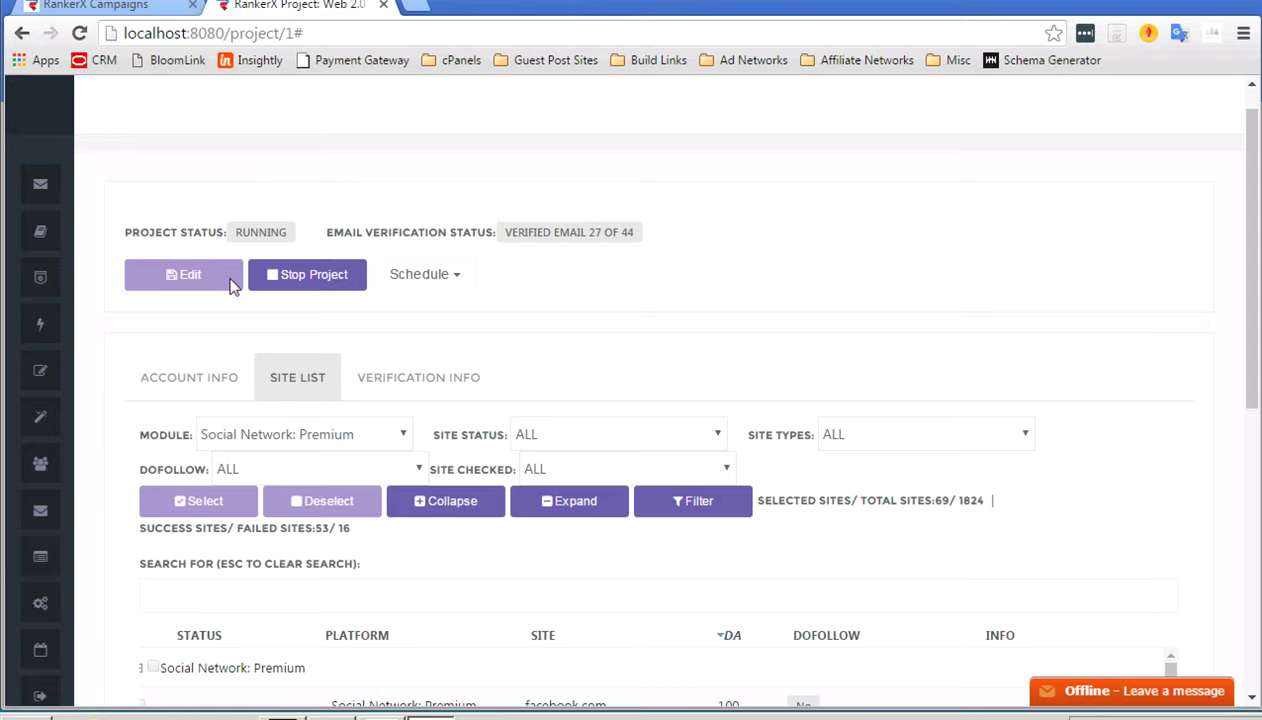
scroll(231, 283, up, 1)
click(88, 180)
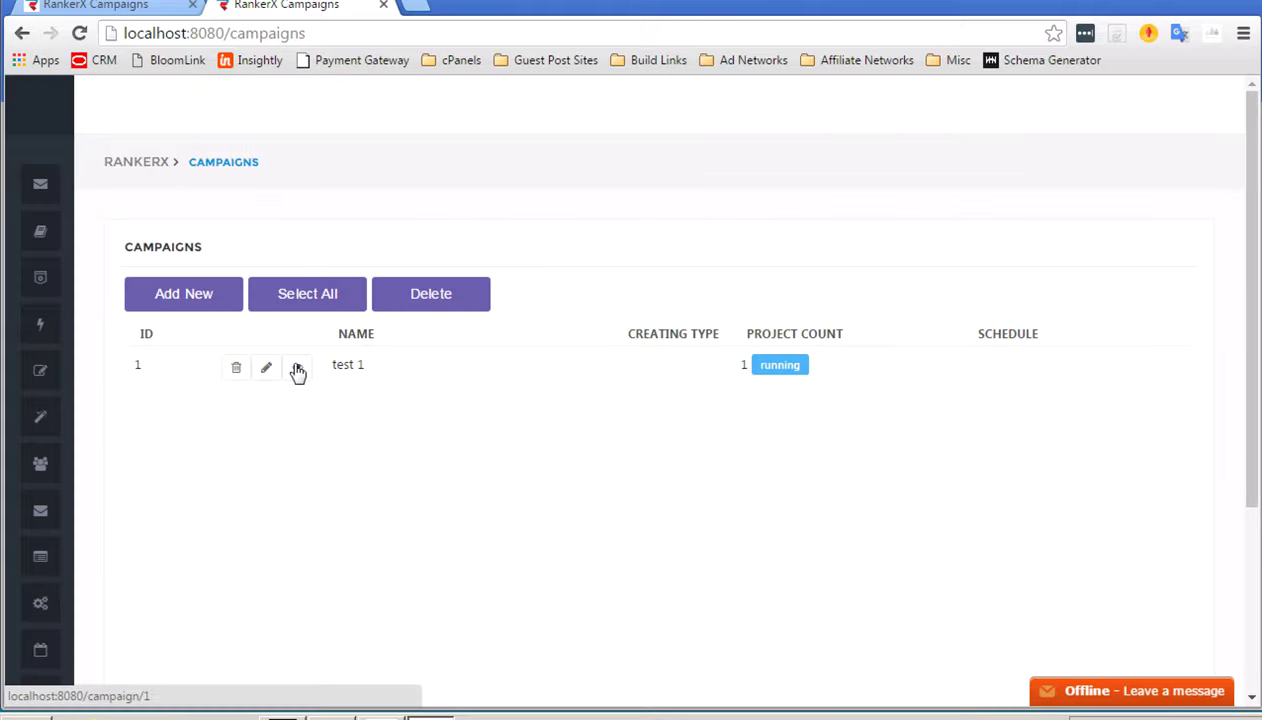
Open the test 1 campaign to view its projects
click(297, 368)
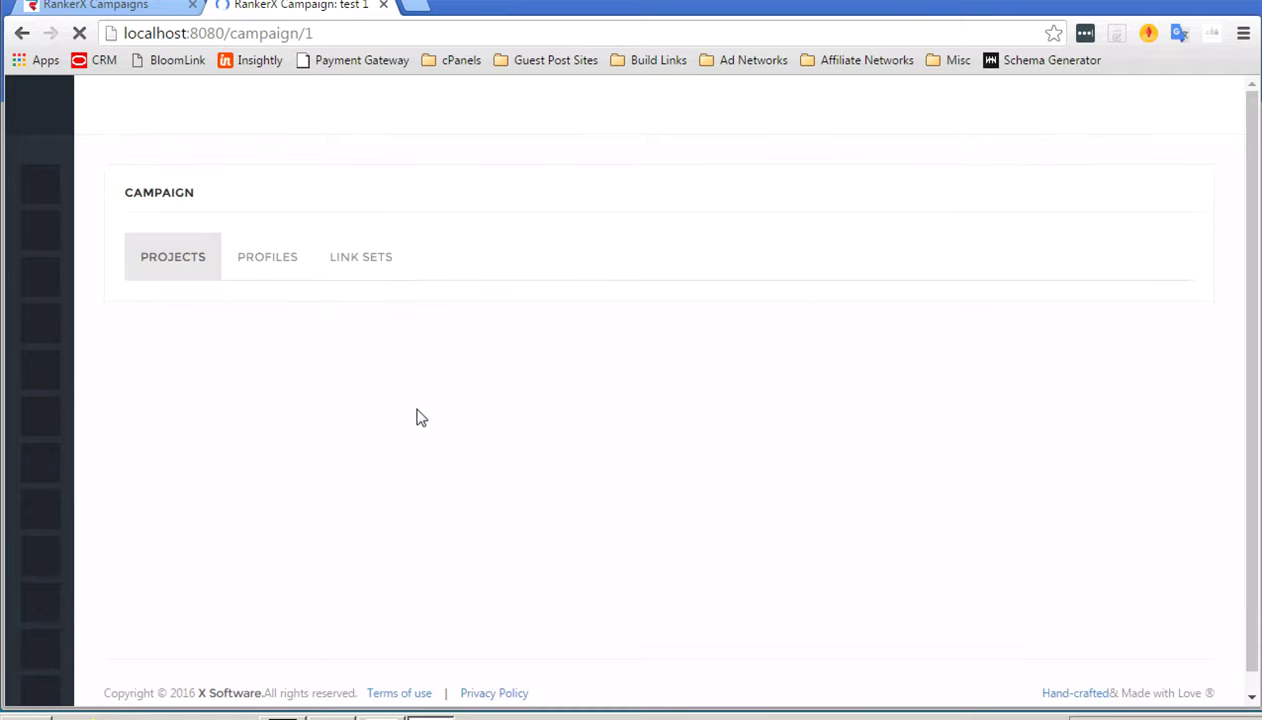
scroll(573, 420, down, 1)
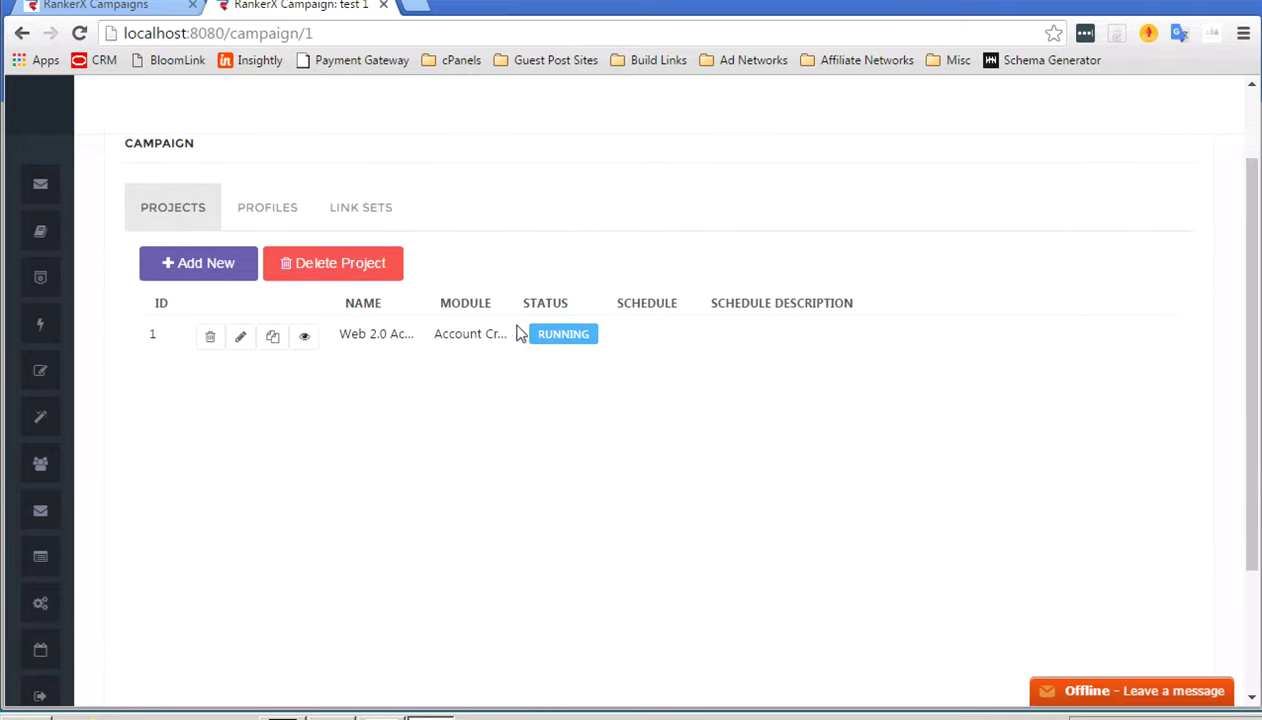
scroll(300, 412, up, 1)
Add a Social Network project named SN1 and open its project page
click(195, 372)
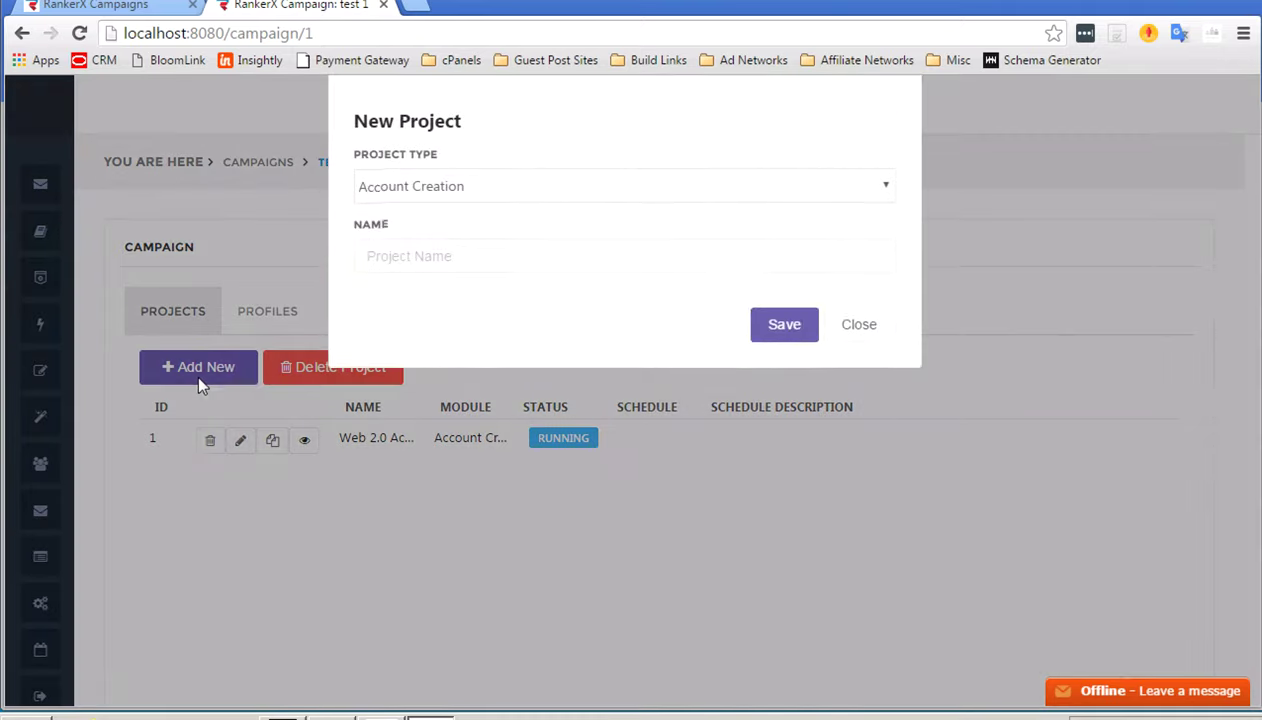
click(451, 198)
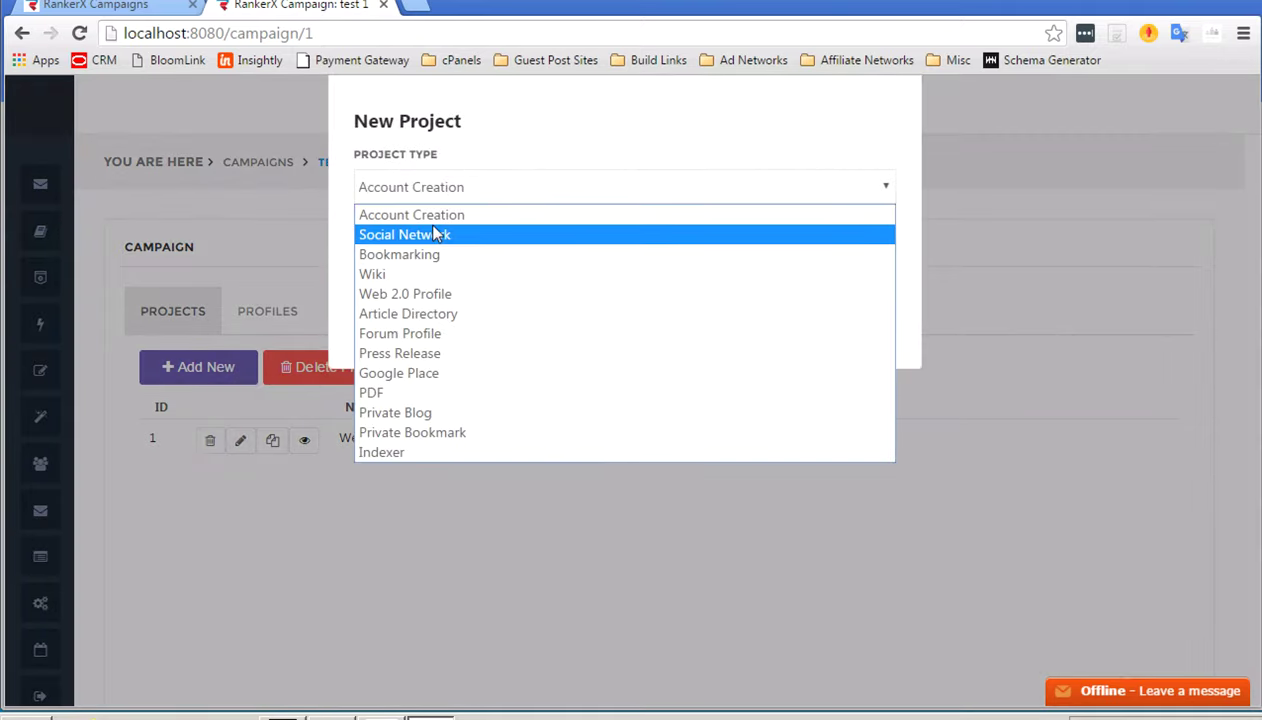
click(437, 233)
click(429, 252)
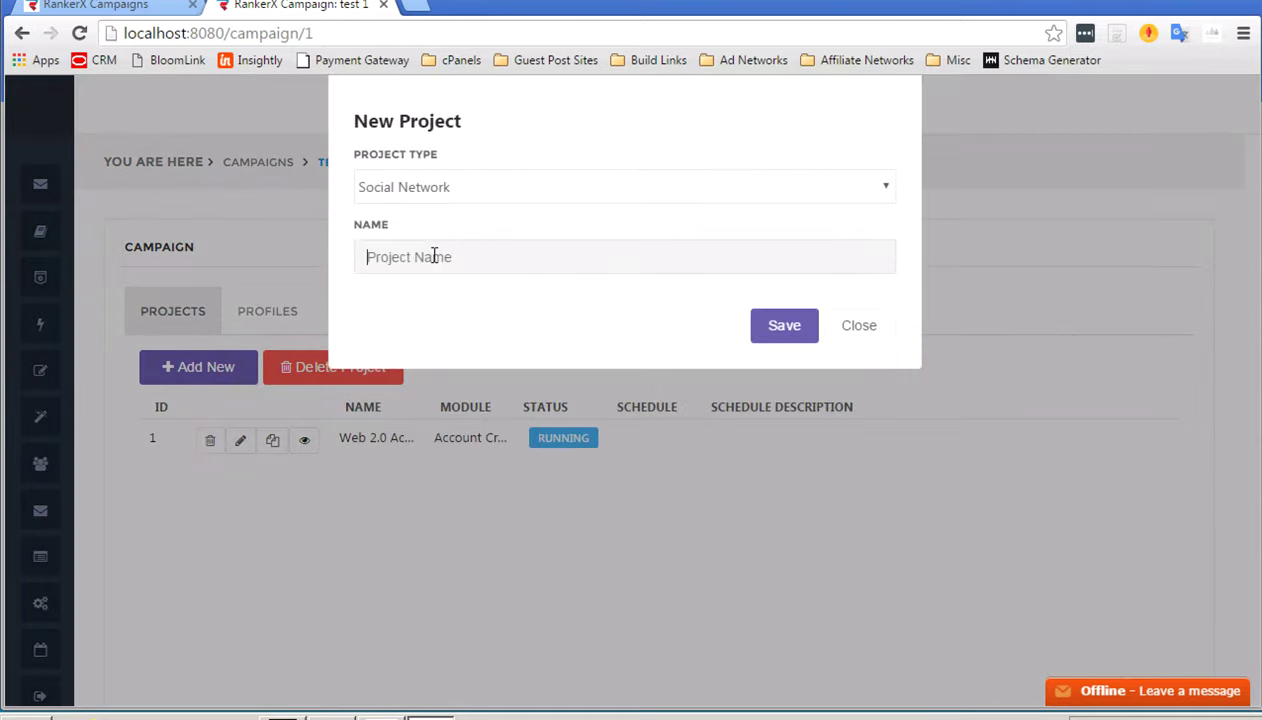
click(444, 188)
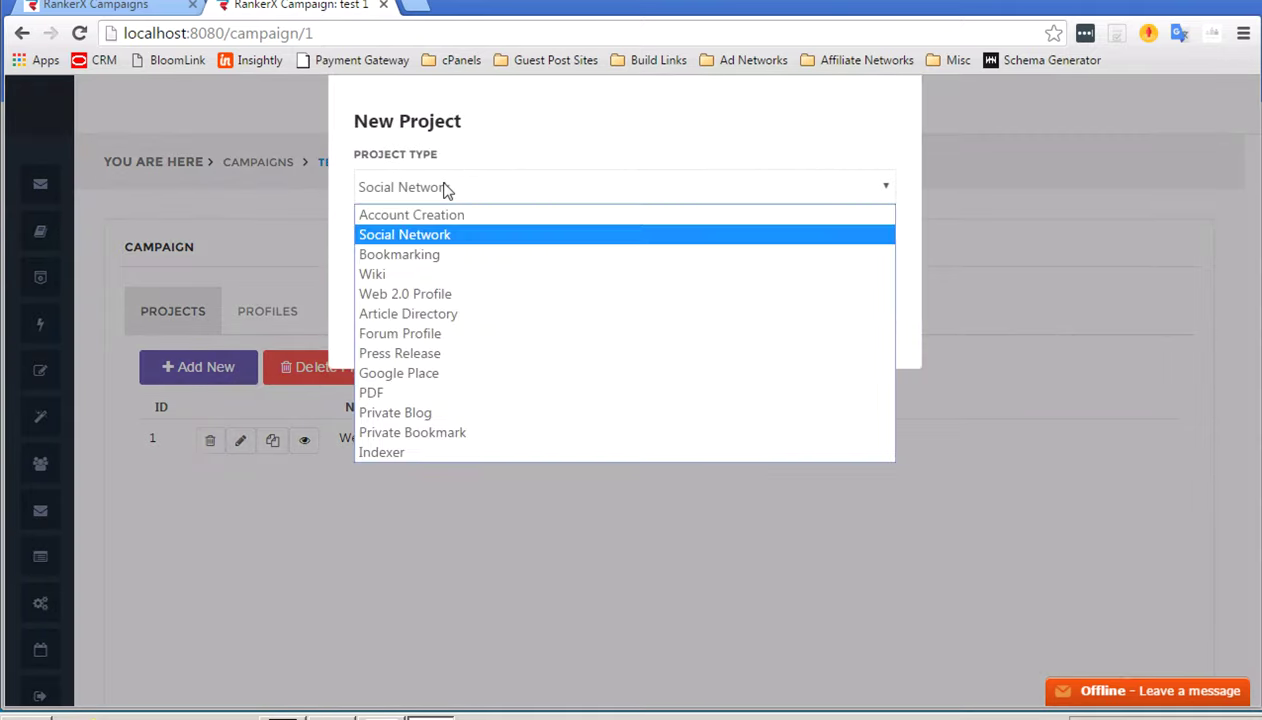
click(432, 241)
click(425, 253)
text(SN1)
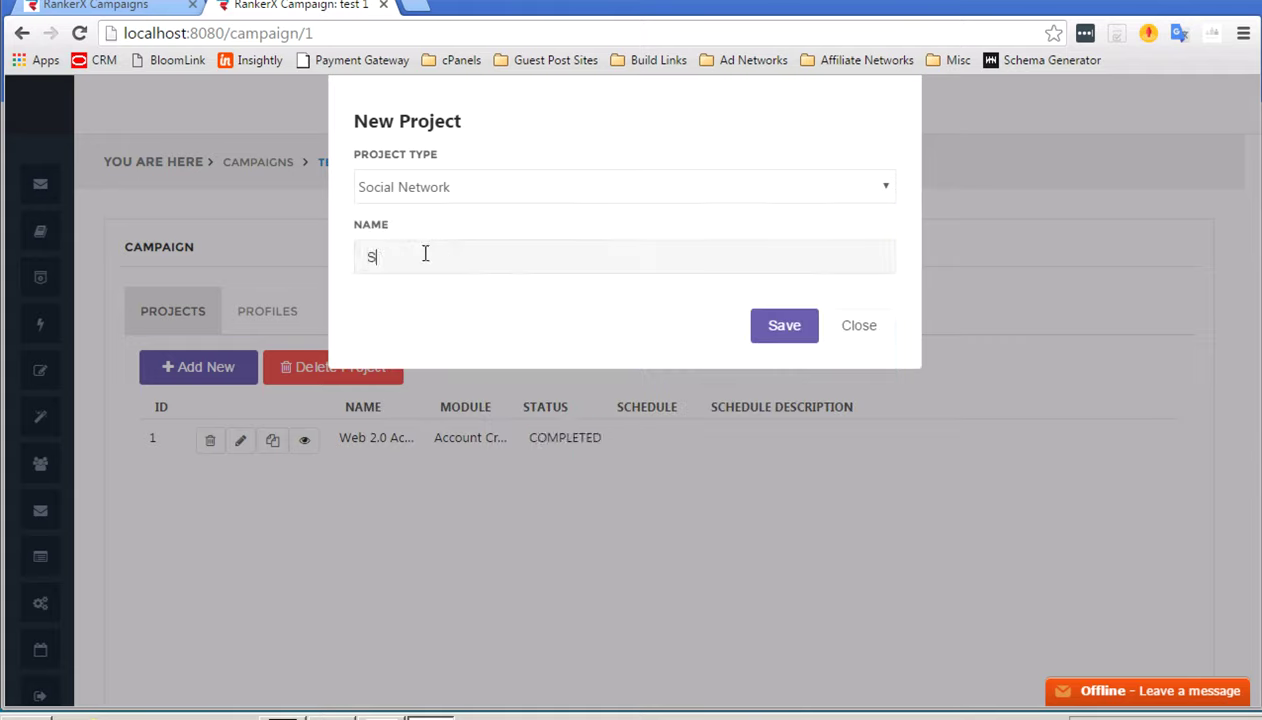
click(774, 338)
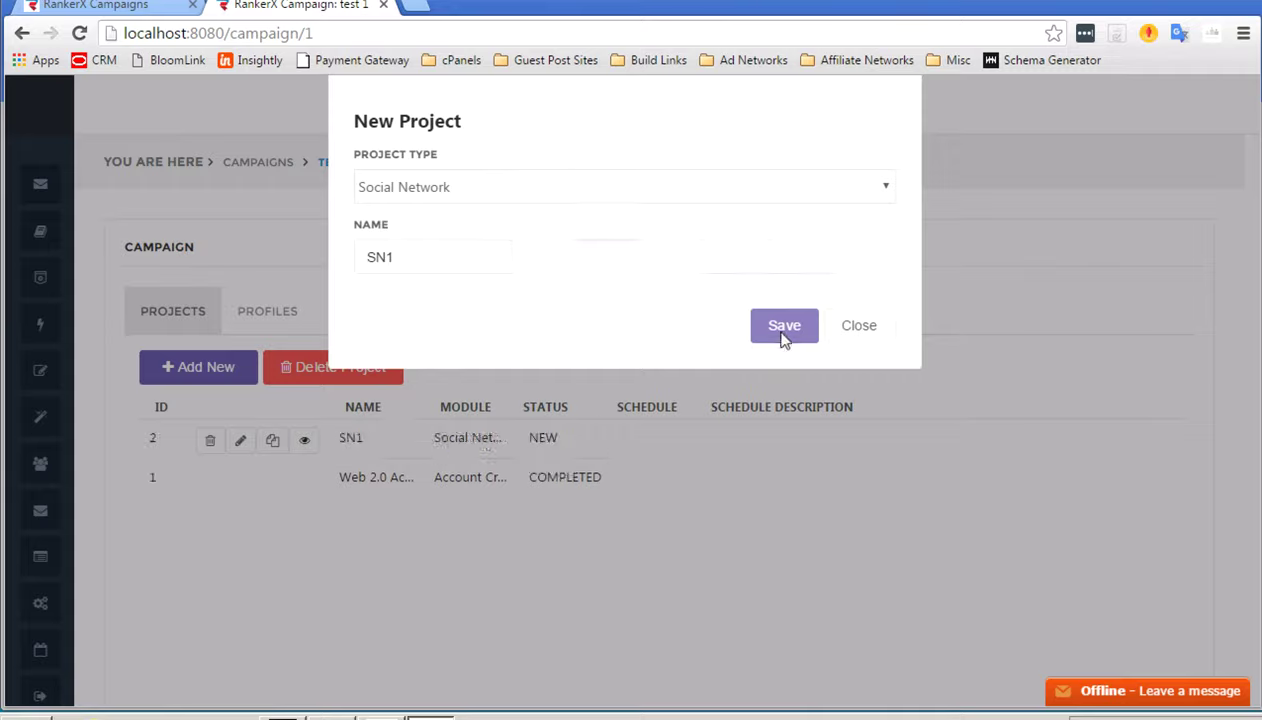
click(298, 446)
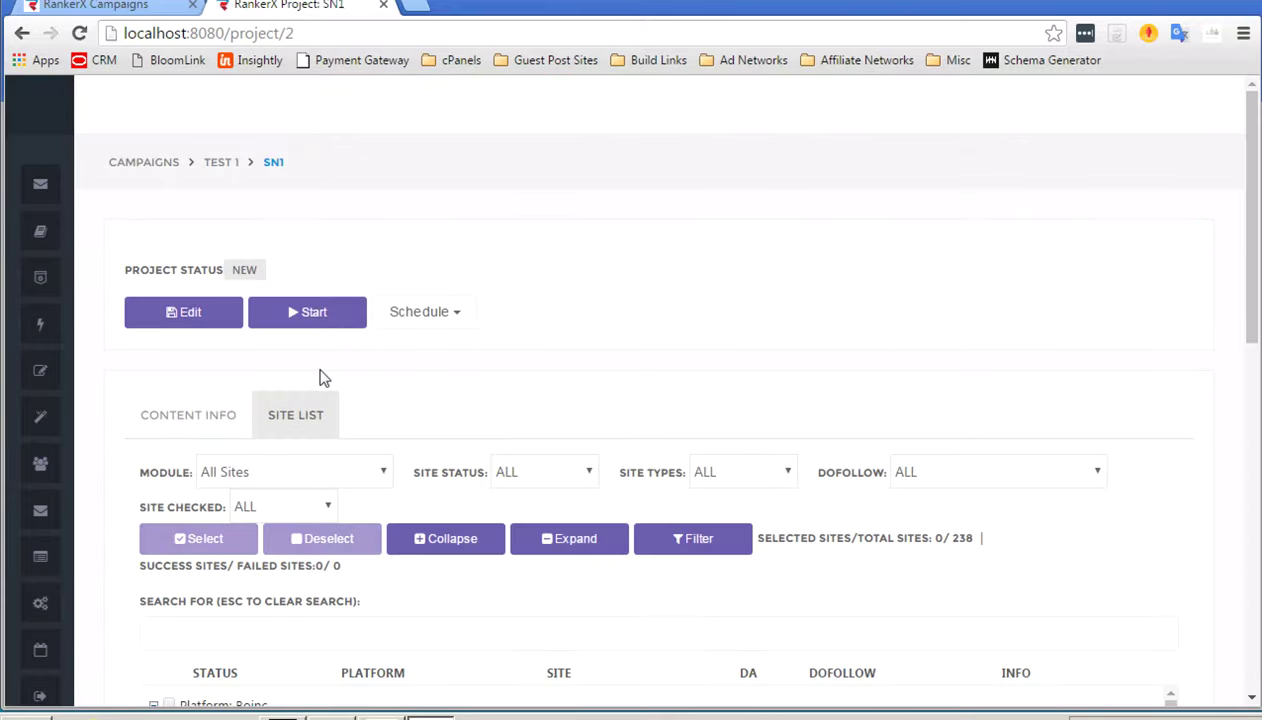
Make SN1's site list editable, select all sites, then clear every selection
scroll(322, 377, down, 1)
scroll(322, 377, down, 2)
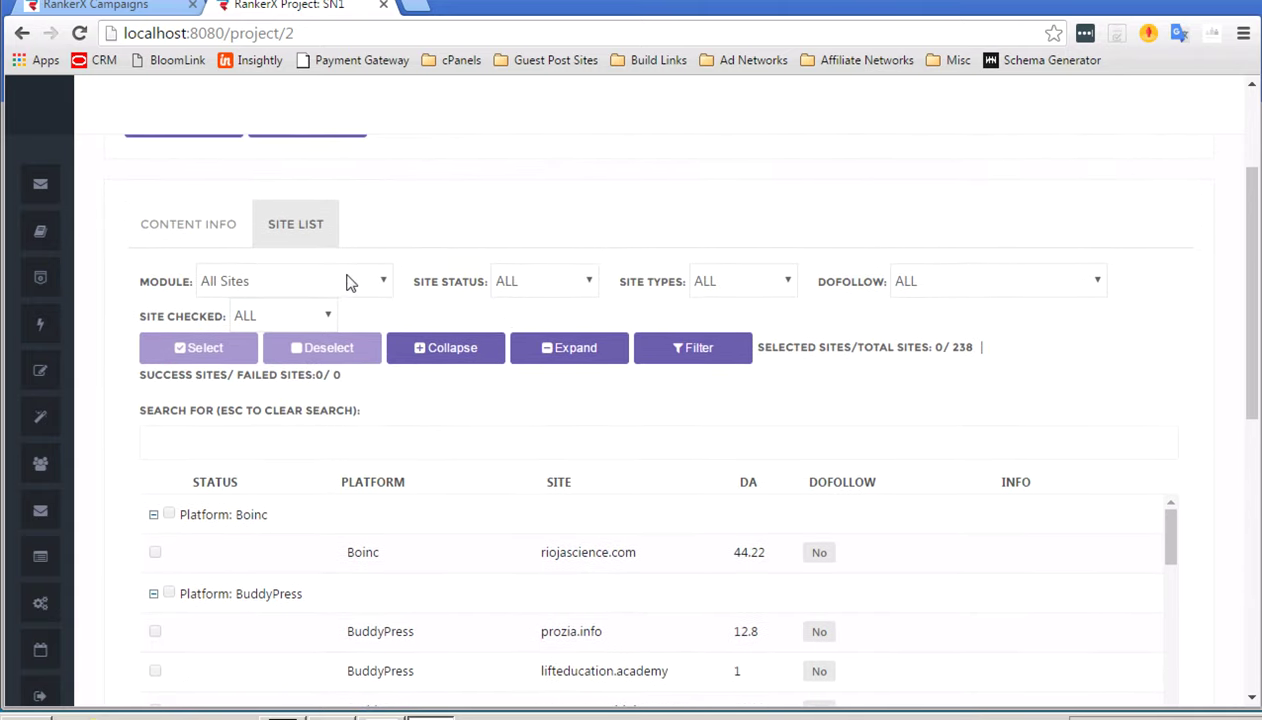
click(349, 283)
click(305, 300)
scroll(200, 280, up, 1)
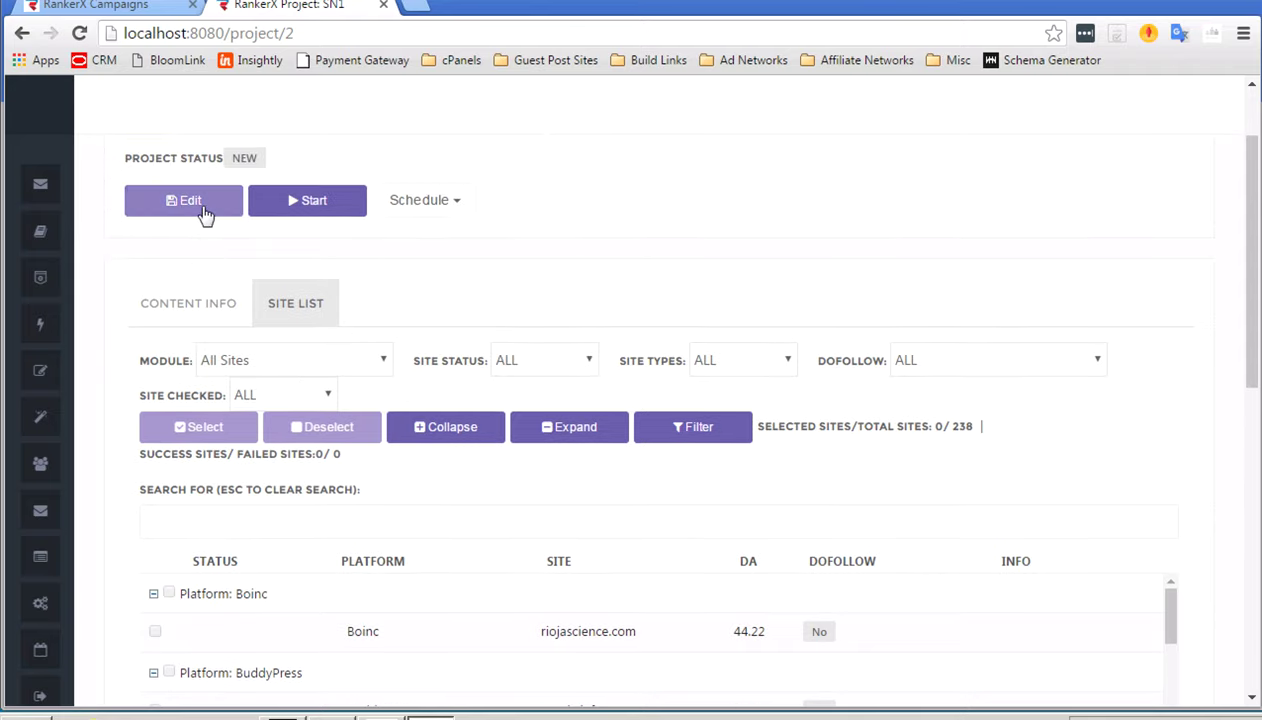
click(200, 208)
scroll(210, 300, down, 1)
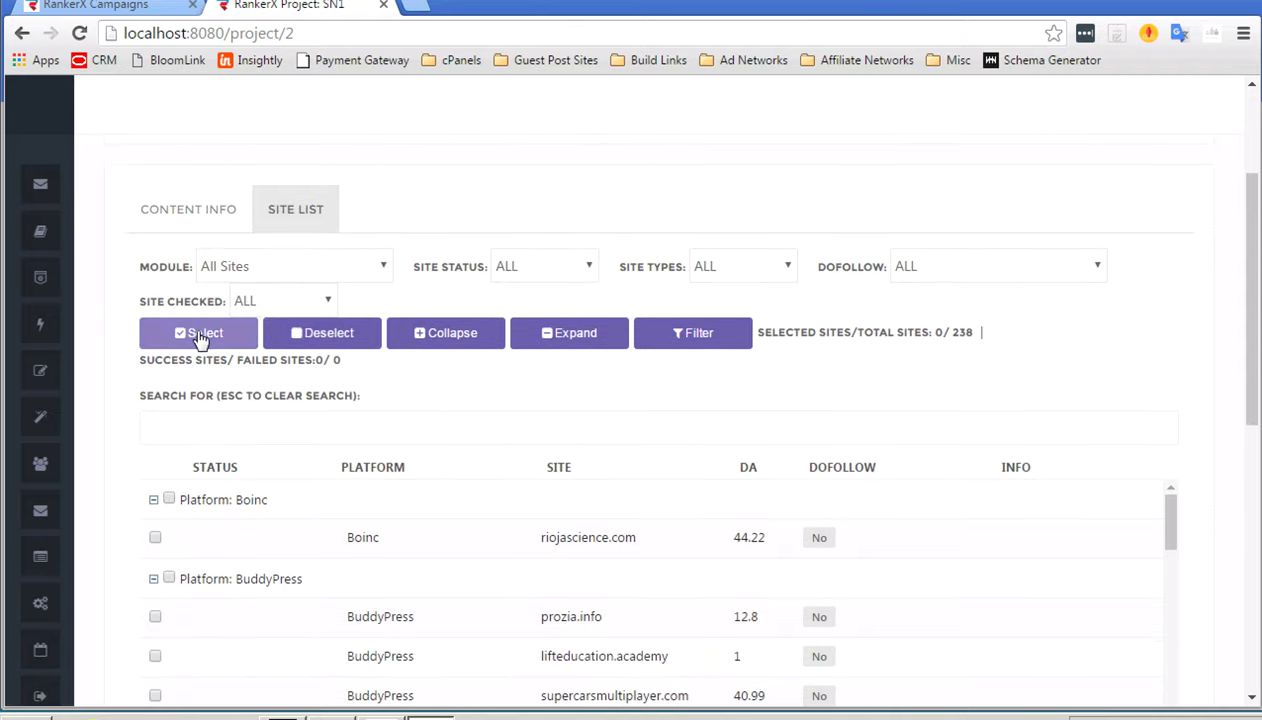
click(203, 333)
scroll(450, 565, down, 5)
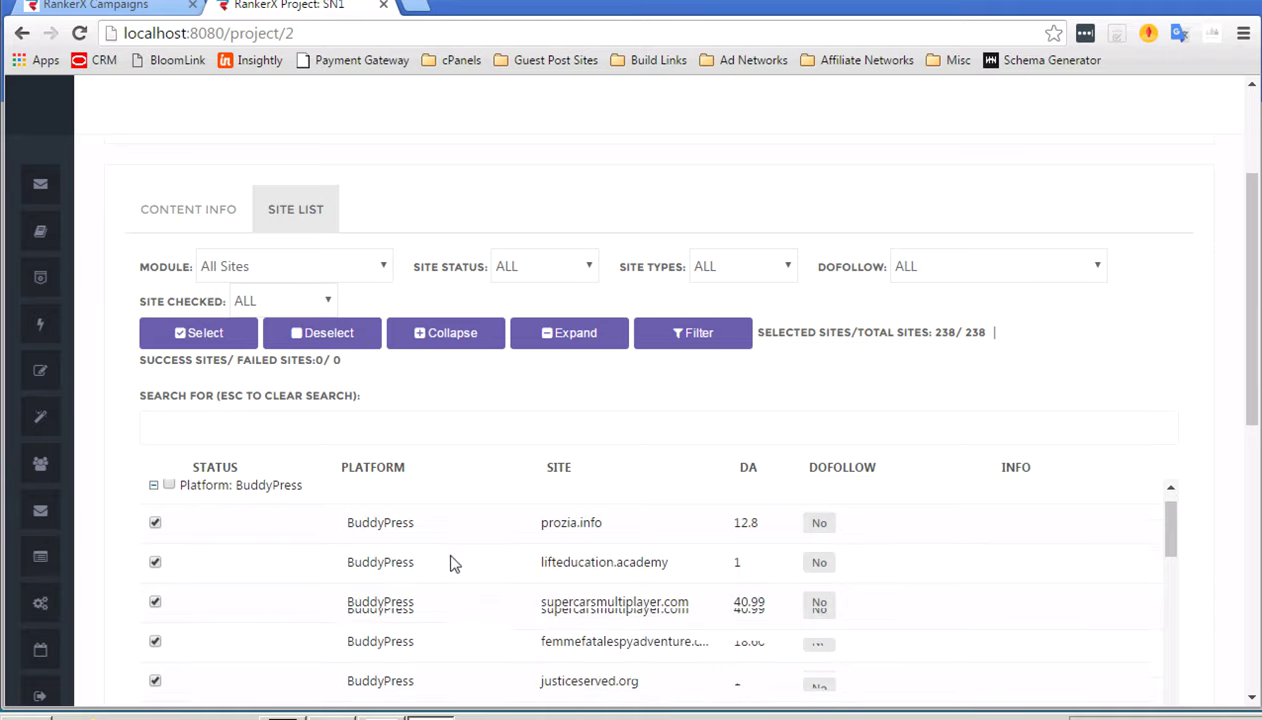
scroll(450, 565, down, 1)
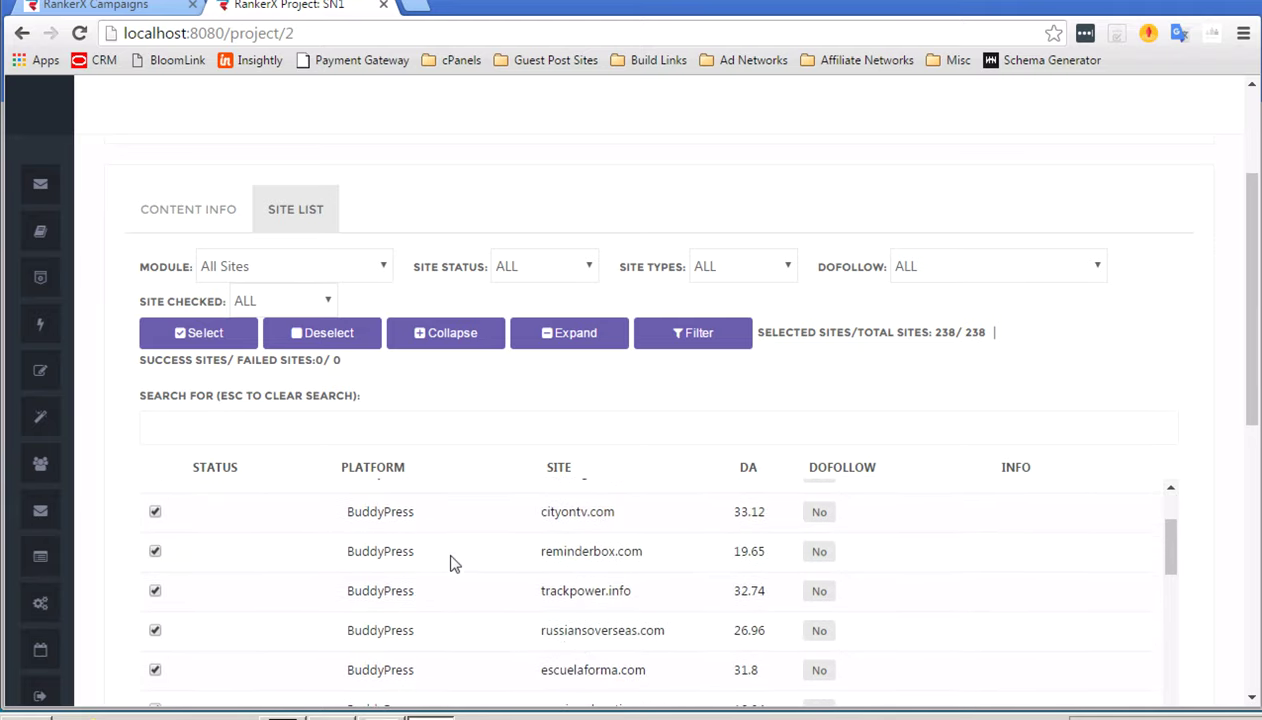
scroll(455, 588, up, 6)
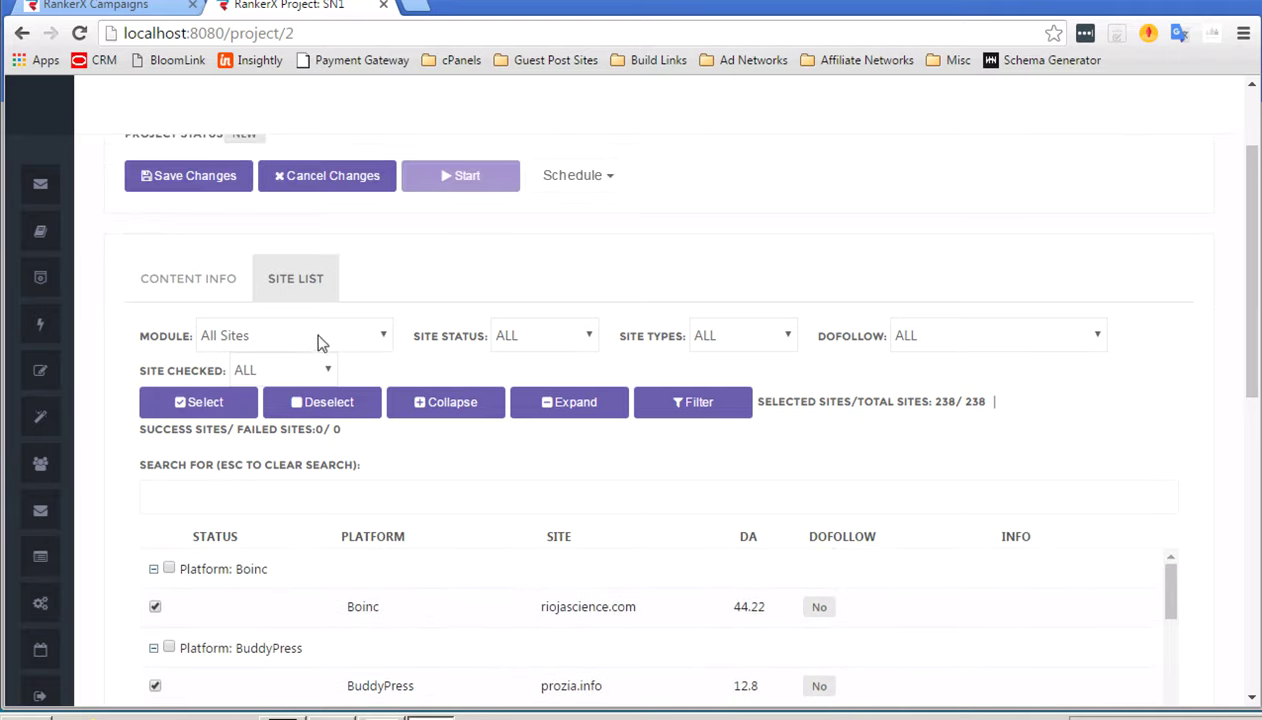
click(315, 405)
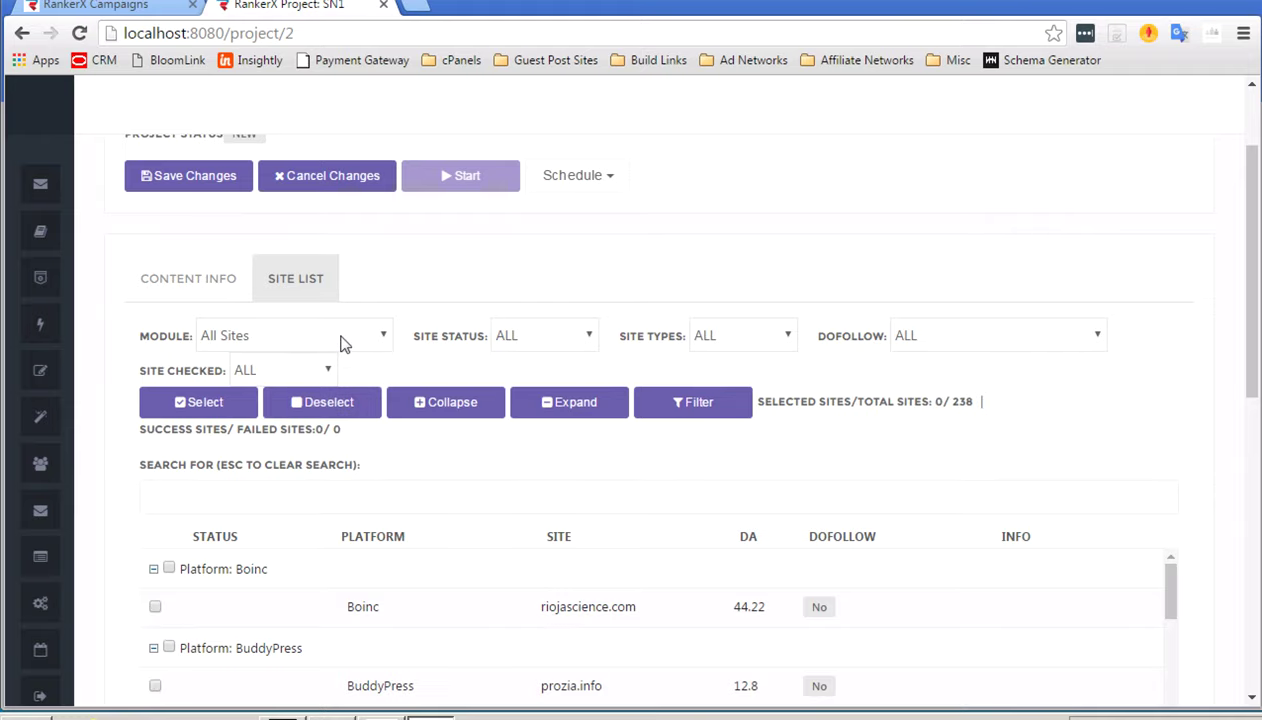
Select and filter to the 71 of 238 Premium sites, then show the Content Info section
click(338, 343)
click(272, 383)
click(189, 405)
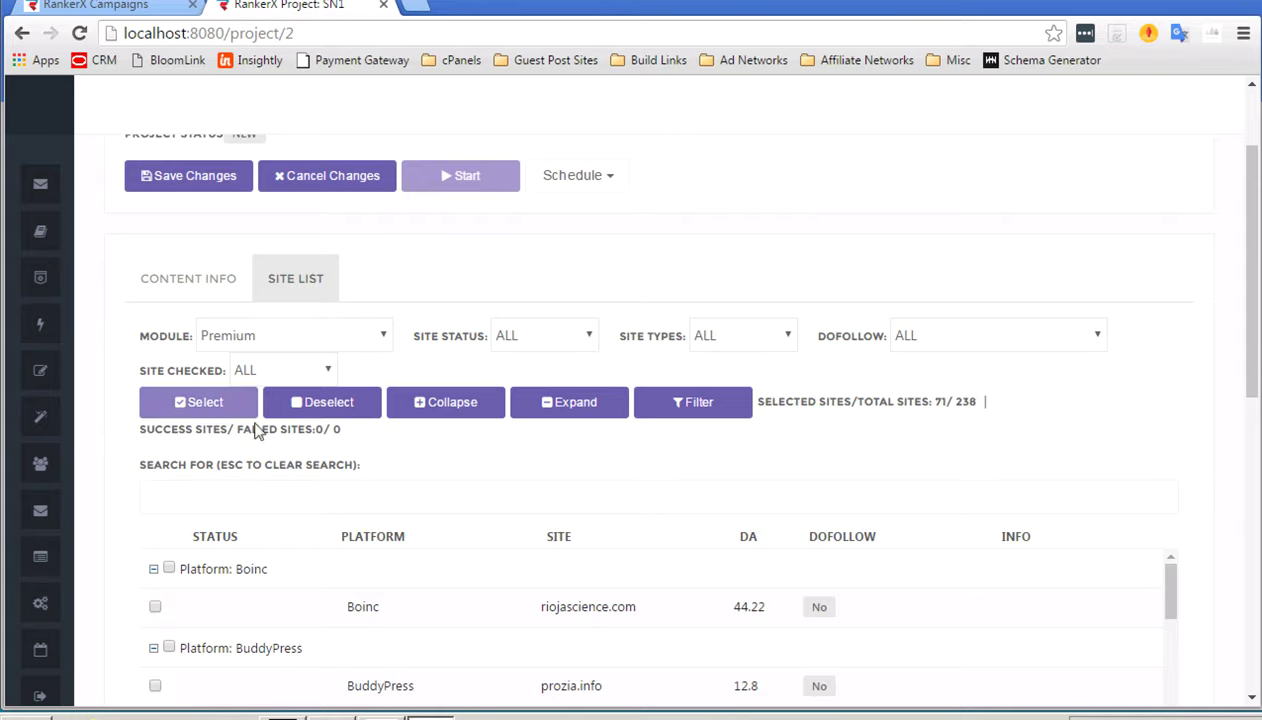
click(712, 405)
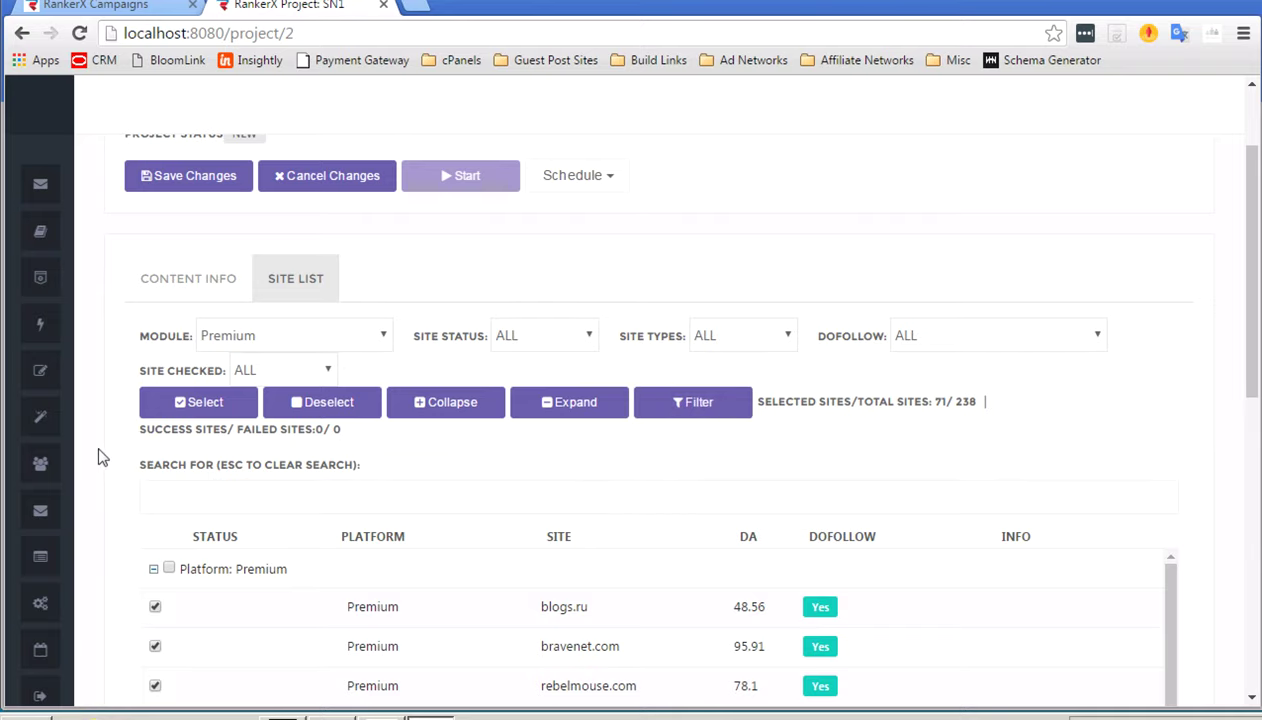
scroll(100, 457, down, 5)
scroll(487, 451, down, 3)
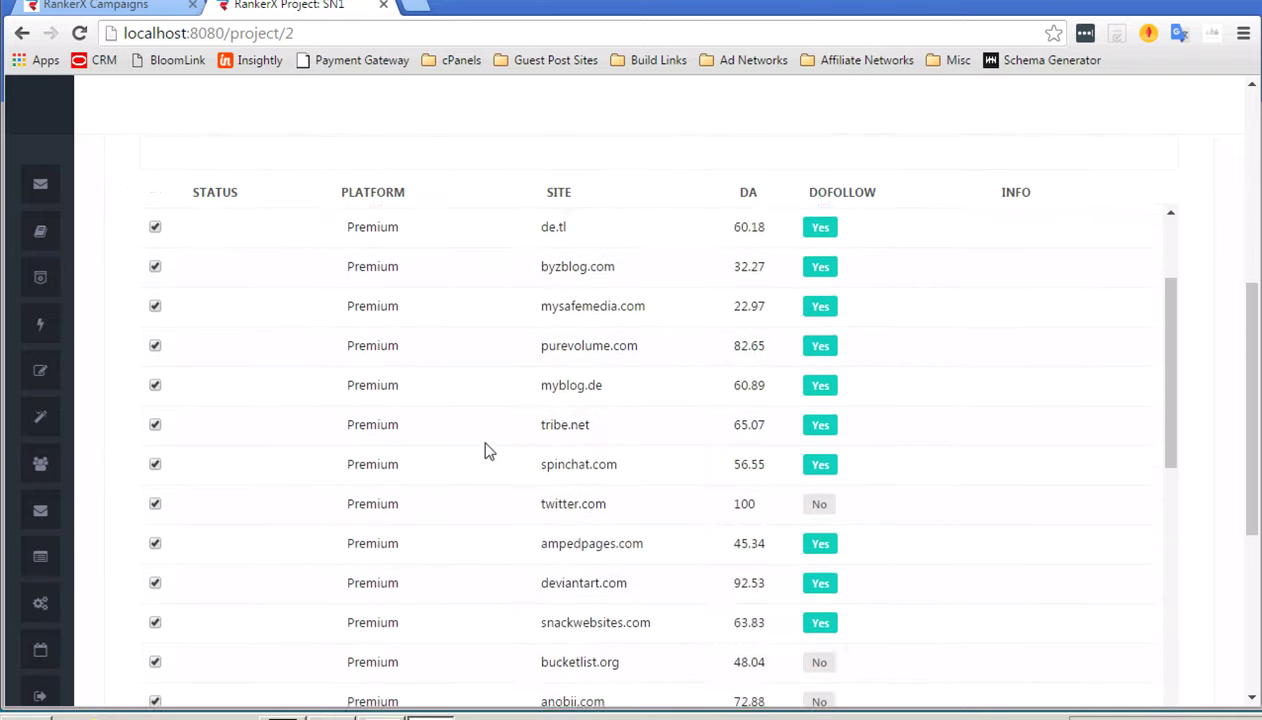
scroll(487, 451, up, 8)
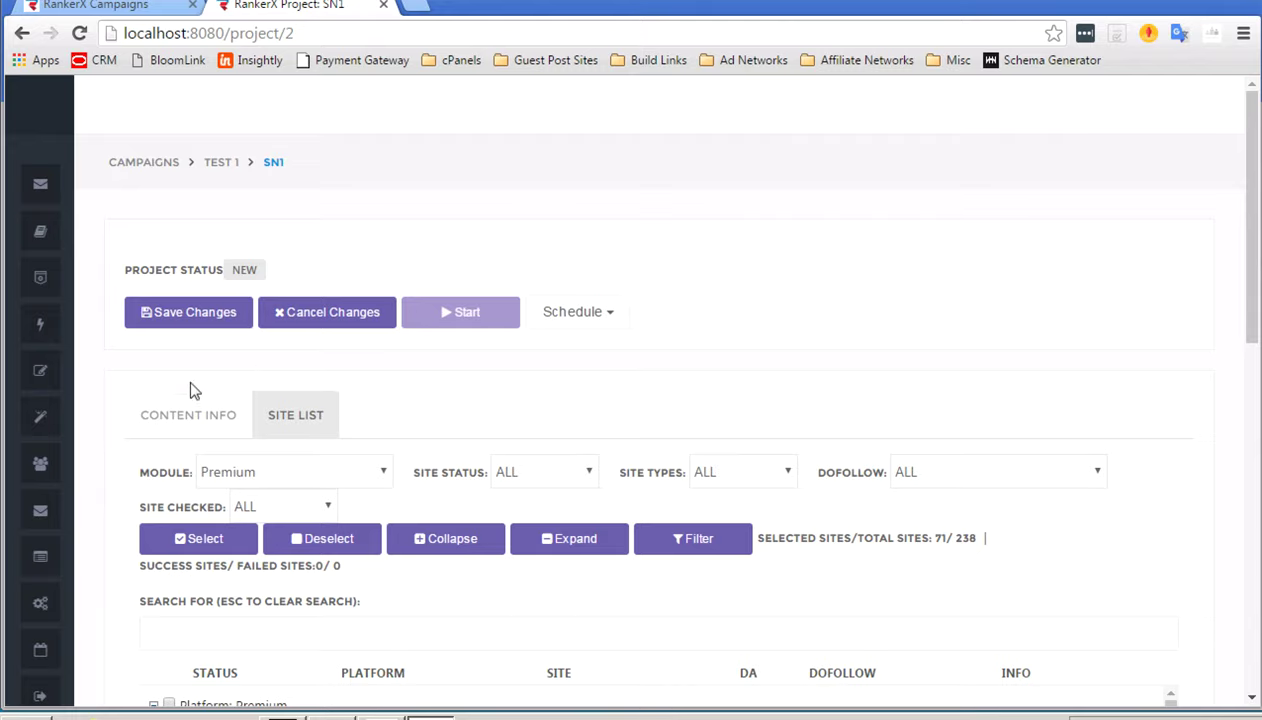
click(181, 426)
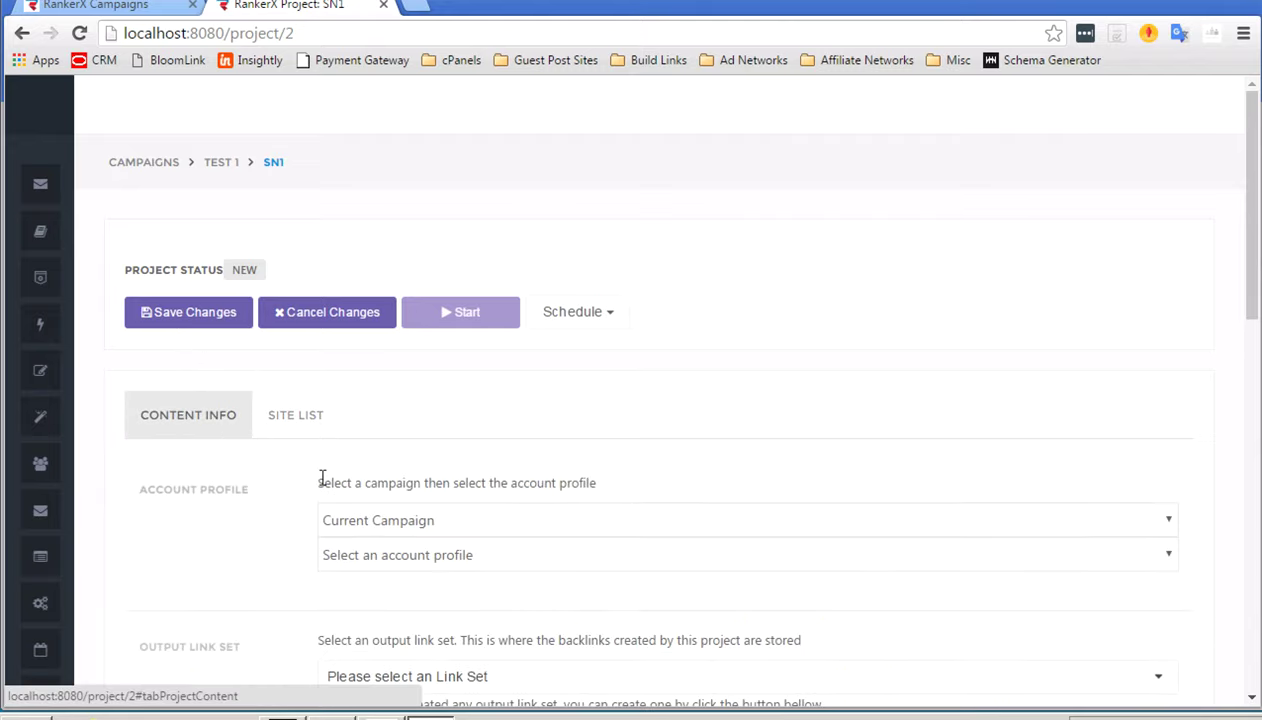
scroll(323, 481, down, 1)
click(480, 505)
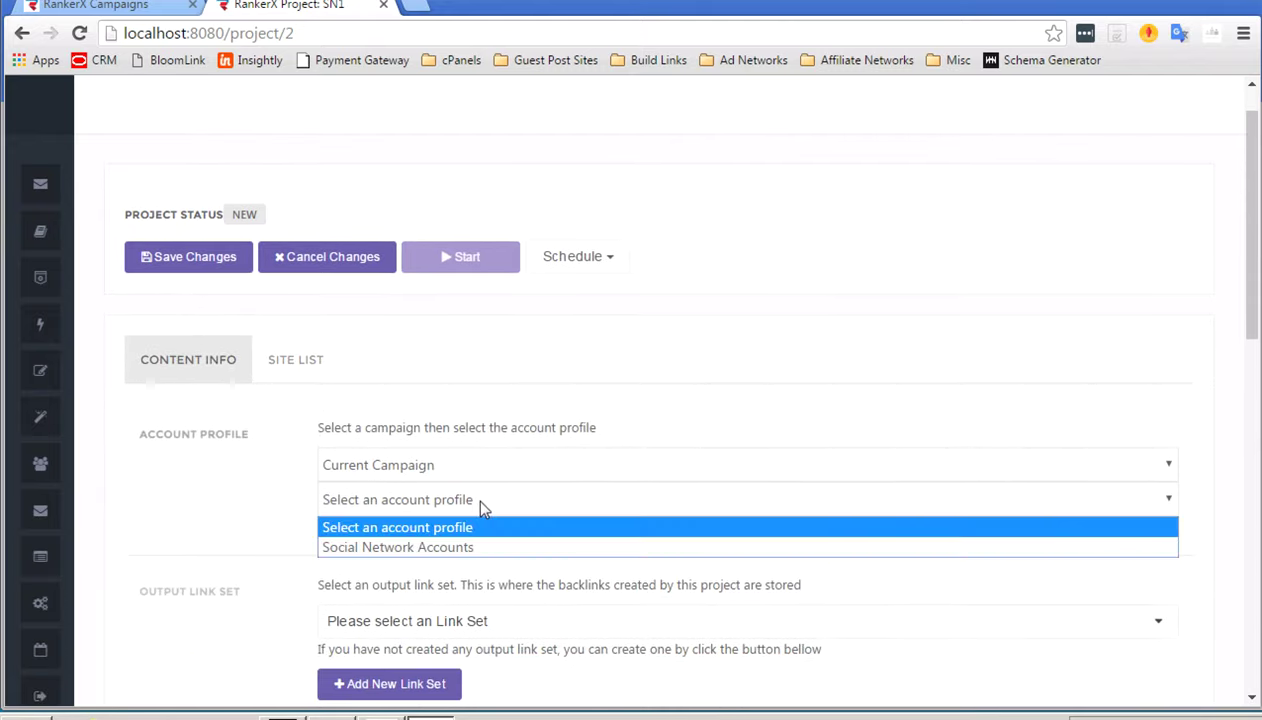
click(224, 468)
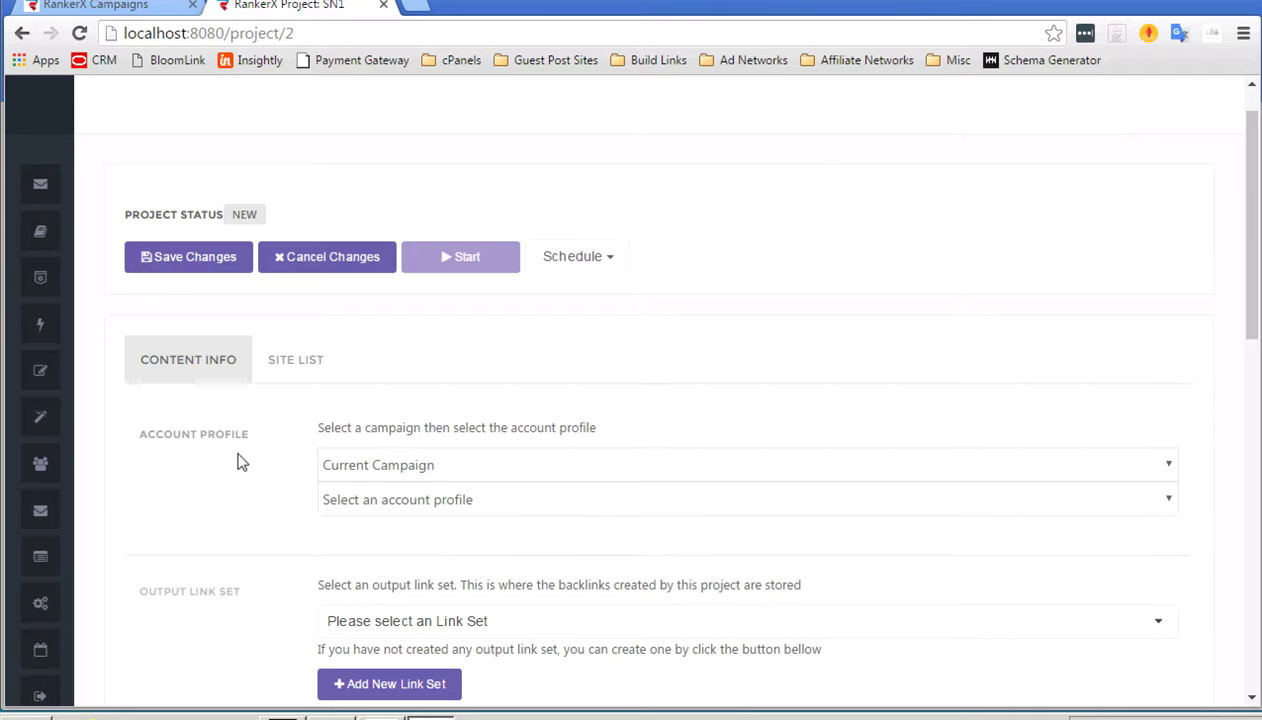
click(437, 511)
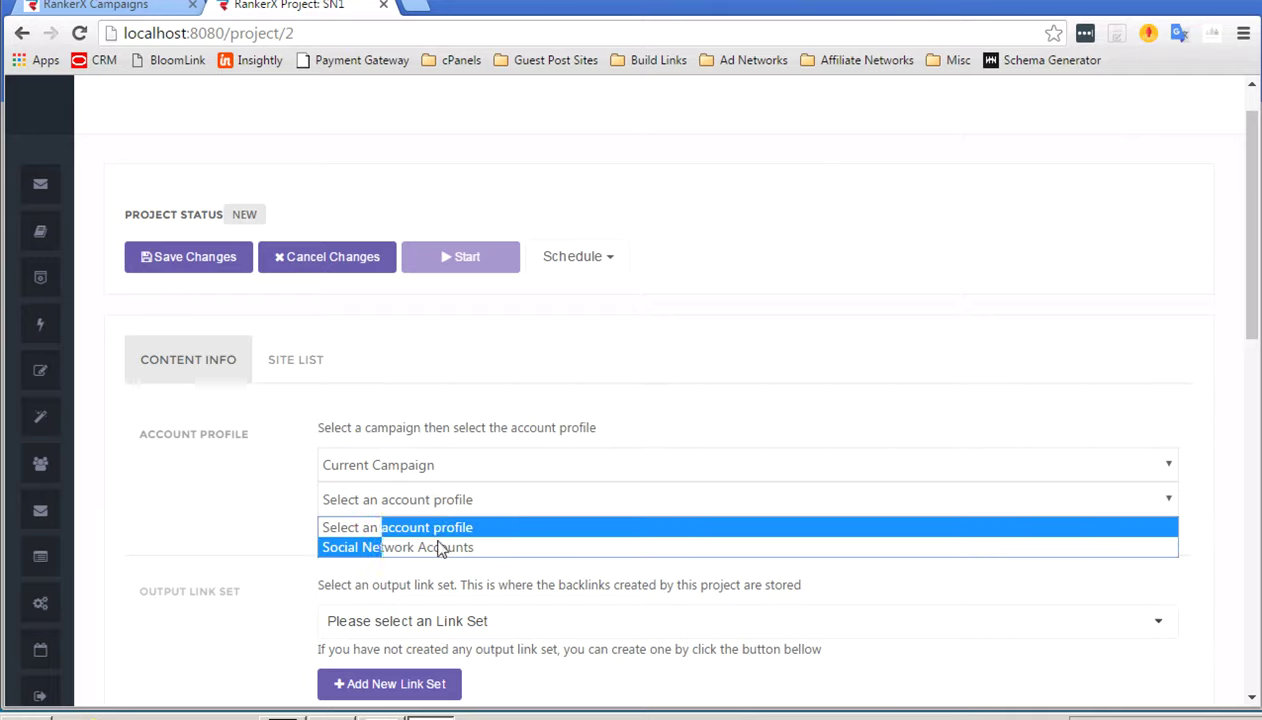
click(437, 548)
scroll(440, 560, down, 1)
scroll(400, 520, down, 2)
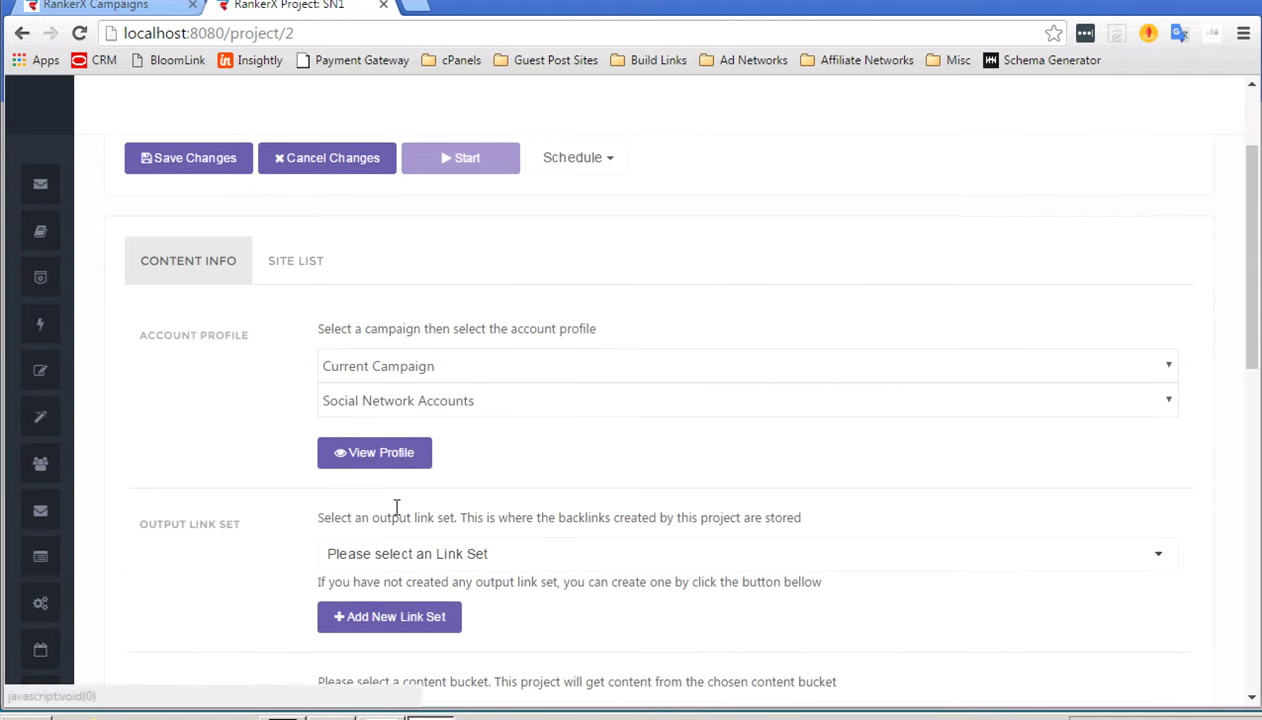
scroll(350, 512, down, 2)
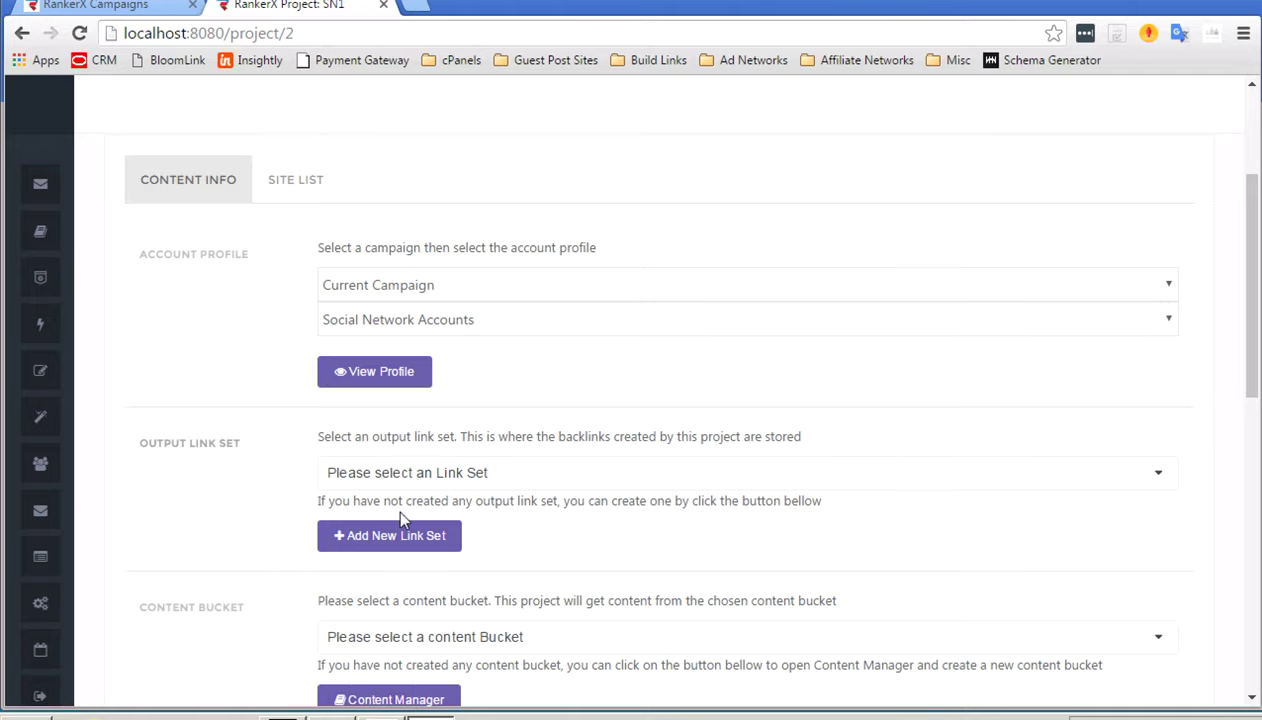
click(365, 537)
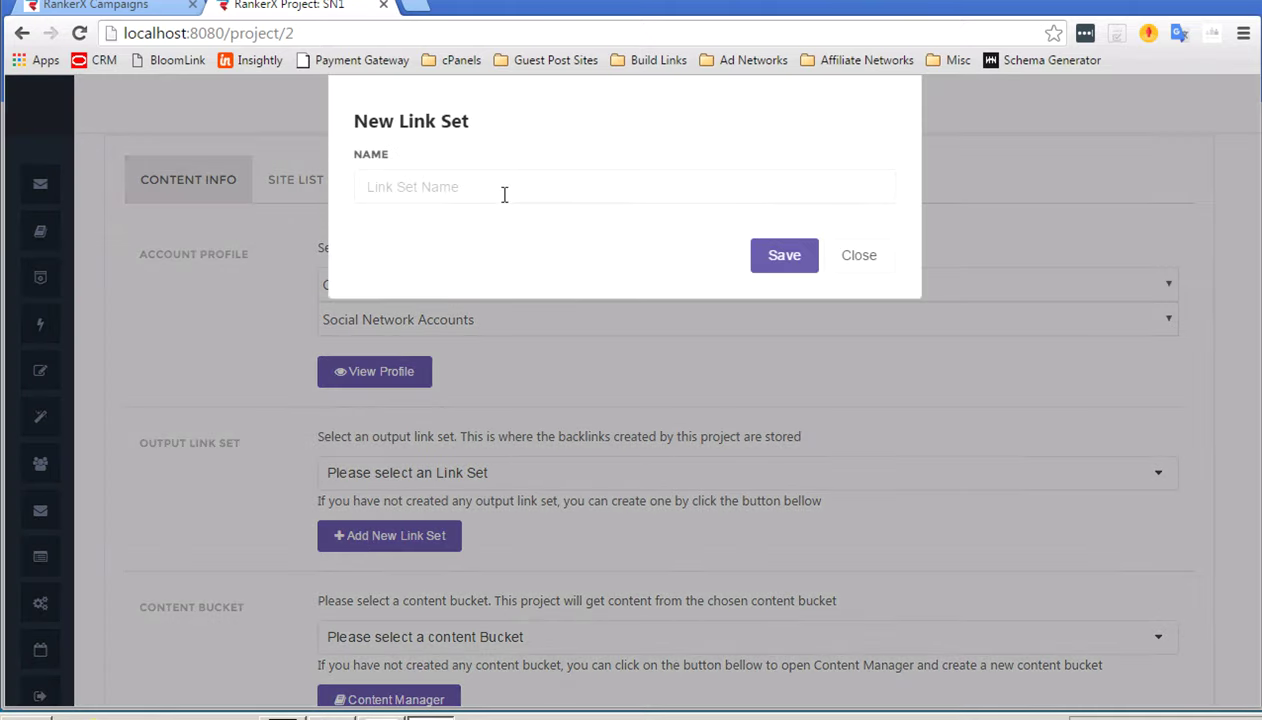
click(504, 194)
text(SN1 - Output)
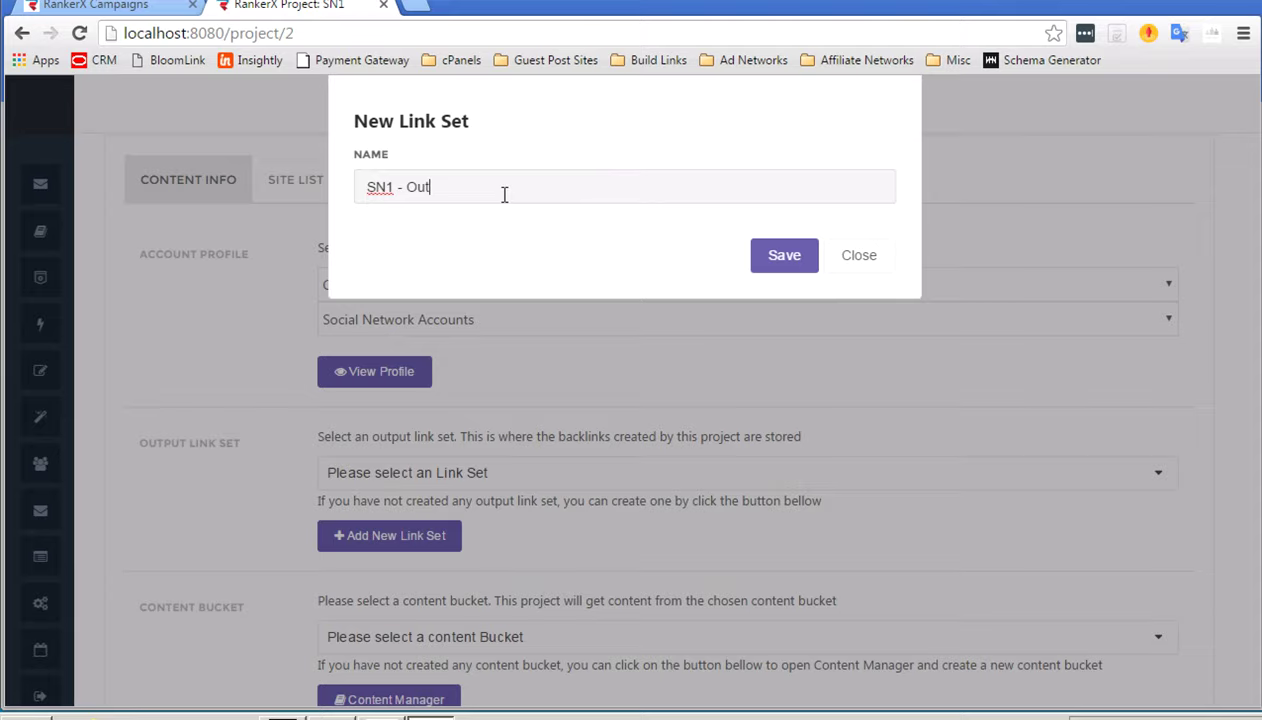
click(792, 258)
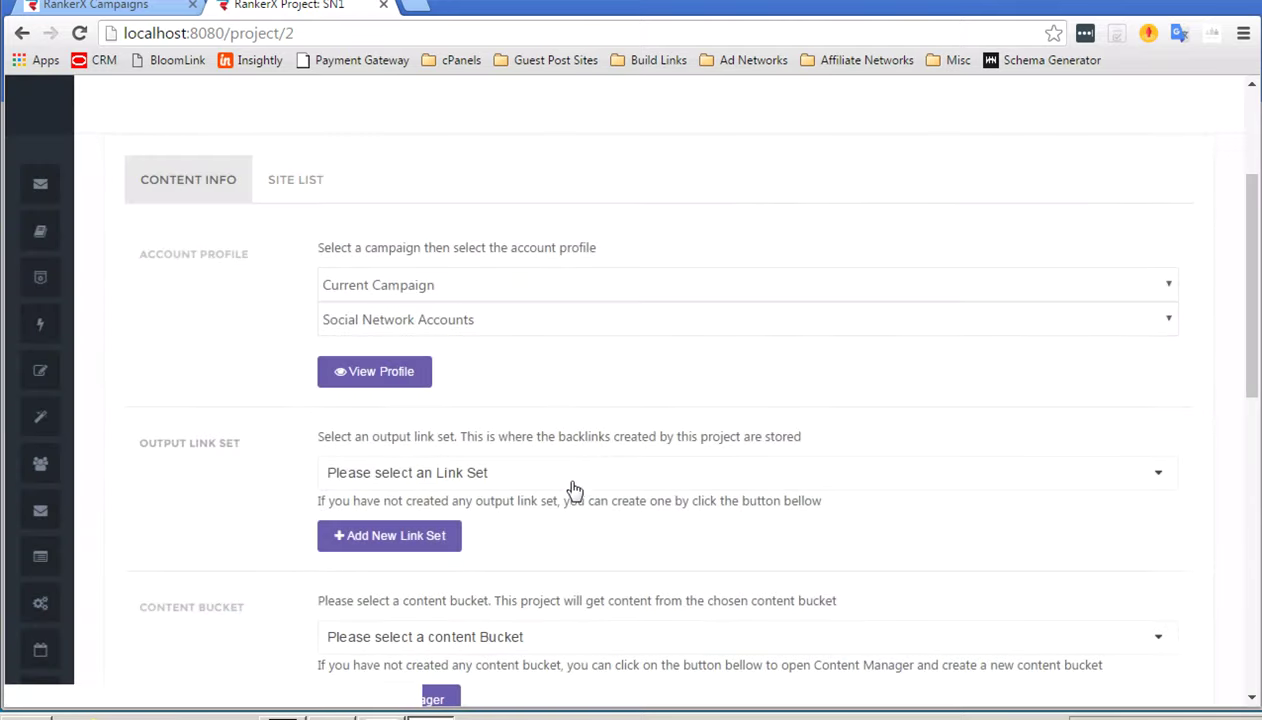
click(570, 478)
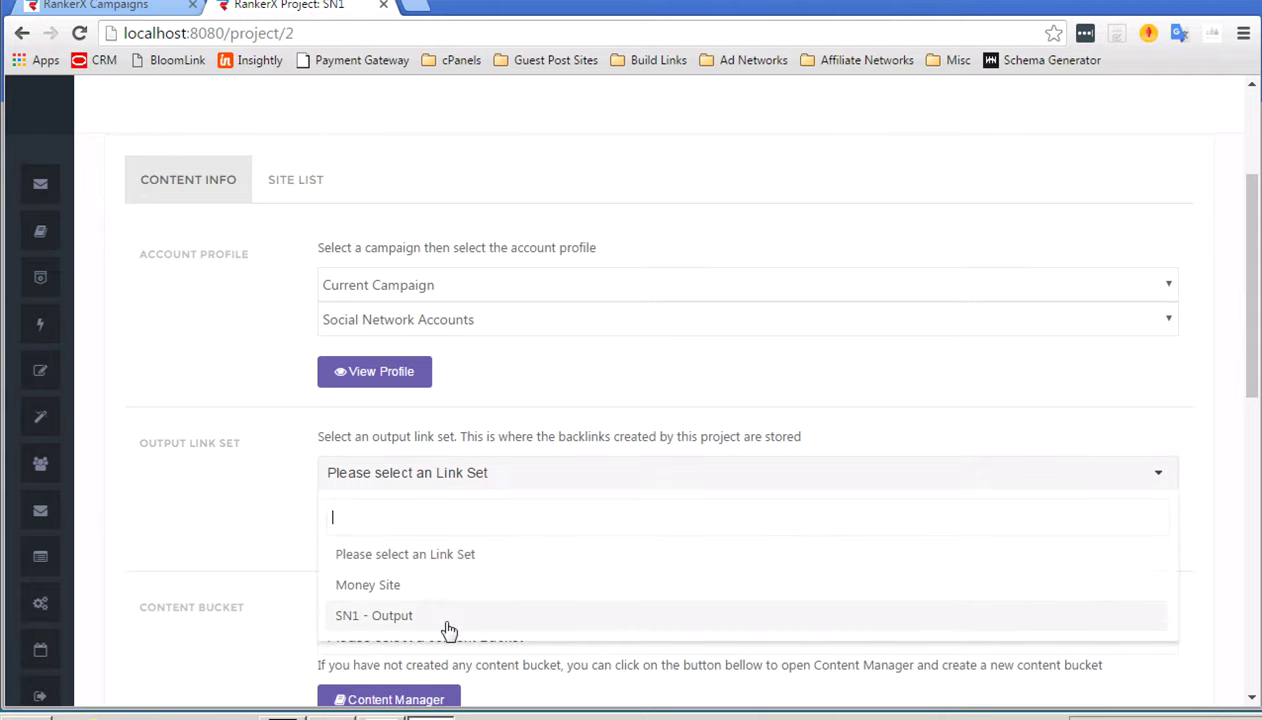
click(401, 616)
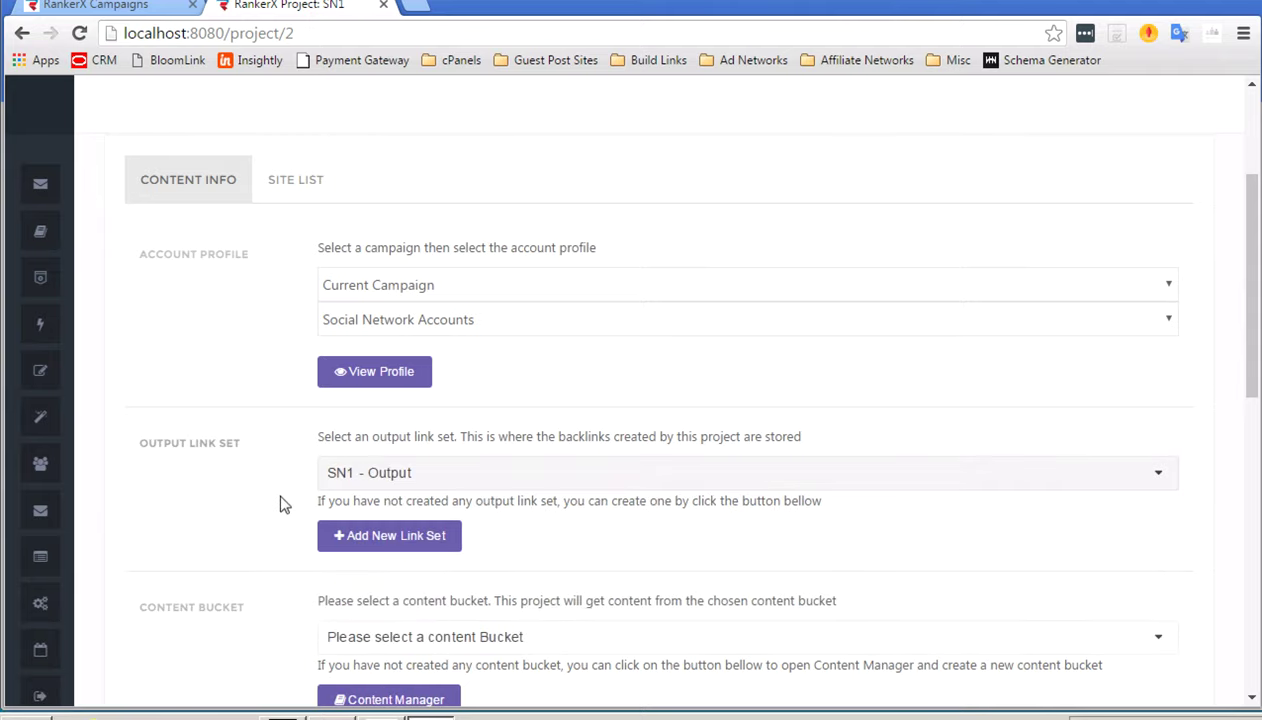
scroll(276, 489, down, 2)
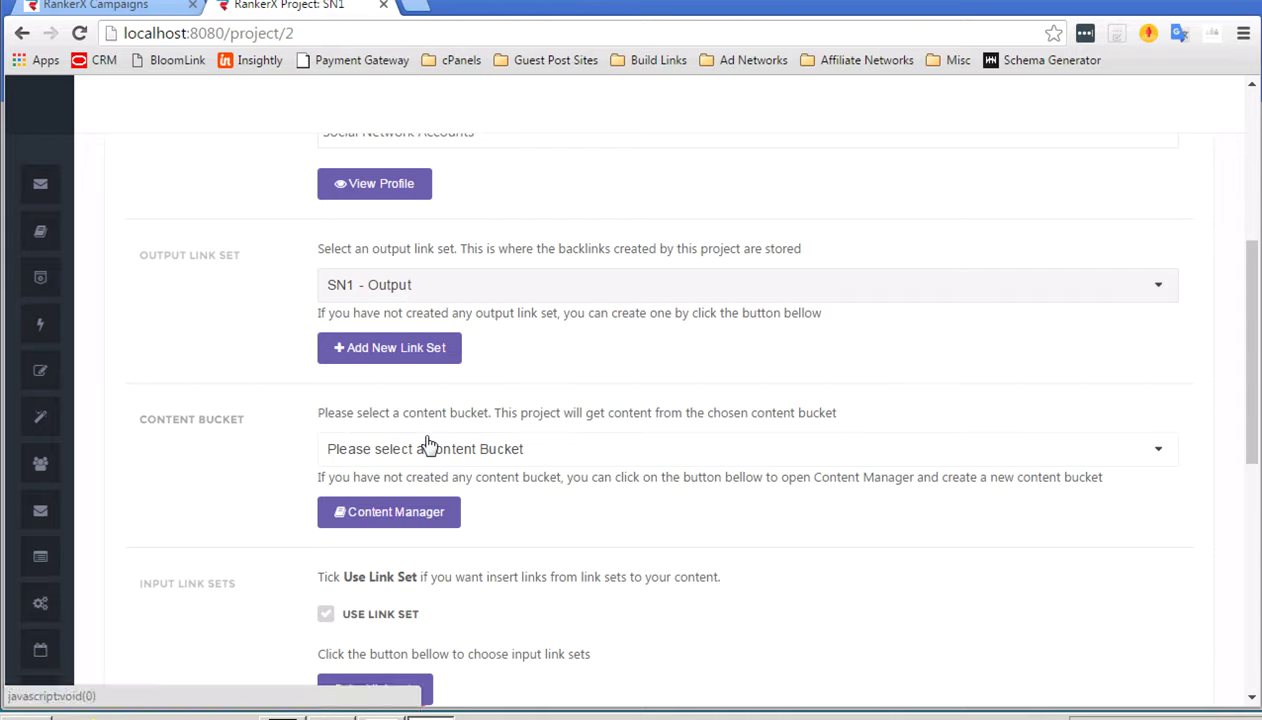
click(557, 465)
click(252, 459)
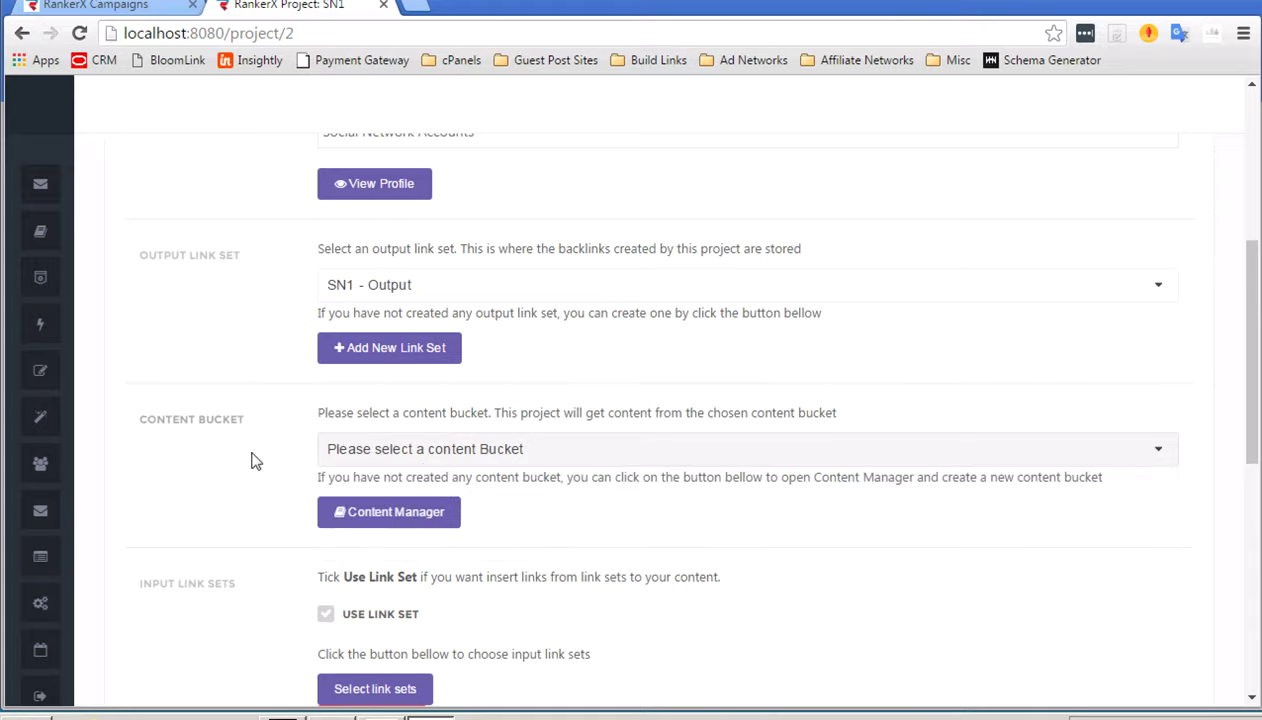
Create a new content bucket named 'test' in Content Manager
click(378, 514)
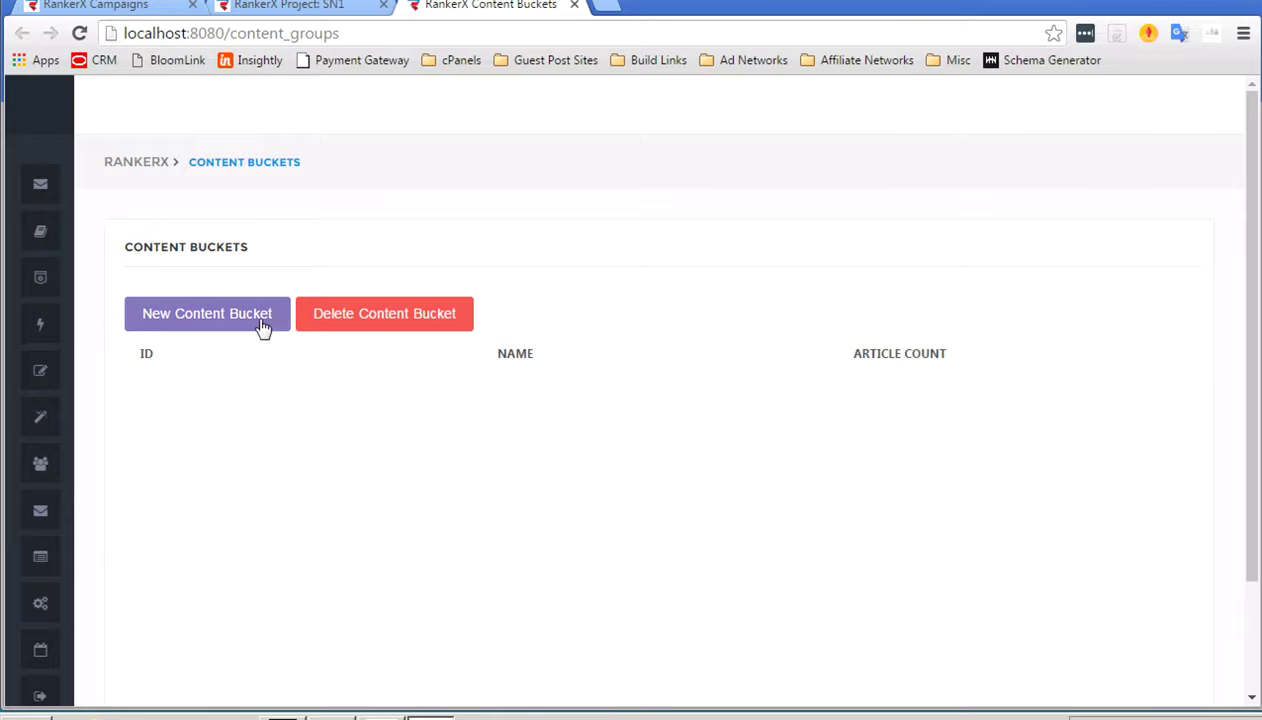
click(262, 328)
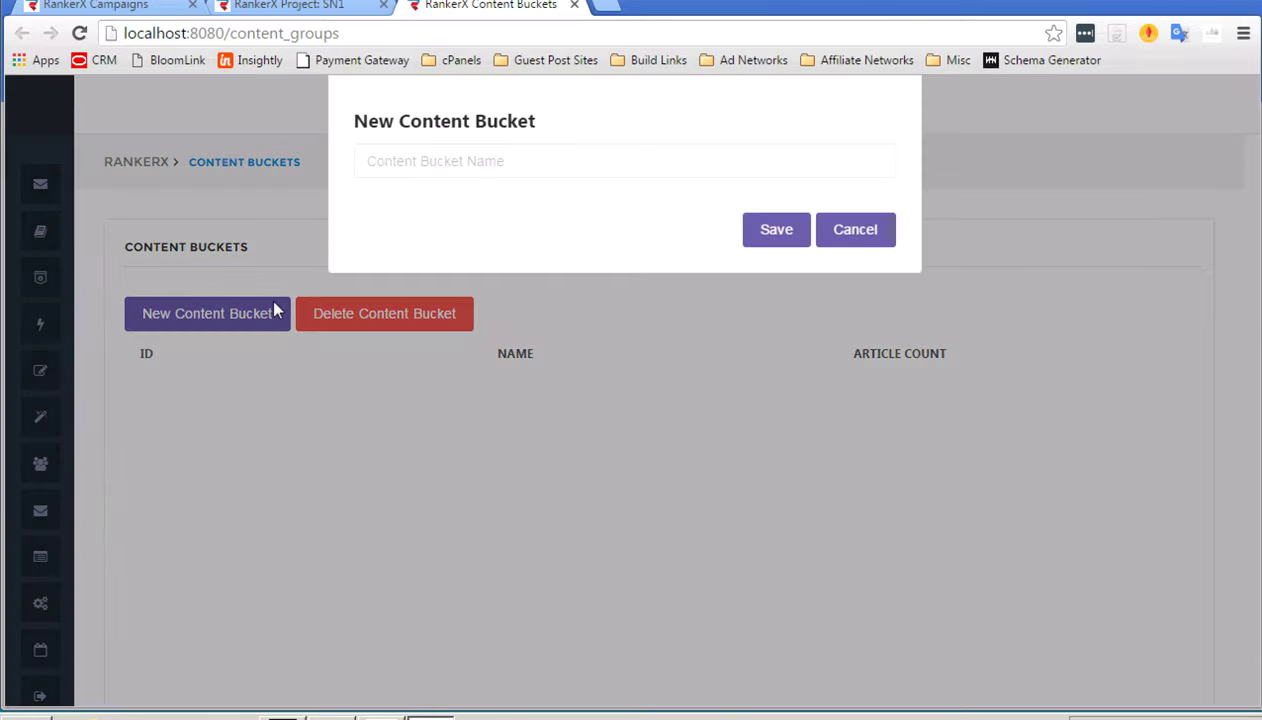
click(498, 155)
text(test)
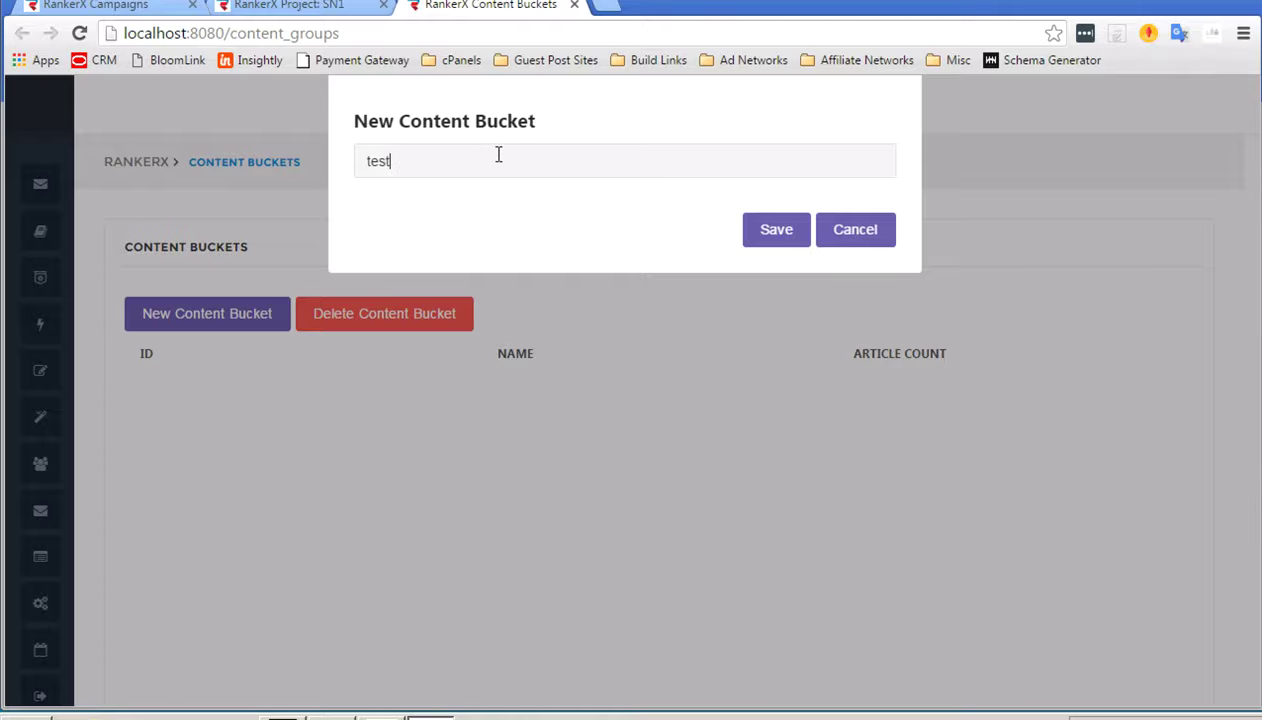
click(771, 235)
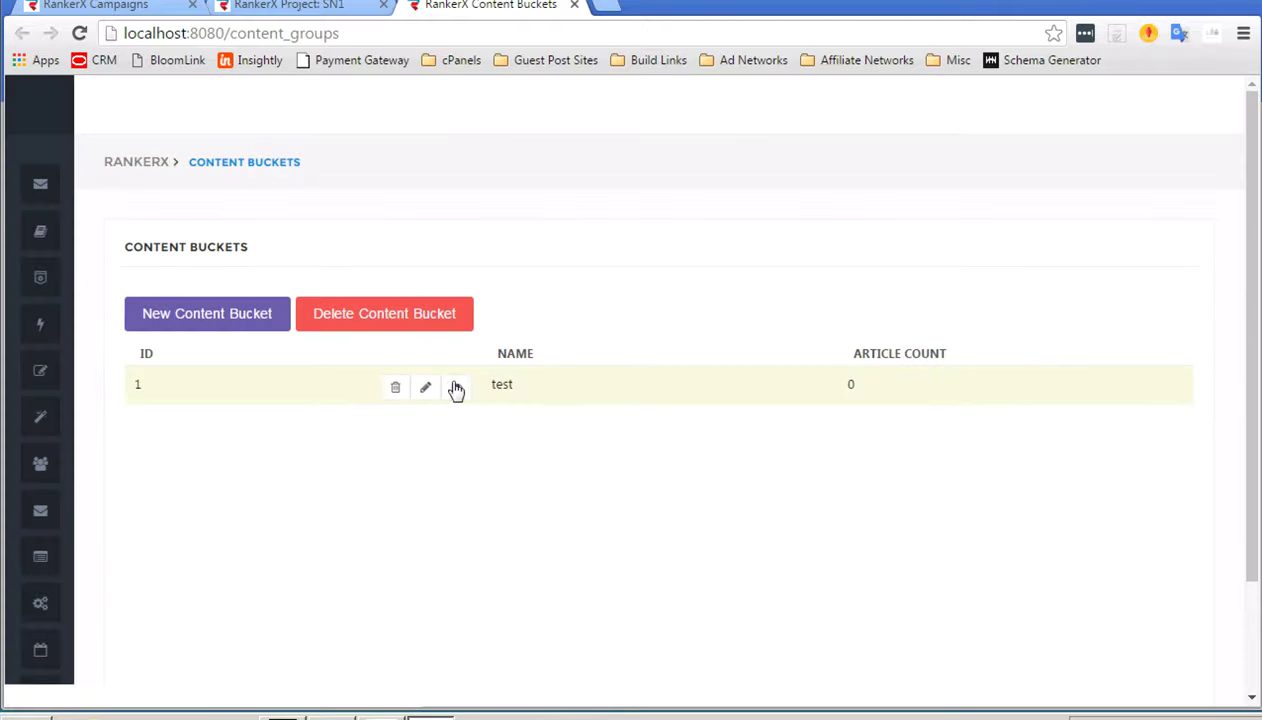
Open the test bucket's page and review its empty article list
click(456, 388)
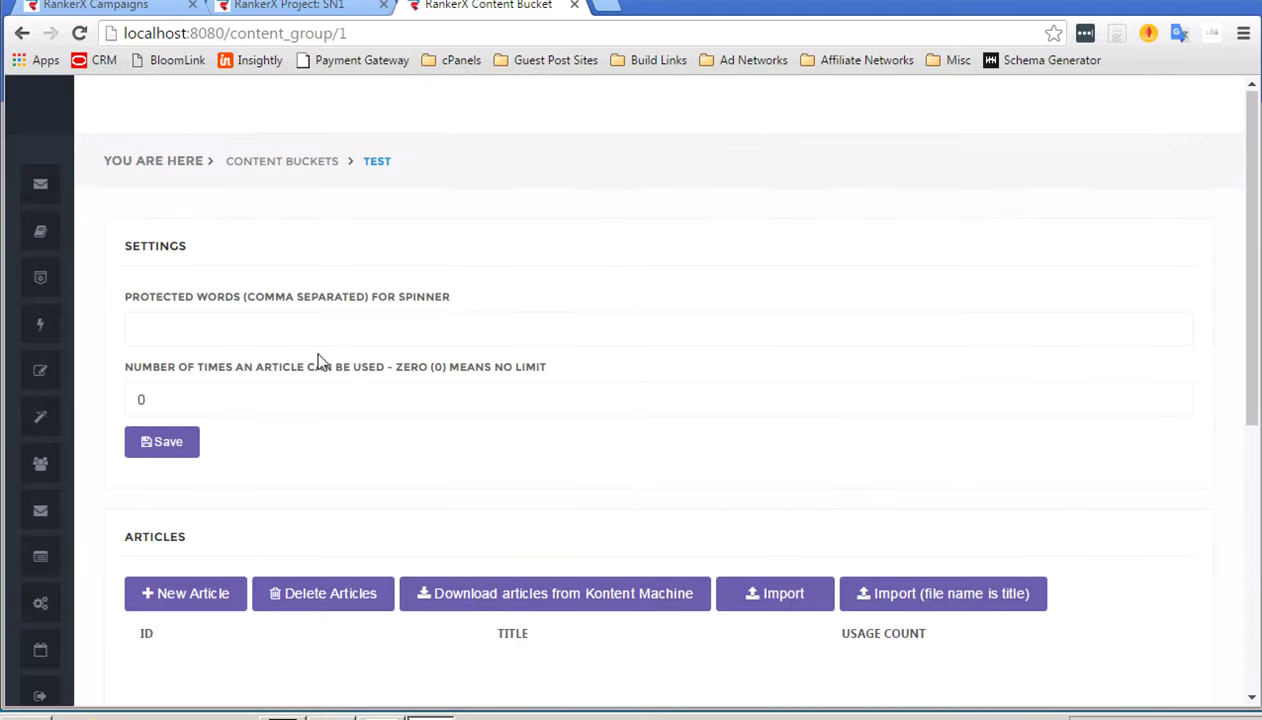
scroll(283, 308, down, 1)
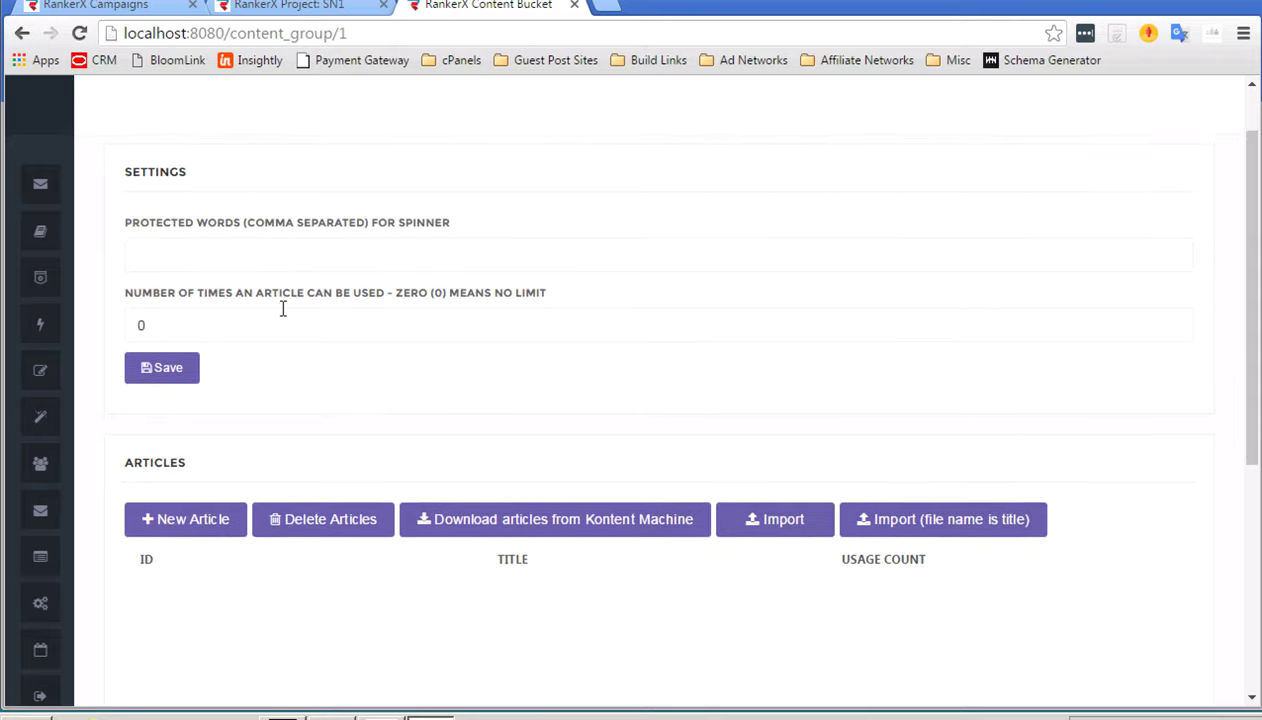
scroll(282, 310, up, 2)
scroll(239, 273, down, 3)
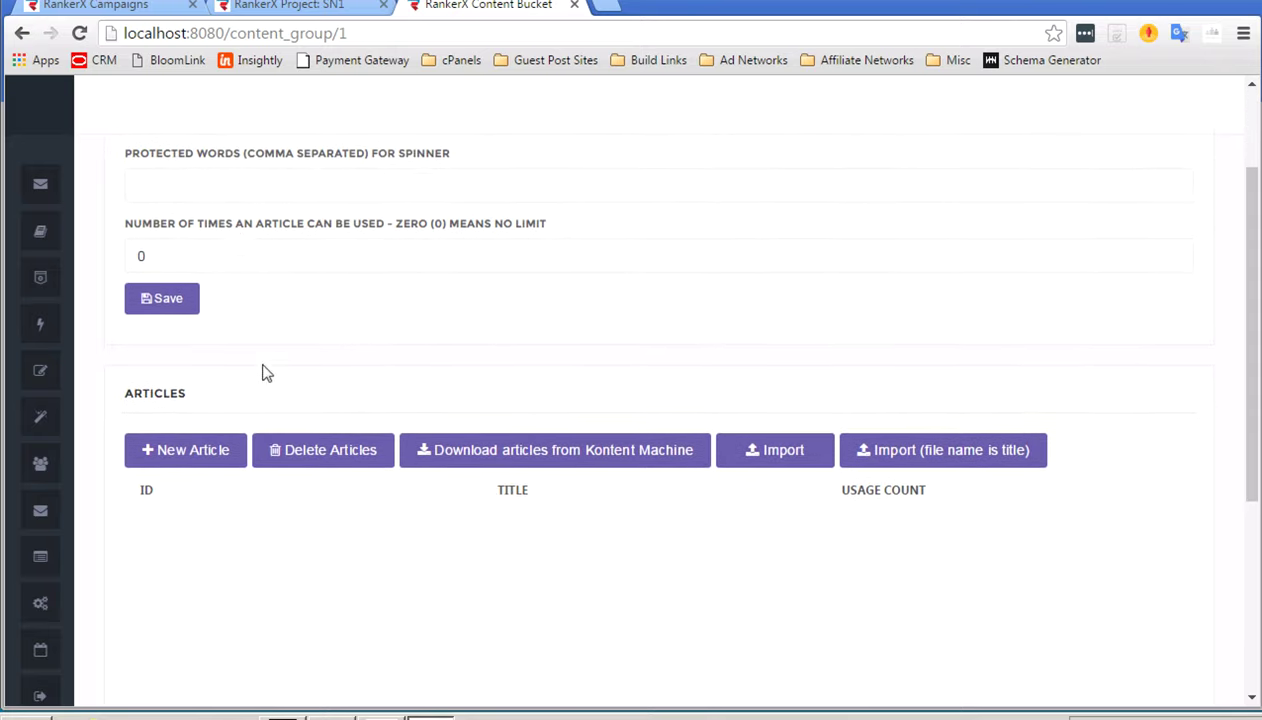
scroll(256, 366, up, 1)
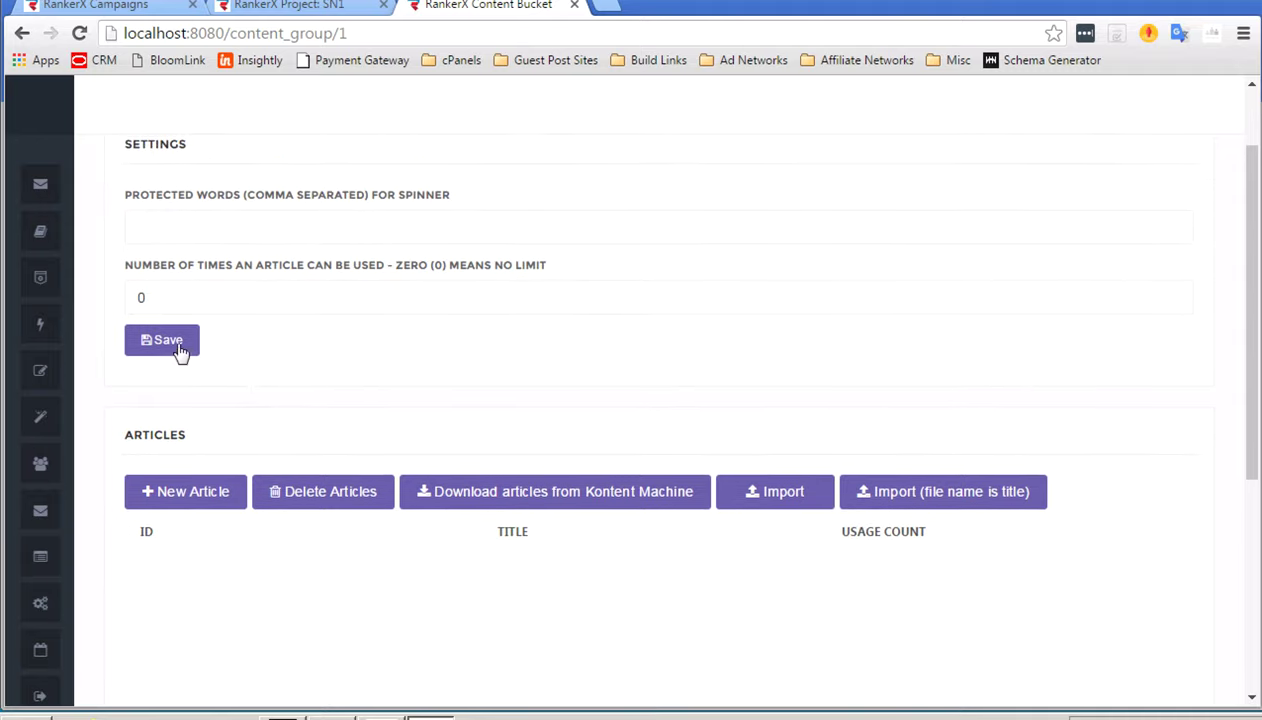
scroll(299, 394, down, 1)
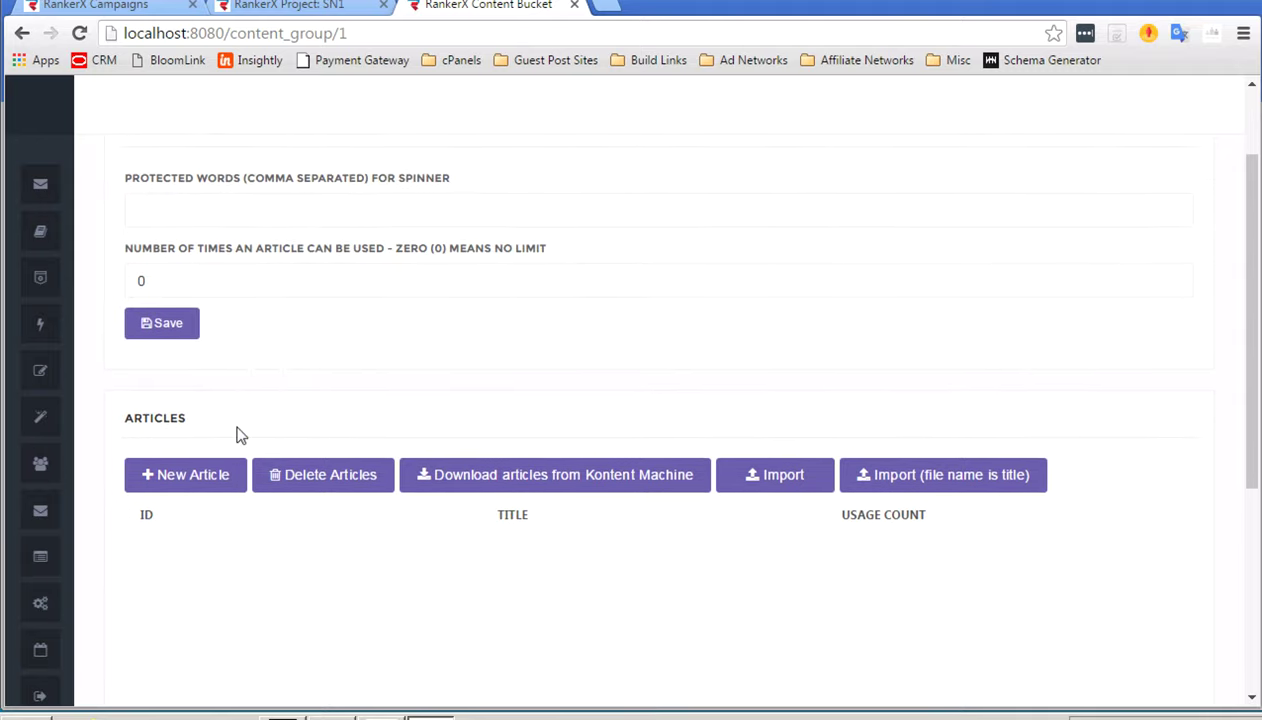
Add an affiliate marketing article filled with a 500-word piece downloaded from Article Builder
scroll(239, 434, down, 1)
click(195, 427)
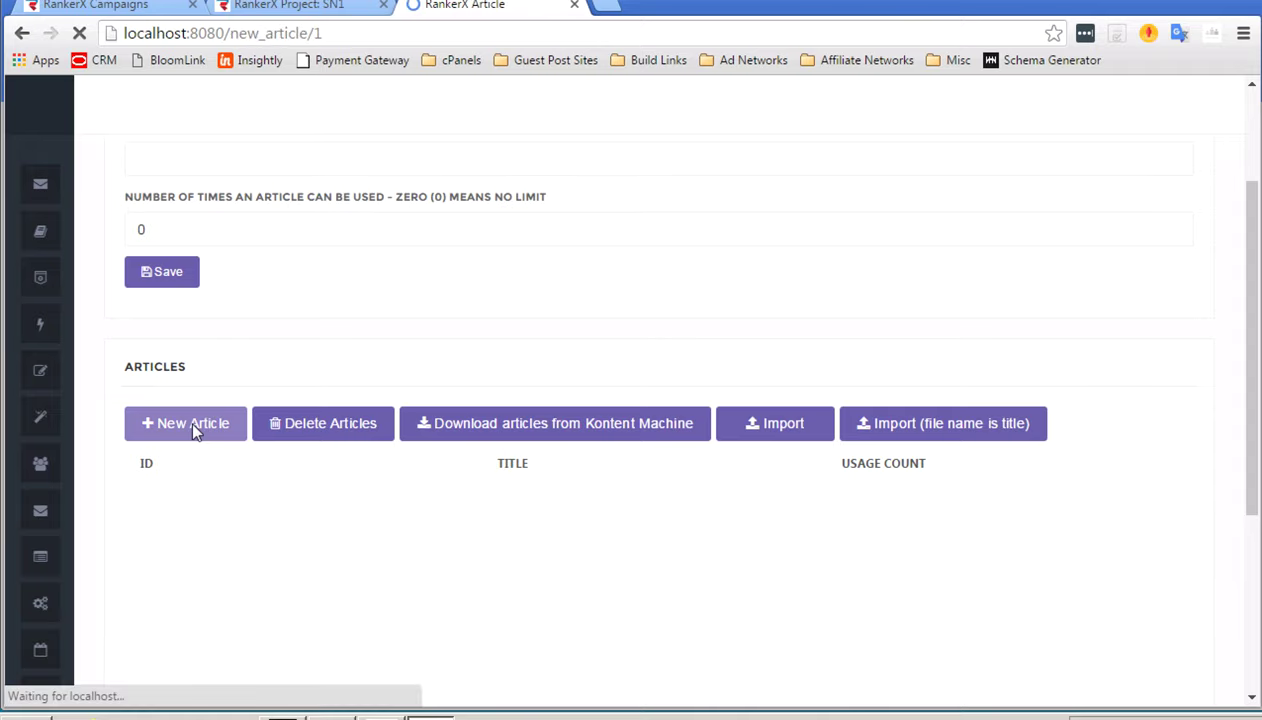
scroll(421, 337, down, 1)
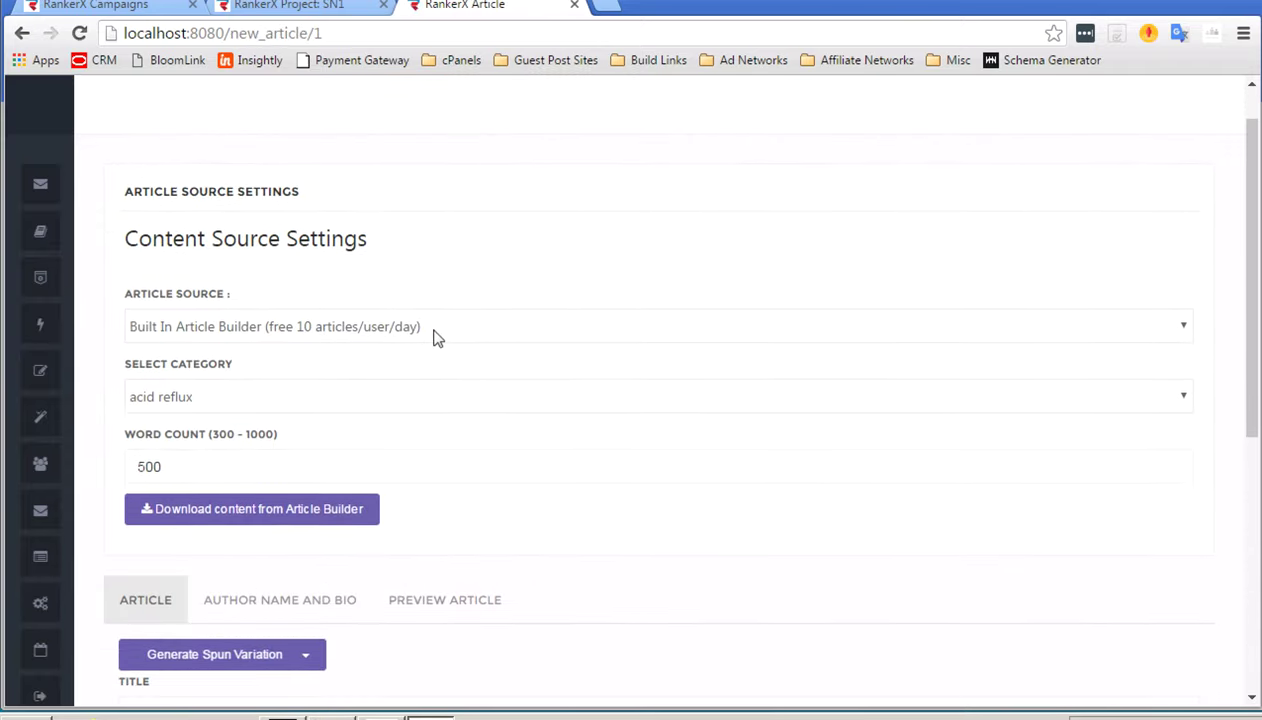
click(254, 400)
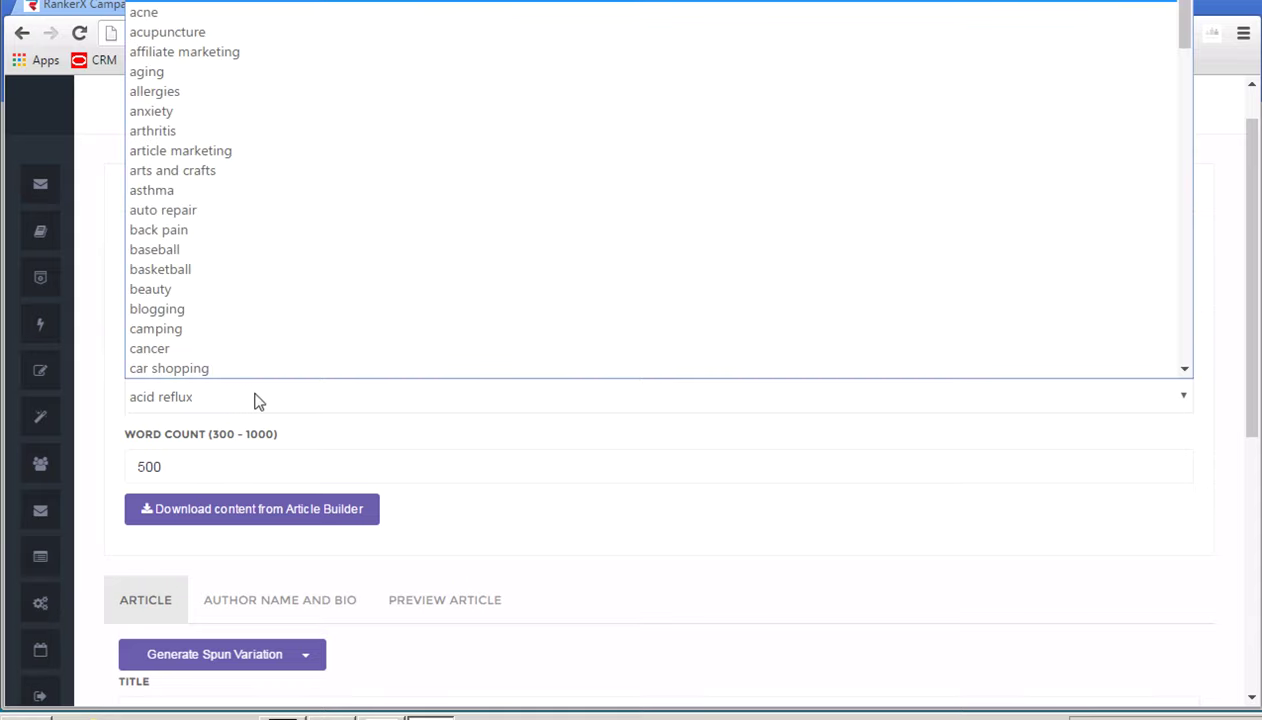
scroll(245, 284, down, 2)
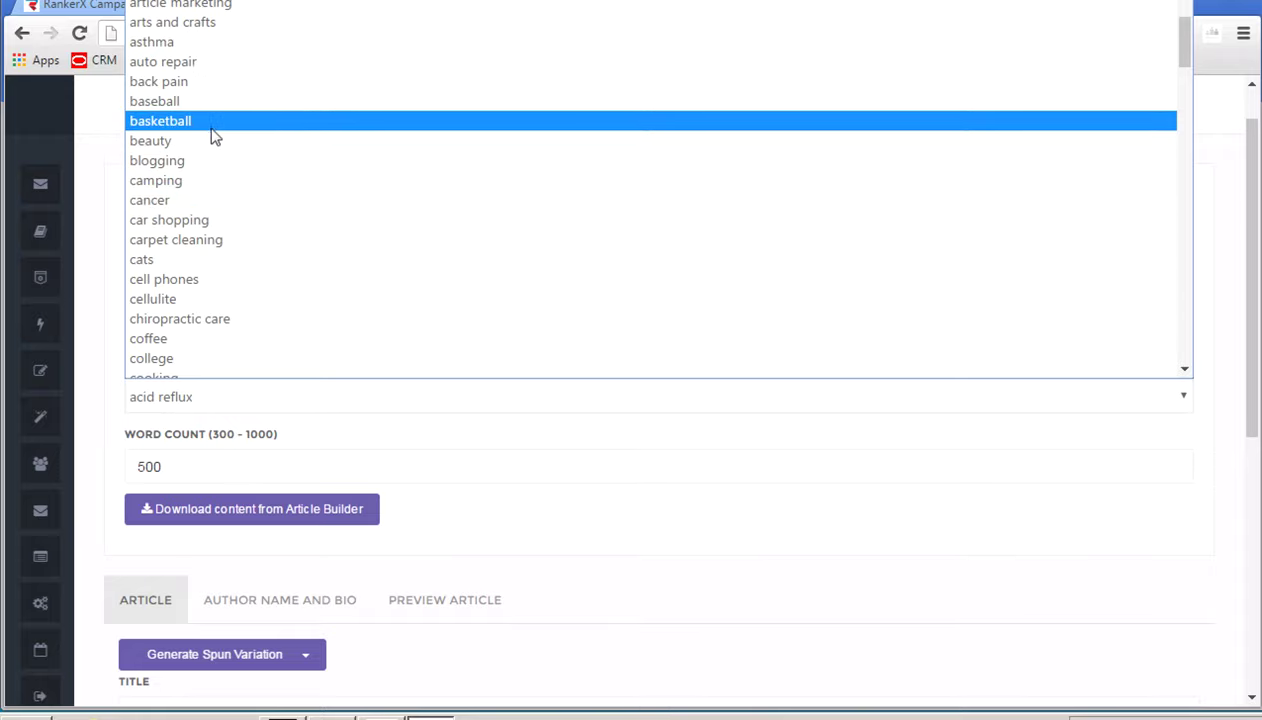
scroll(188, 95, up, 2)
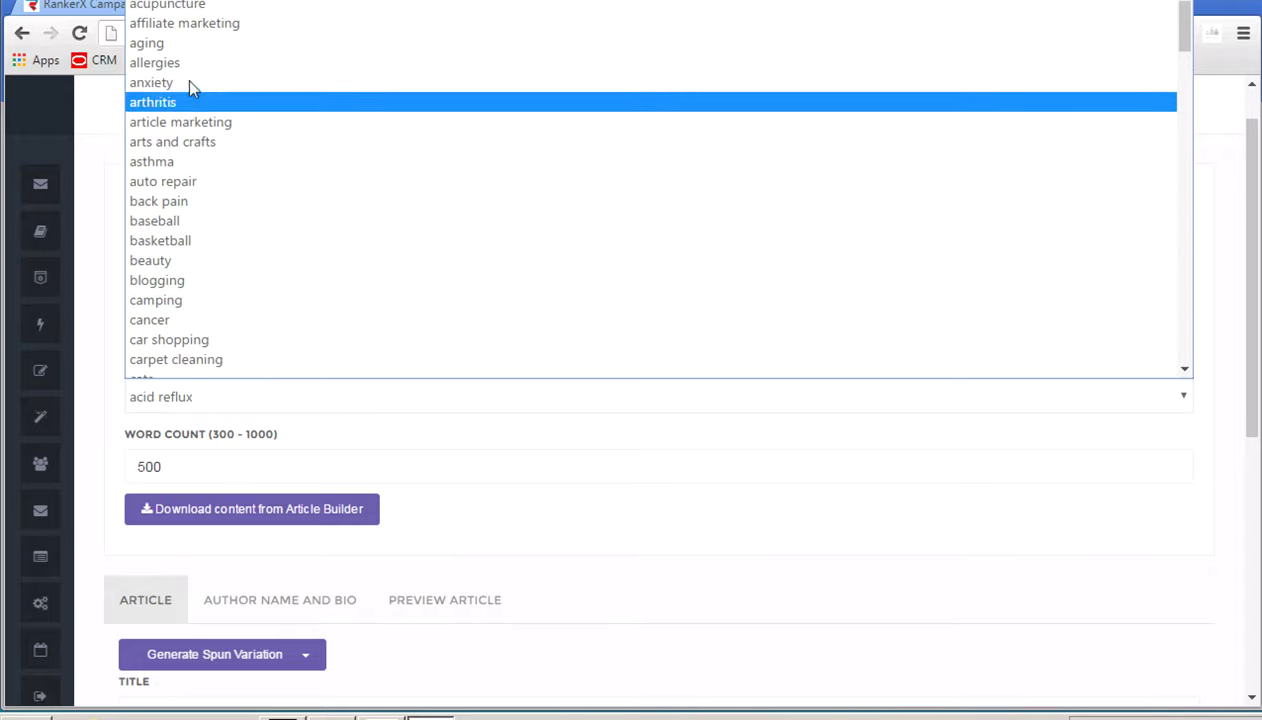
click(179, 26)
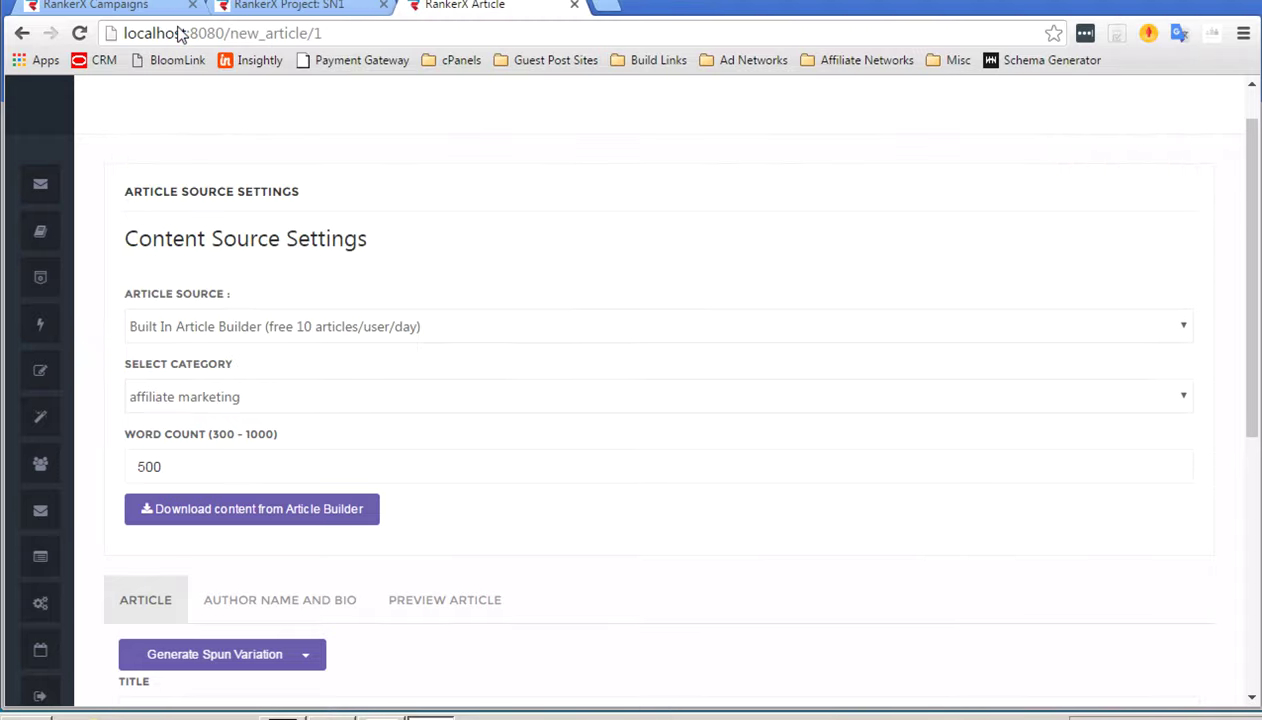
scroll(323, 316, down, 2)
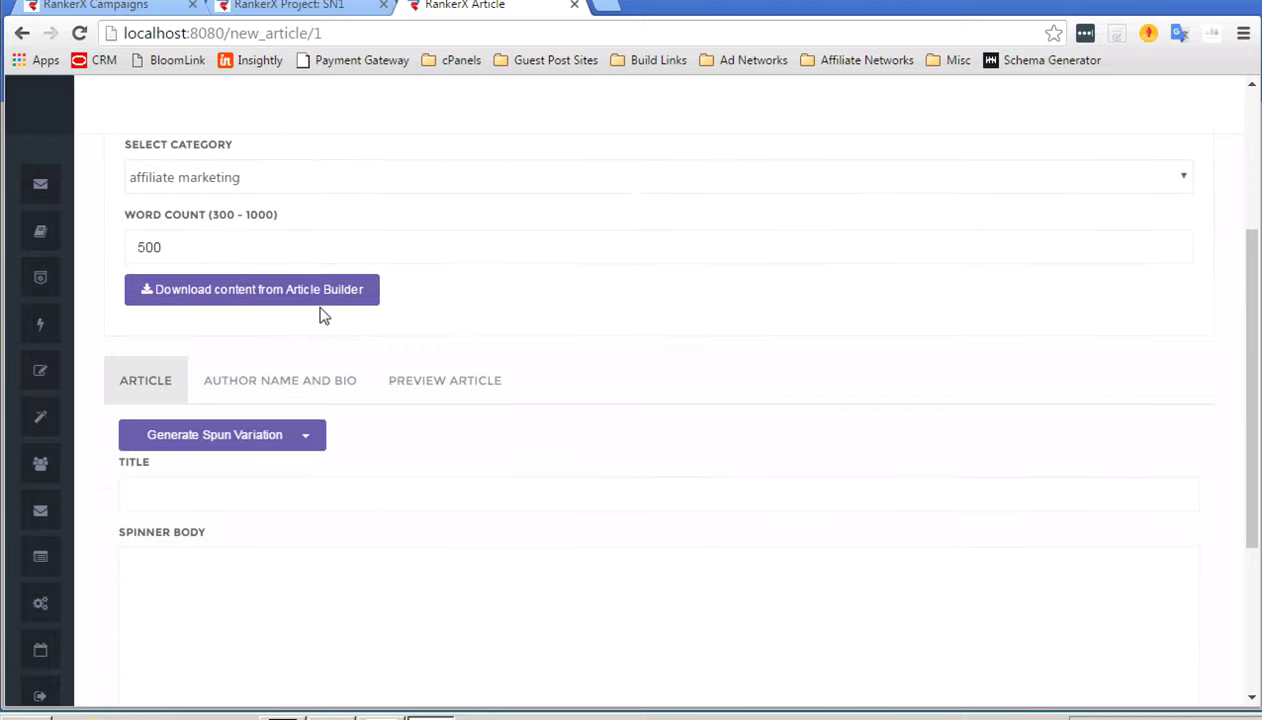
click(254, 293)
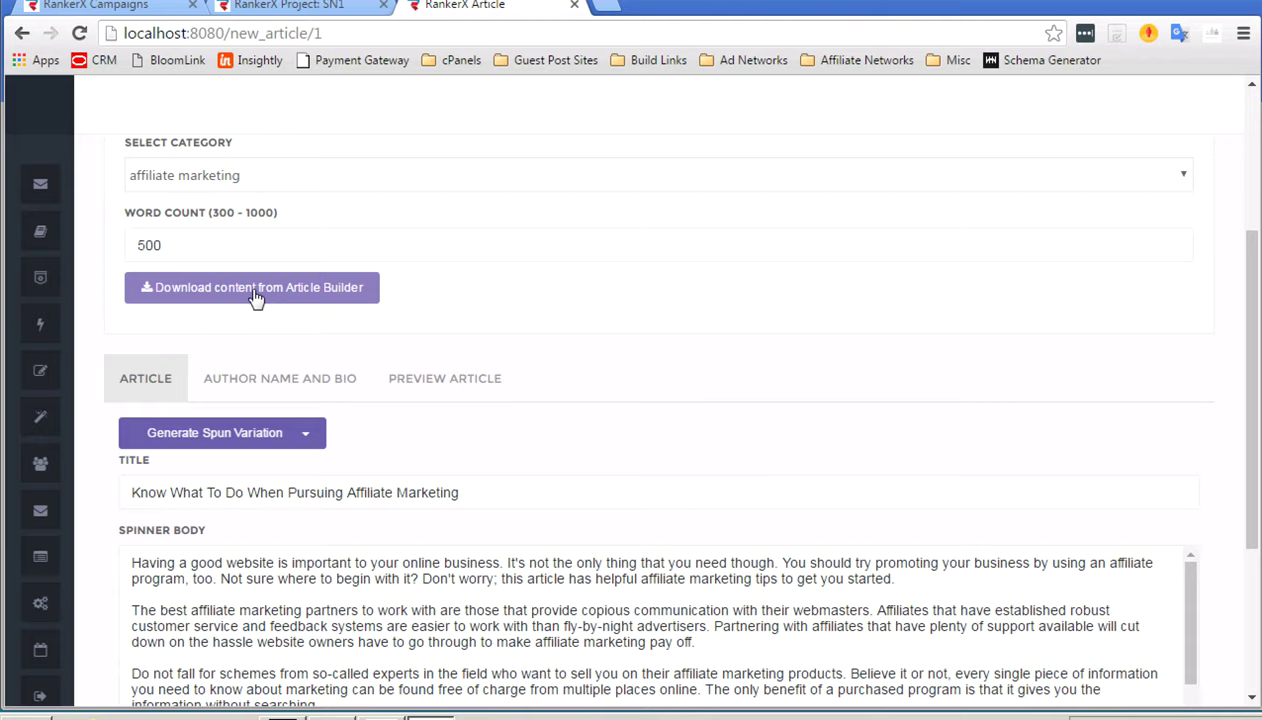
scroll(428, 431, down, 1)
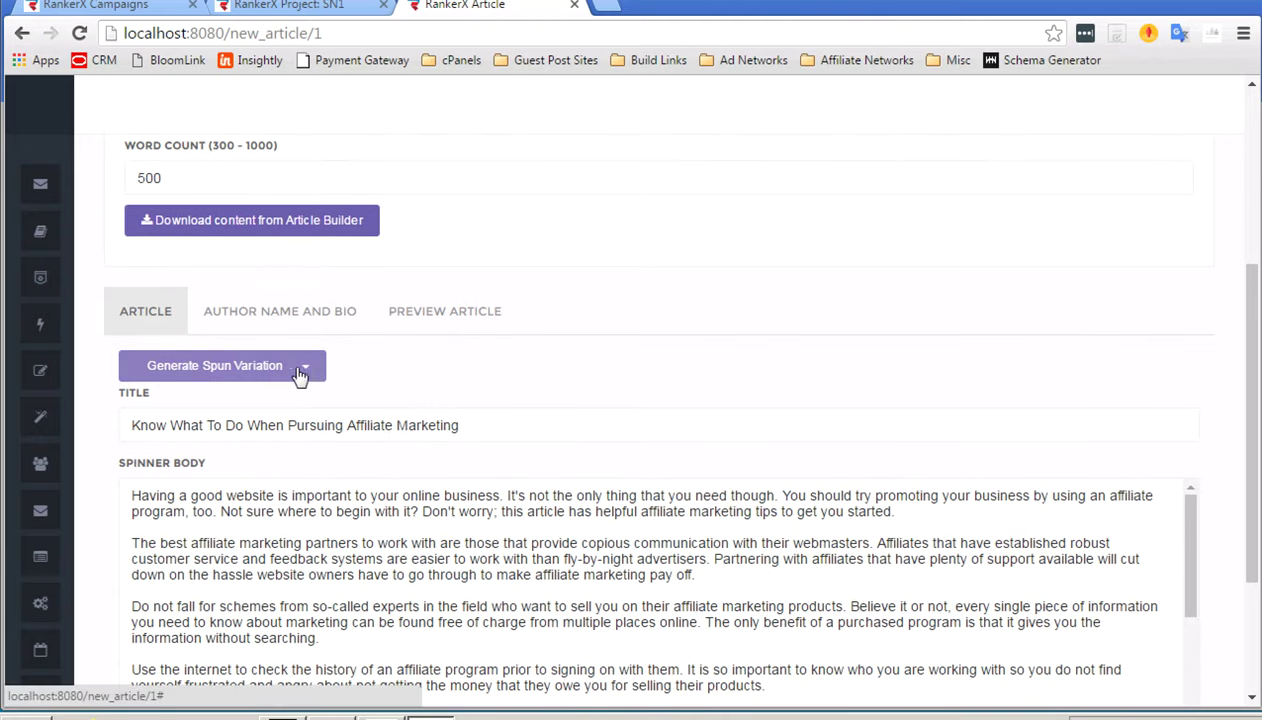
Spin the article's title and body into spintax with the Built-in Spinner
click(226, 367)
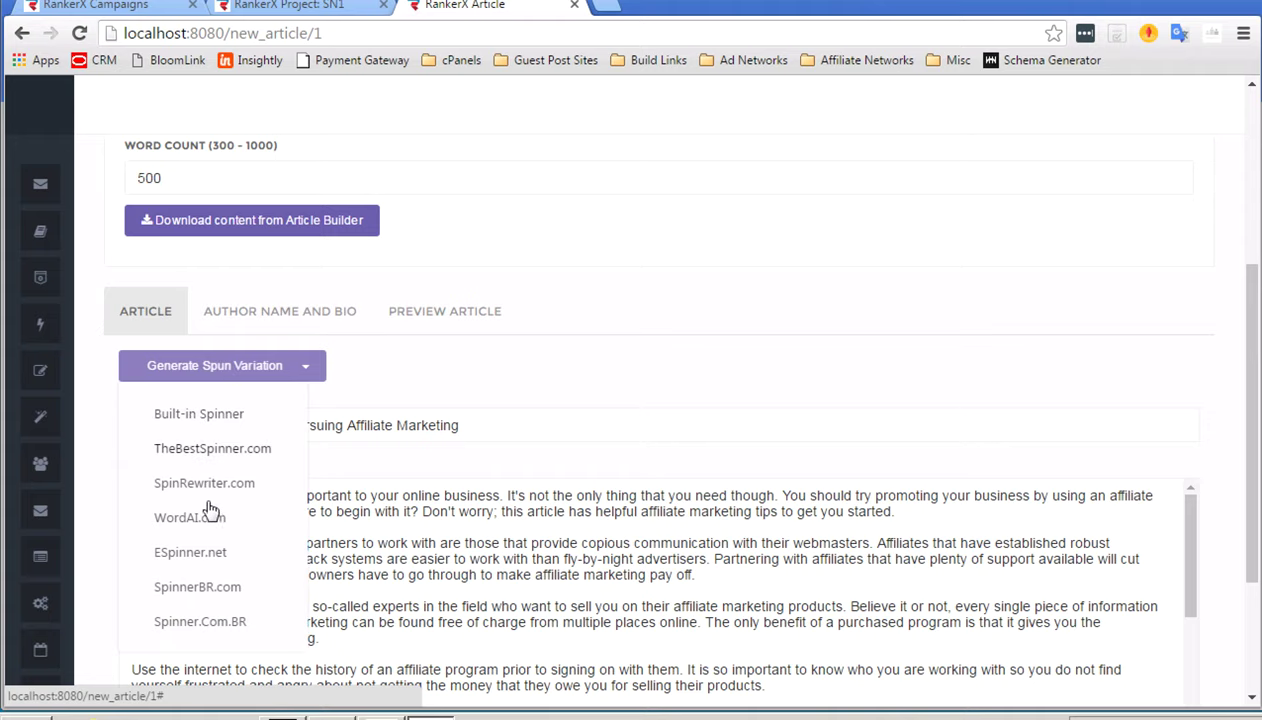
scroll(205, 515, down, 2)
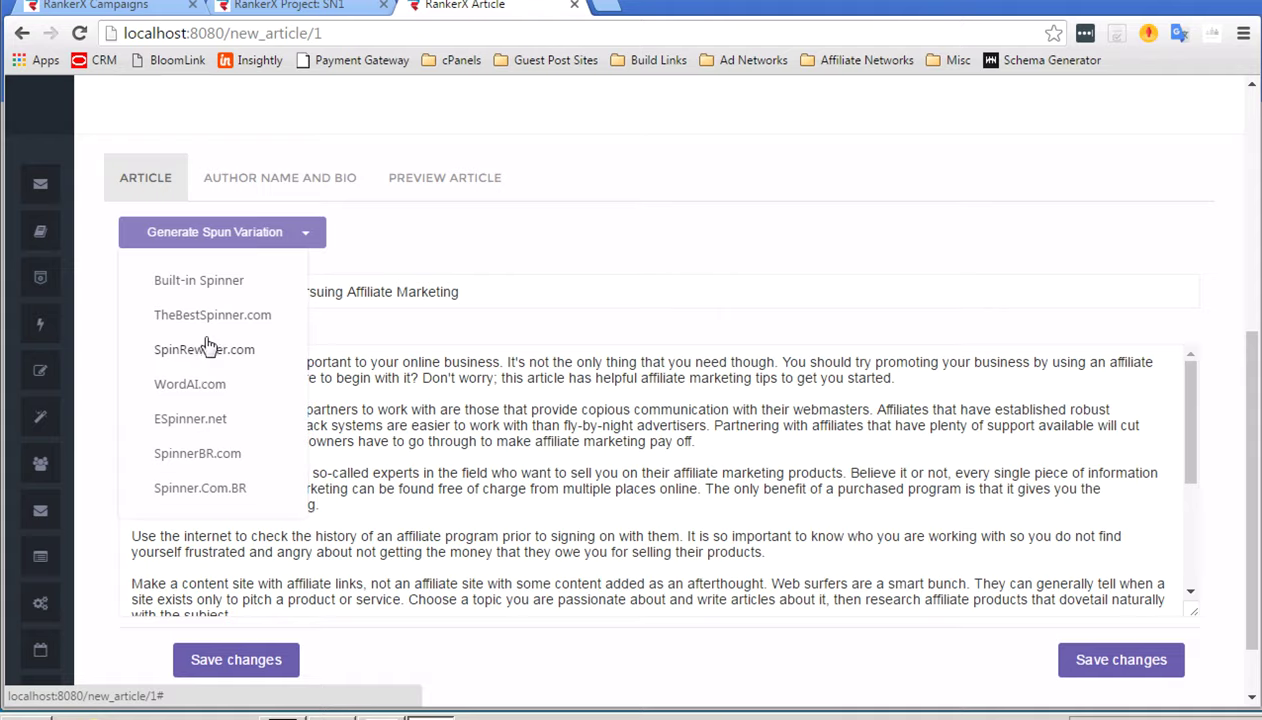
click(212, 284)
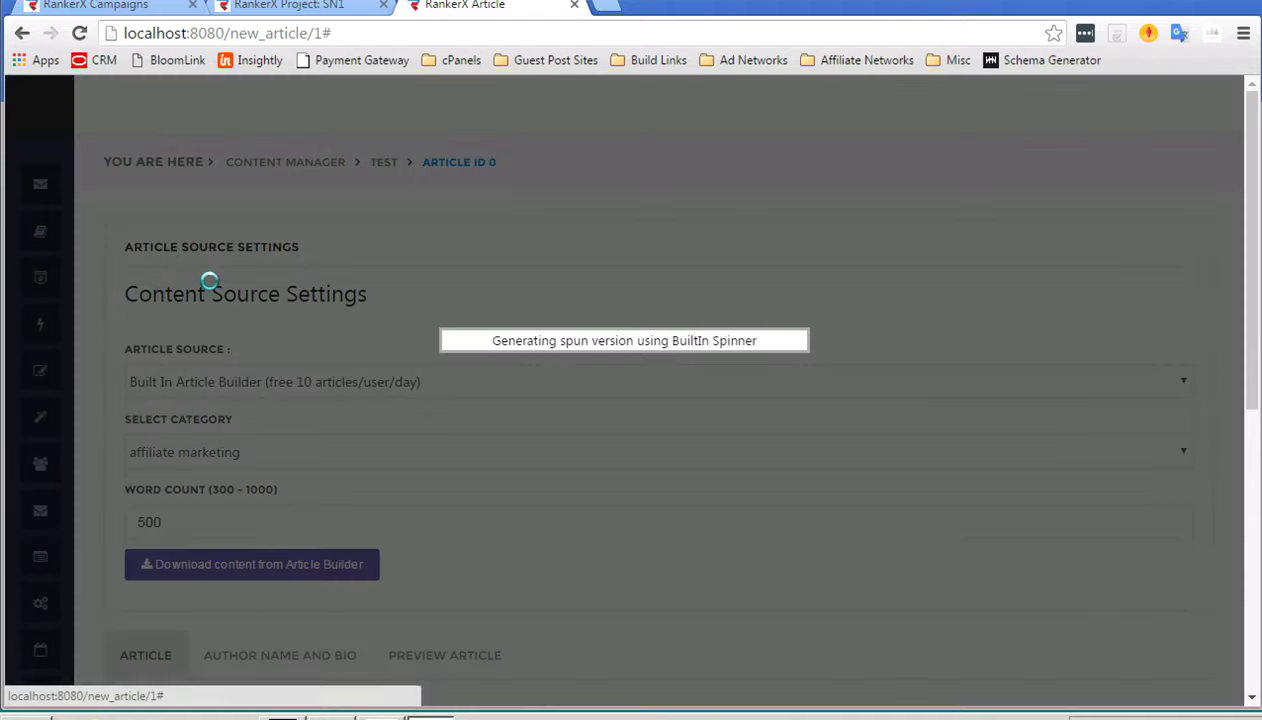
scroll(593, 303, down, 3)
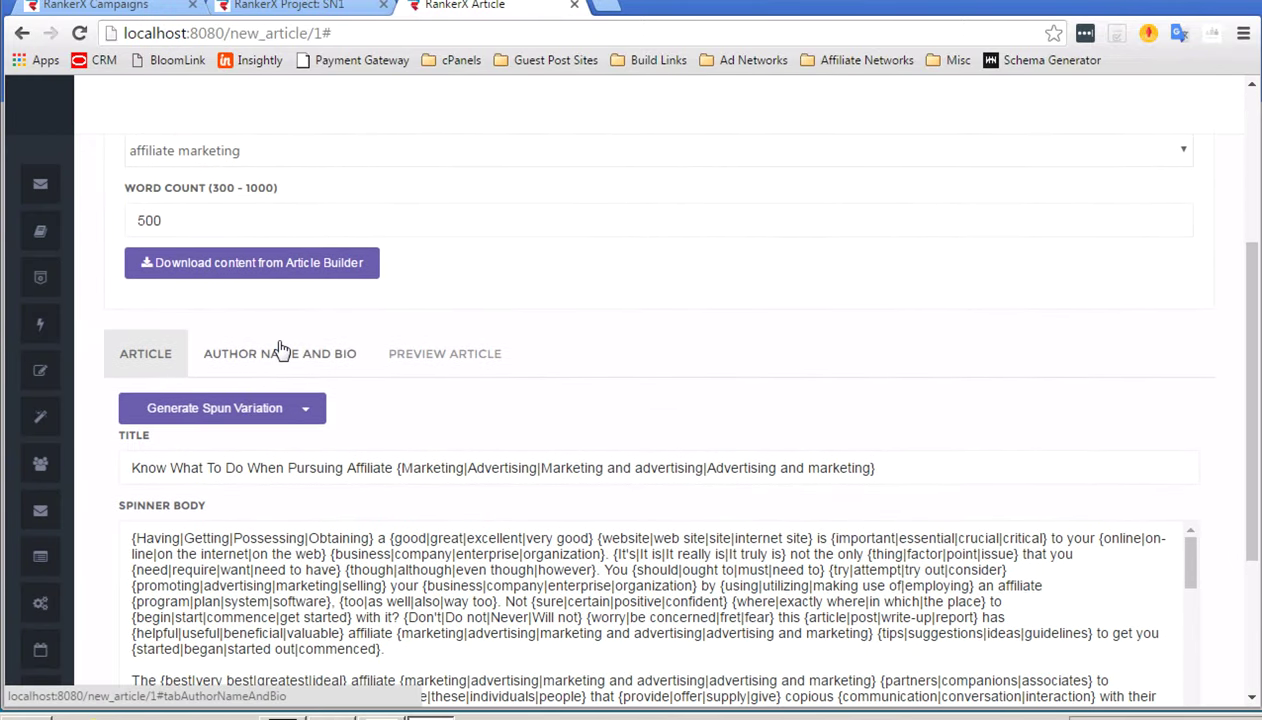
click(281, 362)
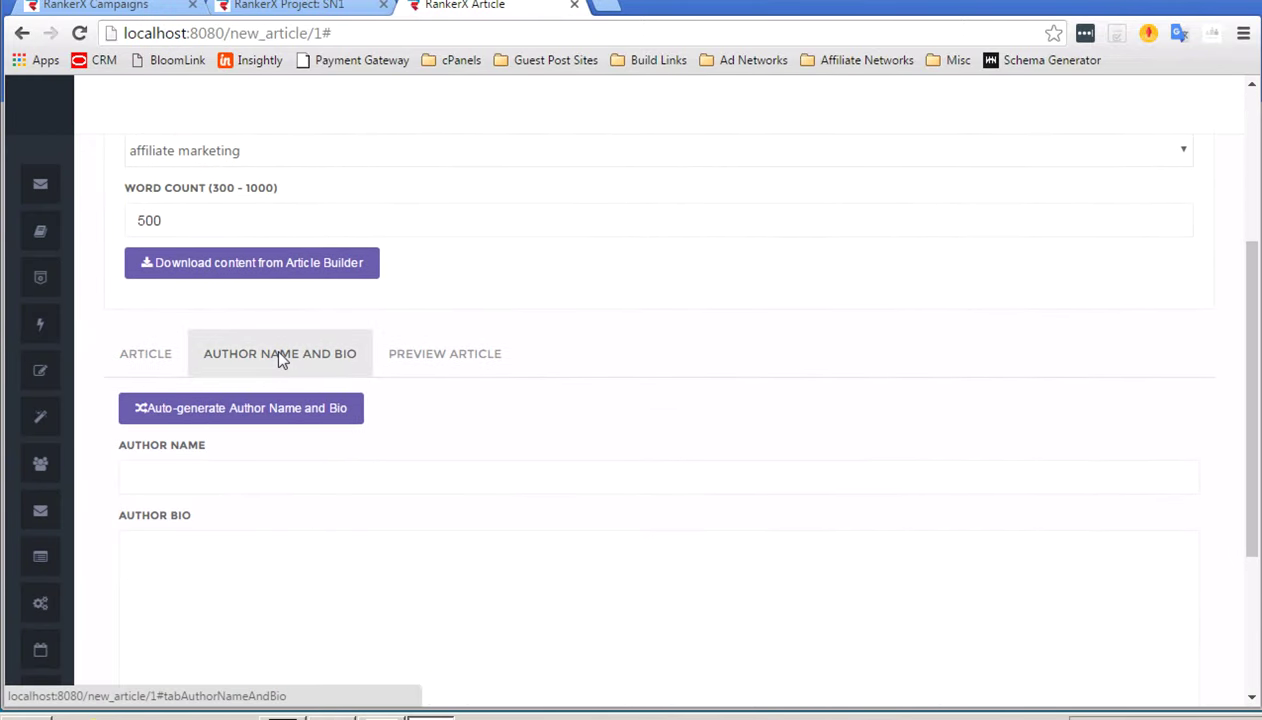
Auto-generate an author name and bio and render a spun preview of the article
click(228, 400)
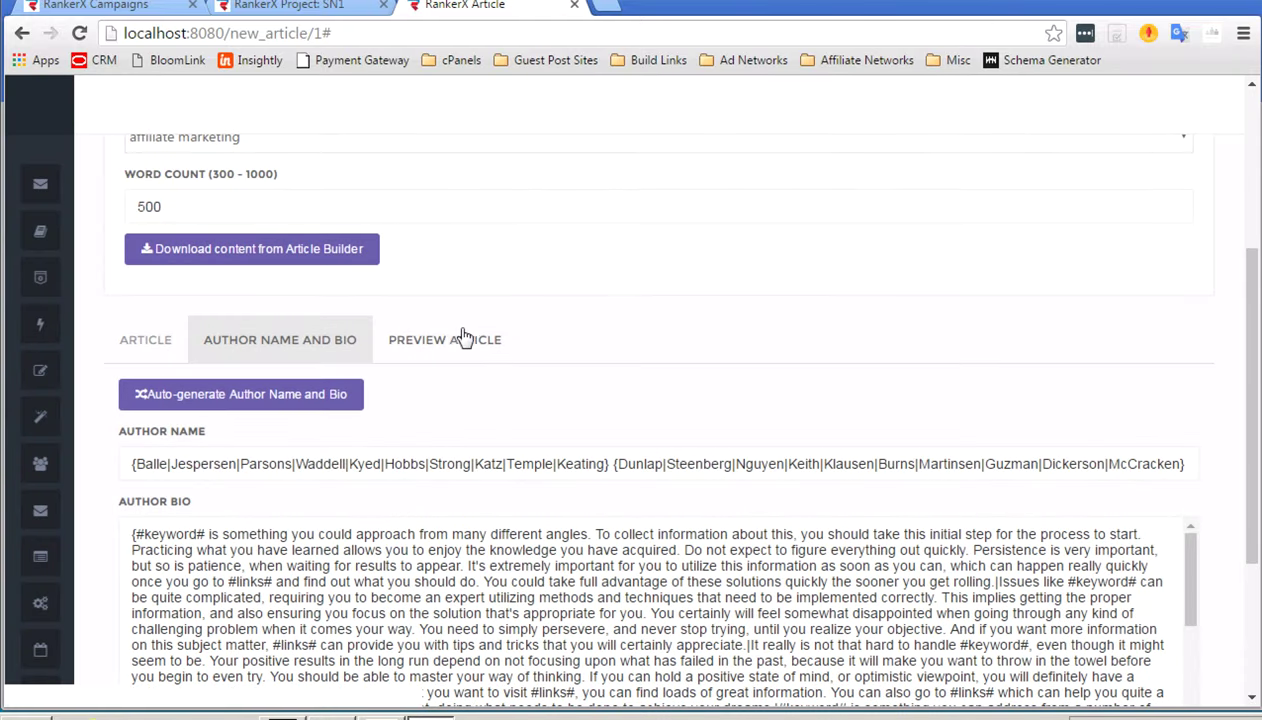
click(447, 341)
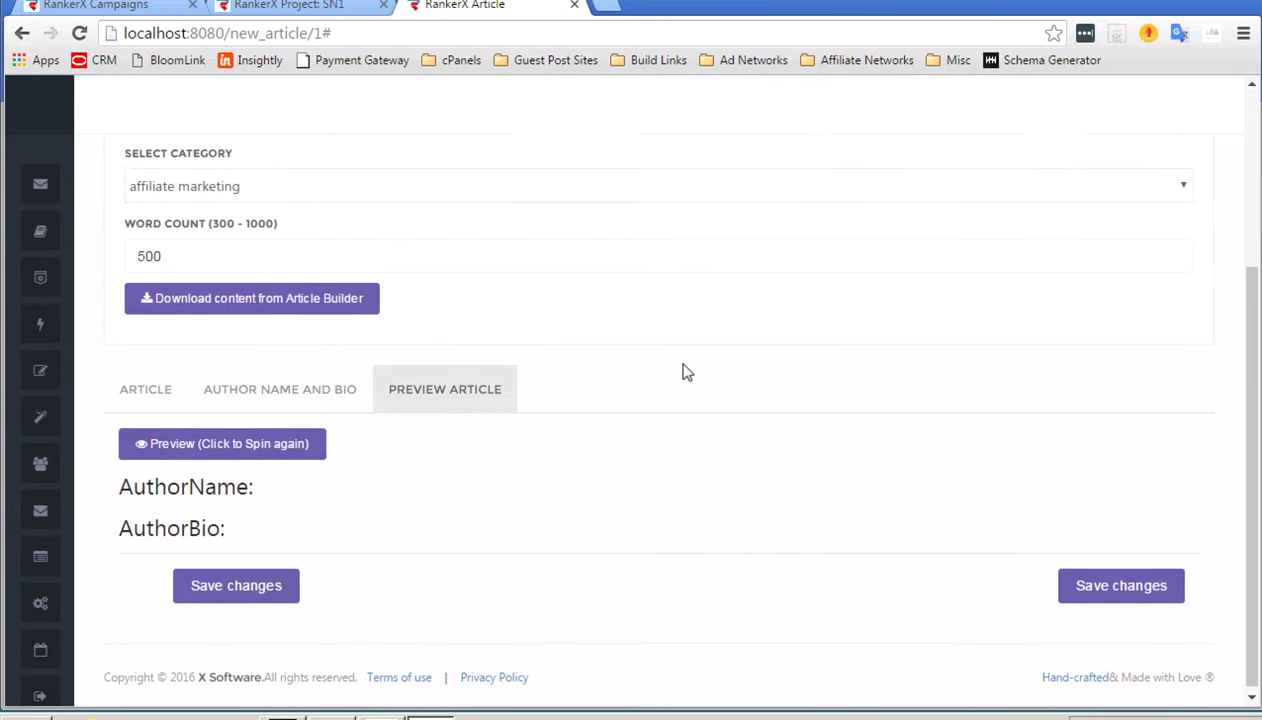
click(262, 440)
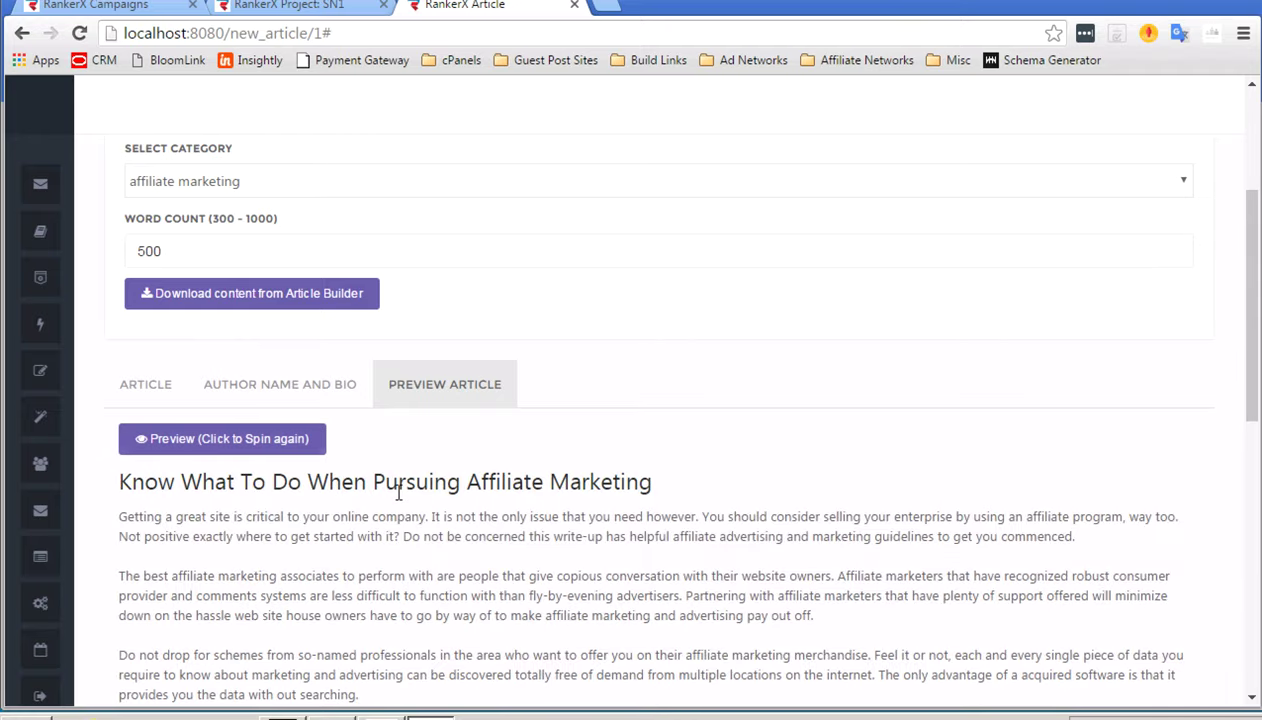
Review the spun preview and save the article with its author details
scroll(400, 488, down, 3)
scroll(398, 492, down, 2)
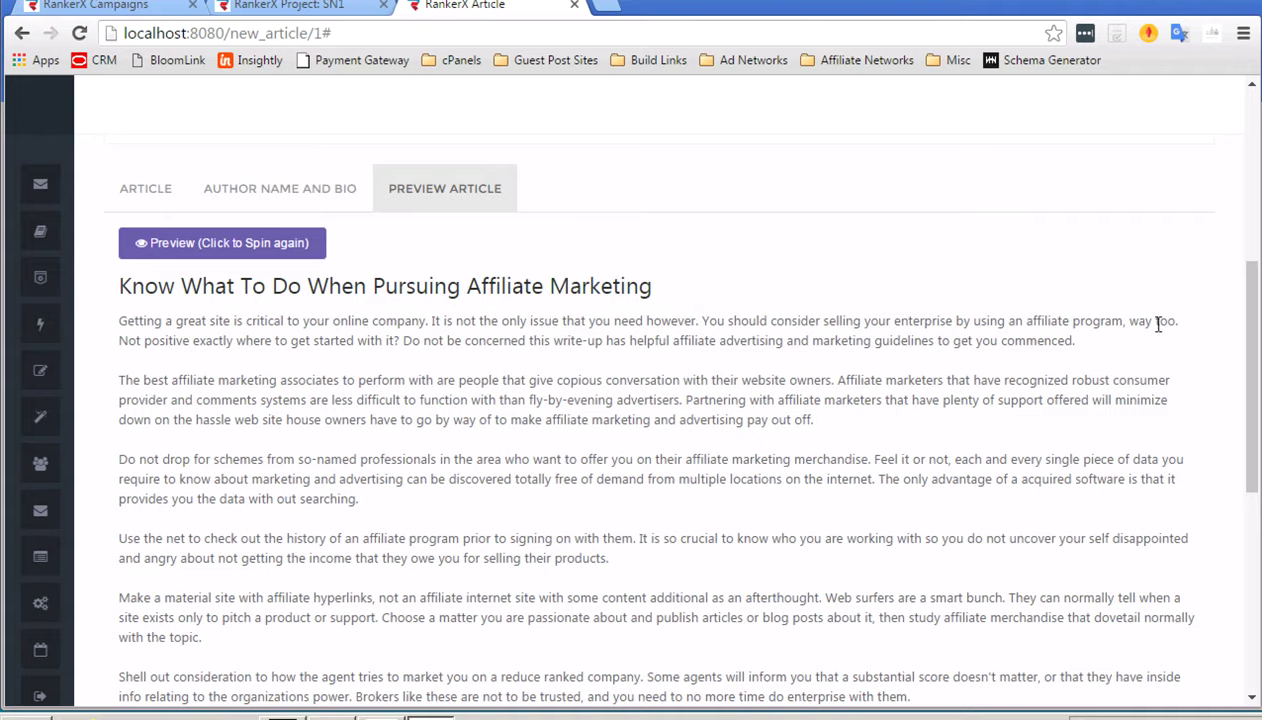
scroll(822, 360, down, 1)
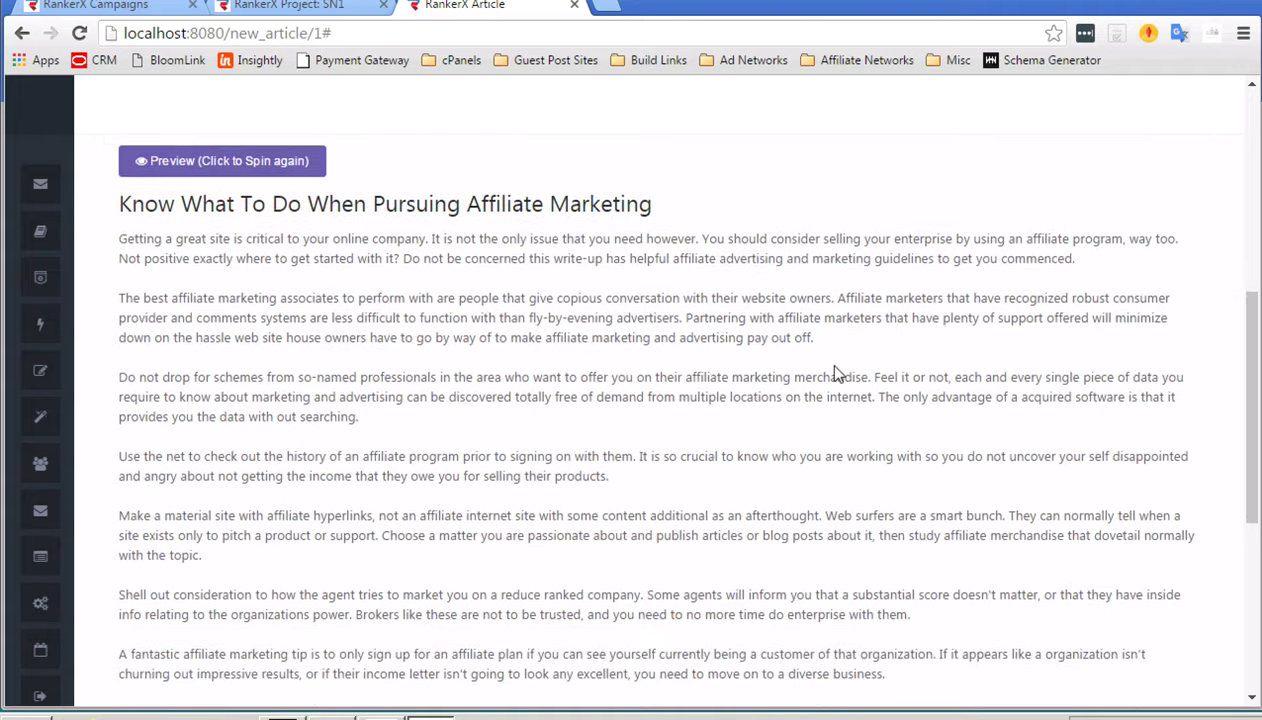
scroll(366, 390, down, 1)
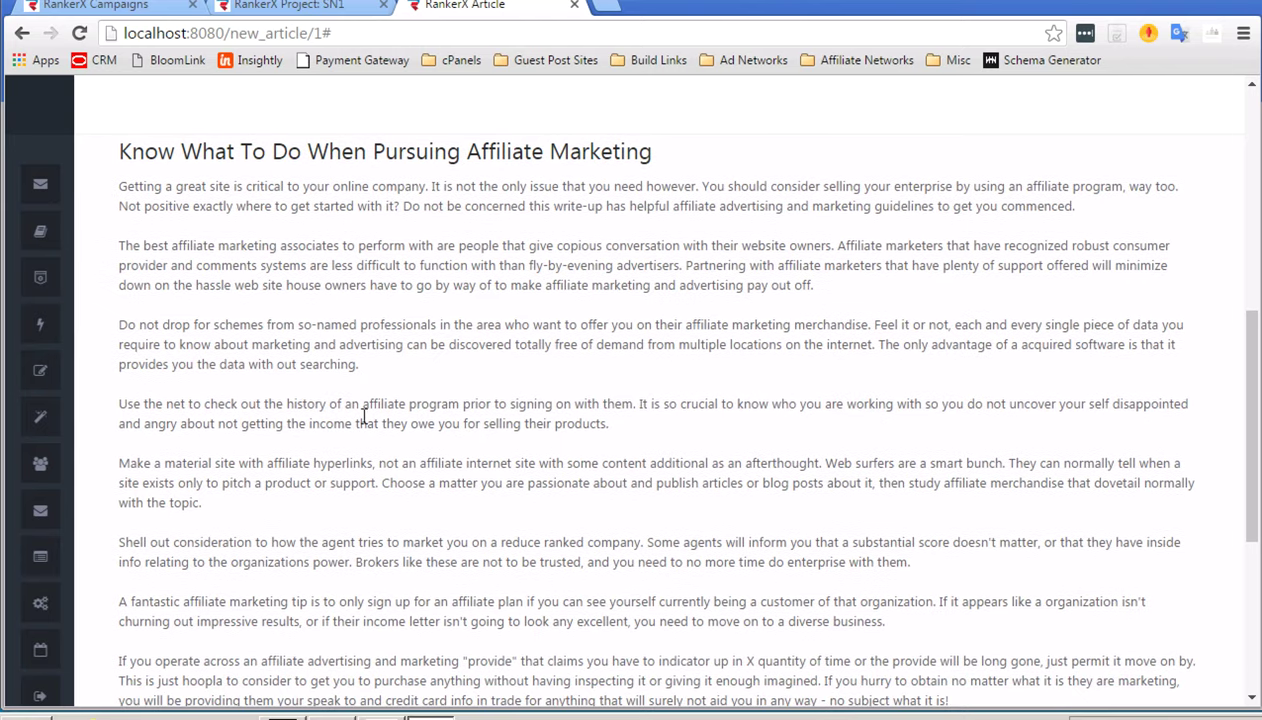
scroll(366, 400, up, 2)
scroll(364, 415, down, 1)
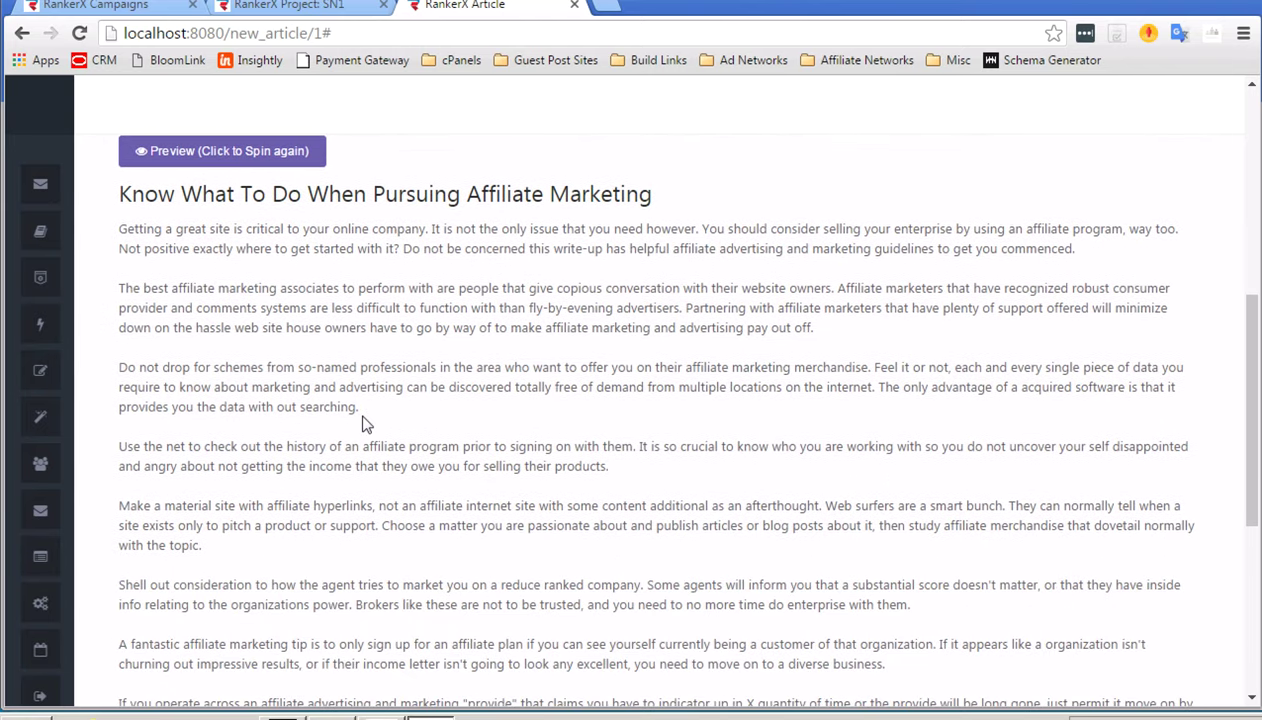
scroll(364, 424, down, 1)
scroll(360, 423, up, 3)
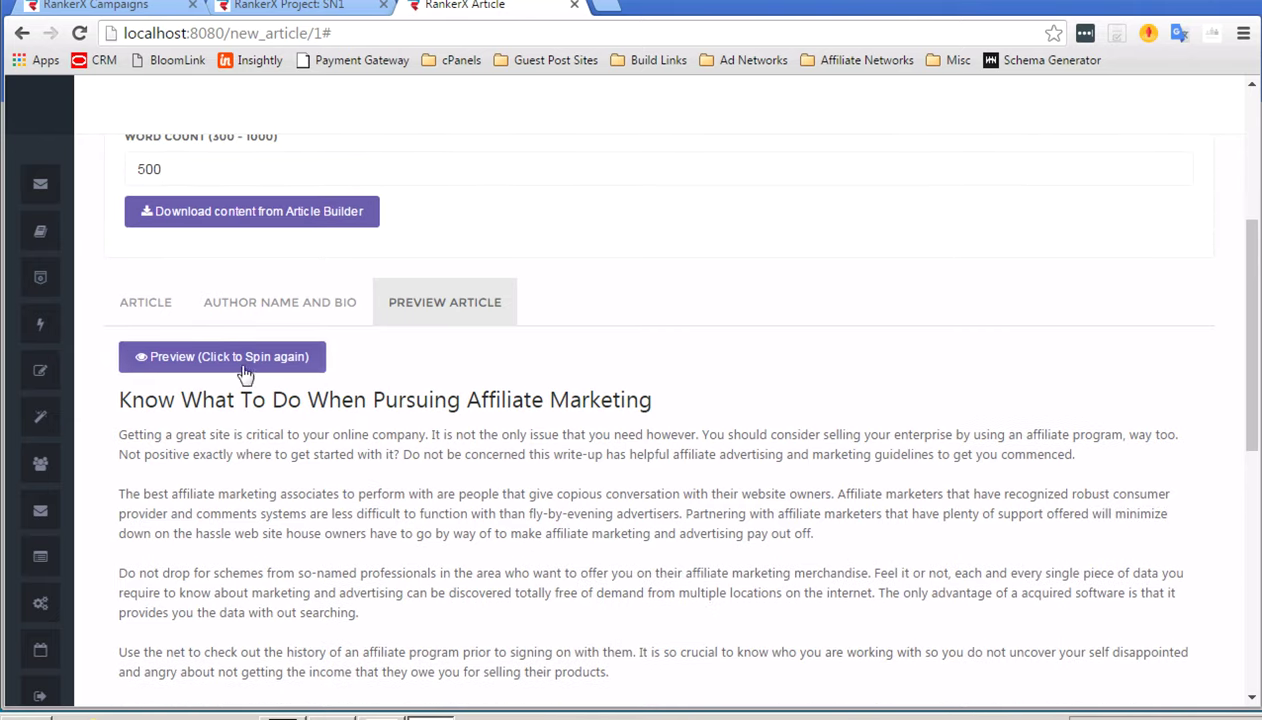
scroll(185, 310, up, 1)
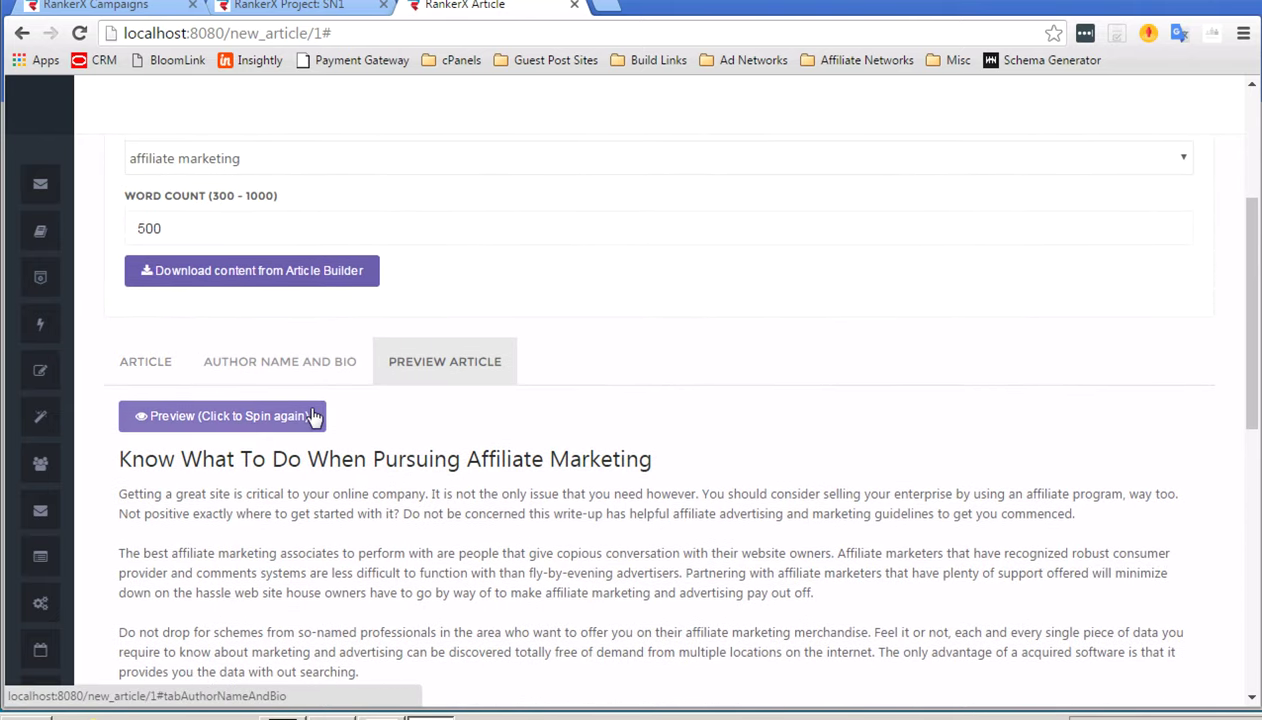
scroll(313, 416, down, 10)
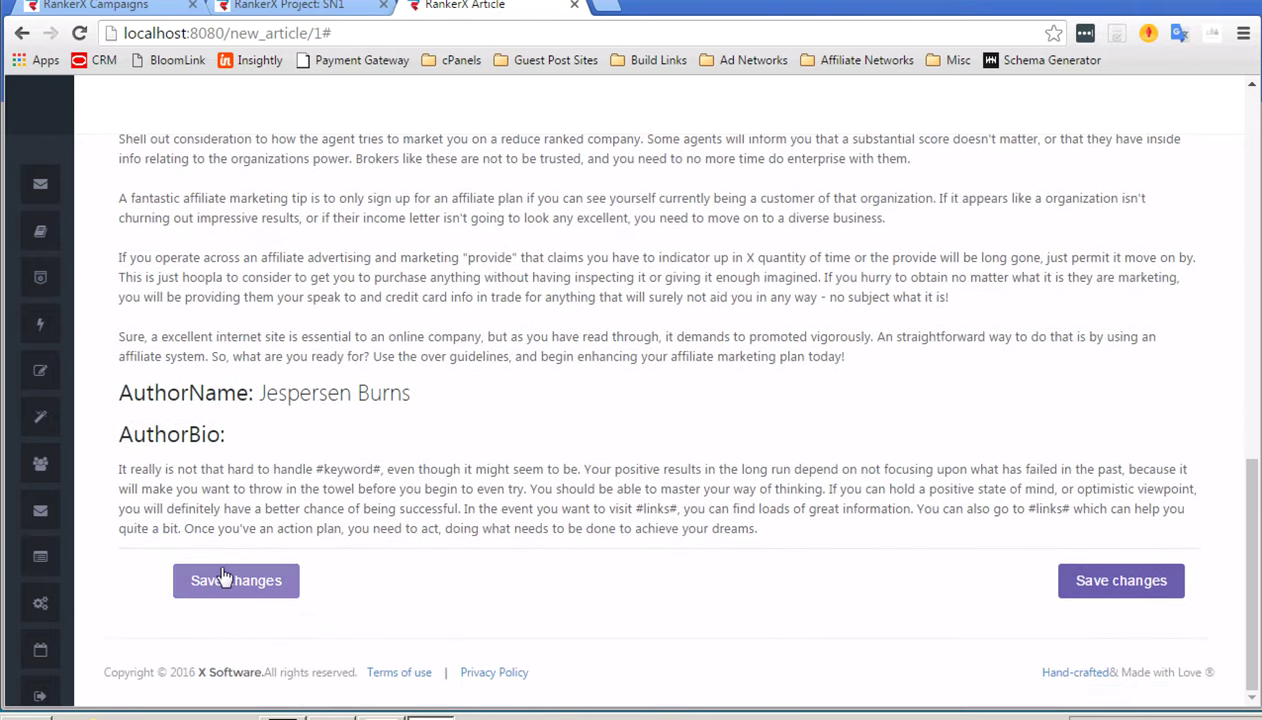
click(225, 578)
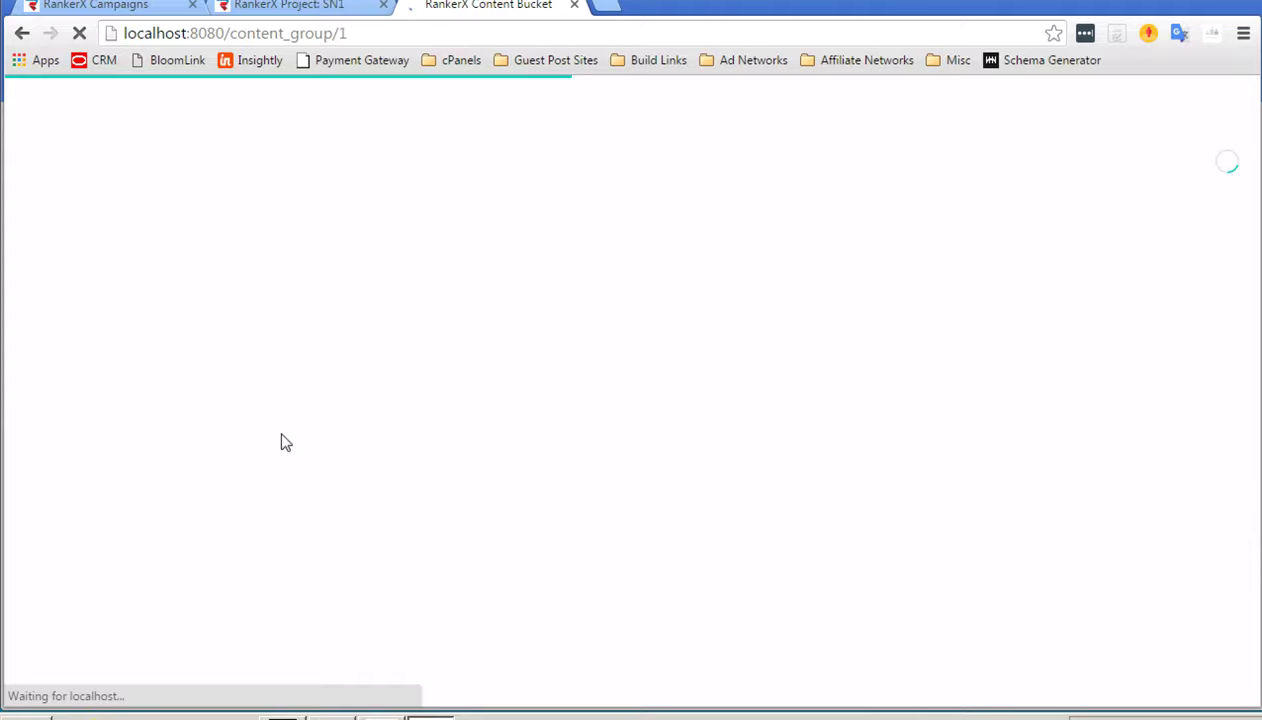
Import the 'sort project' campaign's articles from Kontent Machine into the test bucket
scroll(404, 445, down, 2)
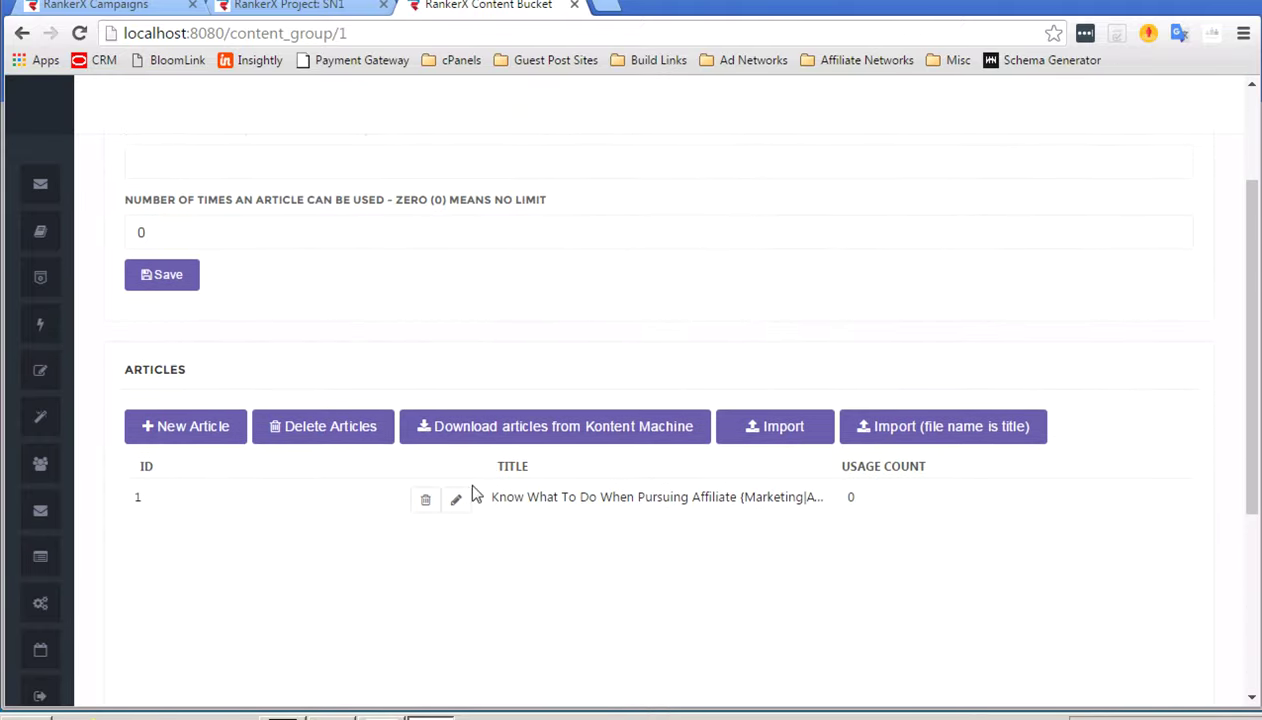
click(585, 428)
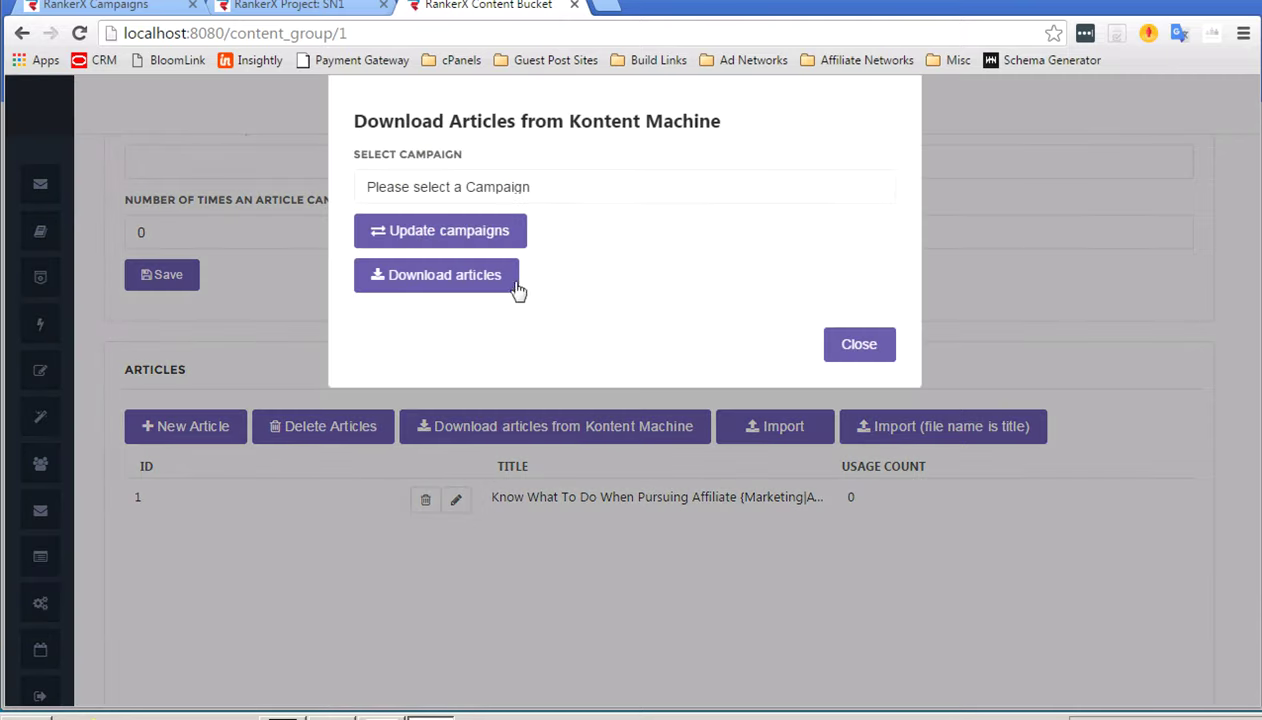
click(521, 187)
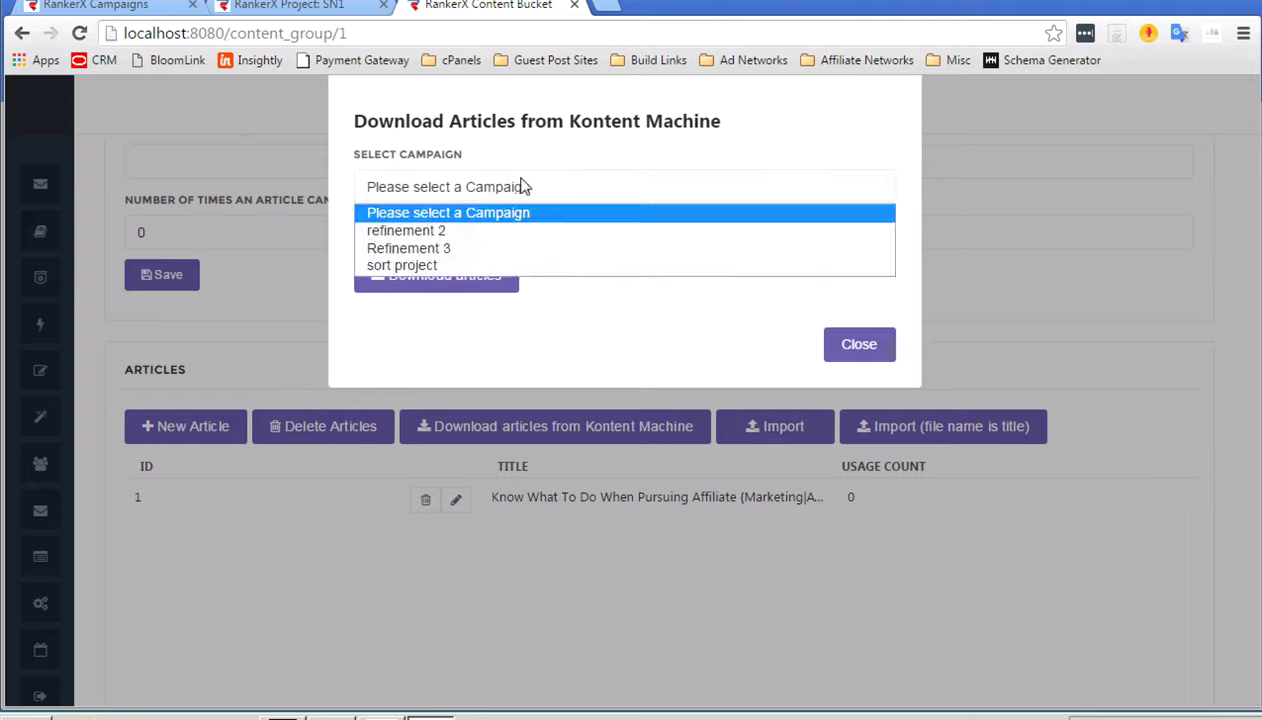
click(419, 266)
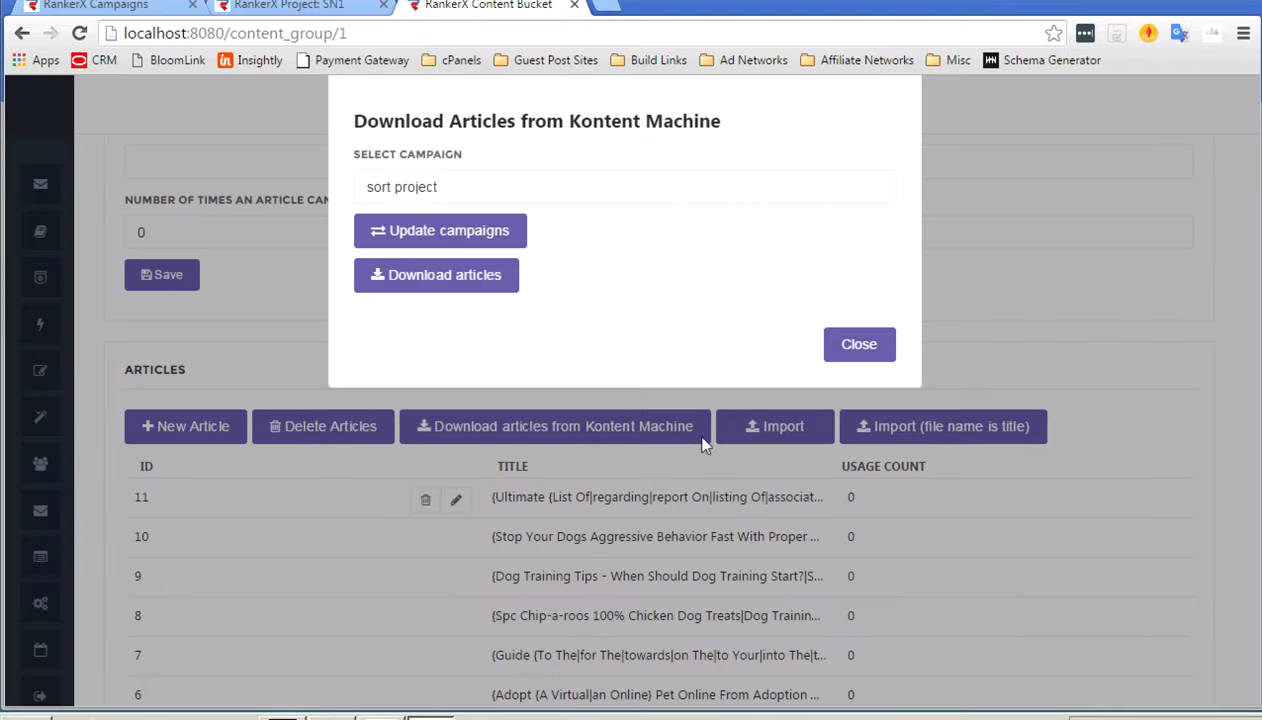
click(857, 346)
scroll(620, 313, down, 2)
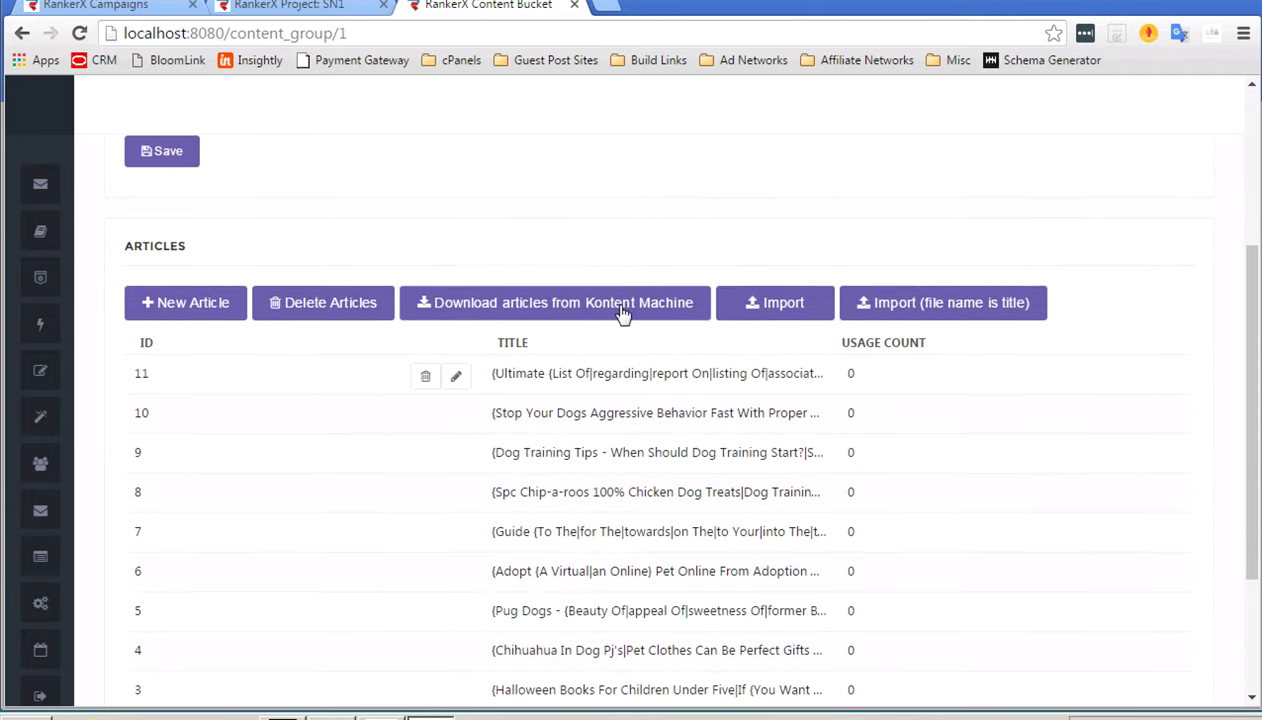
scroll(620, 313, down, 1)
scroll(620, 313, down, 2)
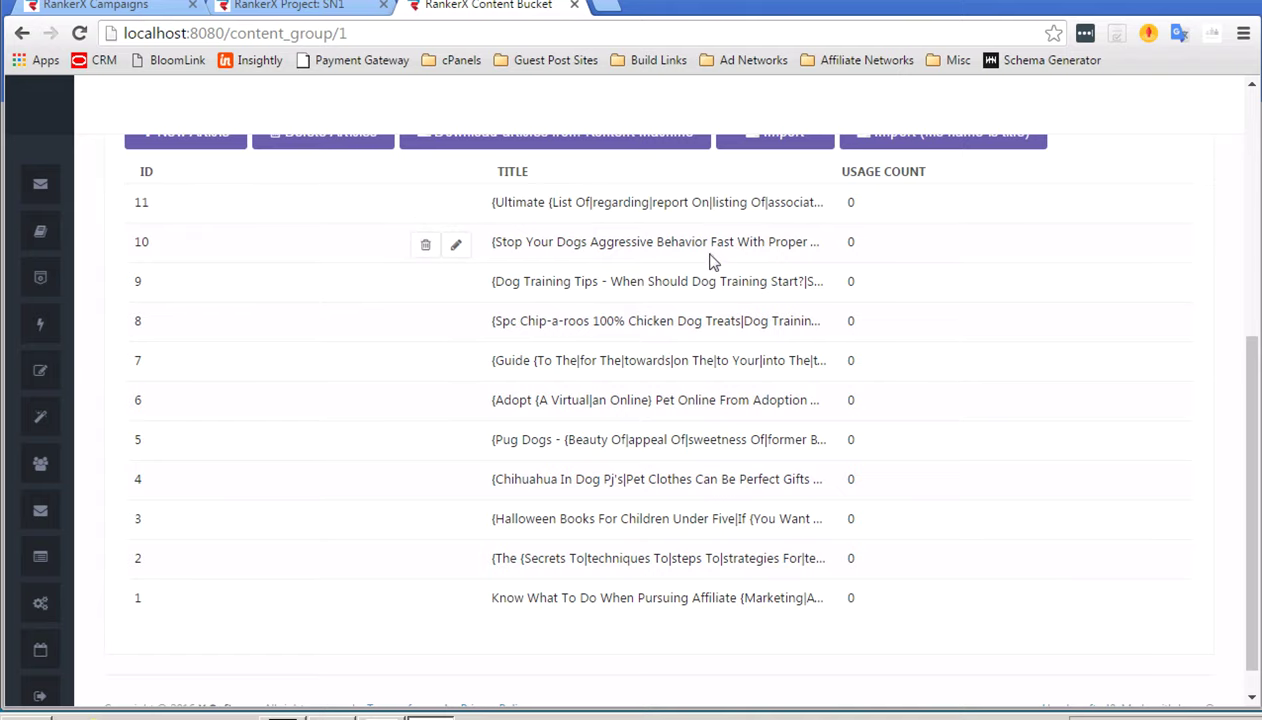
scroll(890, 344, down, 1)
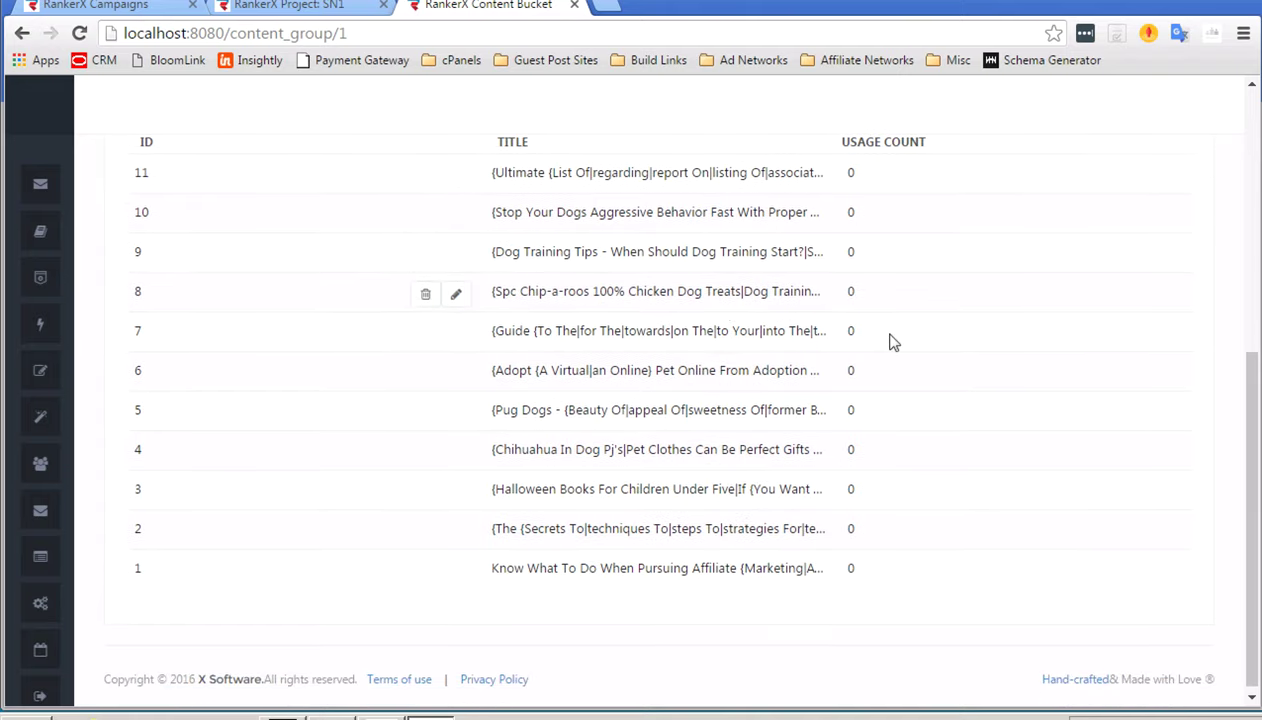
scroll(890, 344, up, 2)
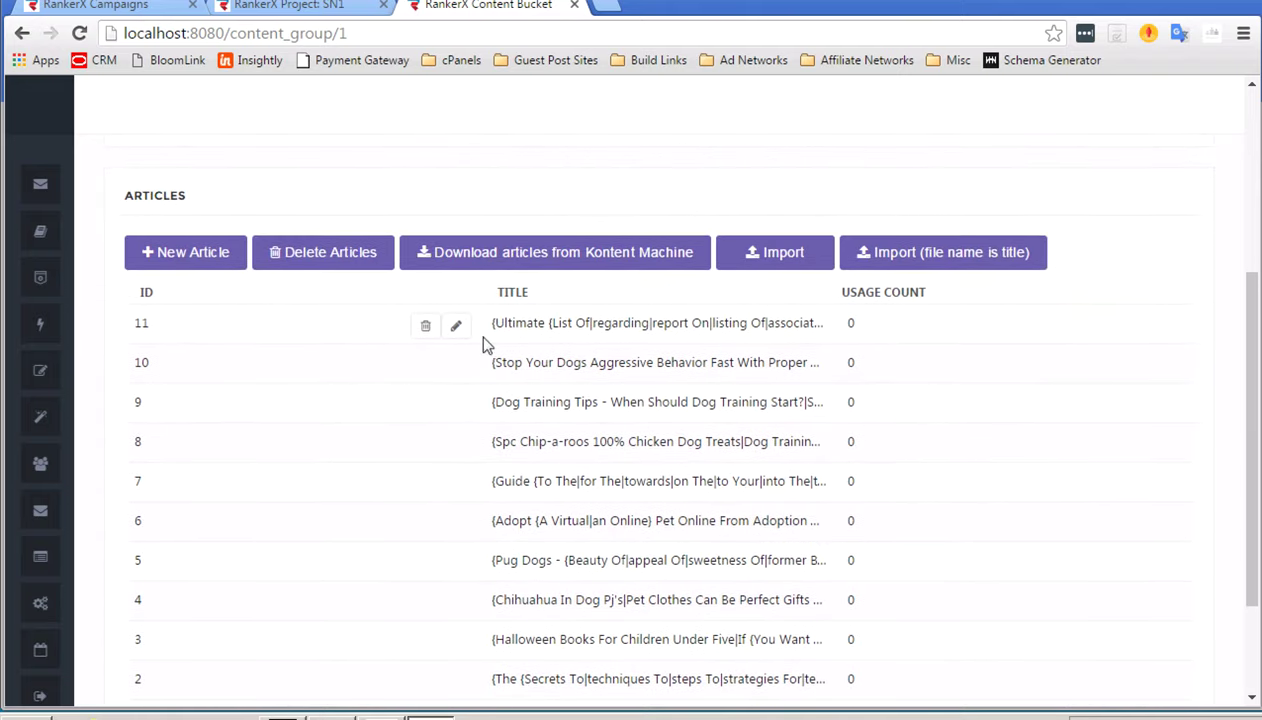
click(458, 327)
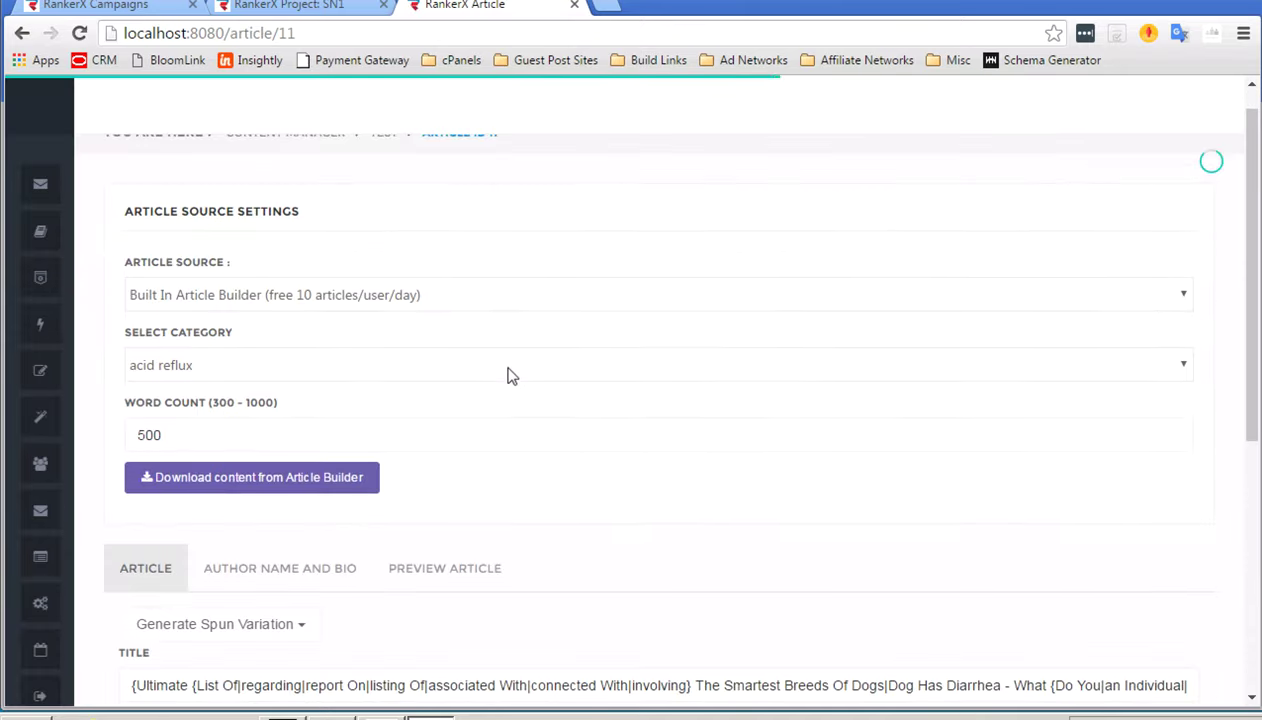
scroll(510, 376, down, 2)
scroll(510, 376, down, 8)
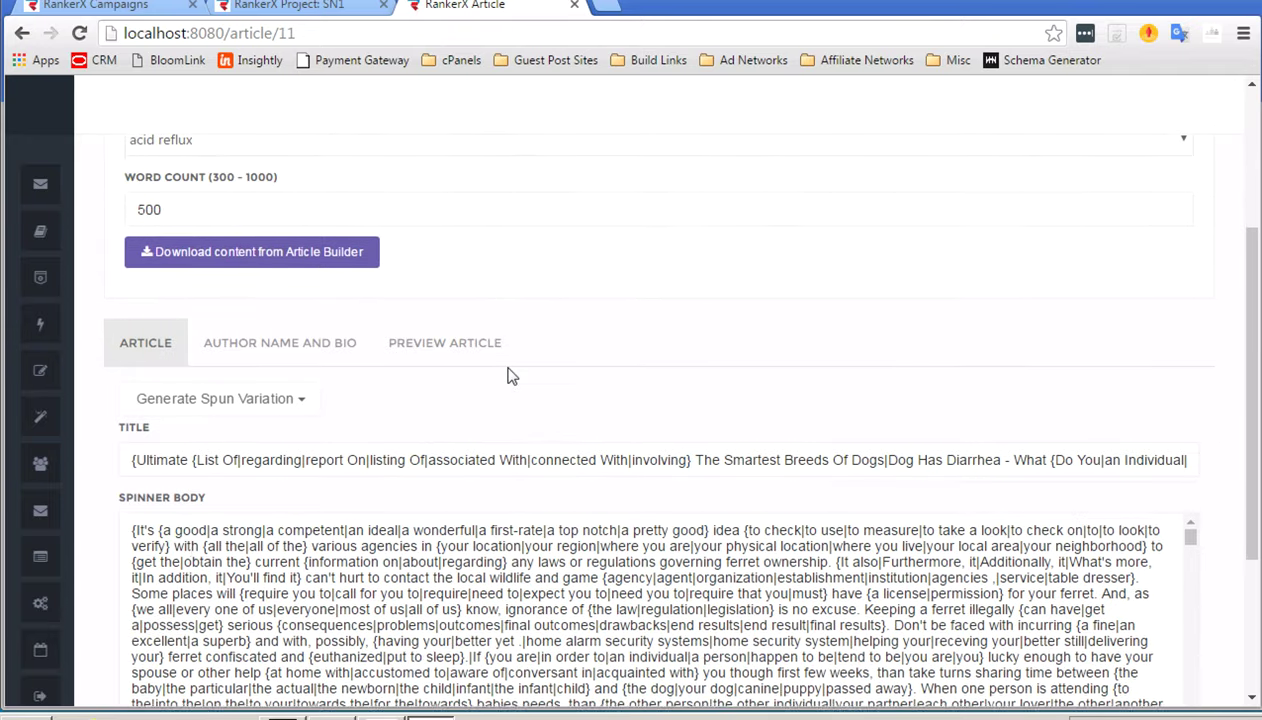
scroll(510, 368, up, 5)
scroll(510, 368, up, 5)
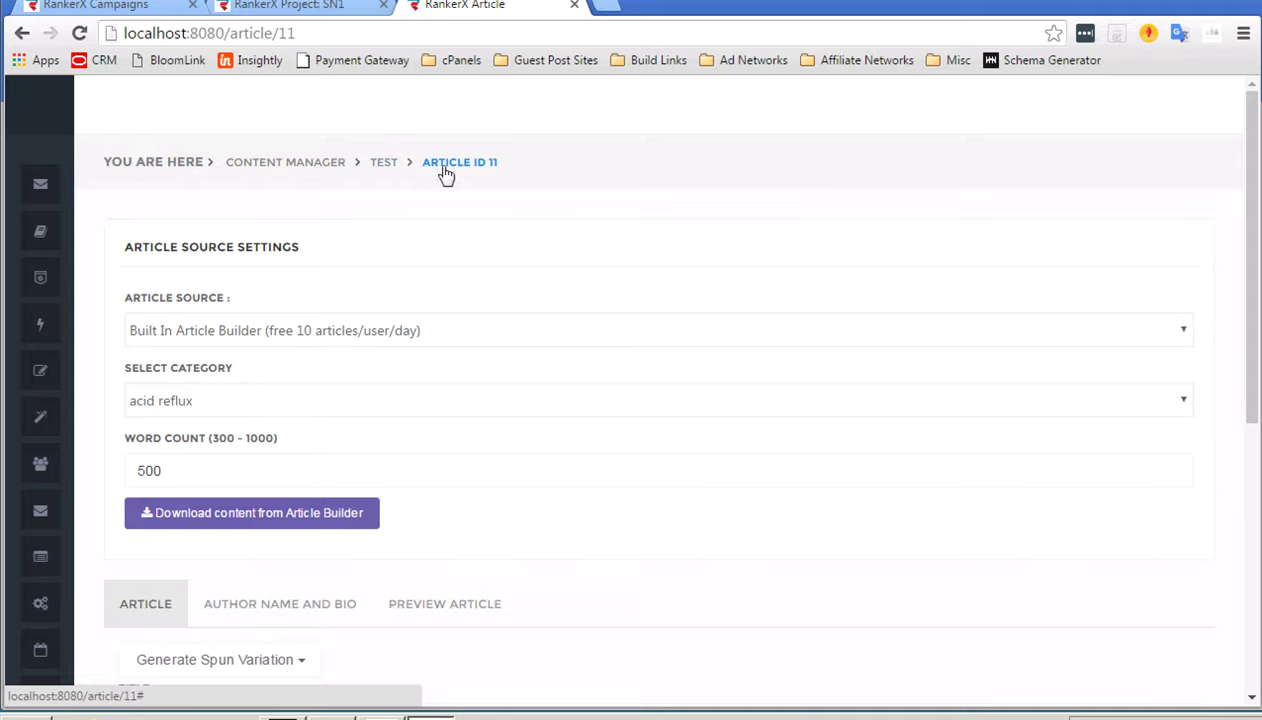
click(442, 172)
click(390, 168)
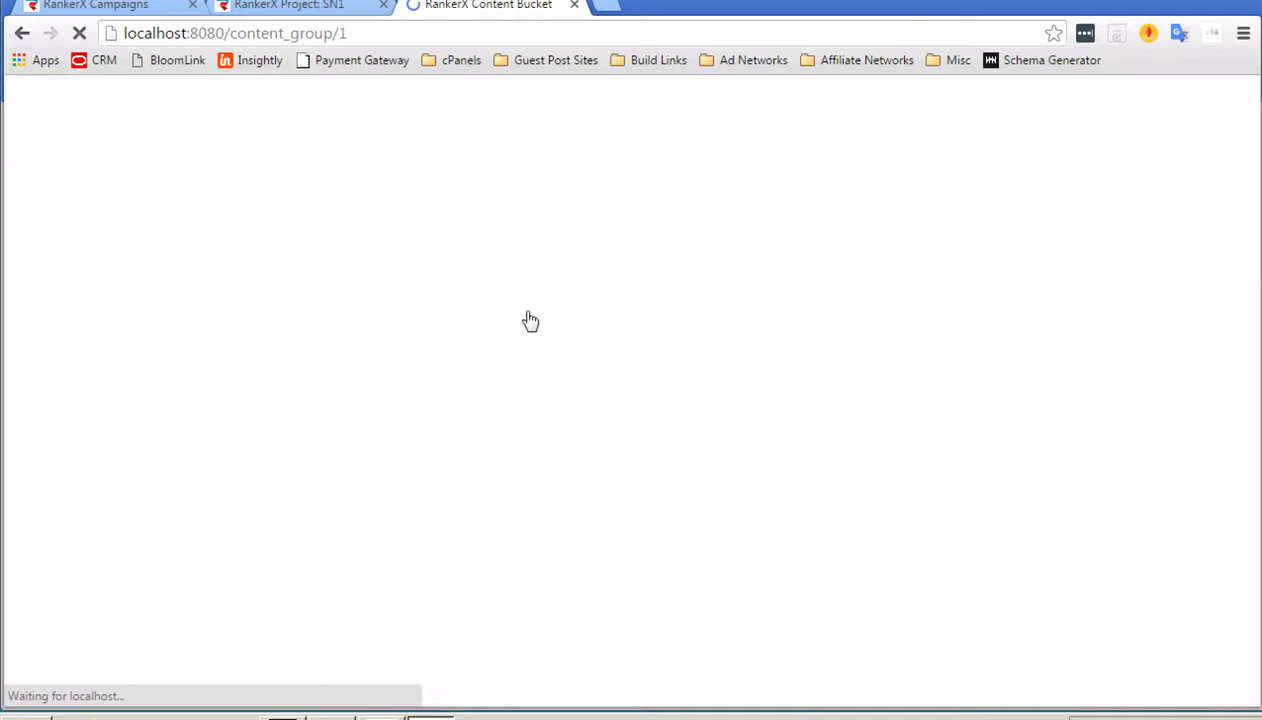
Set the test bucket's 'Number of times an article can be used' to 10 and save it
scroll(527, 312, down, 1)
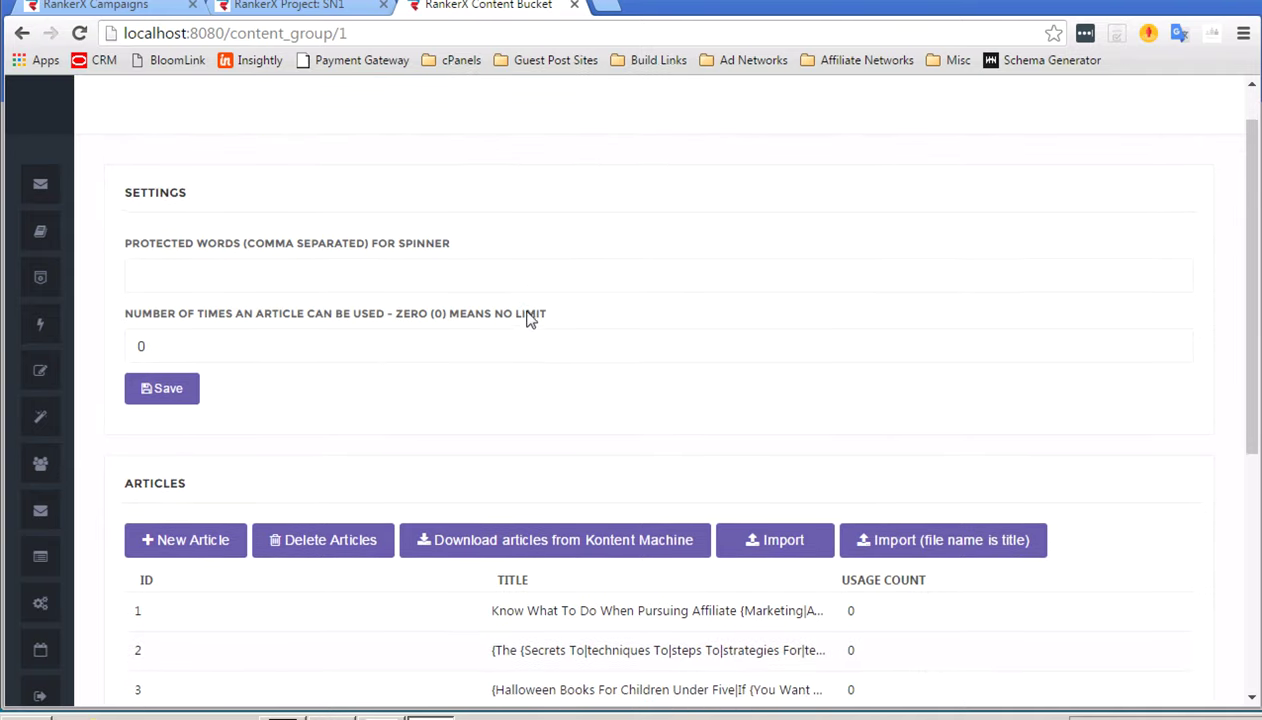
click(241, 320)
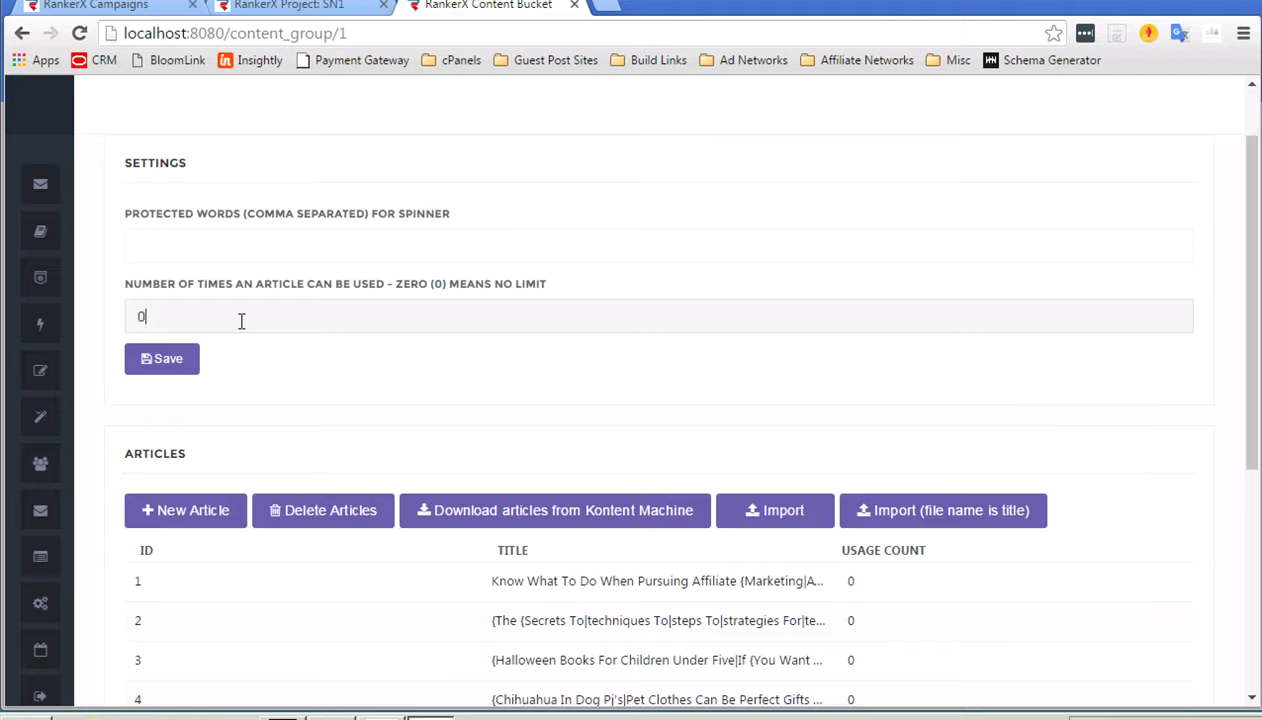
key(BackSpace)
text(10)
click(165, 357)
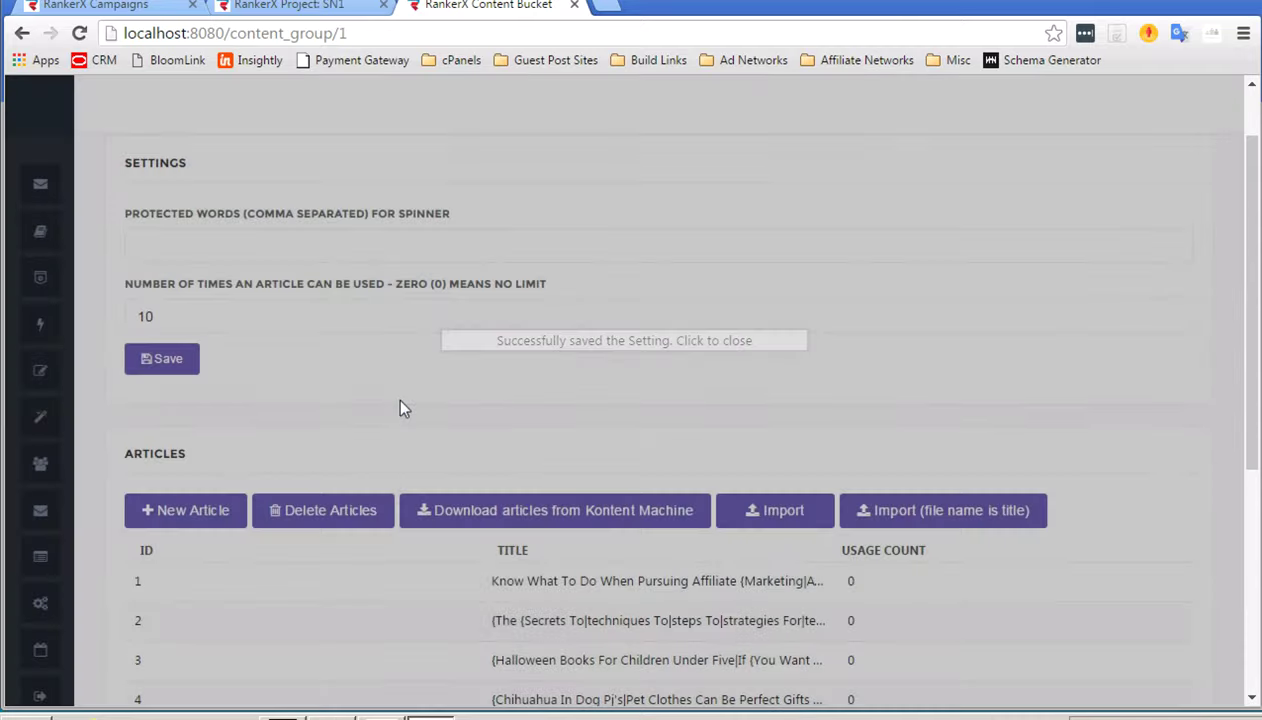
scroll(600, 434, down, 4)
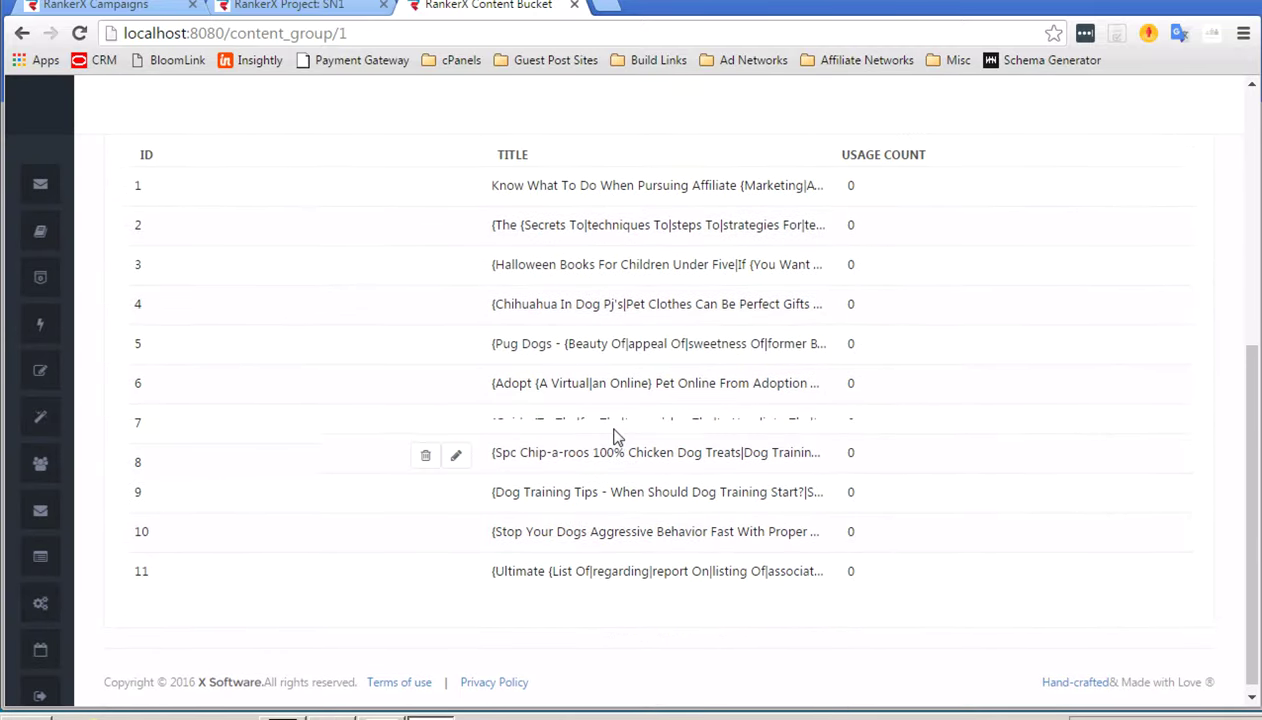
scroll(614, 437, up, 4)
scroll(614, 437, down, 1)
scroll(607, 513, up, 3)
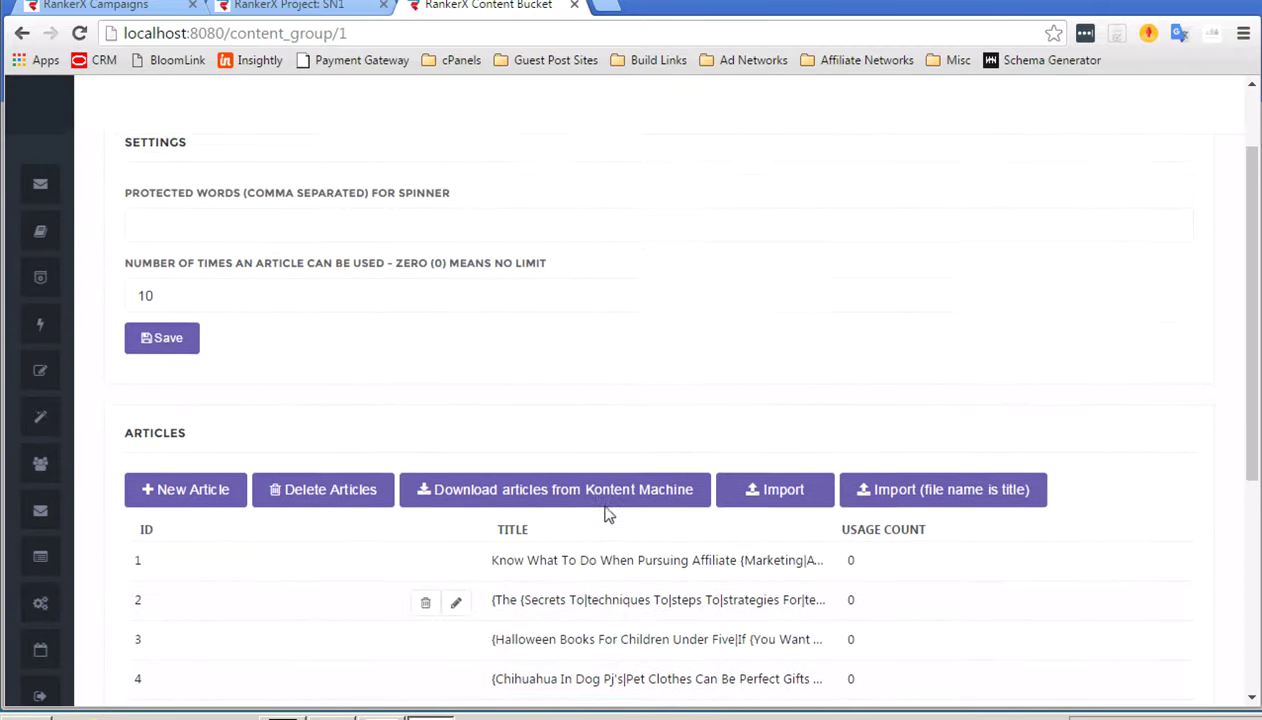
scroll(607, 513, down, 2)
scroll(607, 513, down, 1)
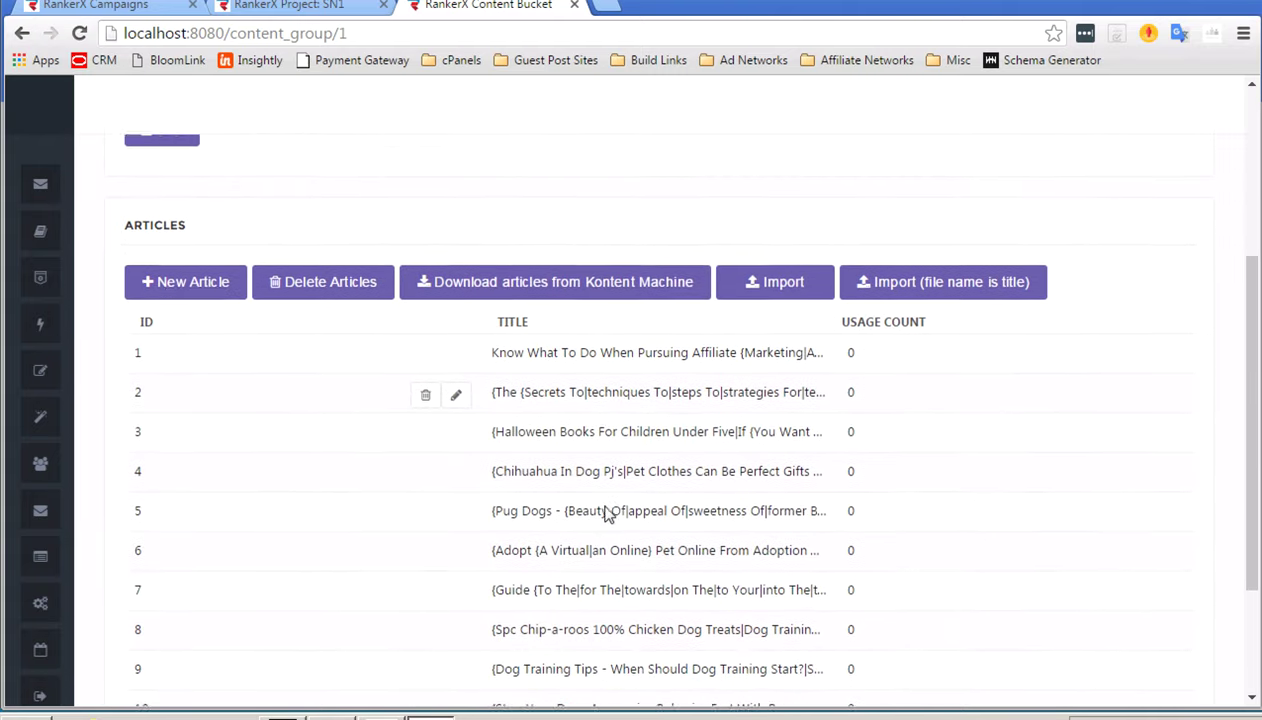
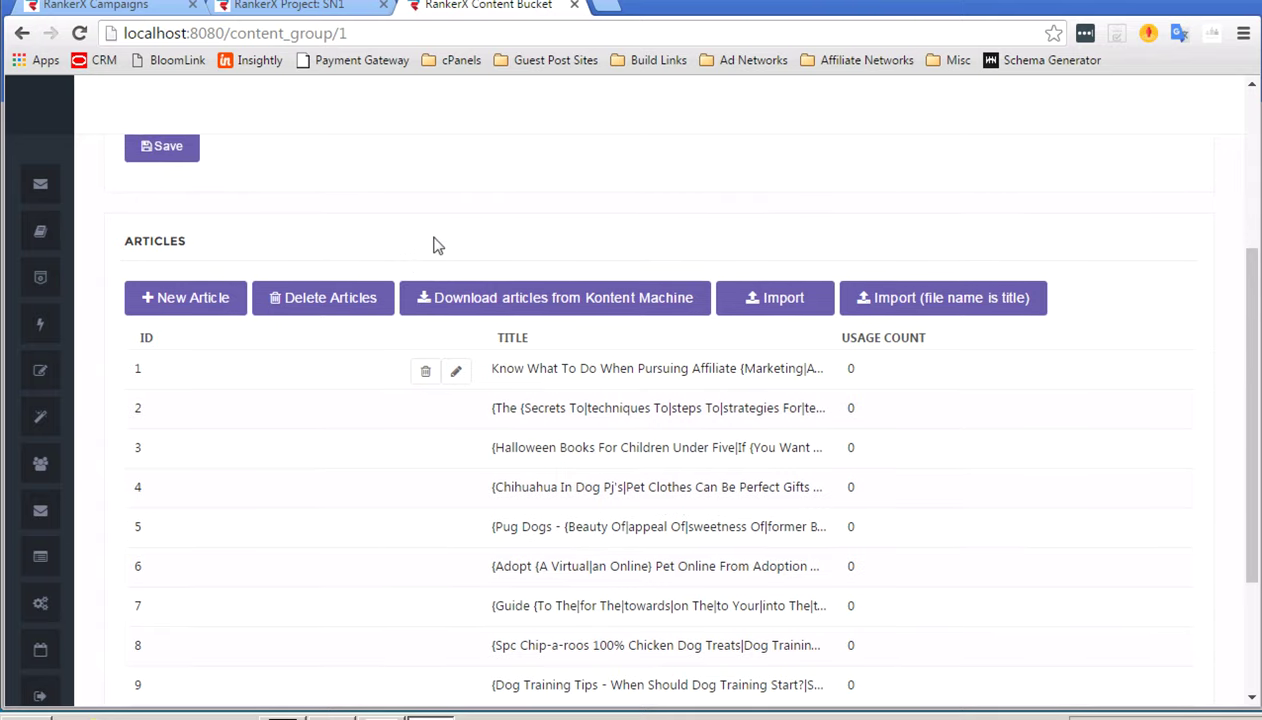
Switch to the 'RankerX Project: SN1' tab to show the SN1 project settings
scroll(538, 248, up, 2)
scroll(538, 245, down, 1)
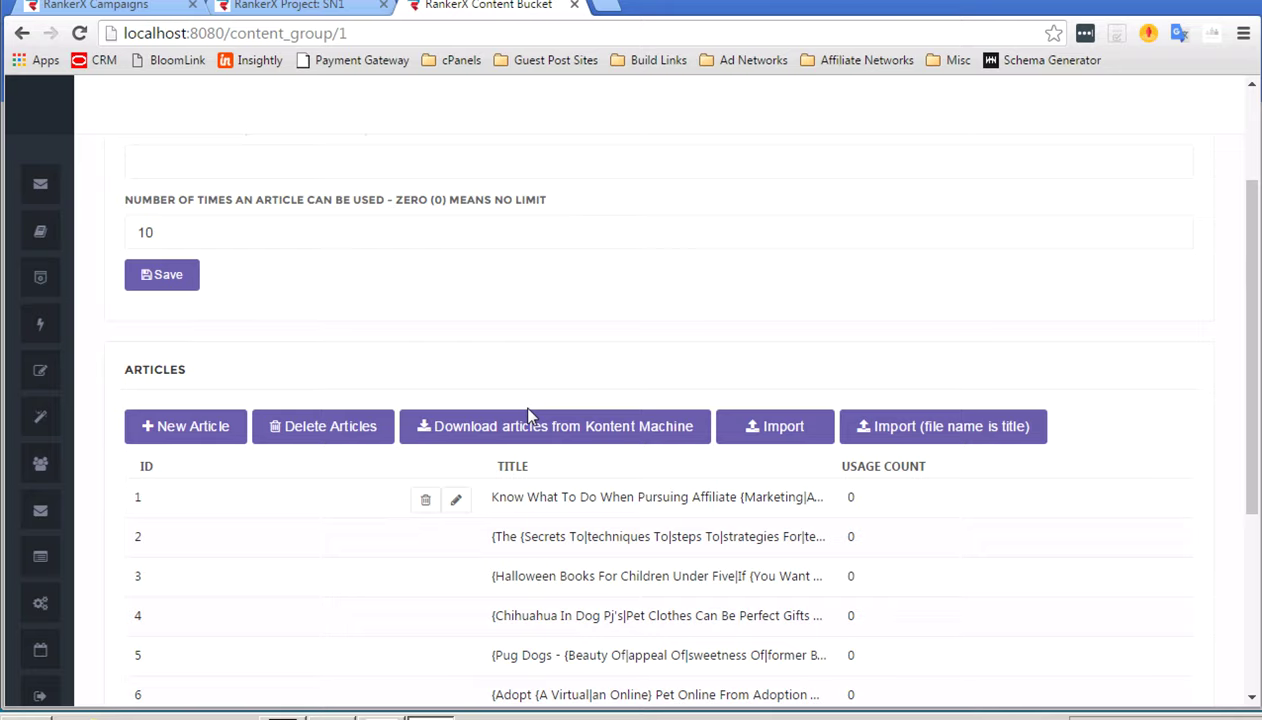
scroll(760, 350, up, 4)
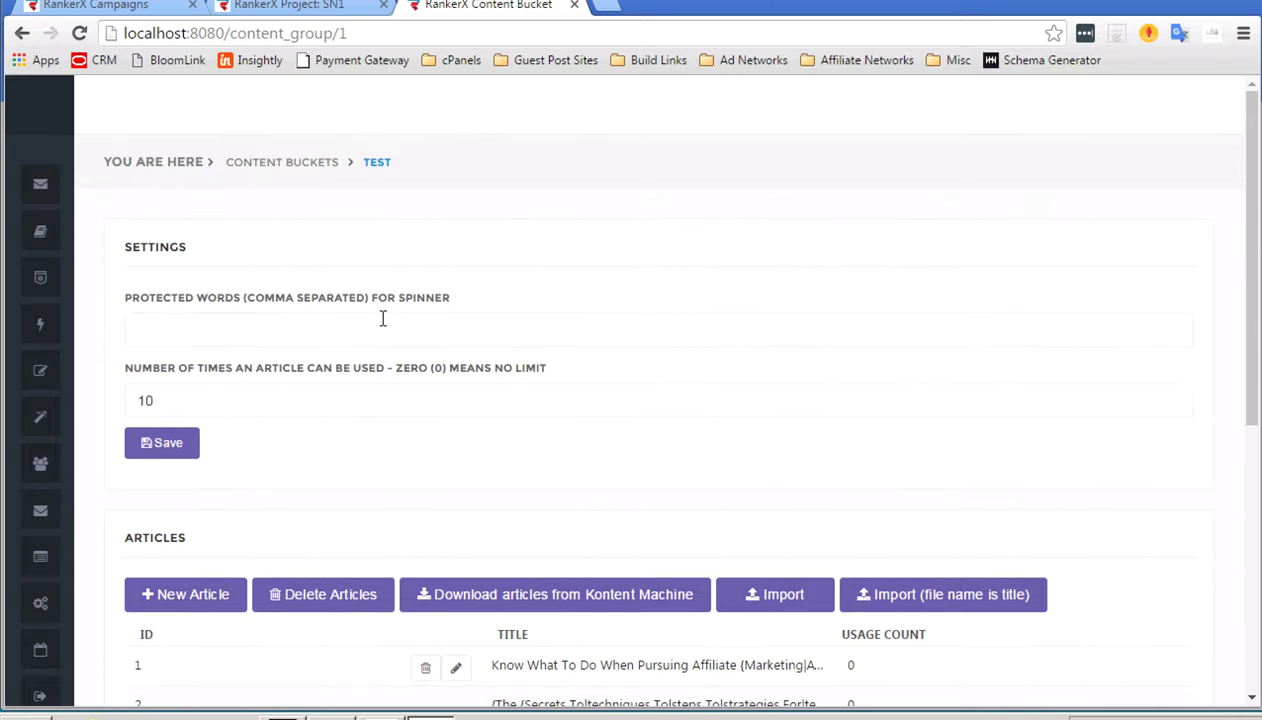
scroll(382, 318, down, 2)
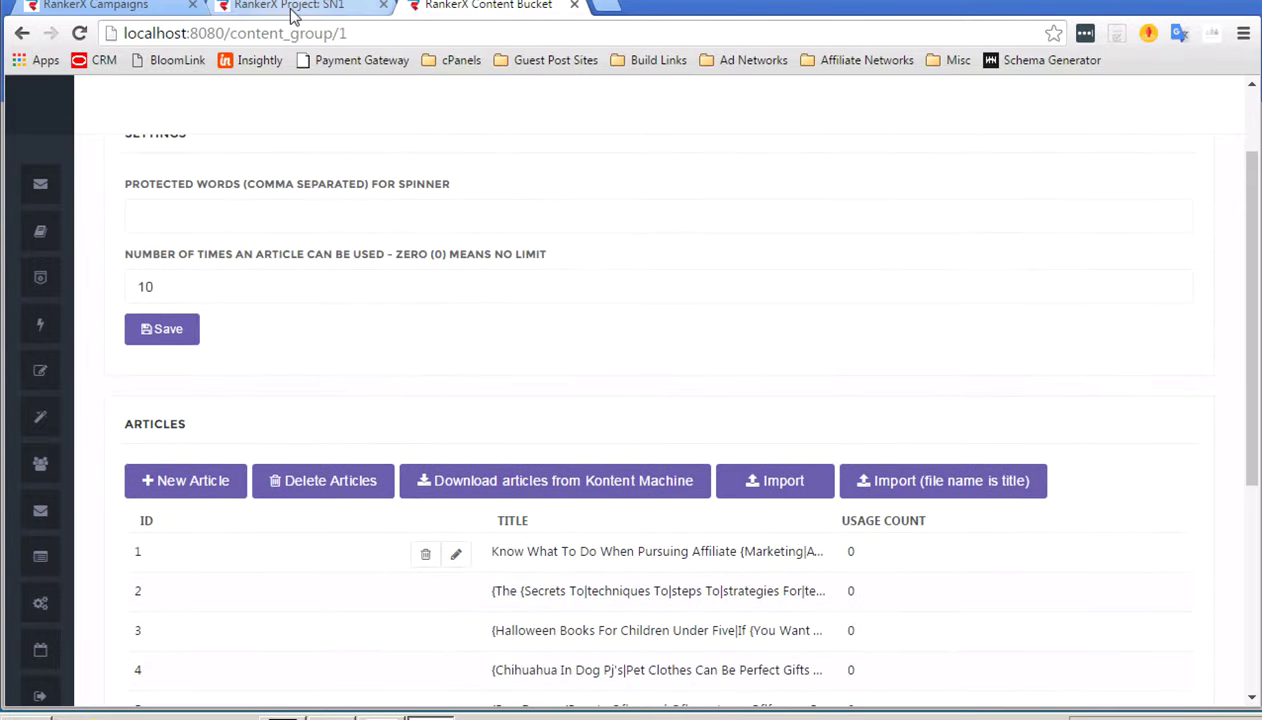
click(292, 8)
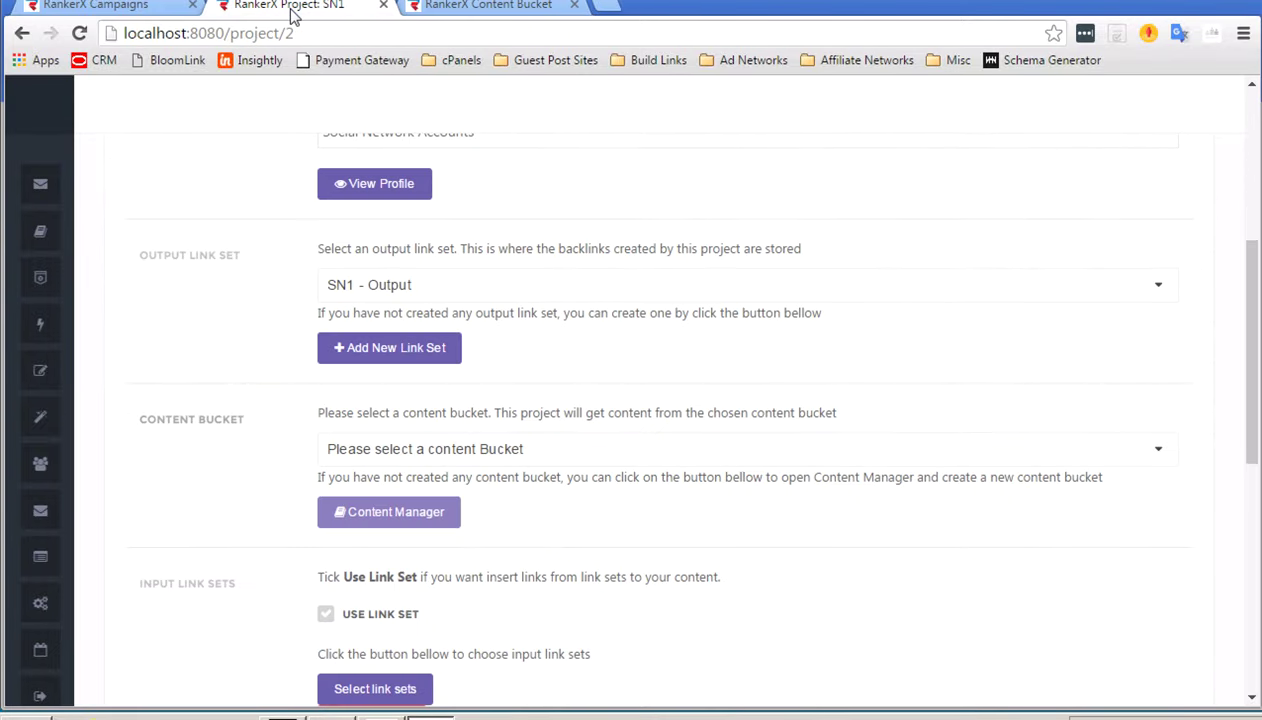
Choose the 'test' content bucket as the SN1 project's content source
click(511, 441)
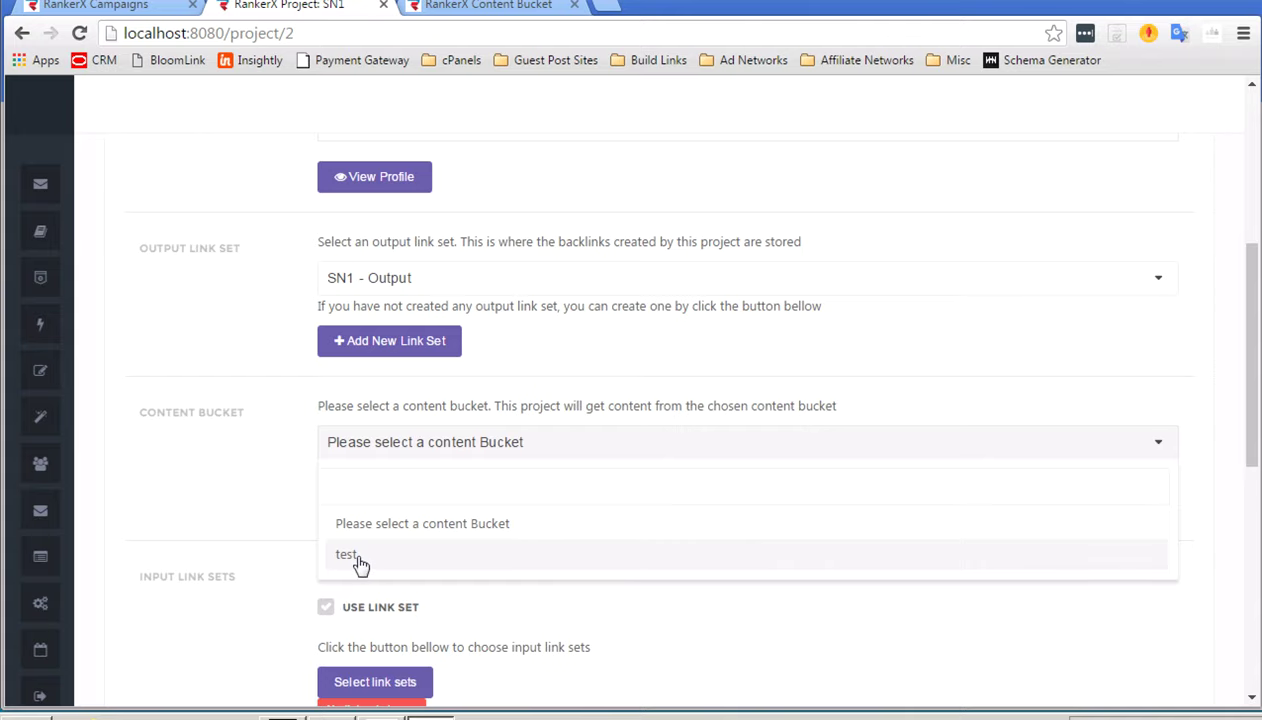
click(360, 565)
scroll(546, 495, down, 2)
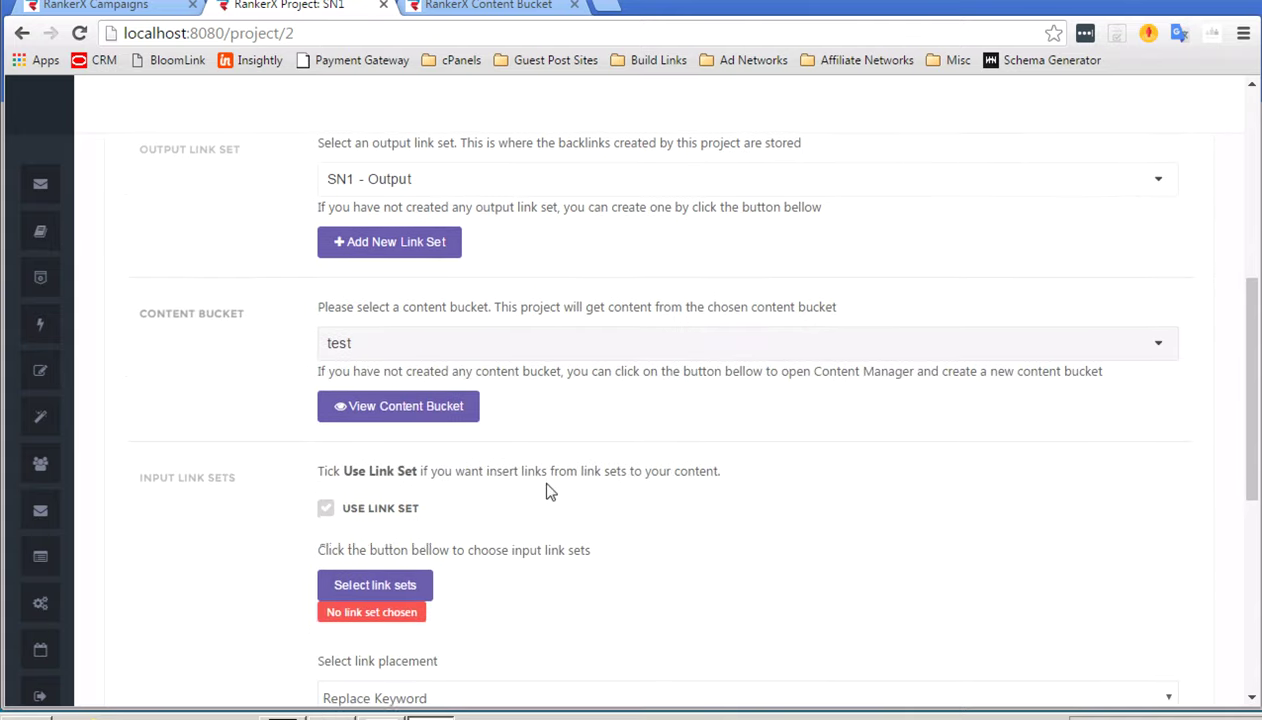
scroll(548, 490, down, 2)
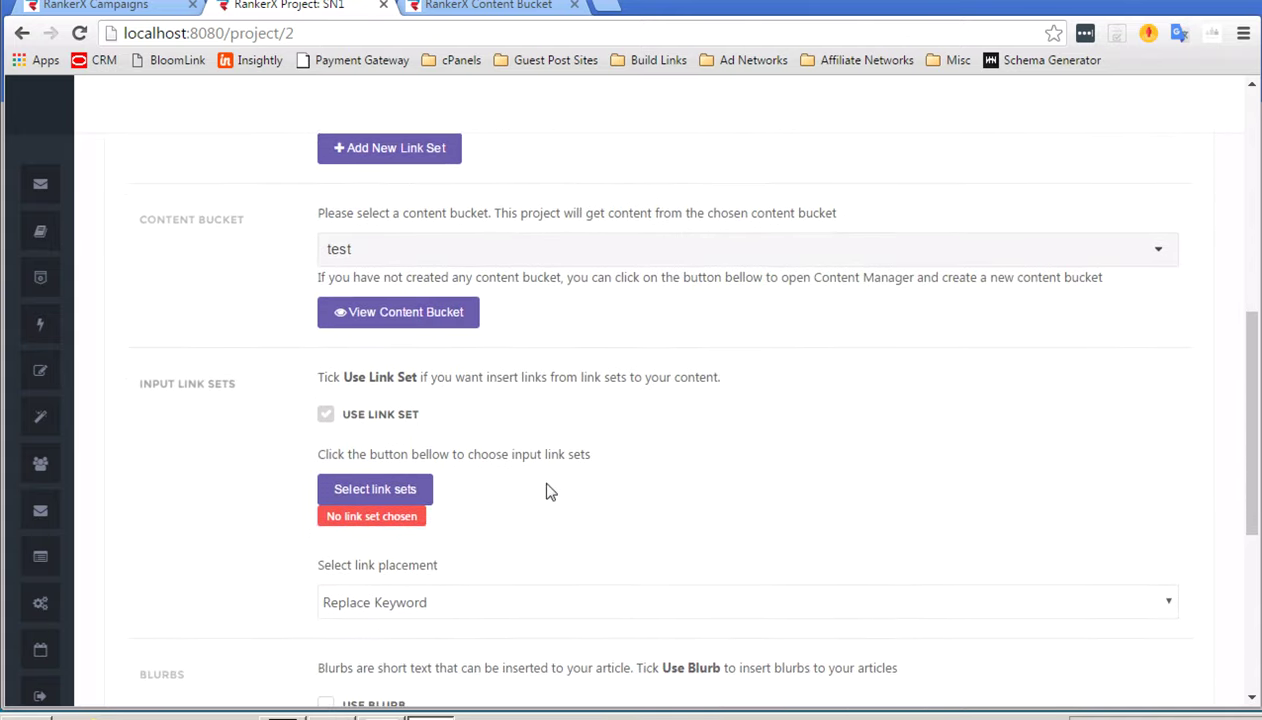
scroll(546, 490, down, 1)
scroll(235, 378, down, 1)
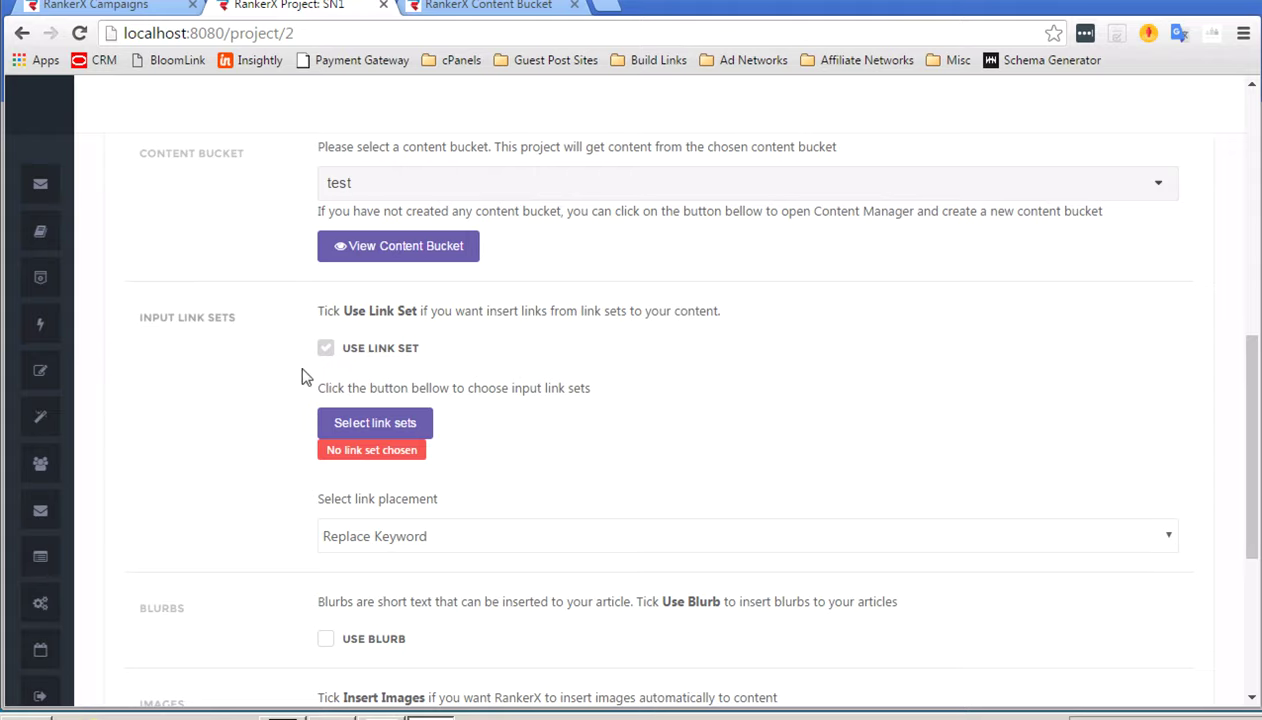
Attach the Money Site input link set with max 1 link per post on 100% of posts
click(378, 425)
click(462, 188)
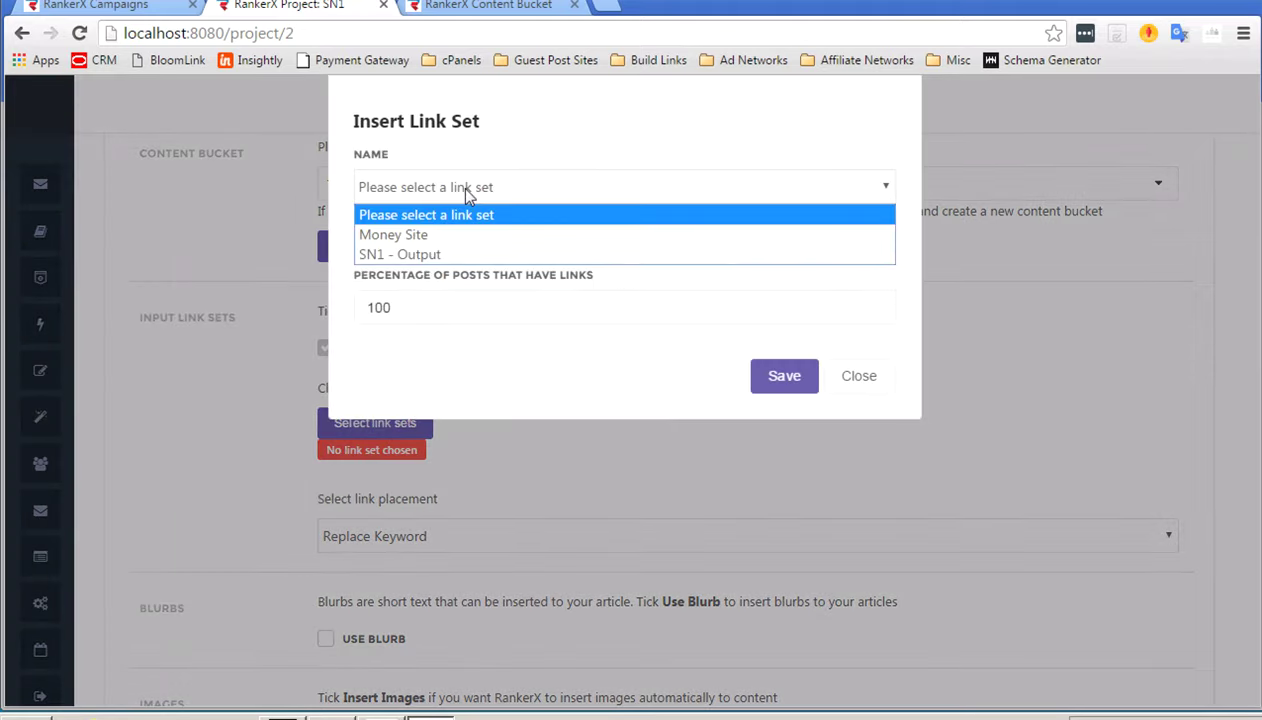
click(418, 236)
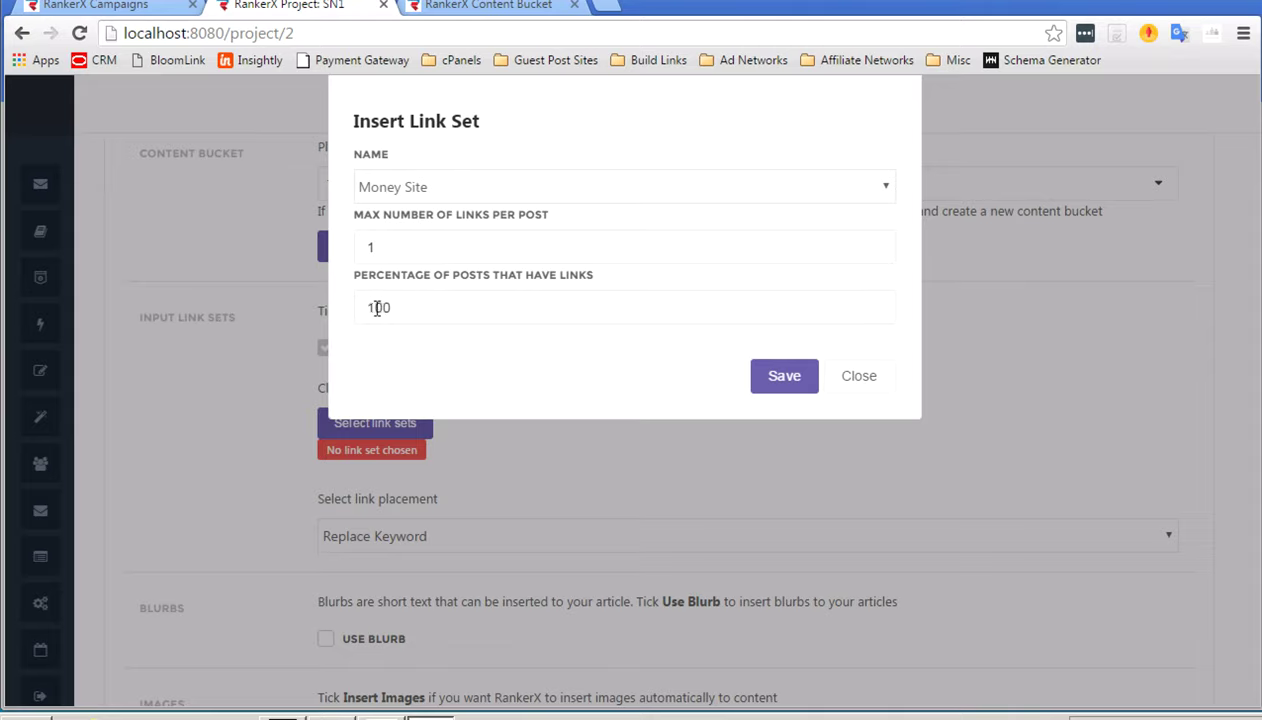
click(766, 375)
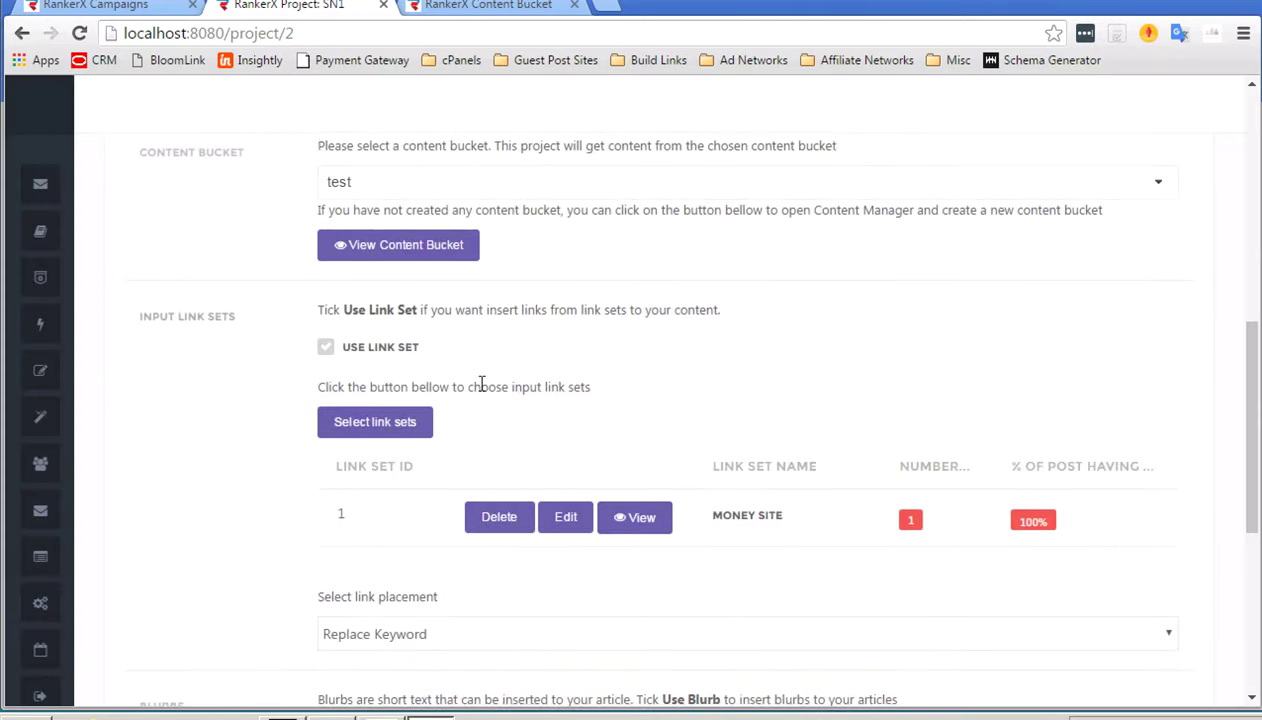
scroll(479, 385, down, 1)
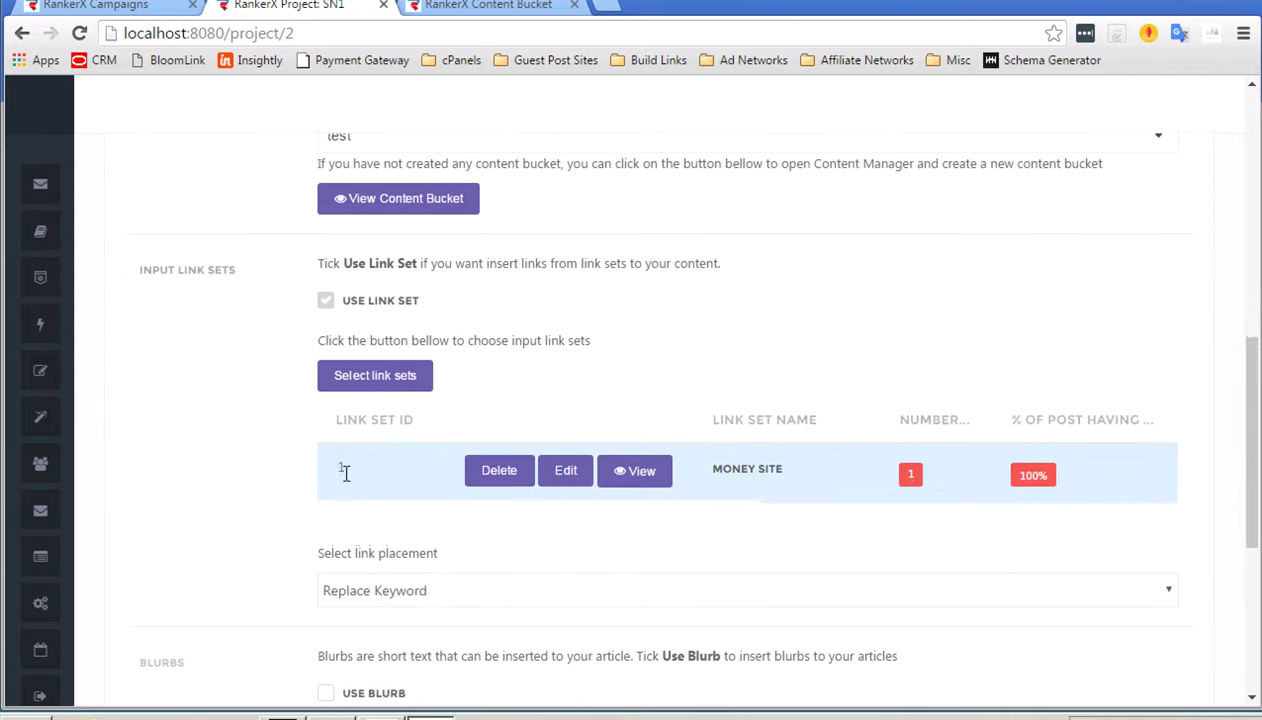
scroll(345, 484, down, 2)
scroll(345, 474, down, 1)
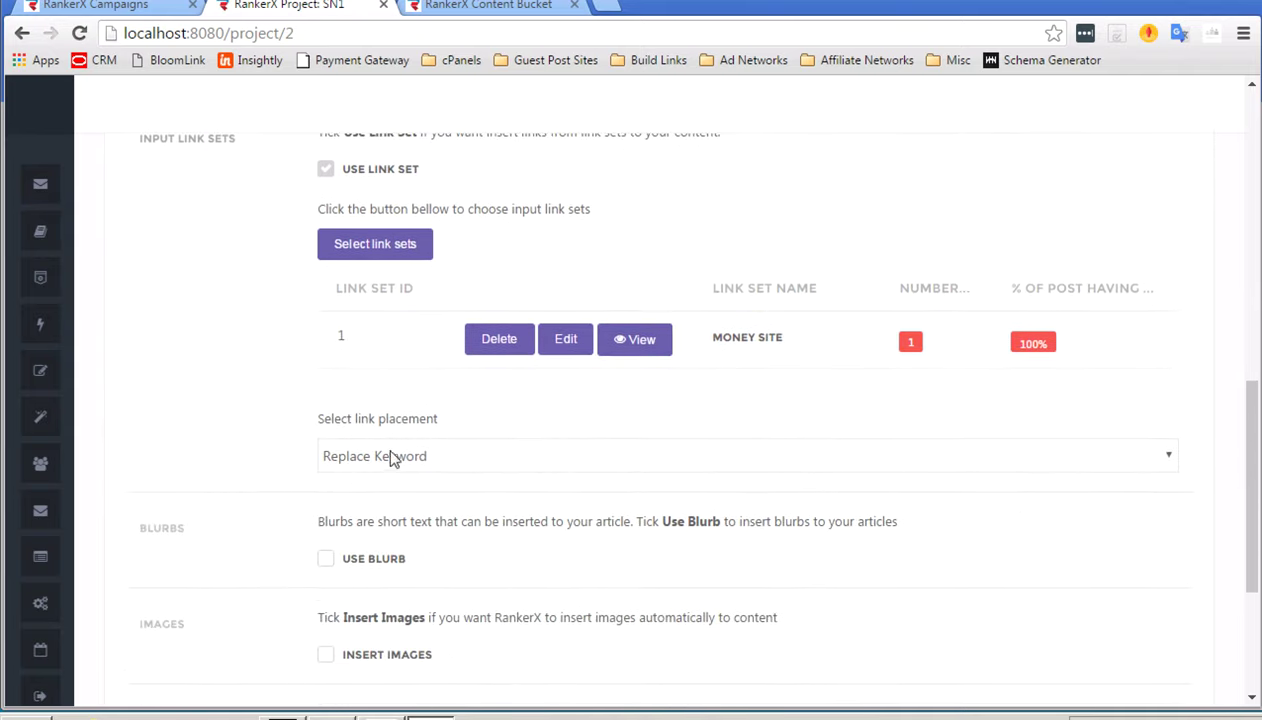
Set the link placement to Top so links appear at the top of posts
click(417, 455)
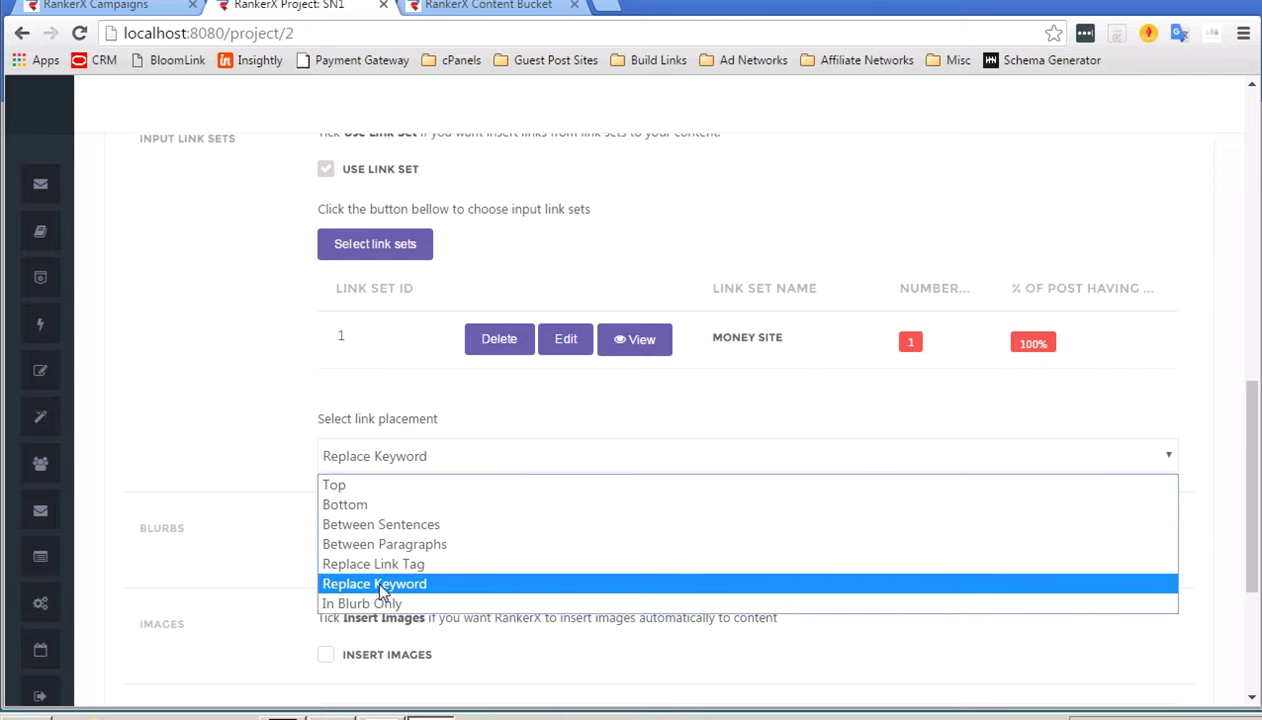
click(359, 489)
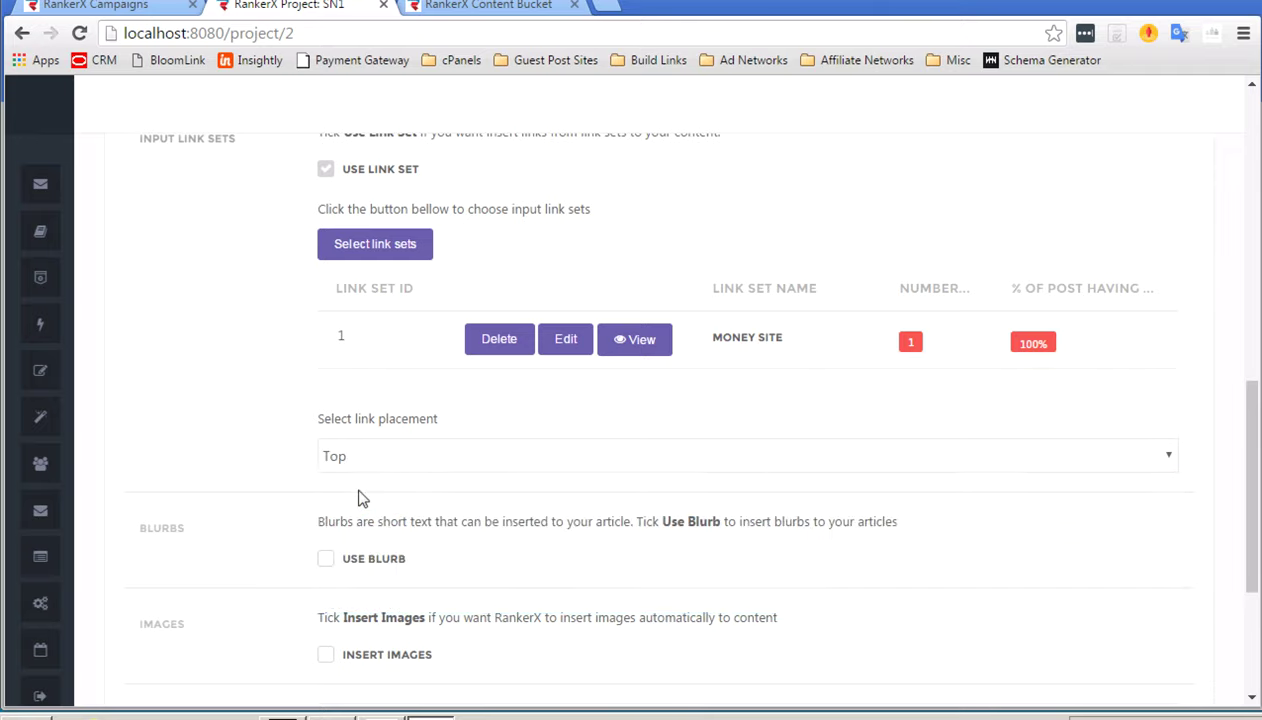
scroll(200, 396, down, 1)
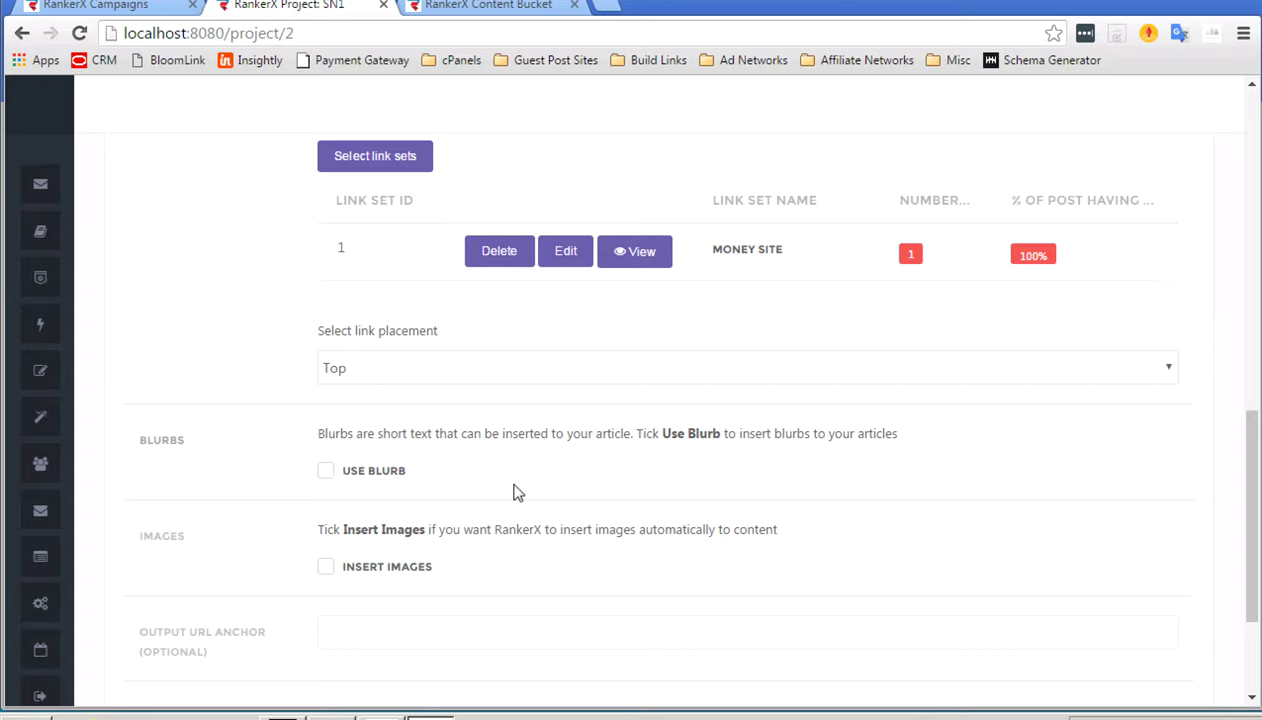
scroll(524, 478, down, 1)
scroll(524, 478, down, 1)
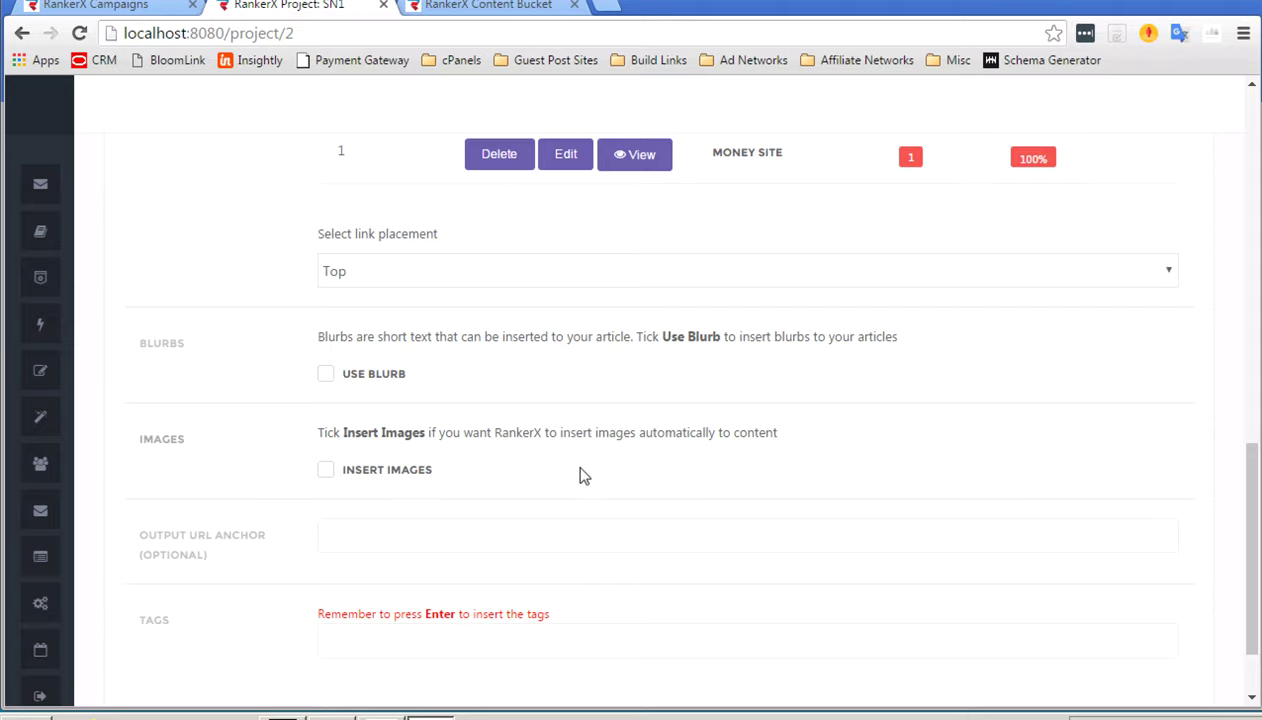
scroll(580, 473, down, 1)
Add 'dog training' as a tag on the SN1 project
scroll(404, 461, down, 1)
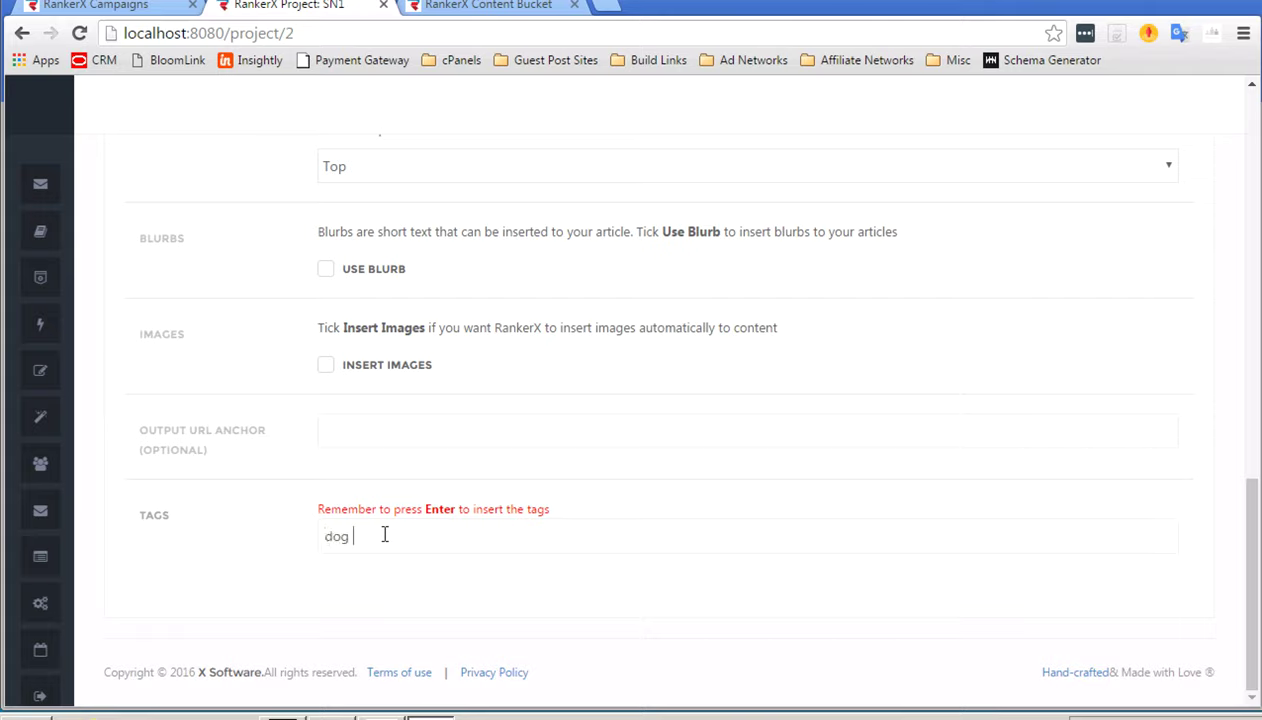
key(Return)
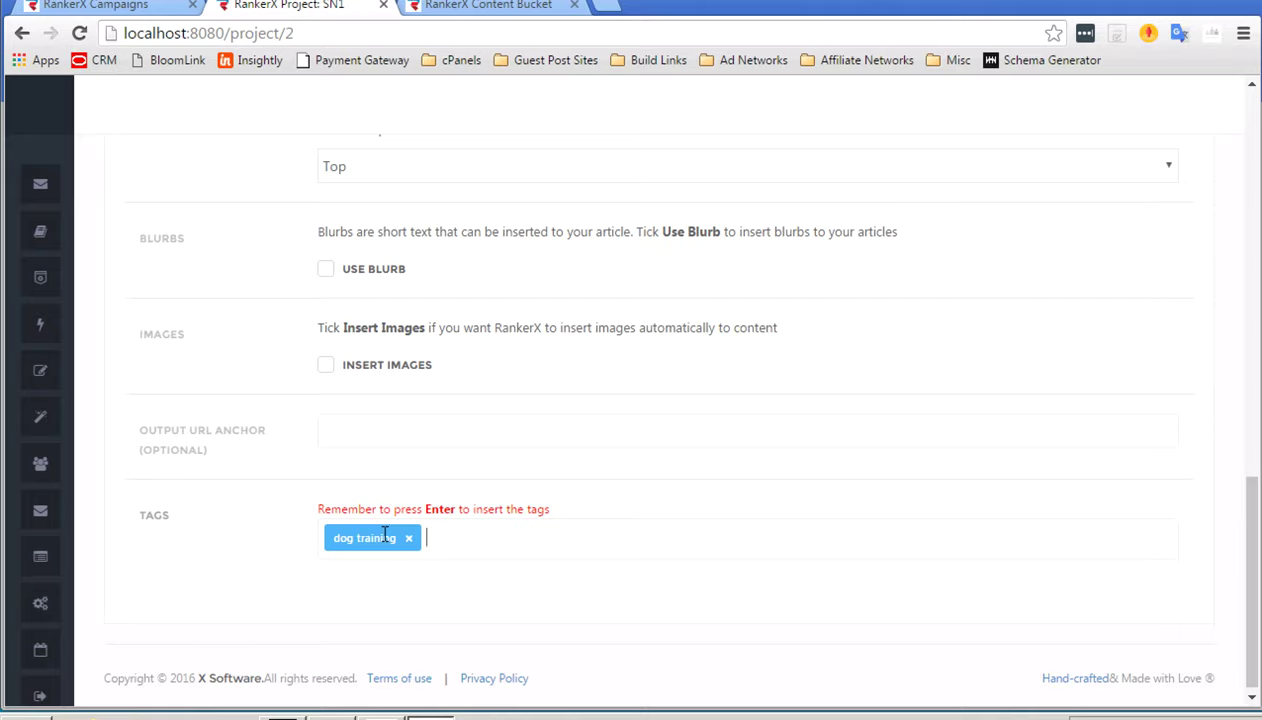
scroll(547, 507, up, 1)
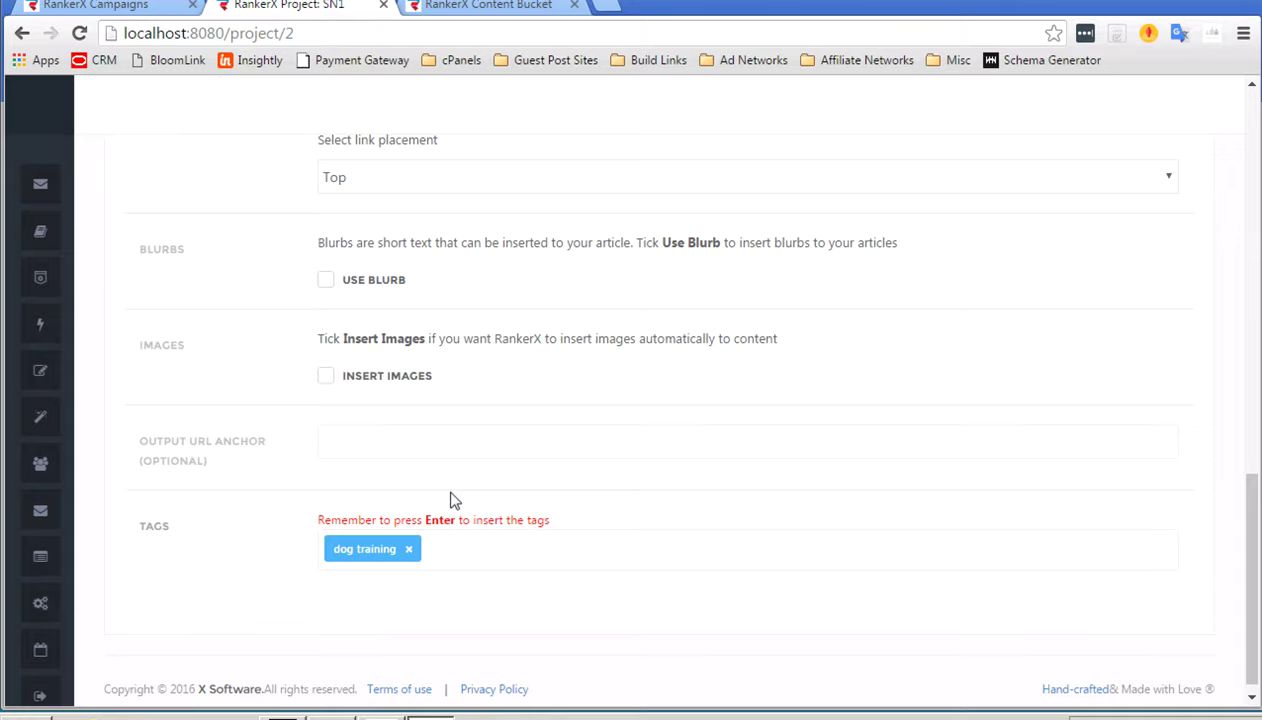
scroll(450, 500, up, 15)
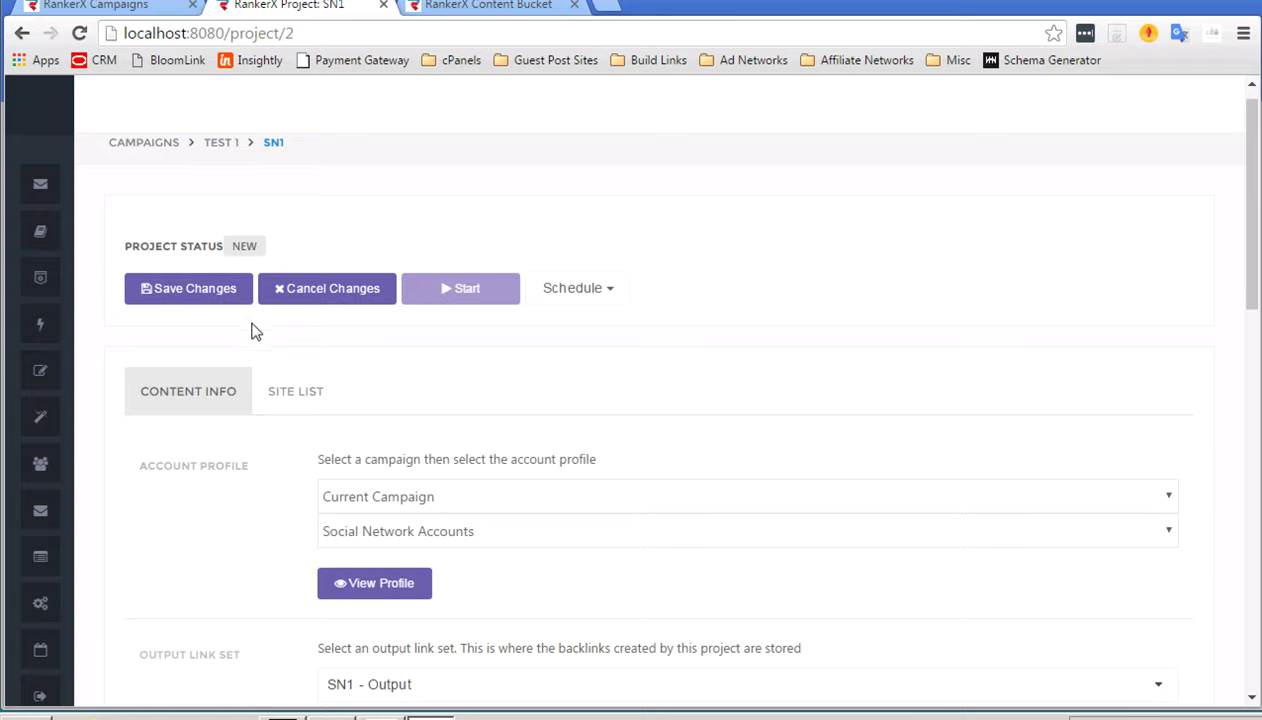
Save the SN1 project's updated settings
click(290, 395)
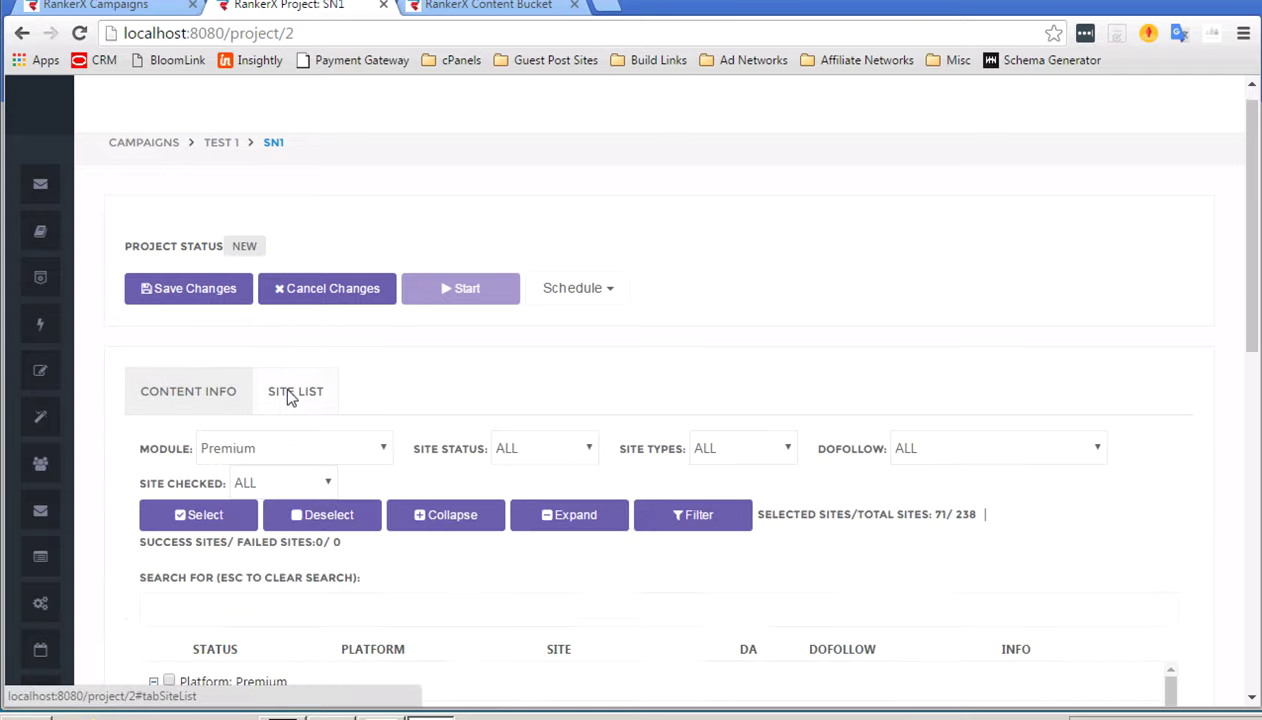
scroll(408, 434, down, 3)
scroll(408, 434, up, 2)
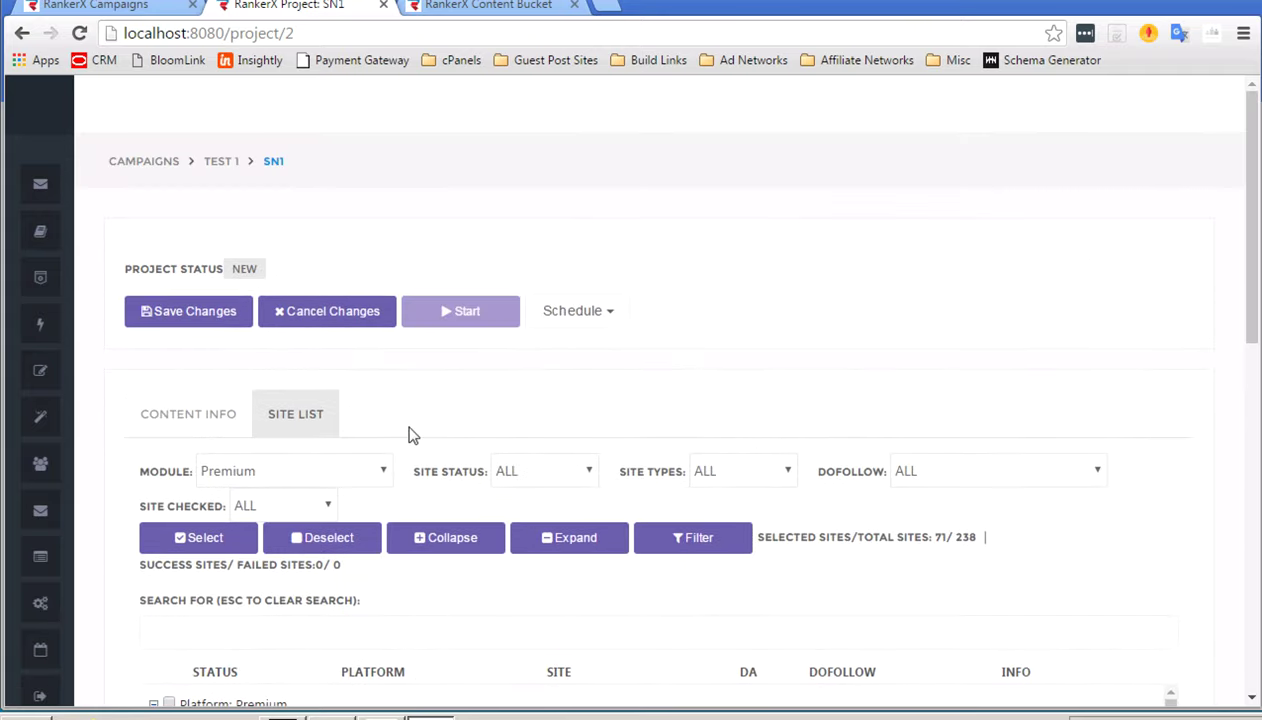
click(185, 316)
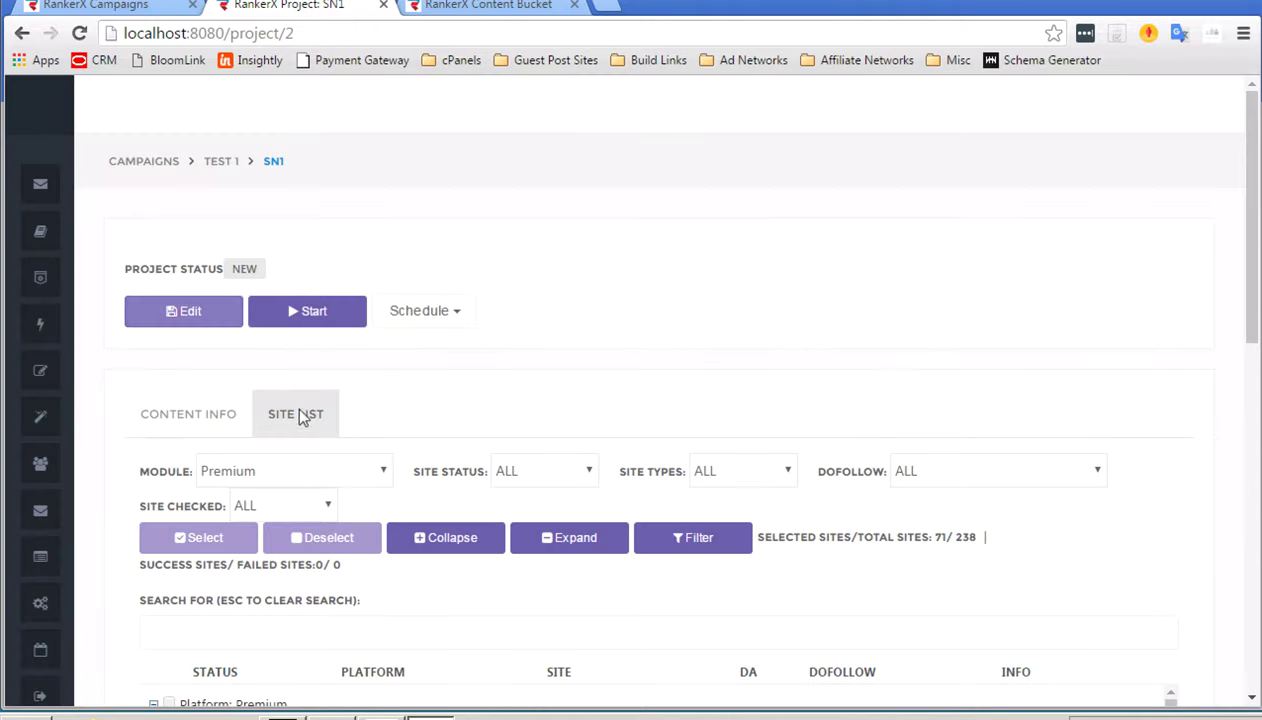
scroll(70, 437, down, 1)
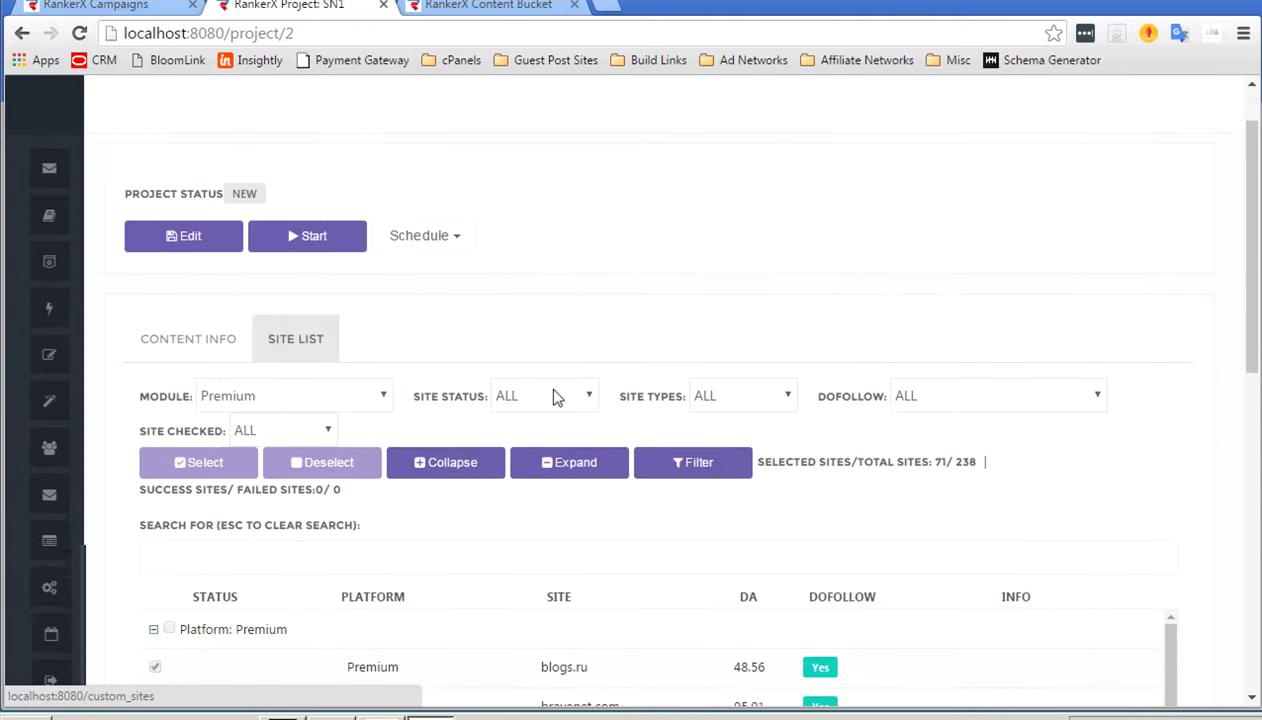
scroll(99, 332, down, 1)
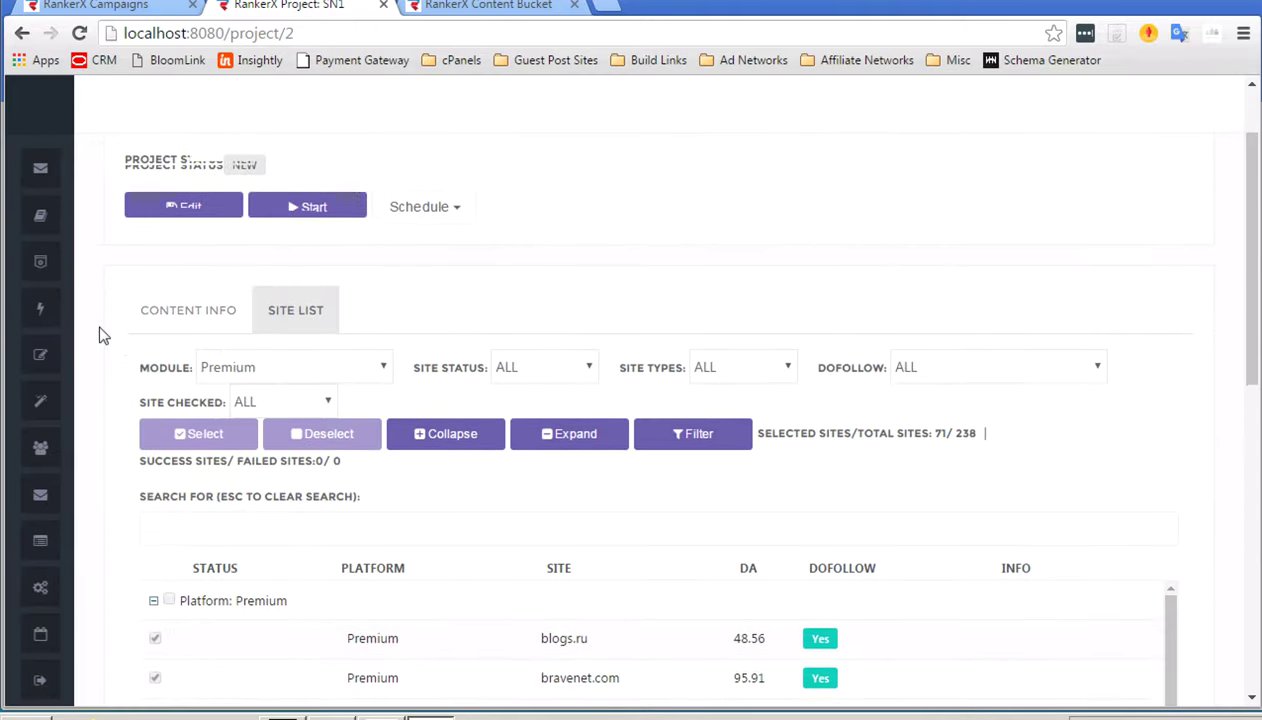
Start running the SN1 project
click(311, 203)
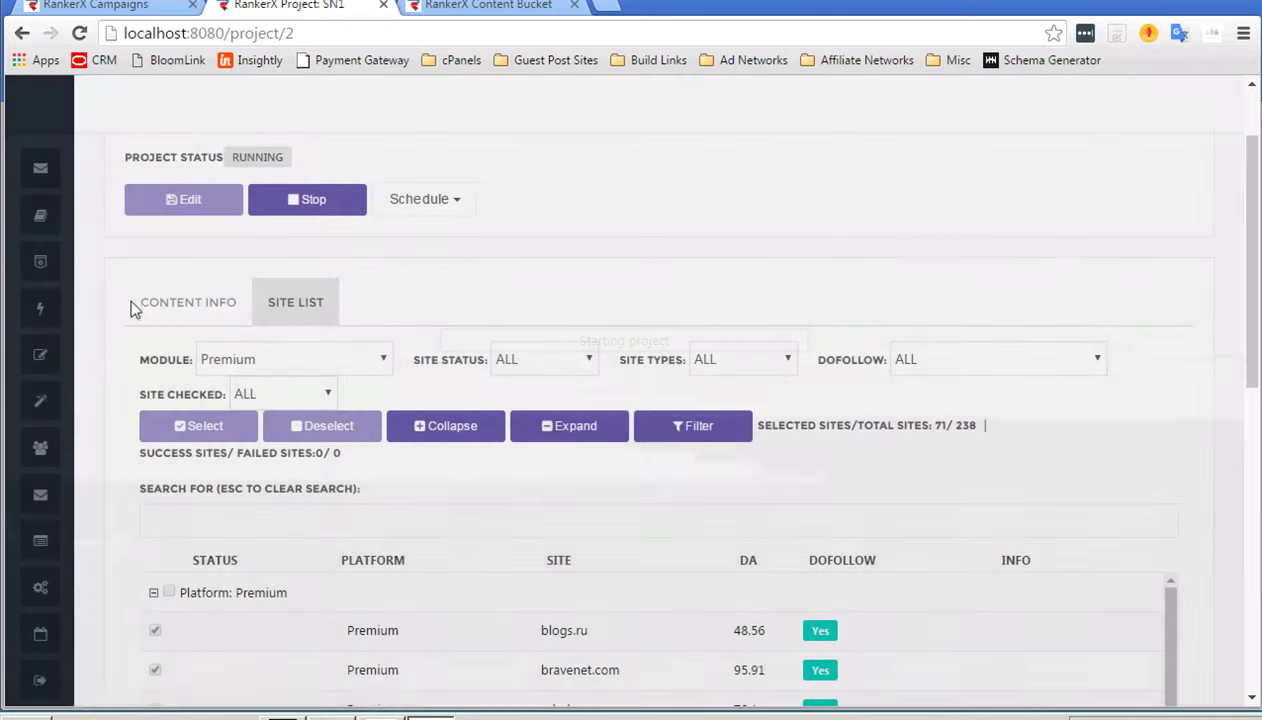
scroll(133, 300, down, 4)
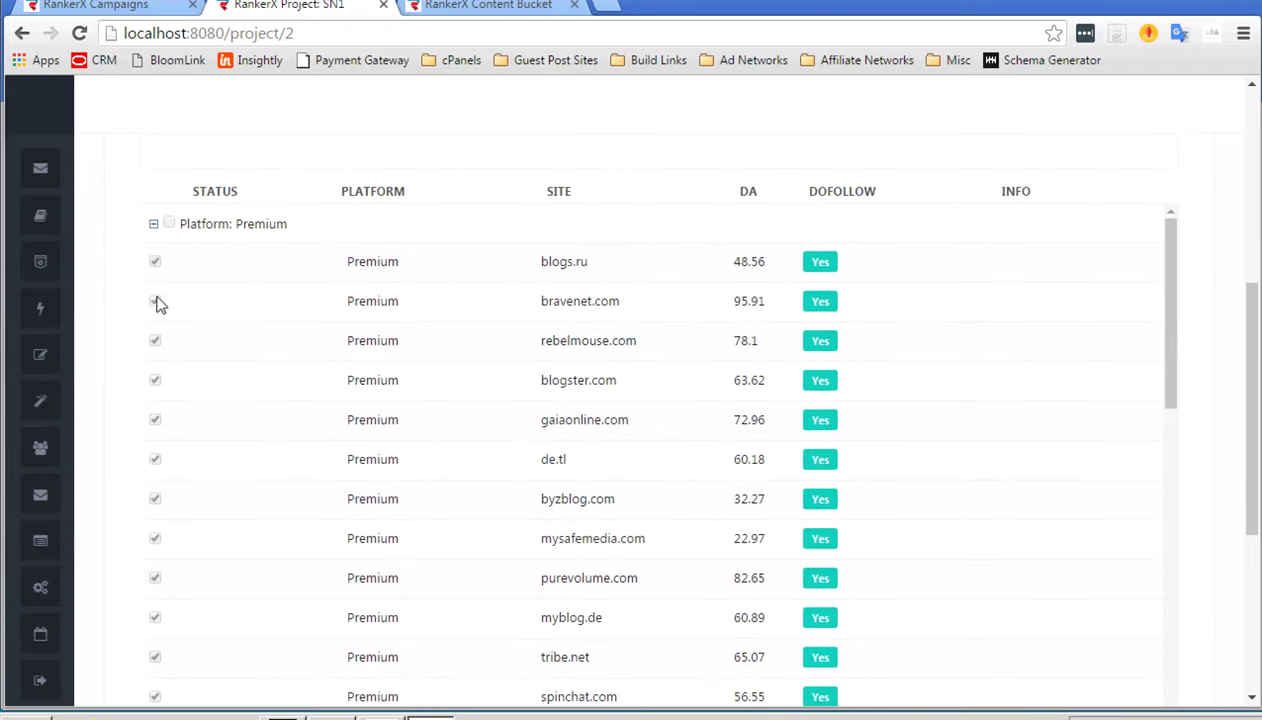
scroll(473, 486, up, 4)
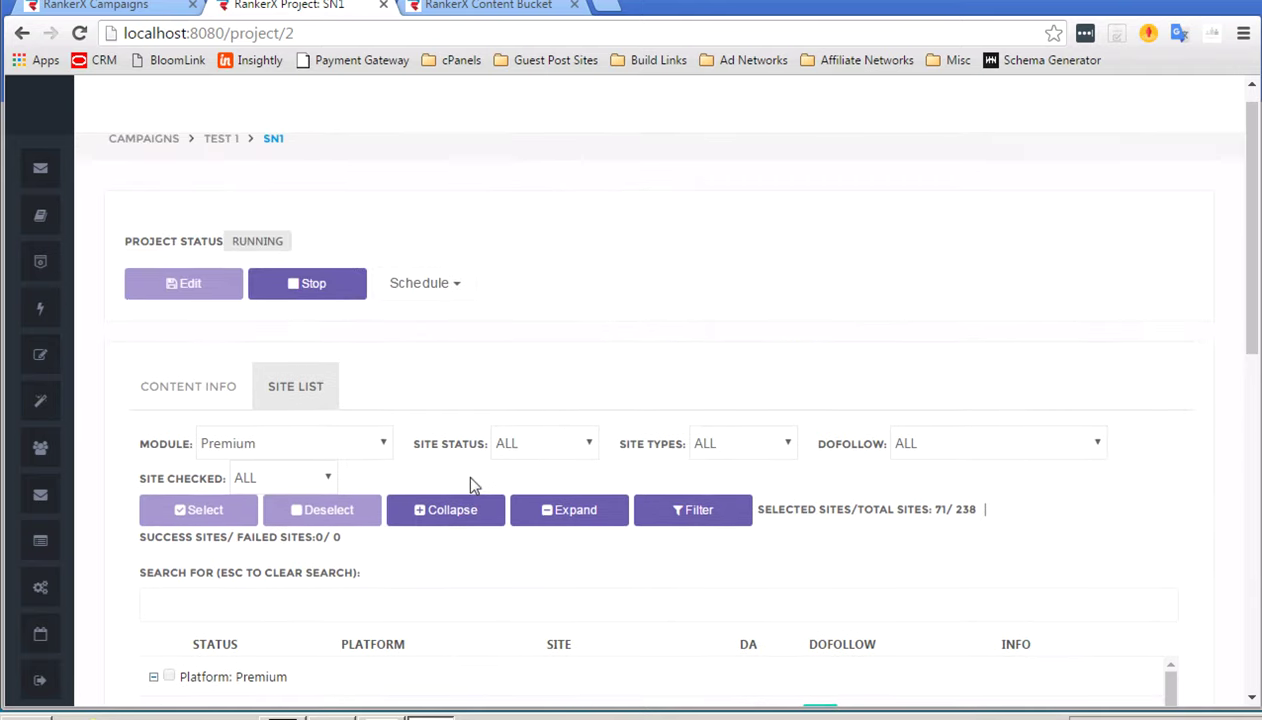
scroll(473, 484, down, 2)
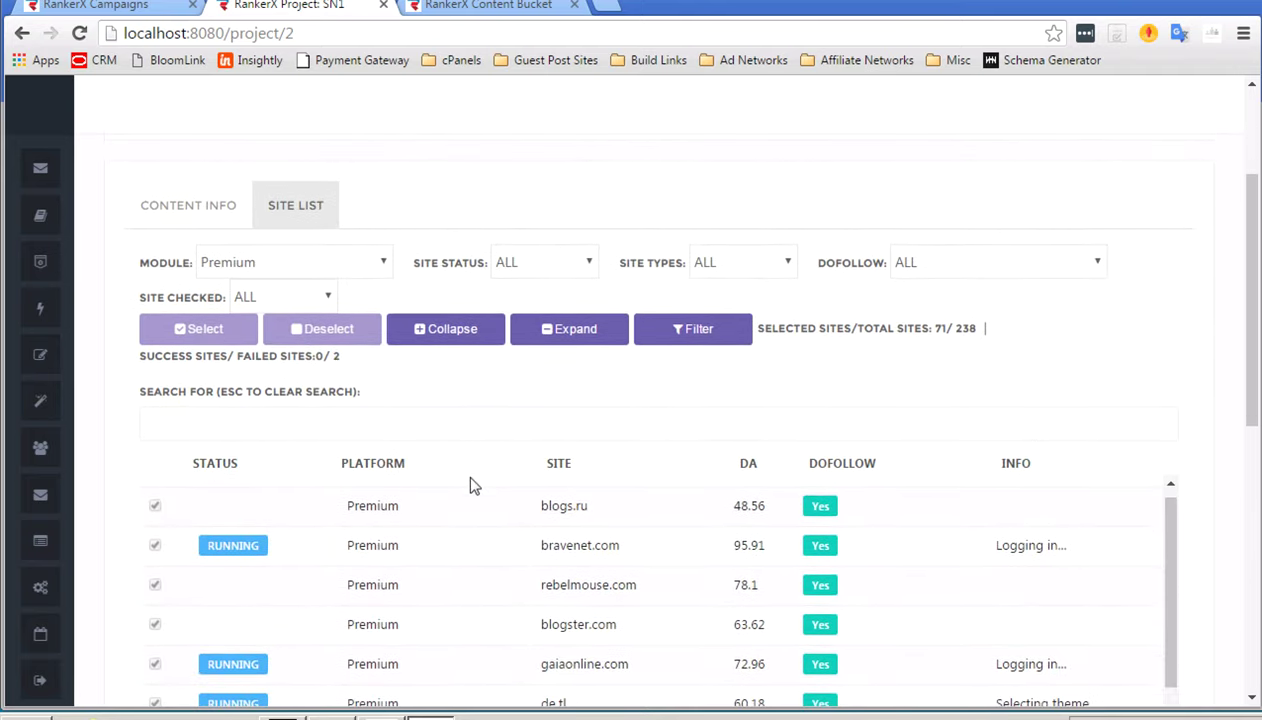
scroll(479, 563, down, 1)
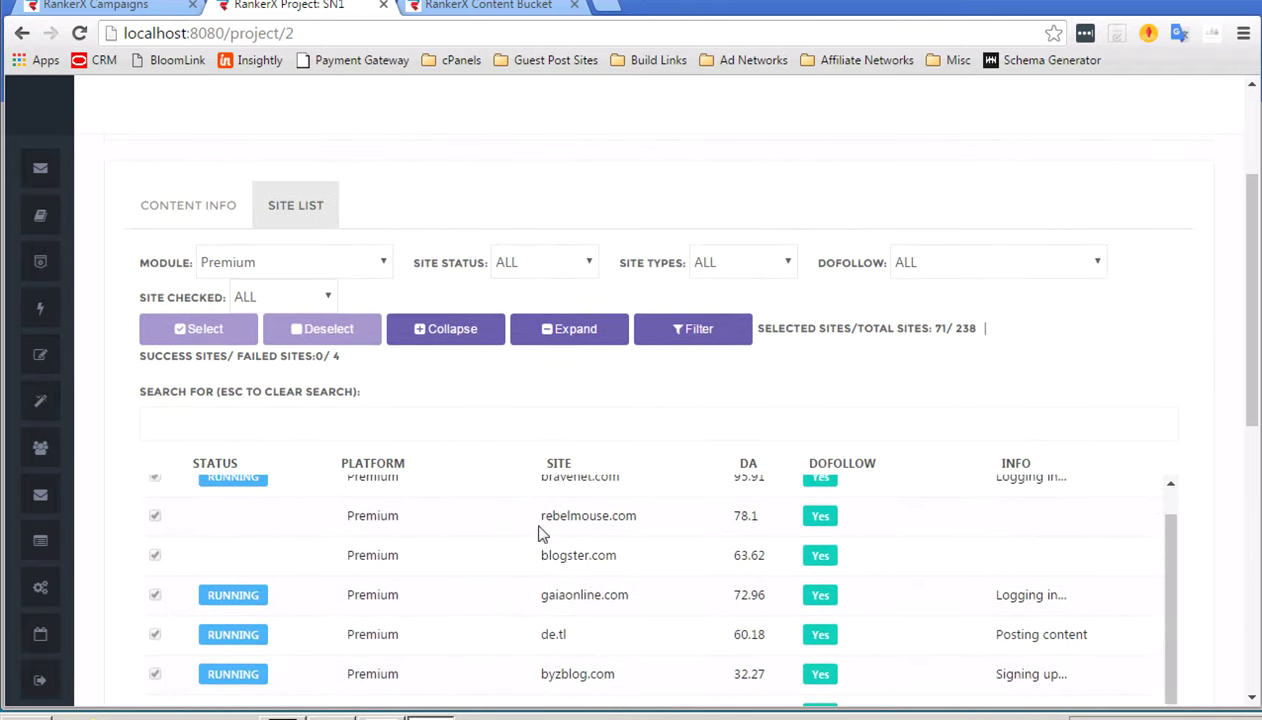
Sort the site list by DA in descending order, highest sites first
click(749, 465)
click(749, 465)
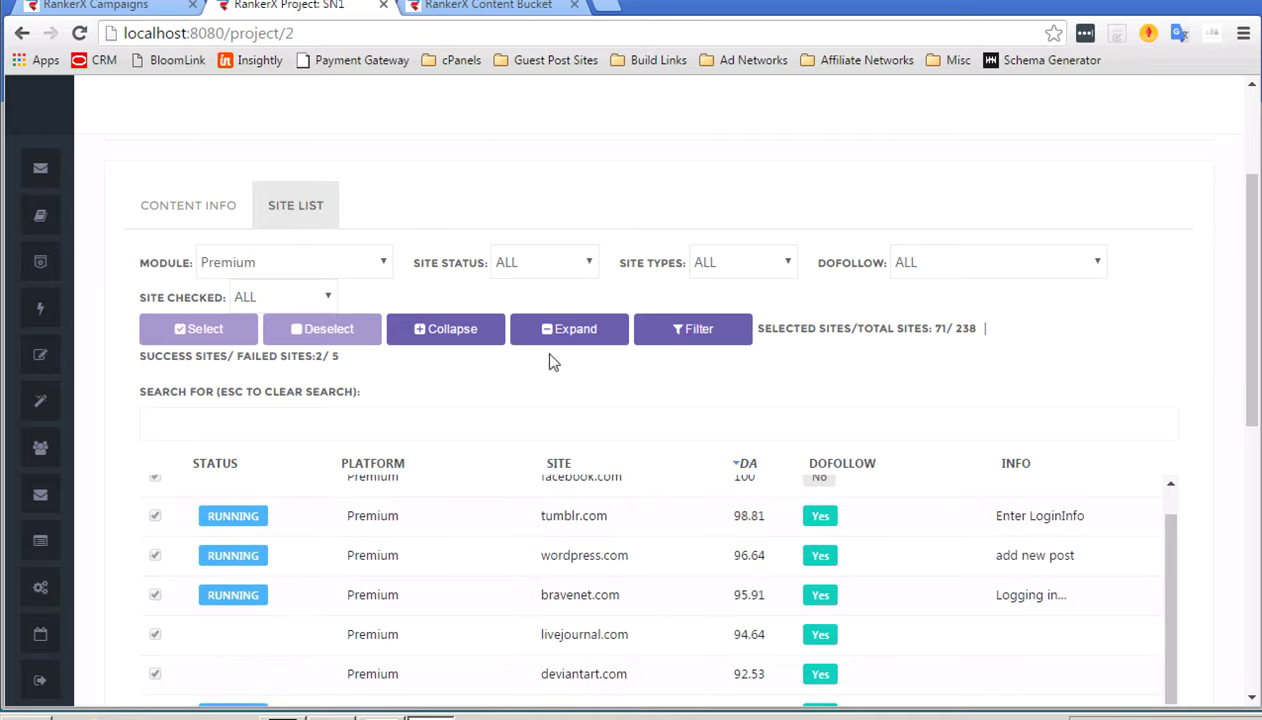
scroll(553, 362, down, 1)
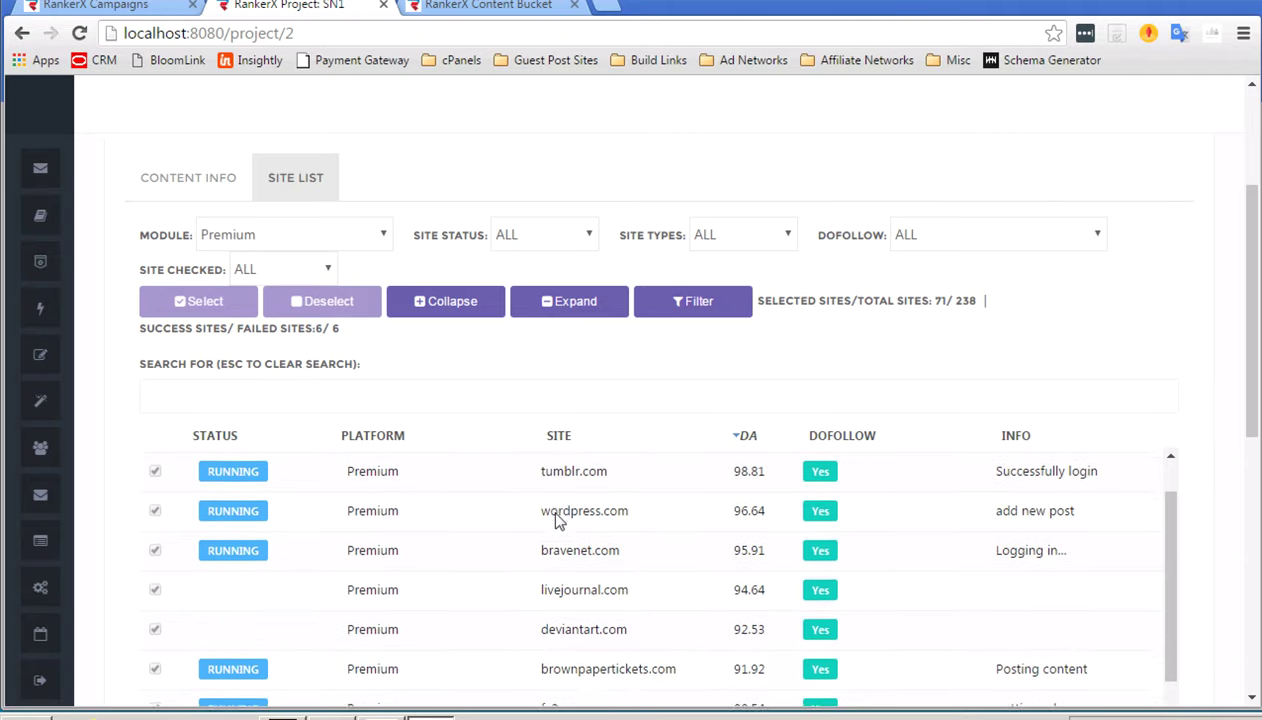
scroll(570, 560, down, 1)
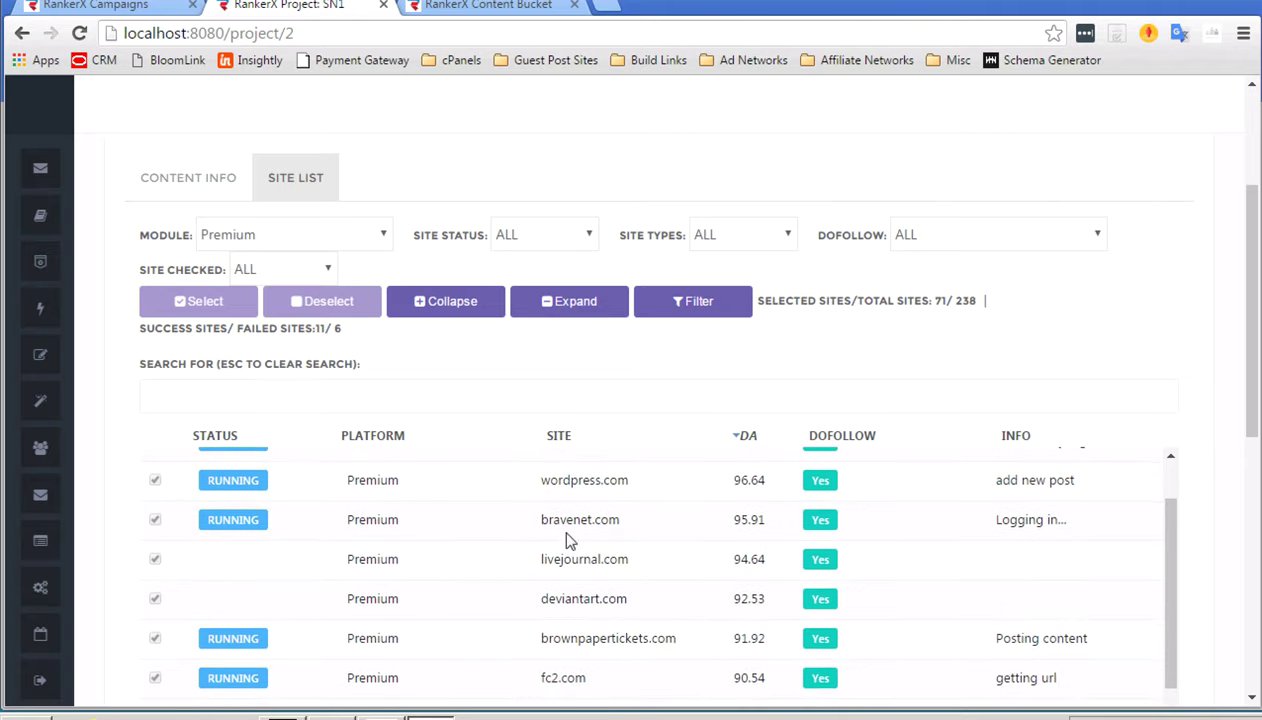
scroll(566, 530, down, 5)
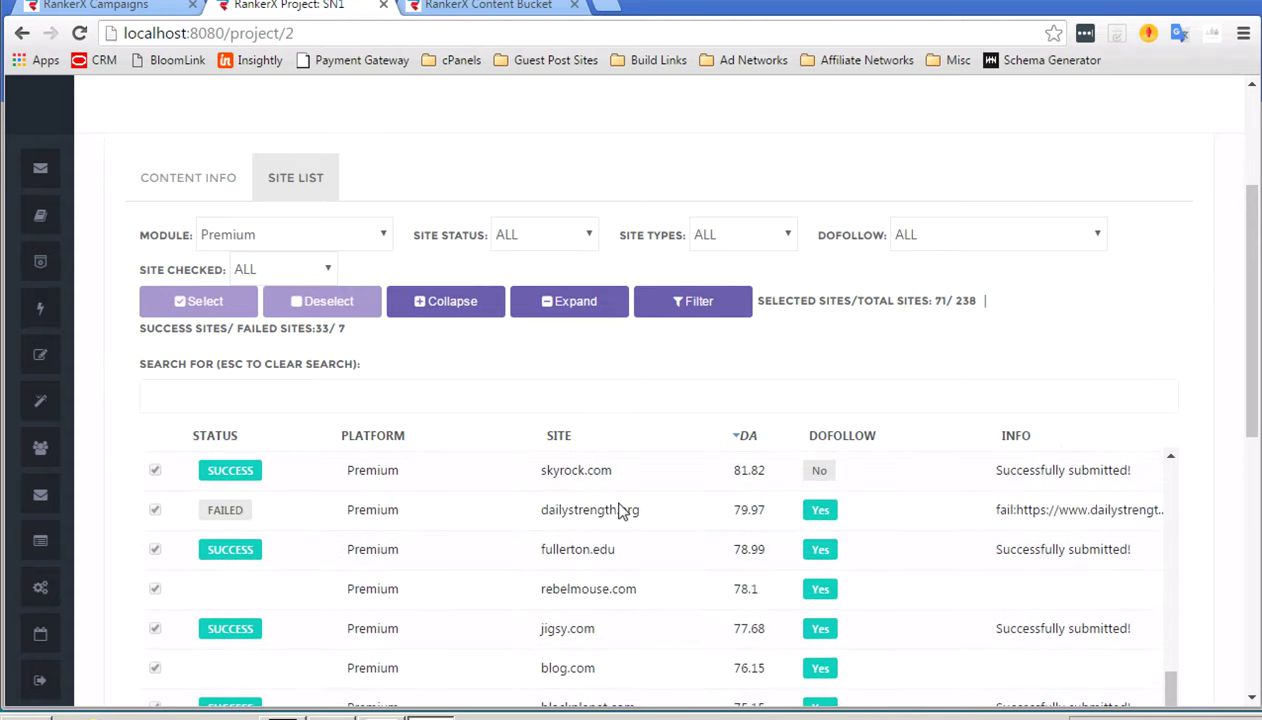
scroll(1215, 550, down, 3)
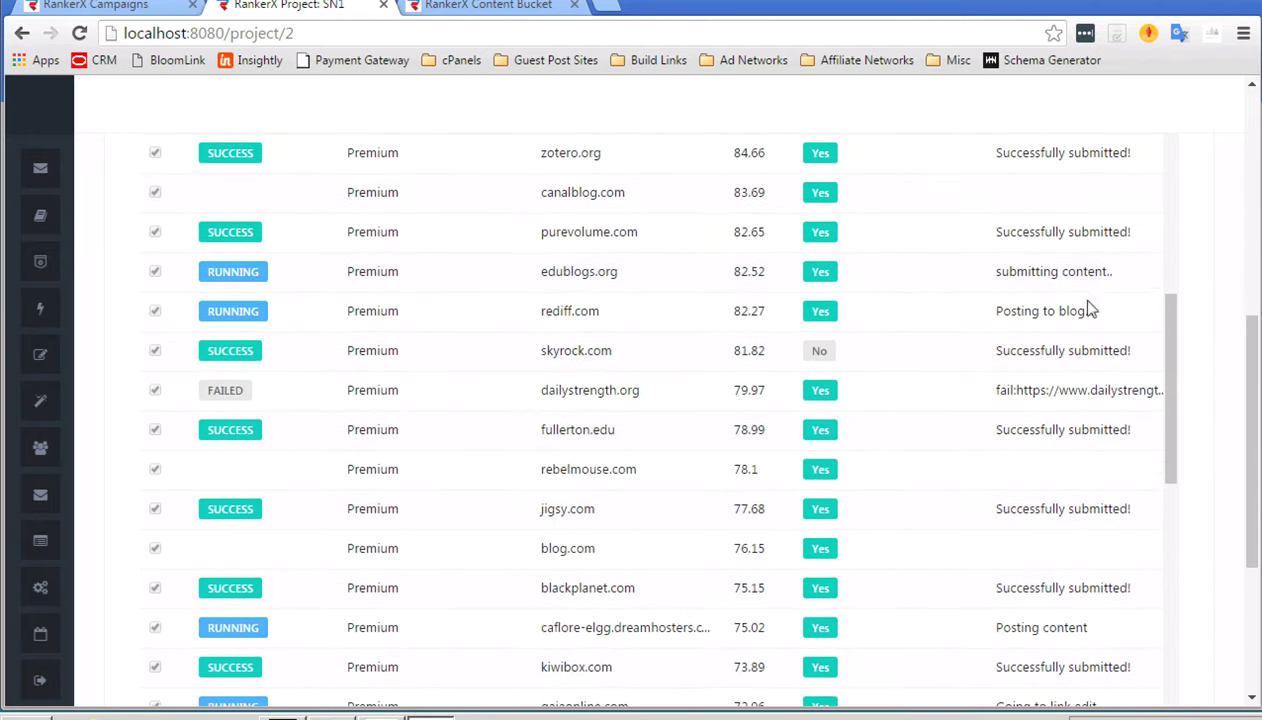
scroll(1204, 324, down, 5)
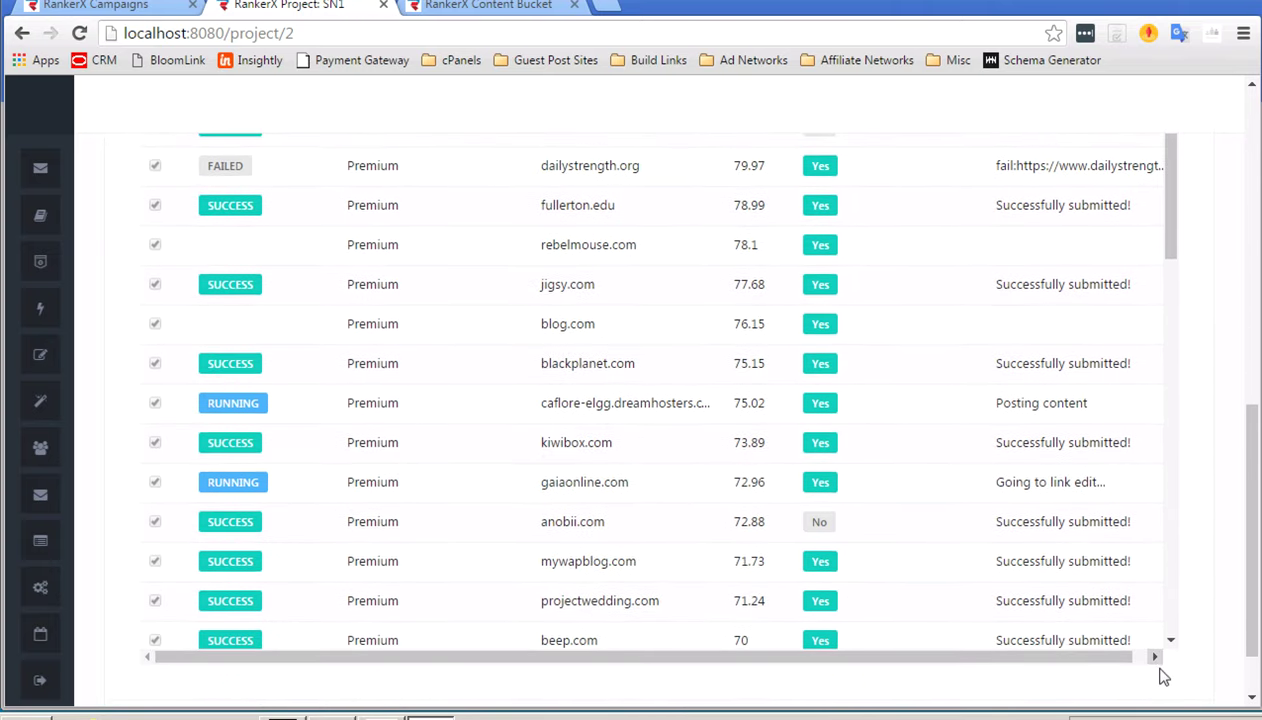
click(1157, 659)
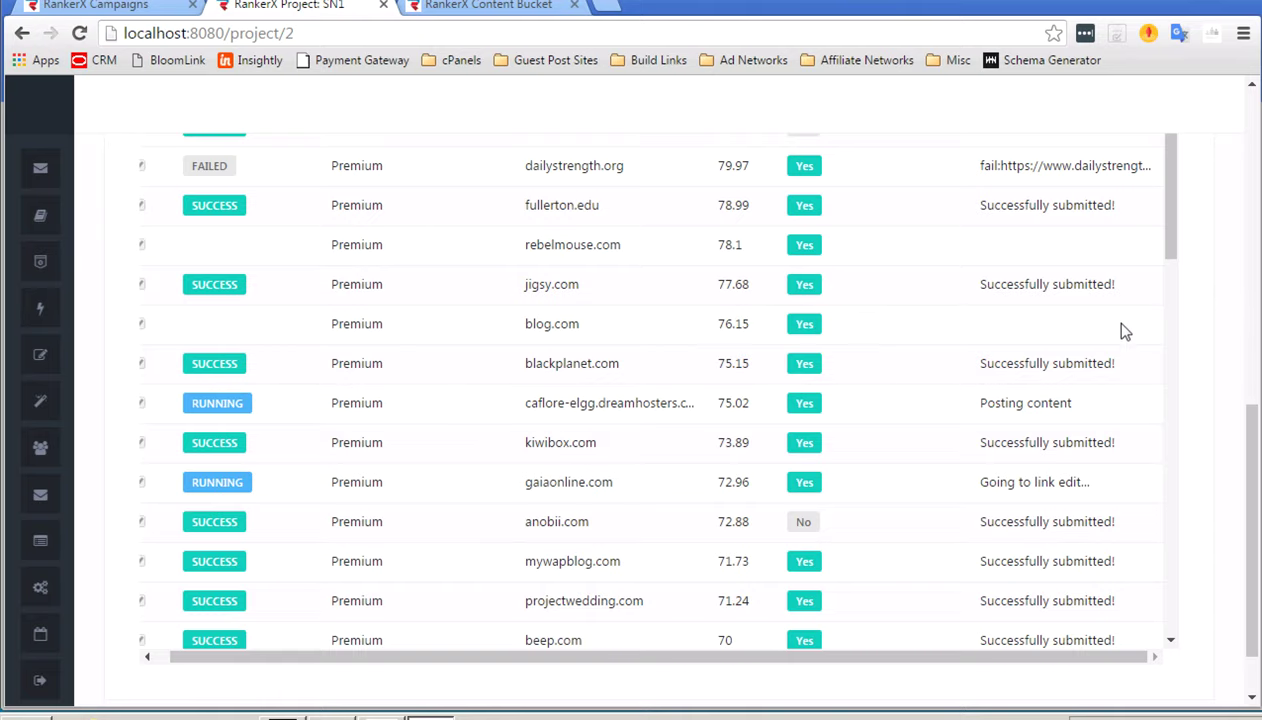
scroll(1110, 332, up, 10)
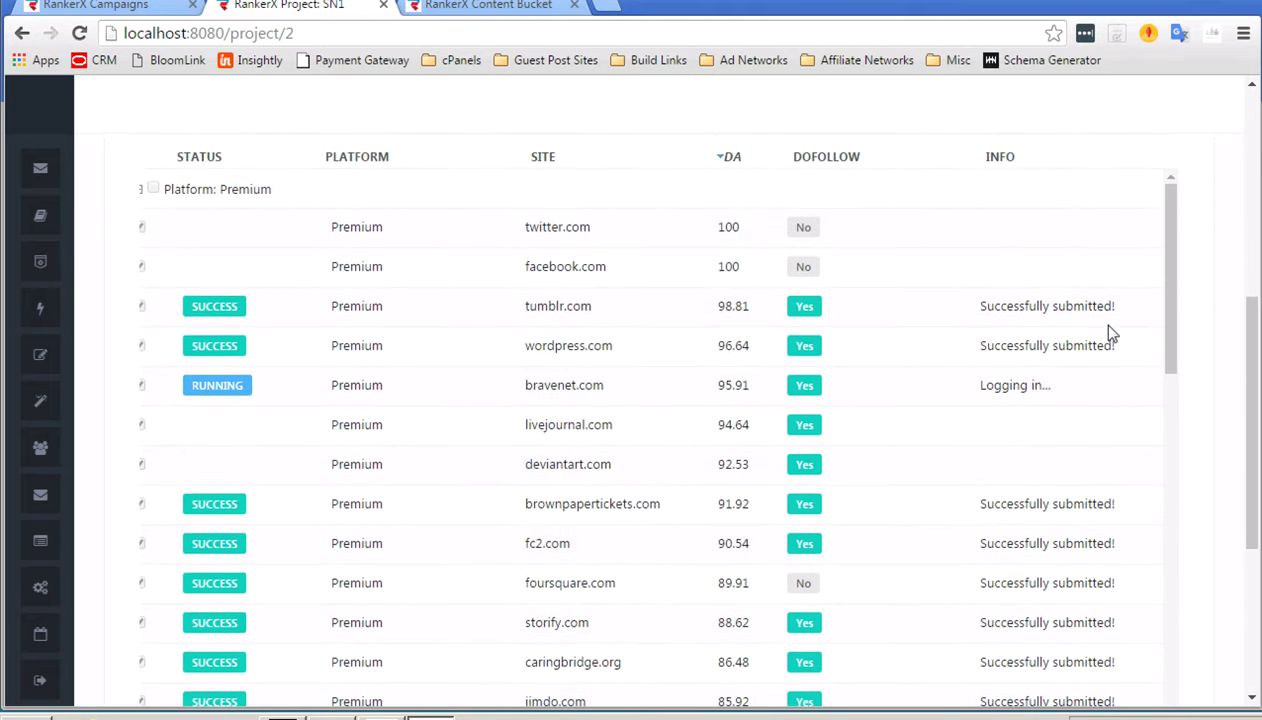
scroll(1107, 332, up, 2)
scroll(1080, 318, down, 1)
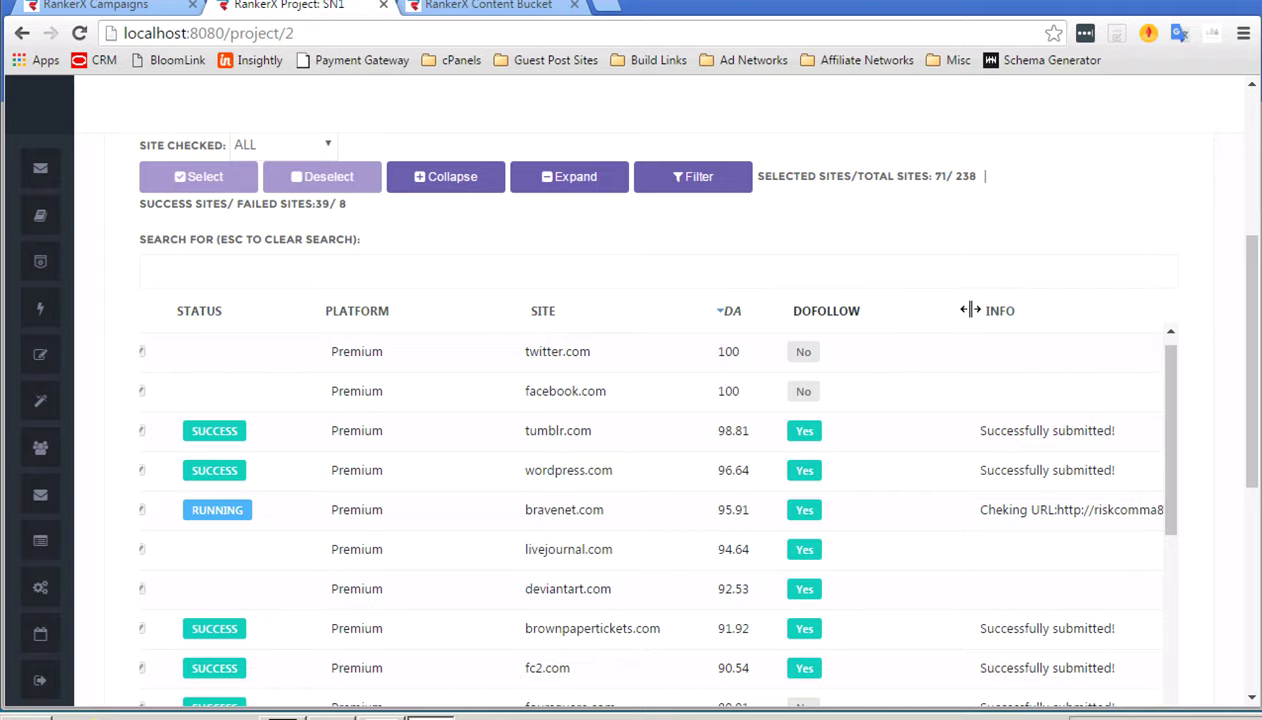
drag(970, 310, 865, 310)
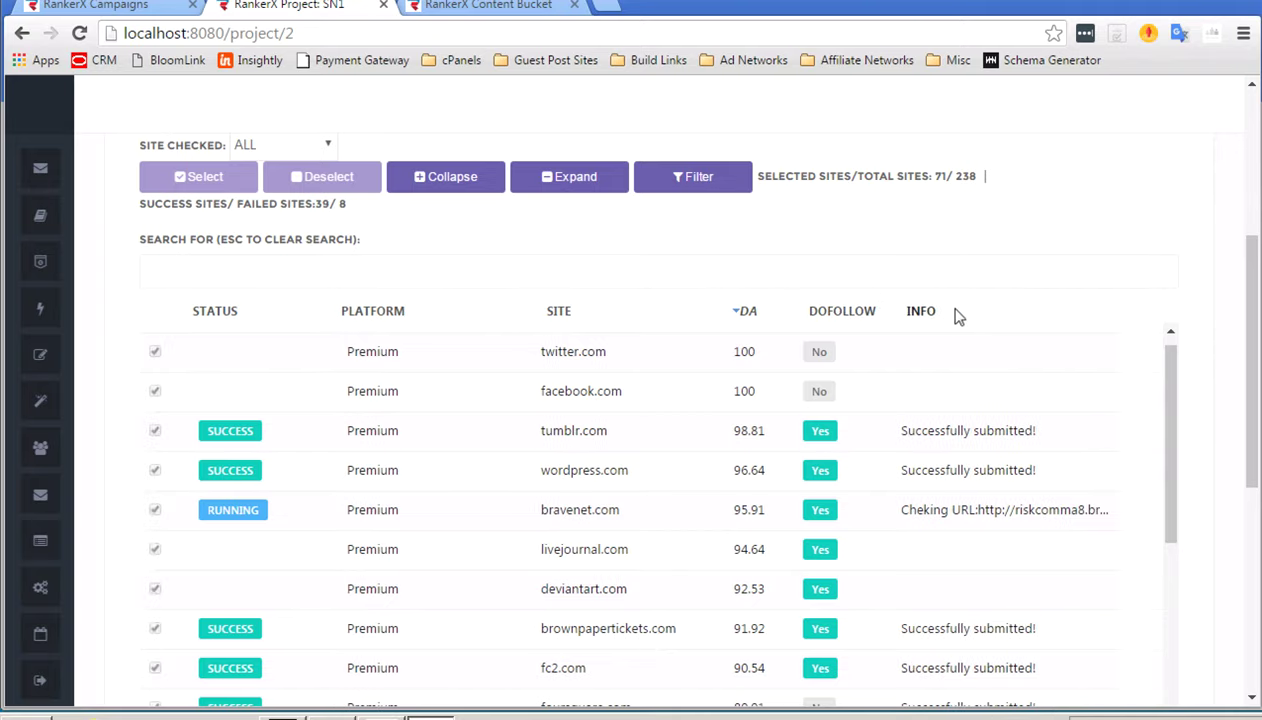
click(1100, 312)
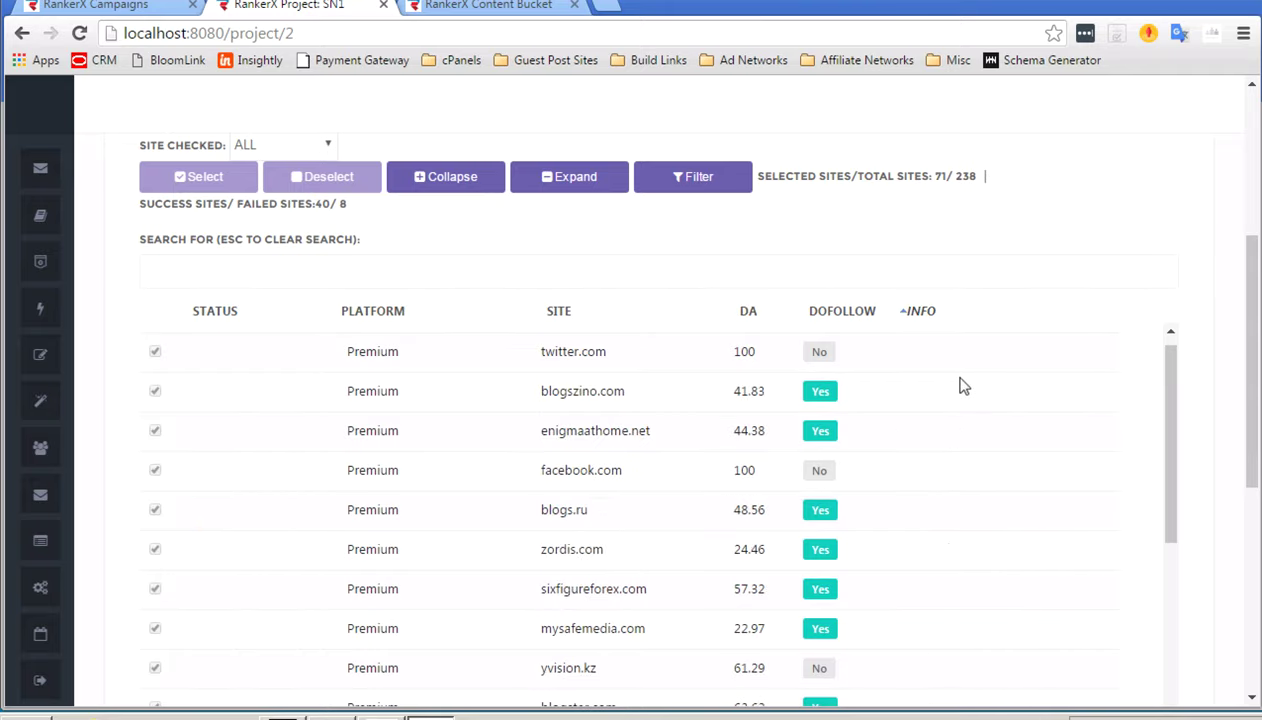
scroll(960, 386, down, 2)
scroll(958, 386, up, 5)
scroll(958, 386, down, 5)
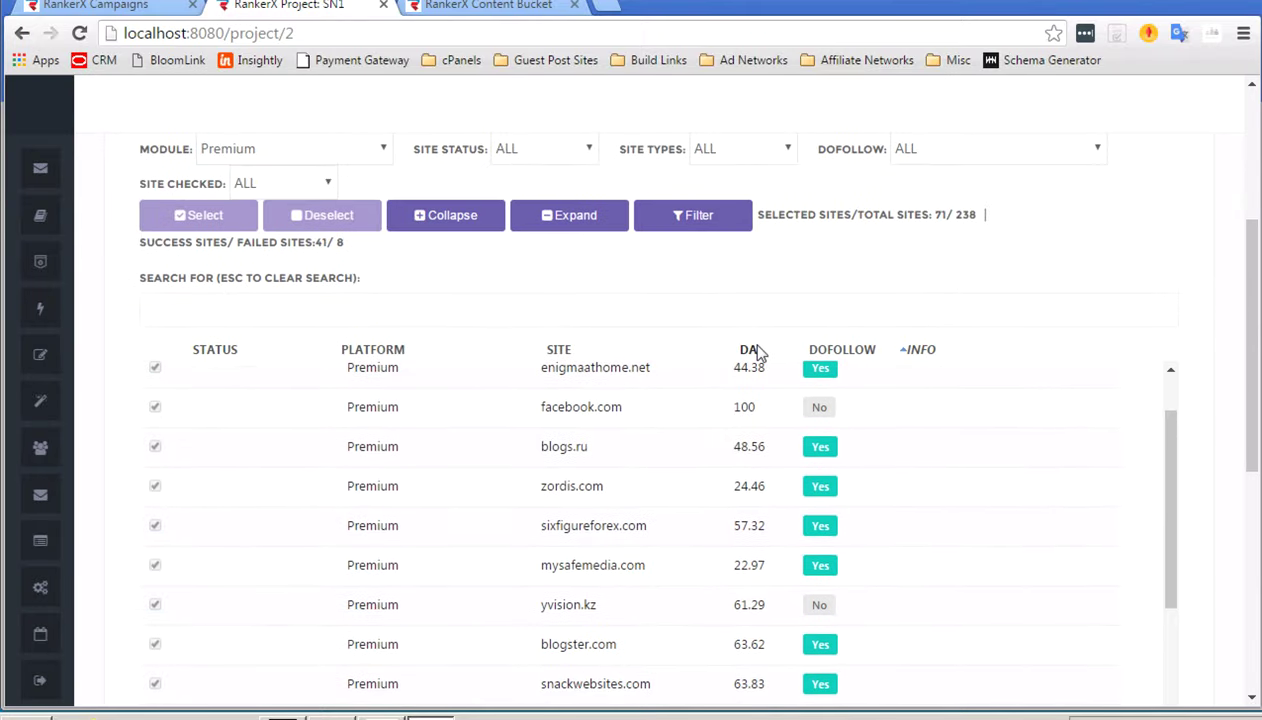
click(752, 352)
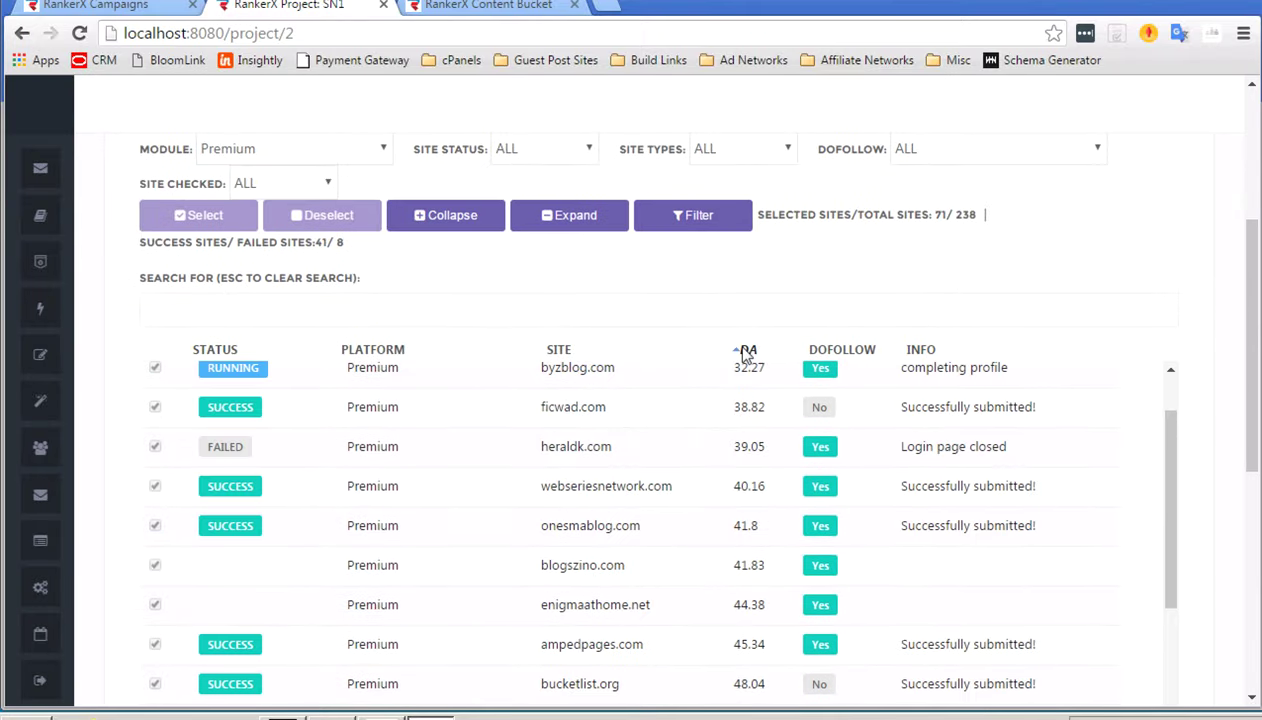
click(746, 352)
scroll(670, 262, down, 3)
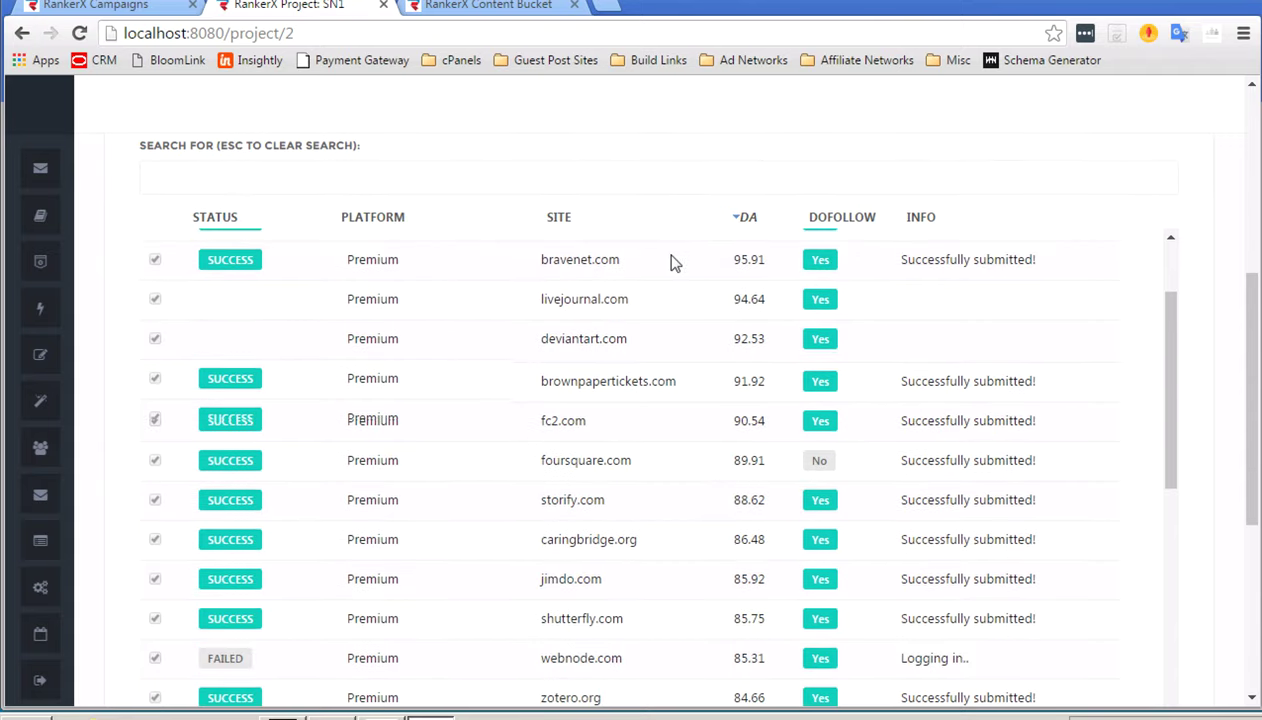
scroll(616, 447, up, 5)
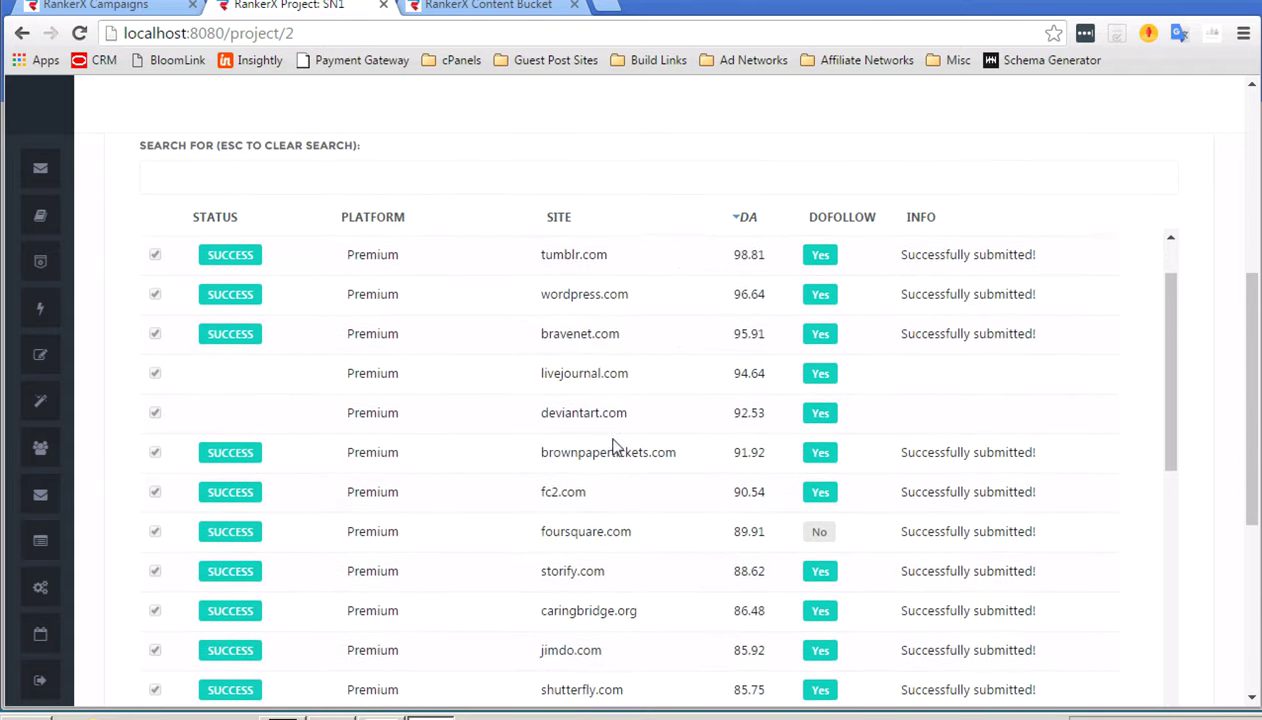
scroll(616, 447, down, 1)
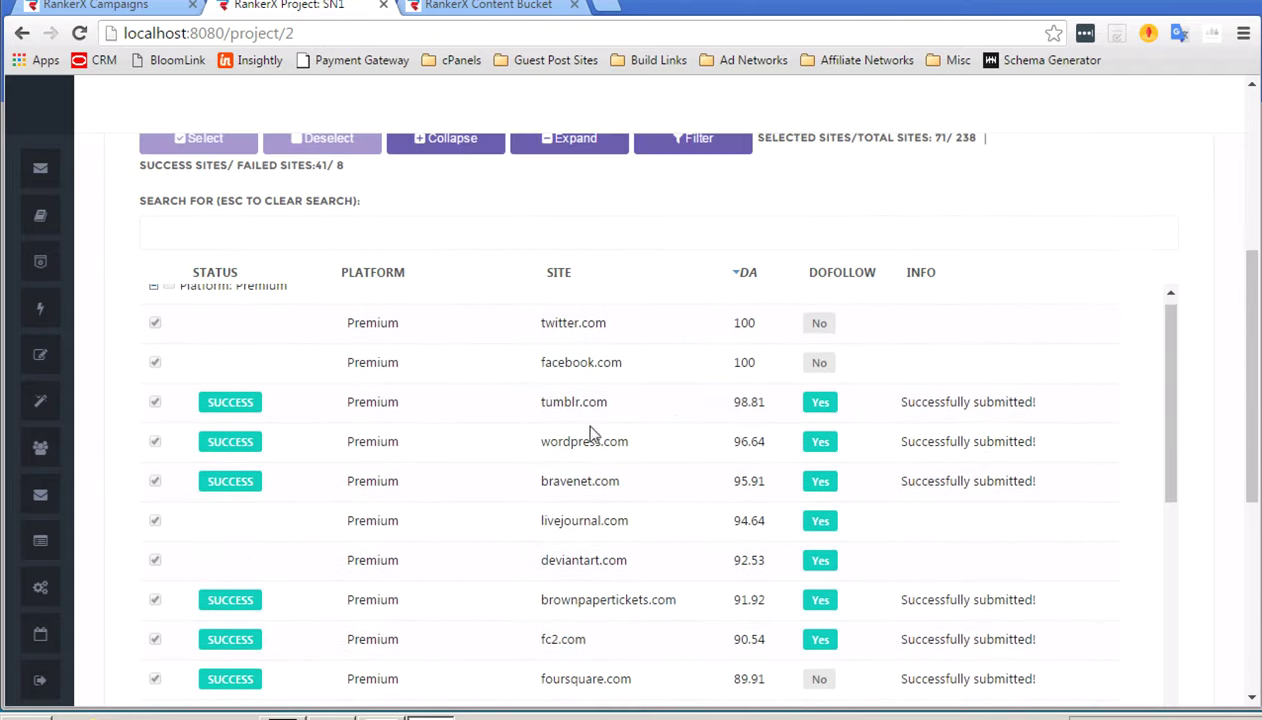
scroll(620, 470, down, 5)
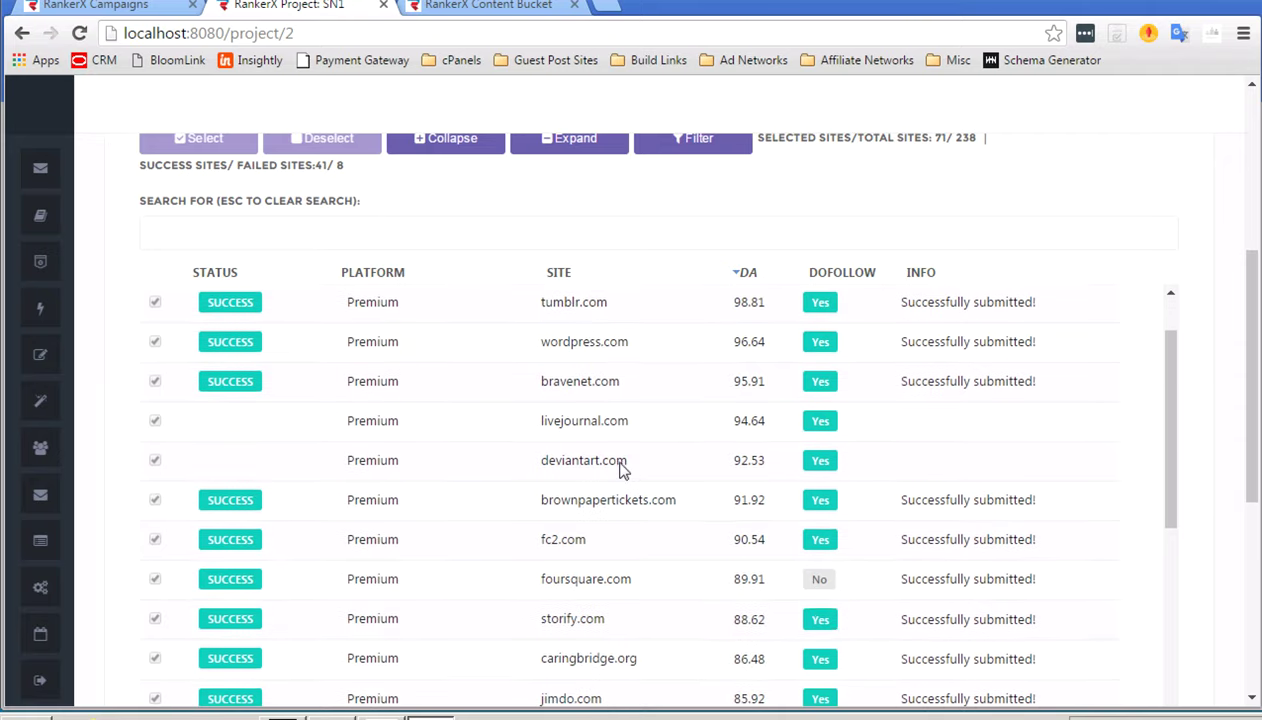
scroll(620, 470, down, 5)
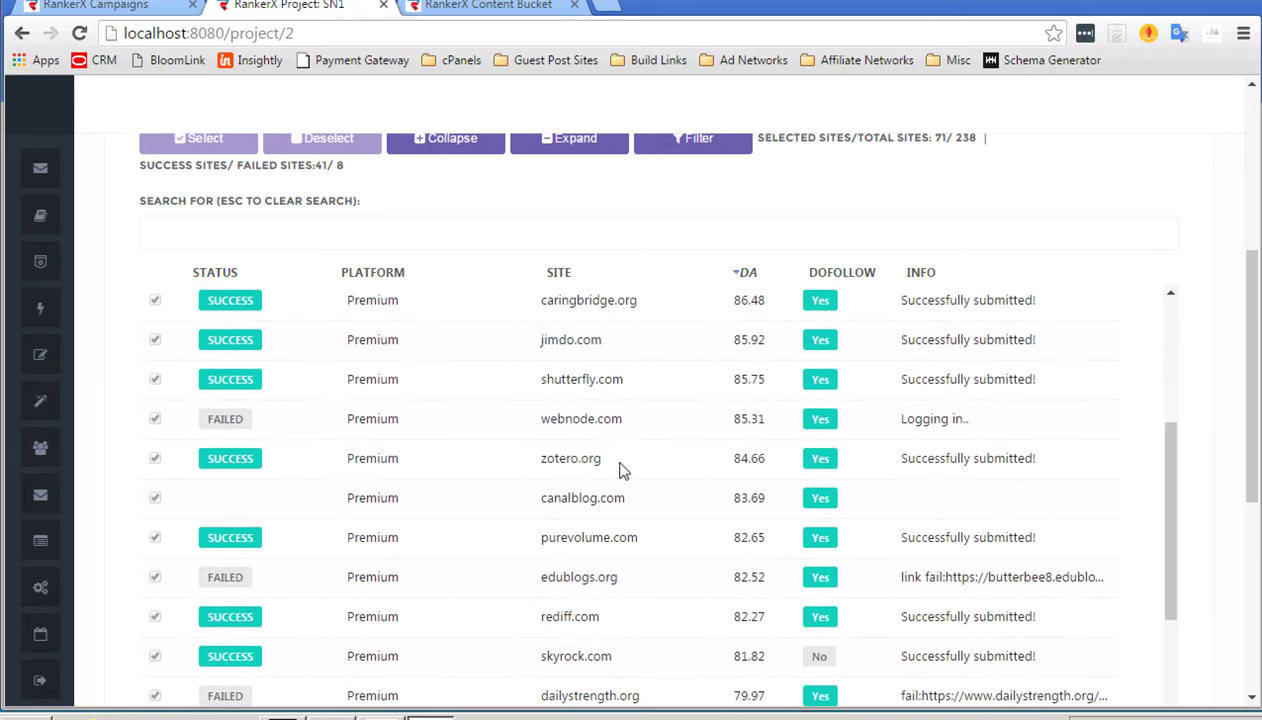
scroll(620, 470, down, 10)
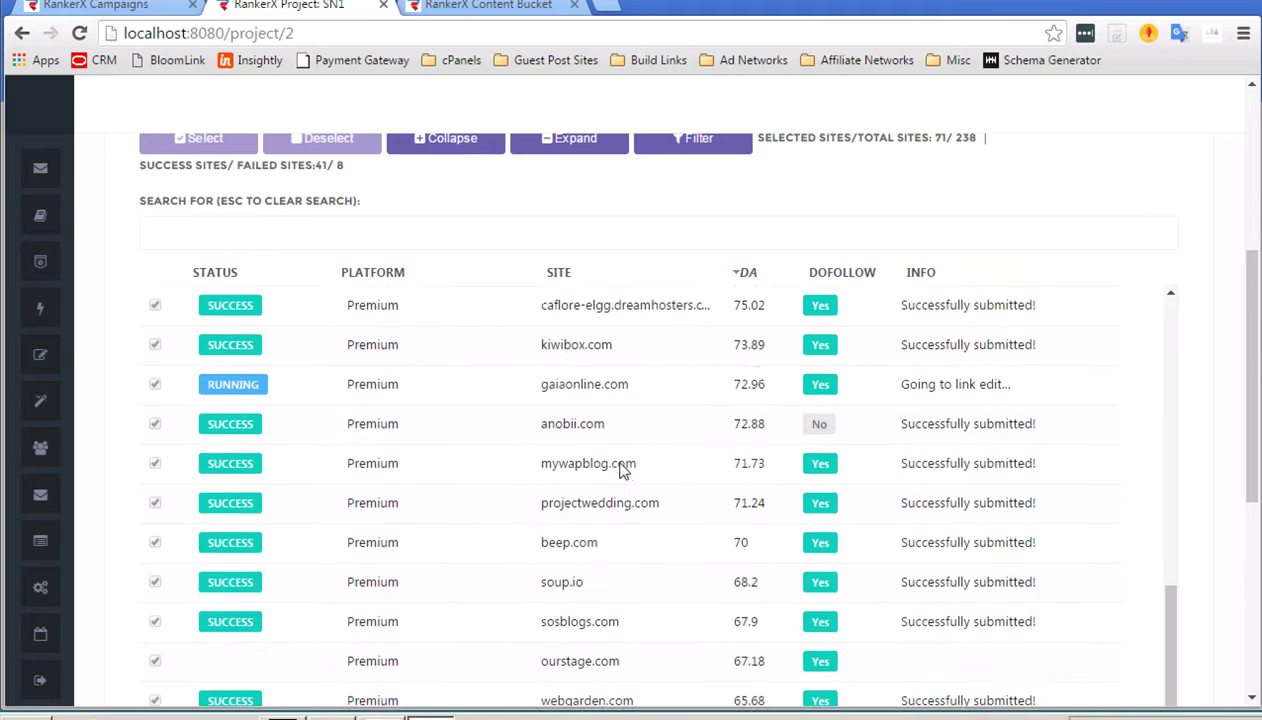
scroll(620, 470, down, 10)
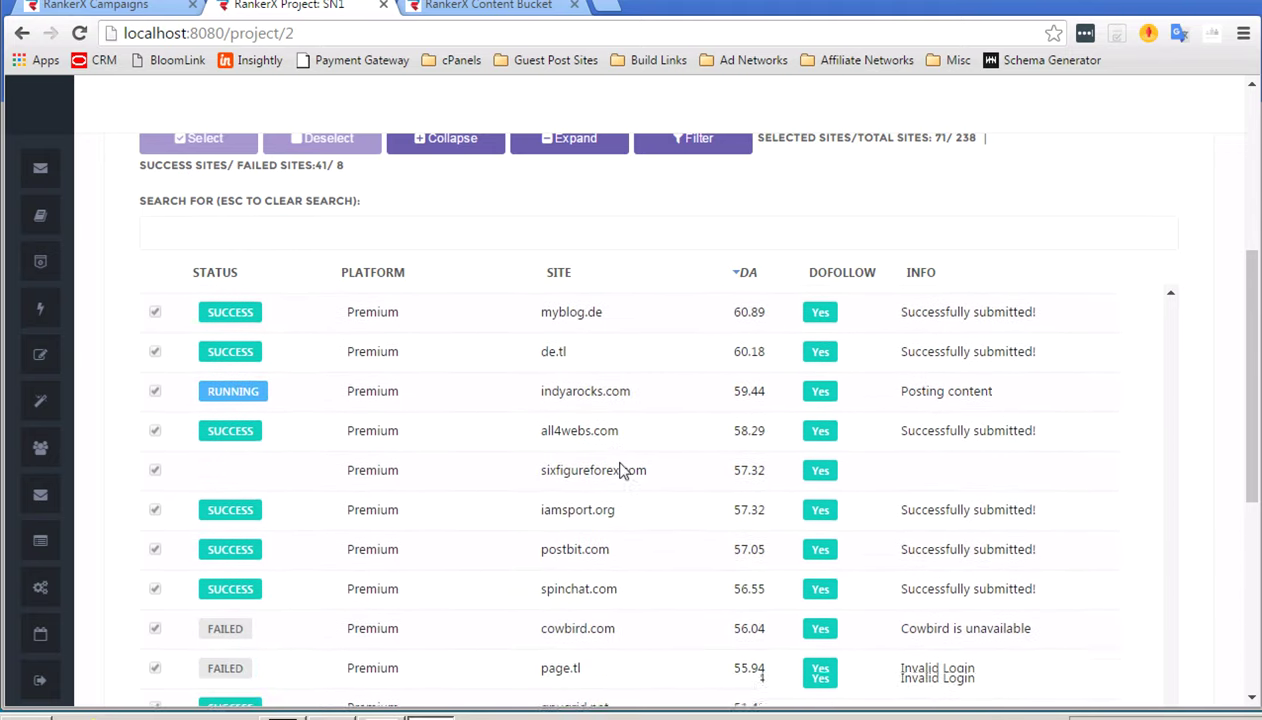
scroll(620, 470, down, 2)
scroll(620, 470, up, 2)
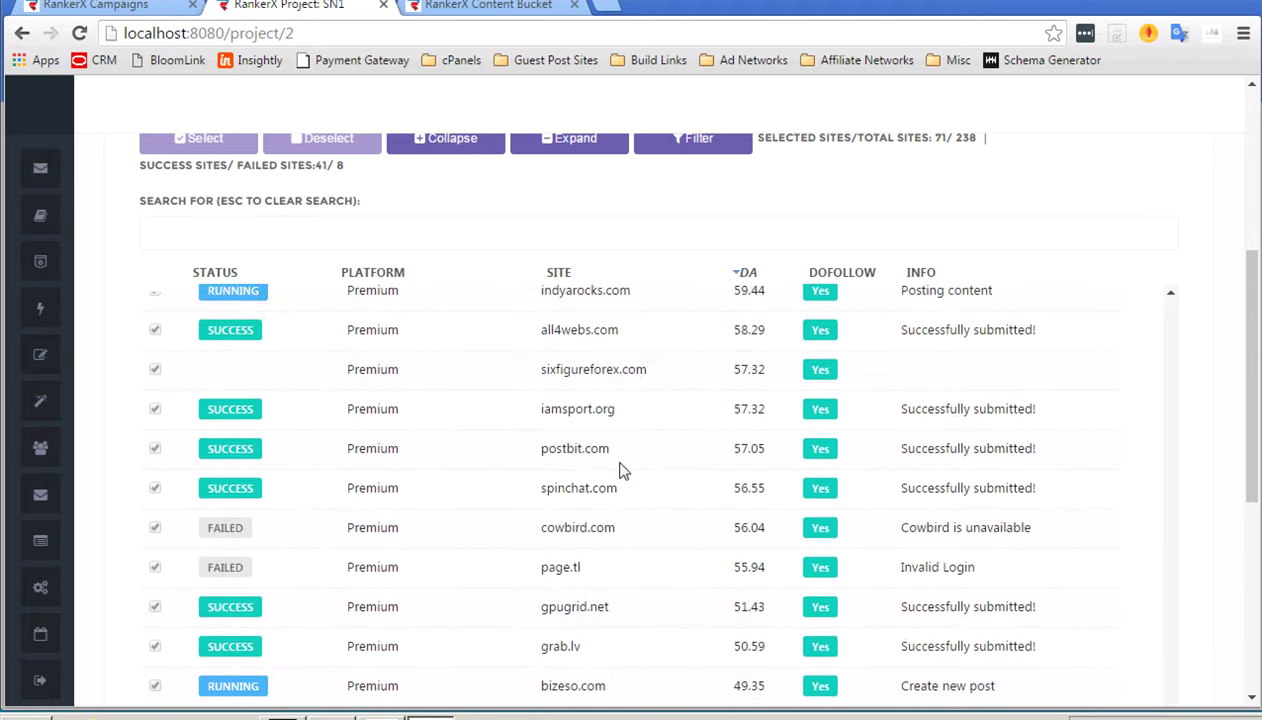
scroll(620, 470, up, 4)
scroll(620, 470, down, 3)
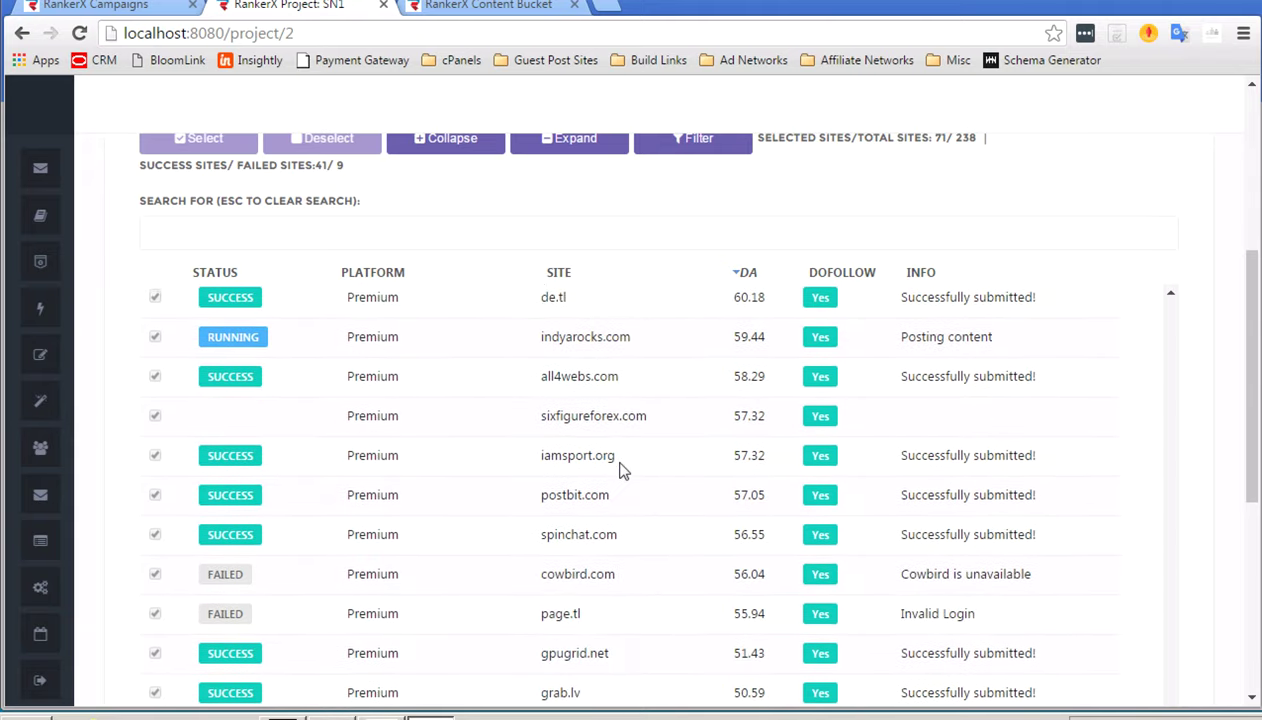
scroll(620, 470, down, 5)
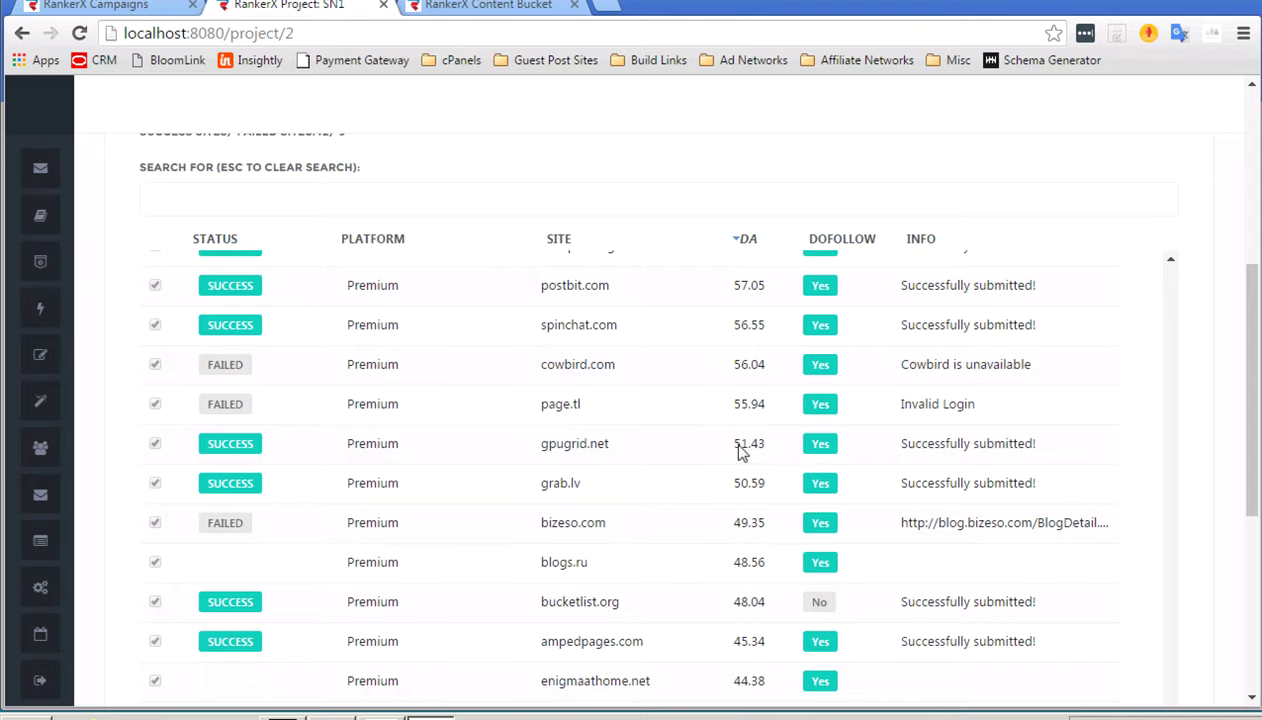
scroll(707, 411, down, 6)
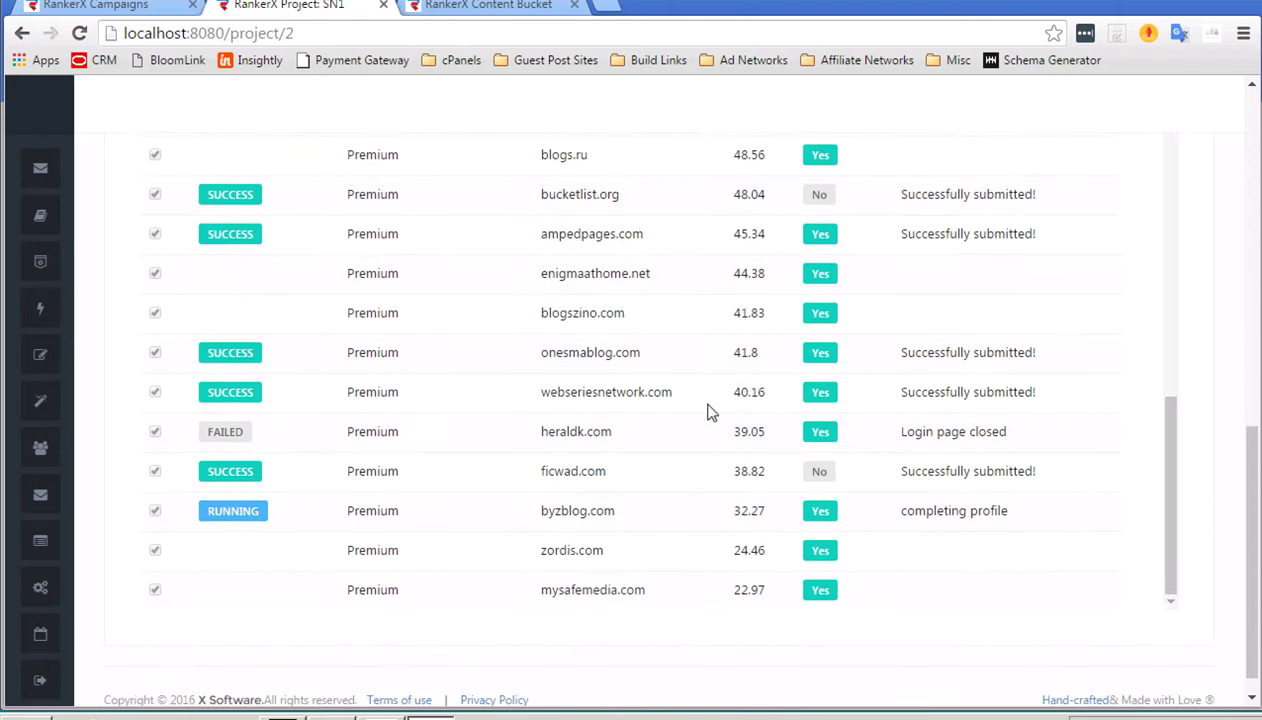
scroll(707, 520, up, 6)
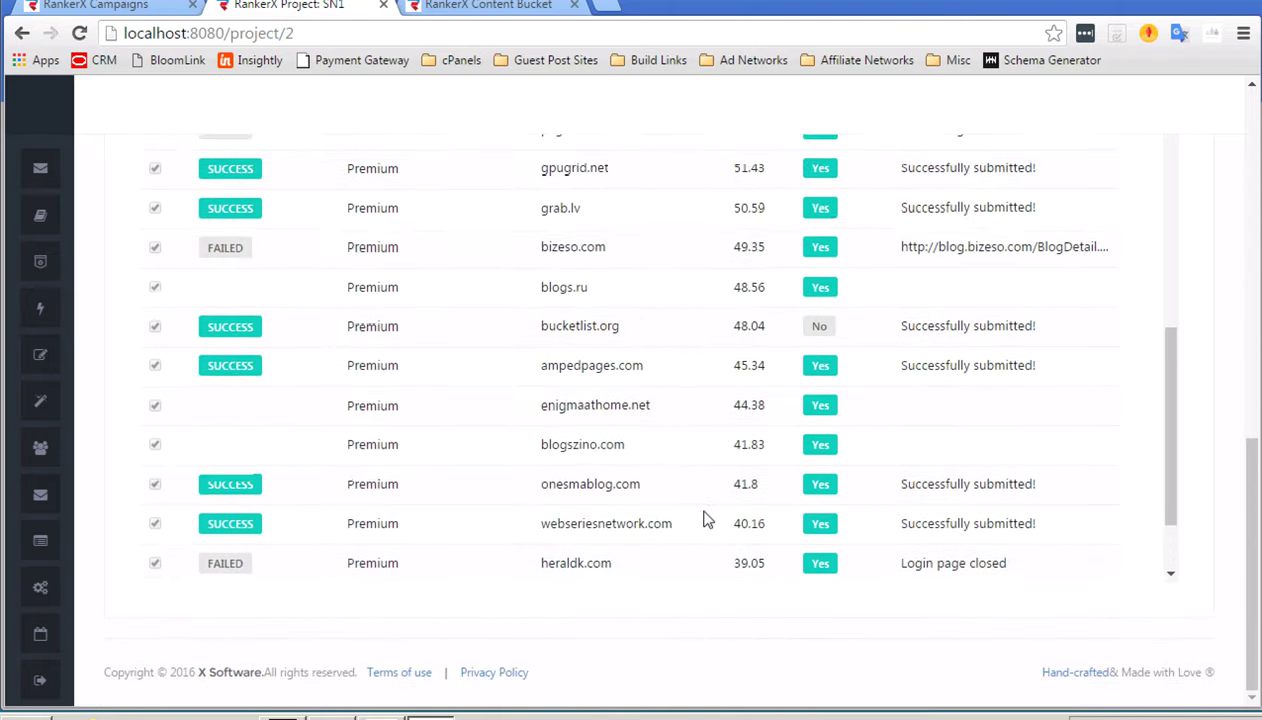
scroll(707, 520, up, 10)
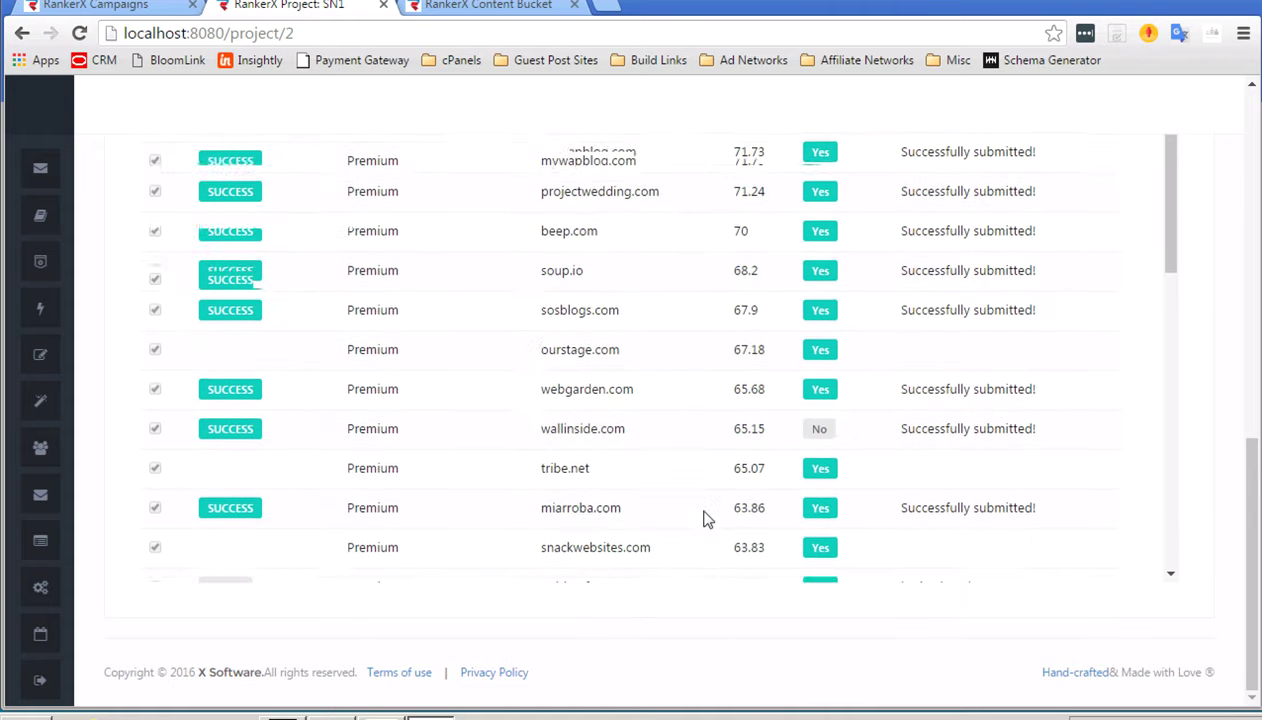
scroll(690, 505, down, 1)
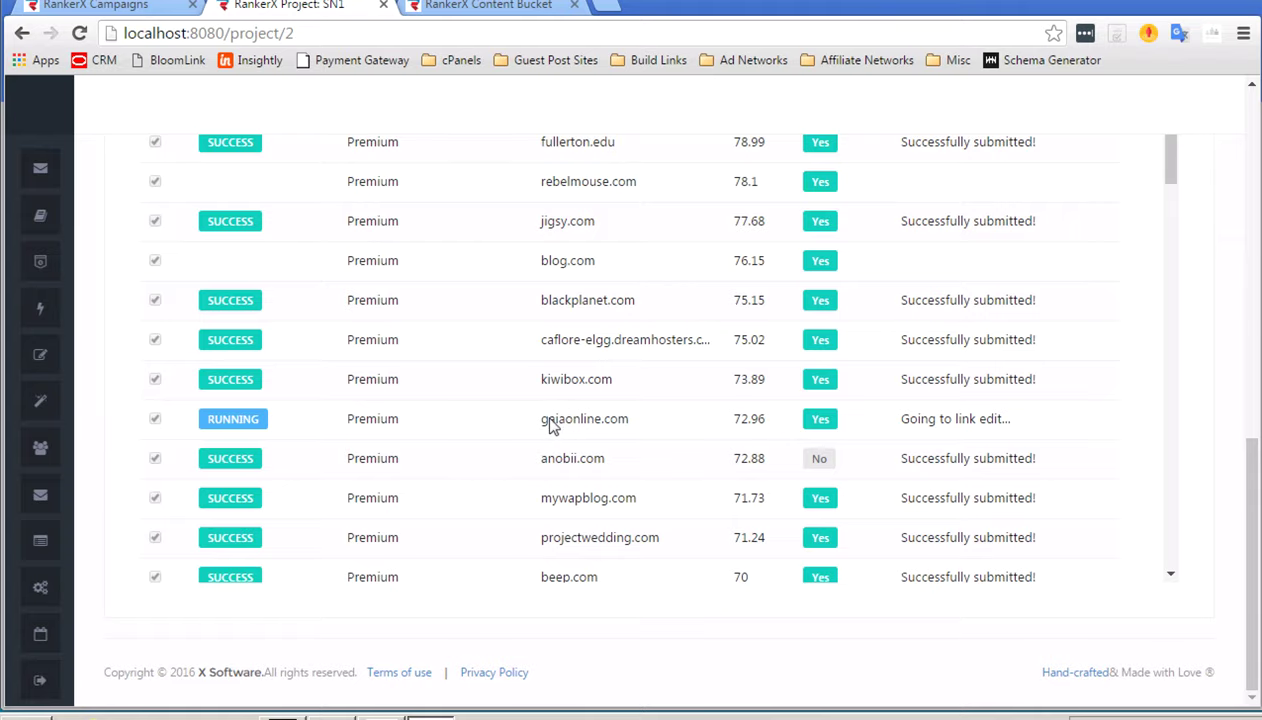
scroll(341, 447, up, 10)
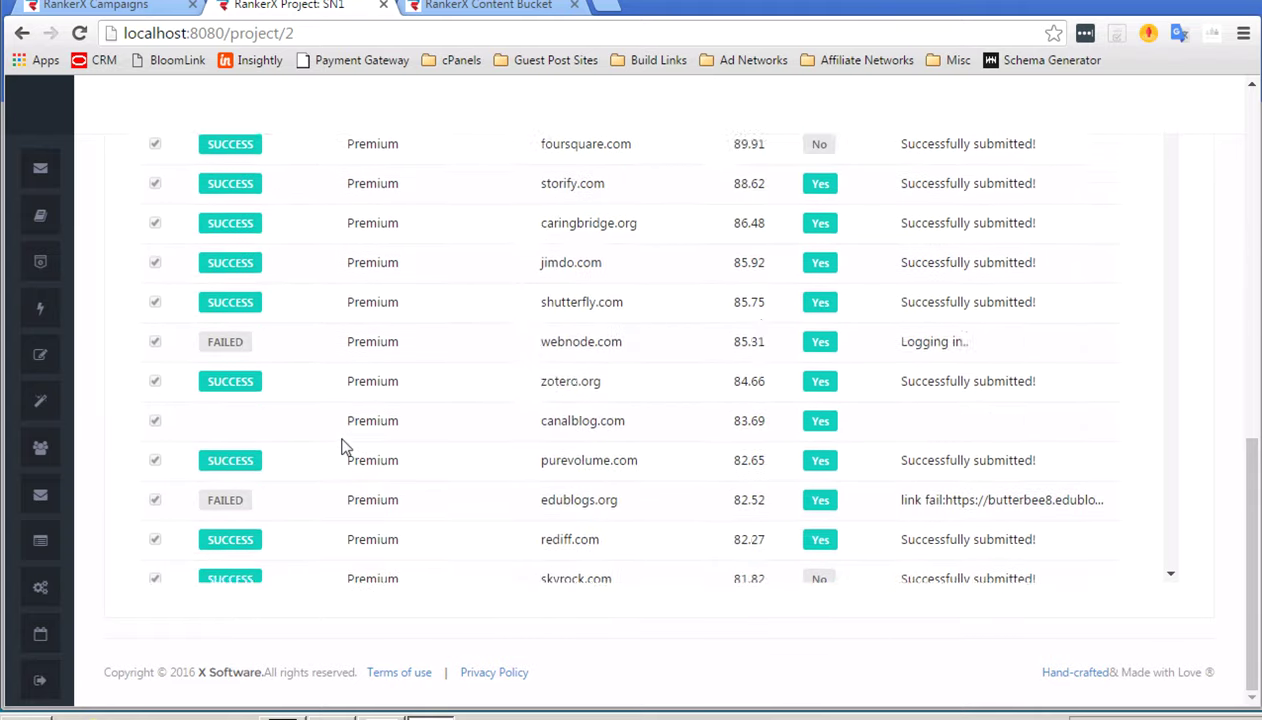
scroll(341, 447, up, 2)
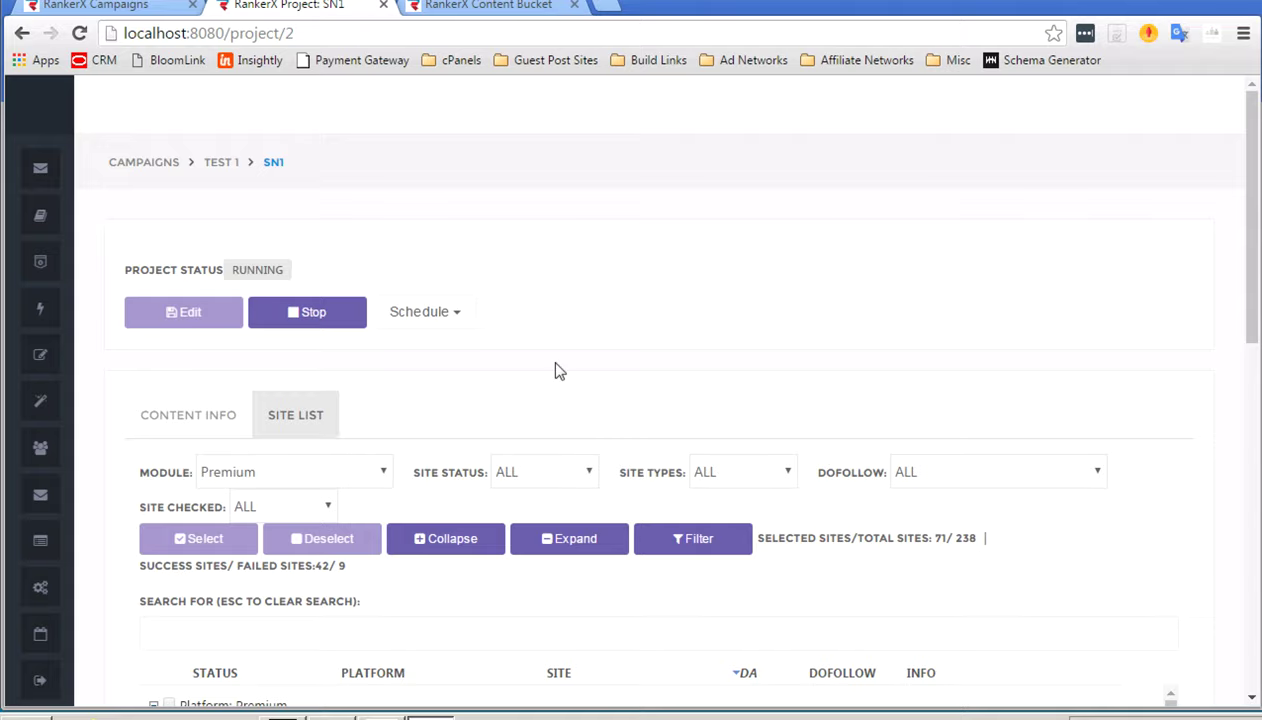
Watch the site list until SN1 shows COMPLETED with 42 successful and 11 failed sites
scroll(559, 371, down, 5)
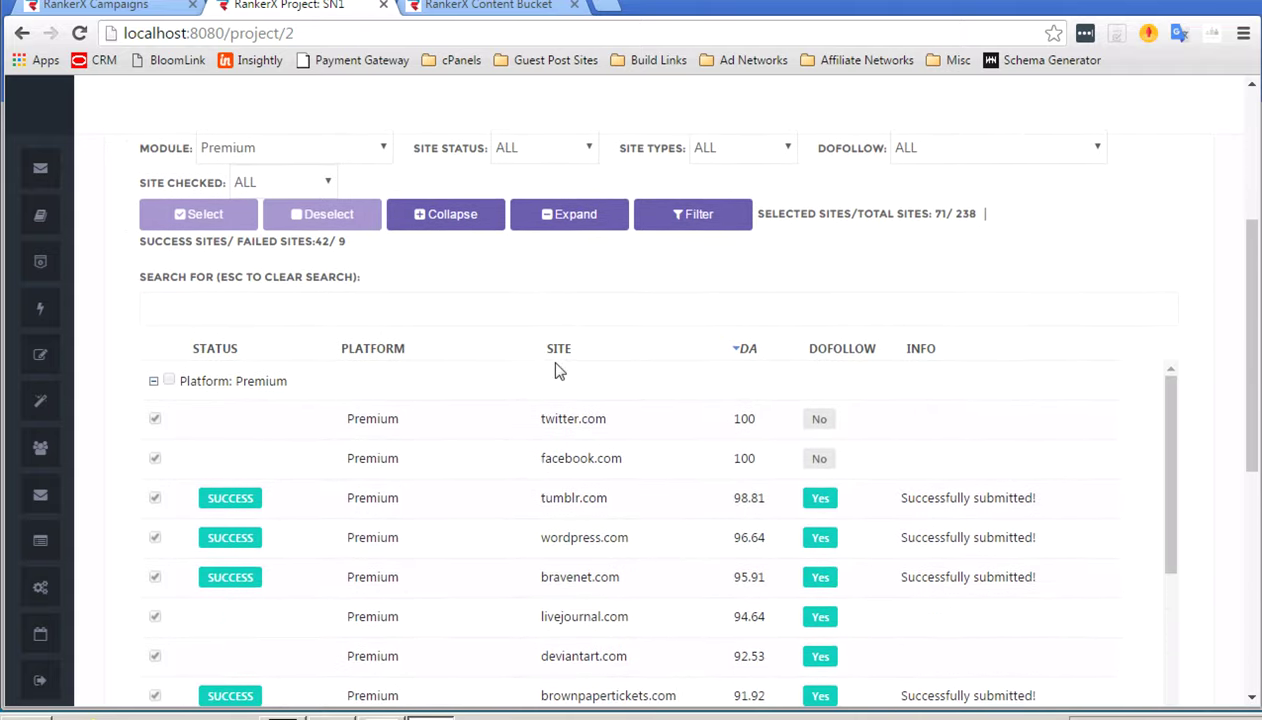
scroll(608, 478, down, 8)
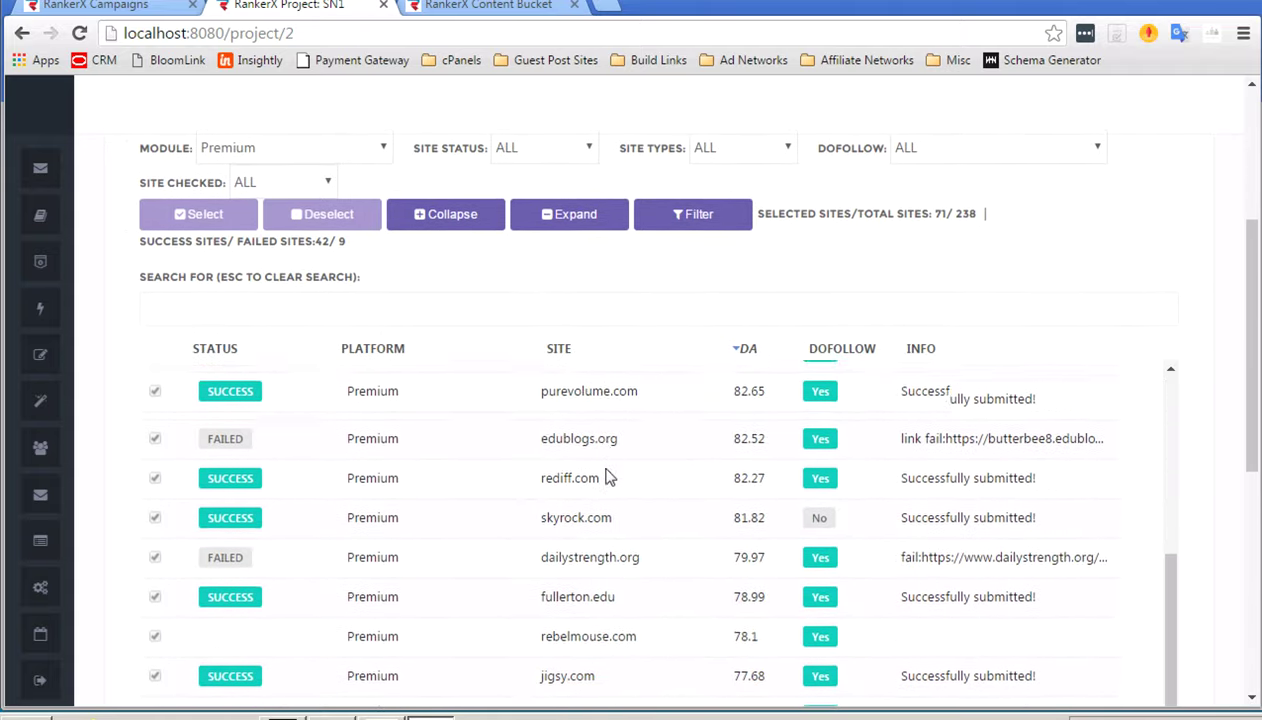
scroll(608, 478, down, 5)
scroll(608, 478, up, 1)
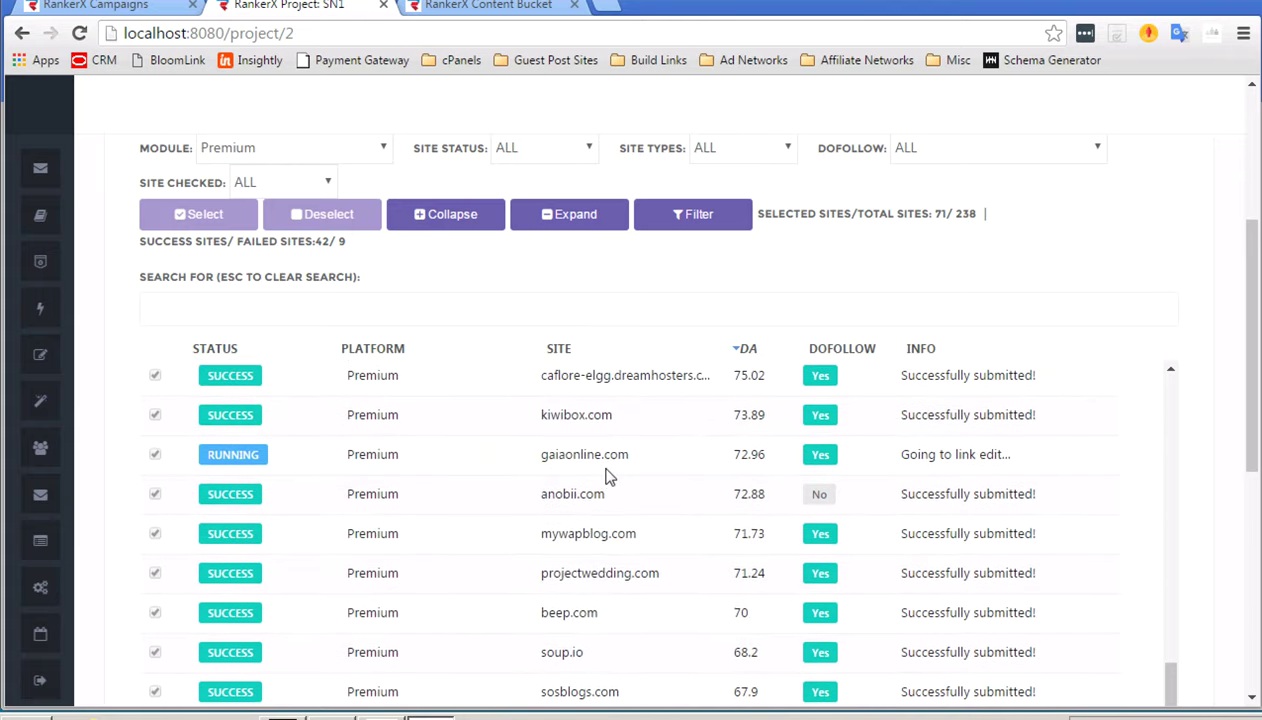
scroll(545, 450, down, 1)
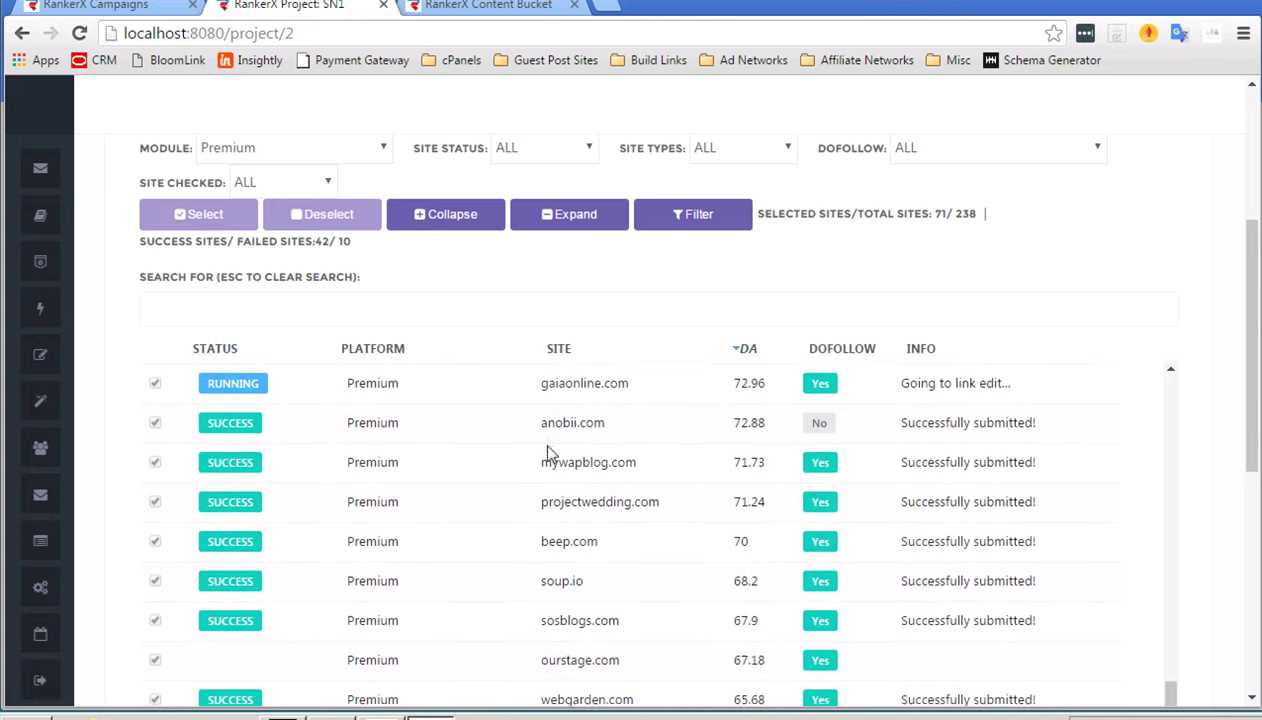
scroll(548, 455, down, 10)
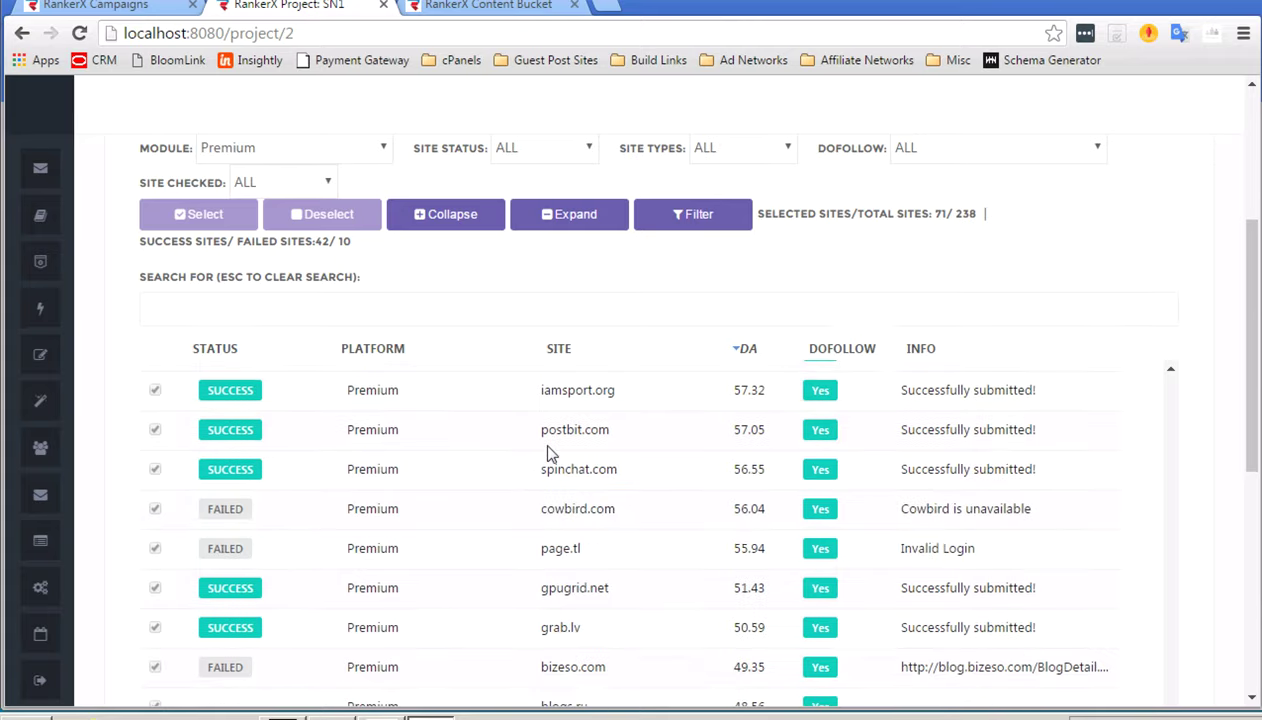
scroll(548, 455, down, 5)
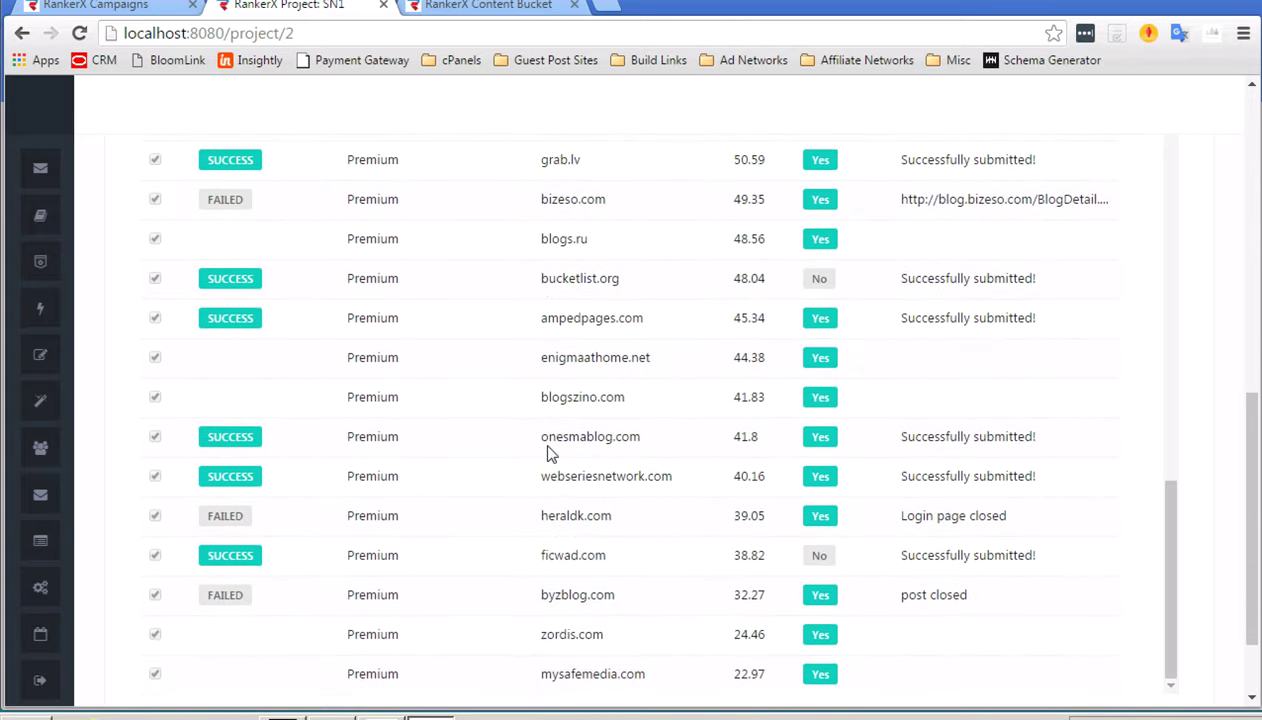
scroll(548, 455, up, 20)
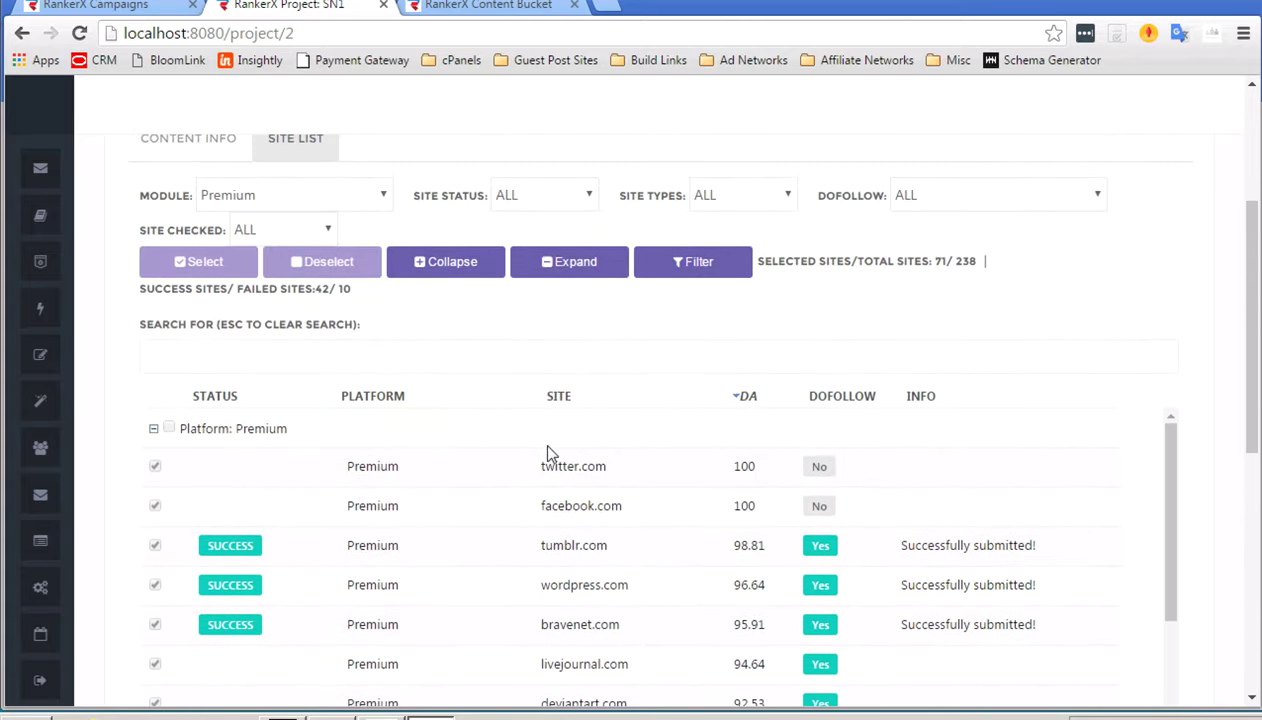
scroll(548, 455, up, 3)
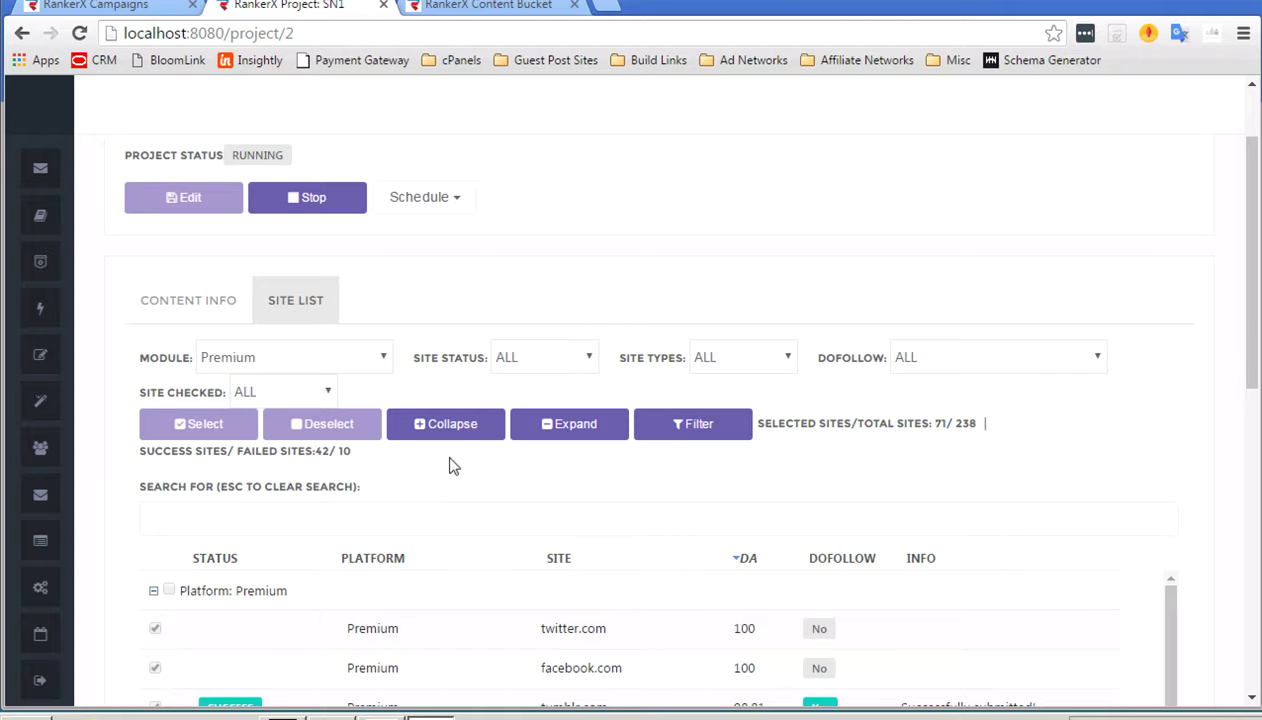
scroll(451, 464, down, 1)
scroll(451, 464, down, 1)
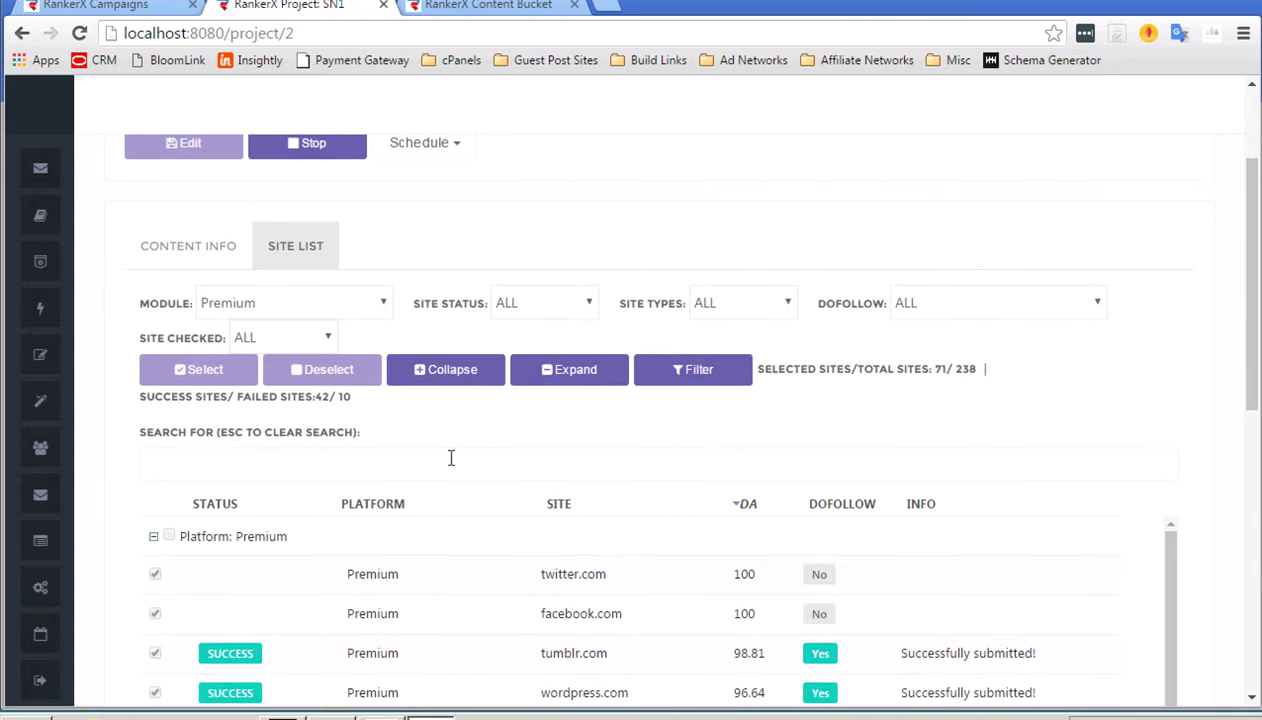
scroll(451, 458, down, 1)
scroll(545, 520, down, 1)
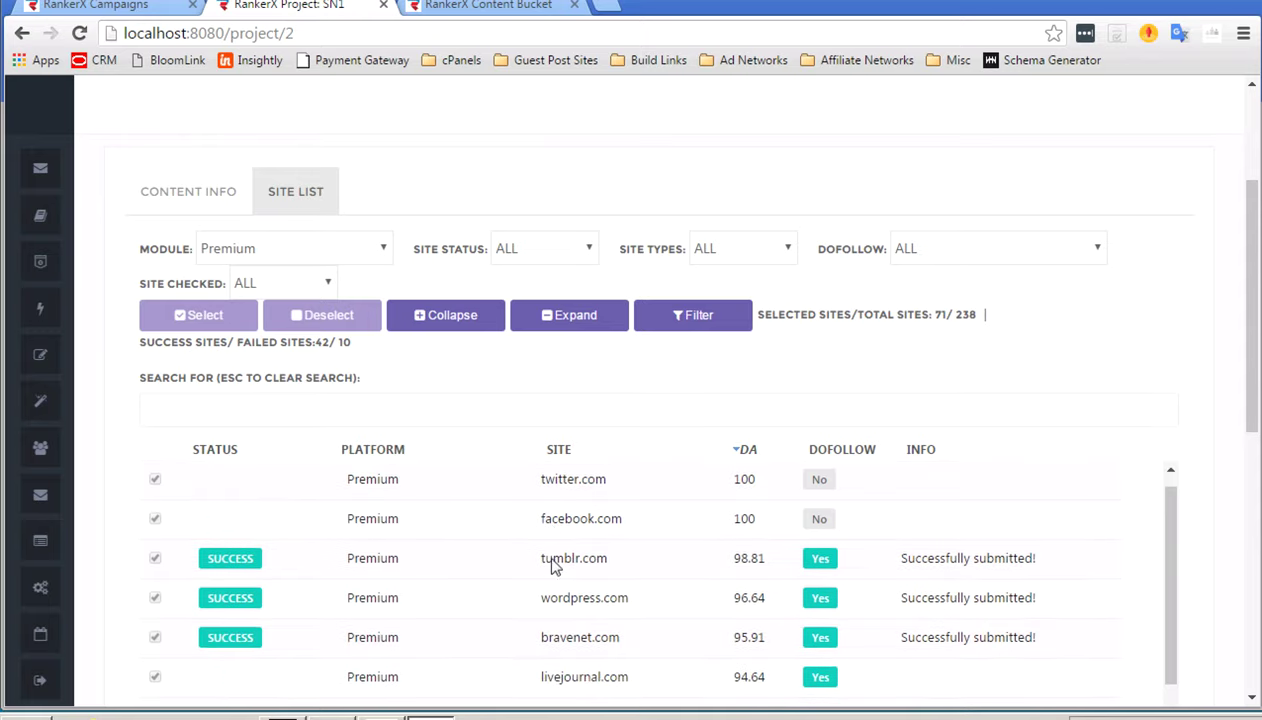
scroll(553, 565, down, 1)
scroll(553, 567, down, 1)
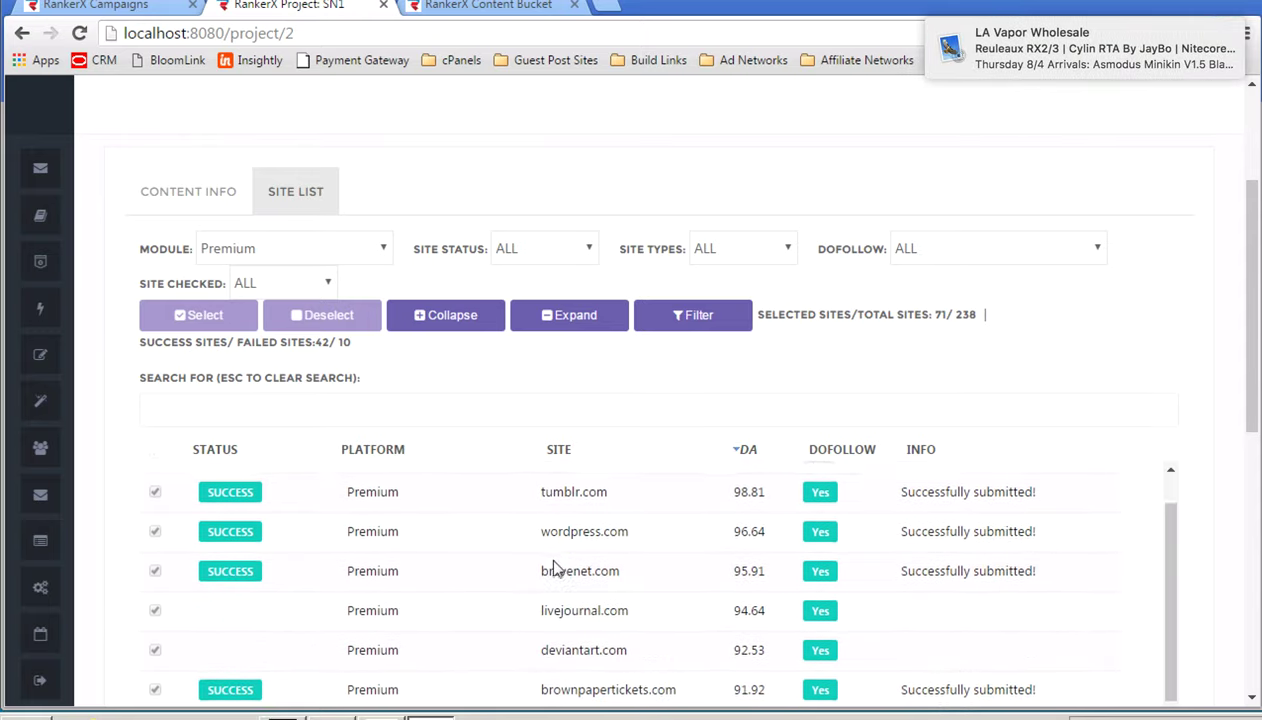
scroll(553, 568, down, 1)
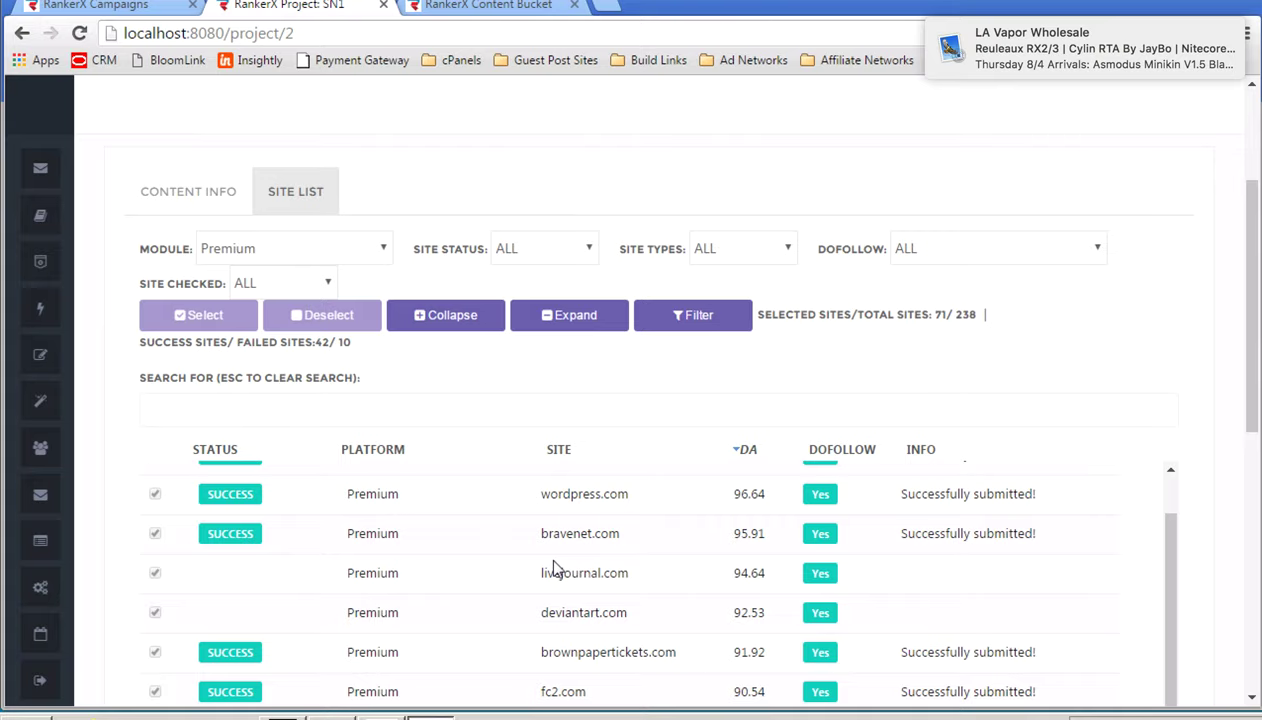
scroll(553, 567, up, 4)
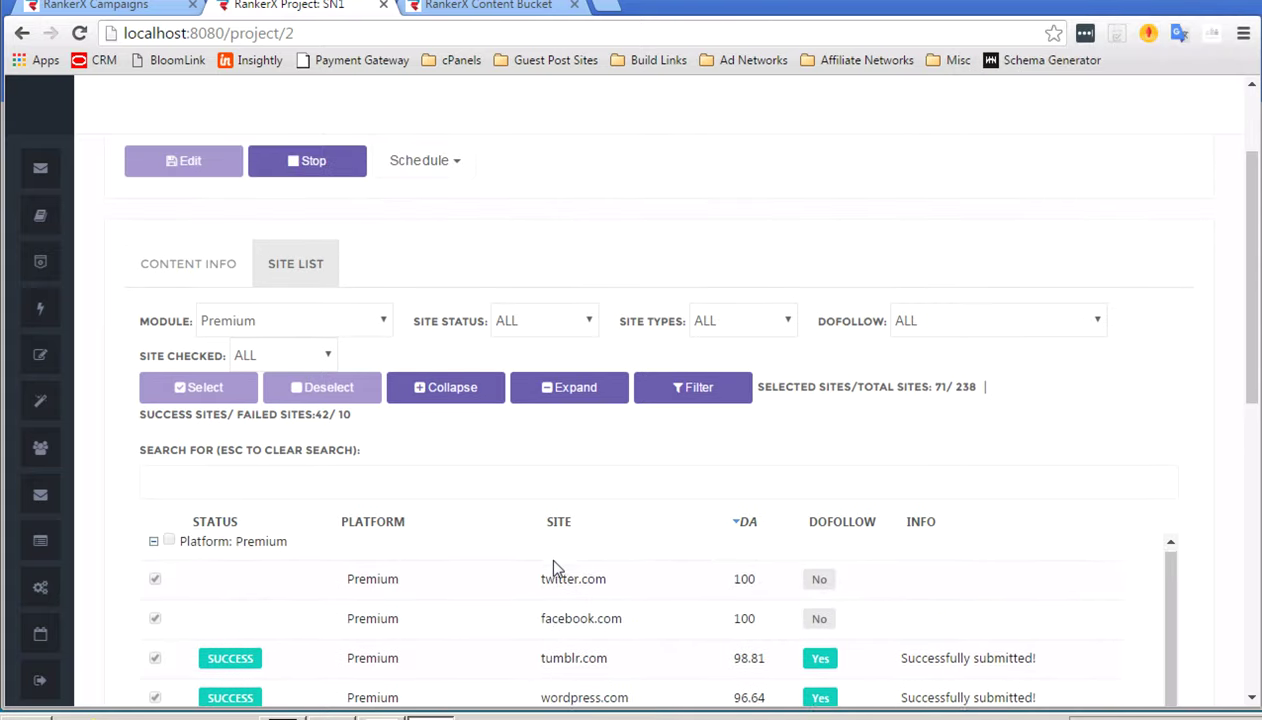
scroll(555, 567, down, 2)
scroll(653, 327, down, 3)
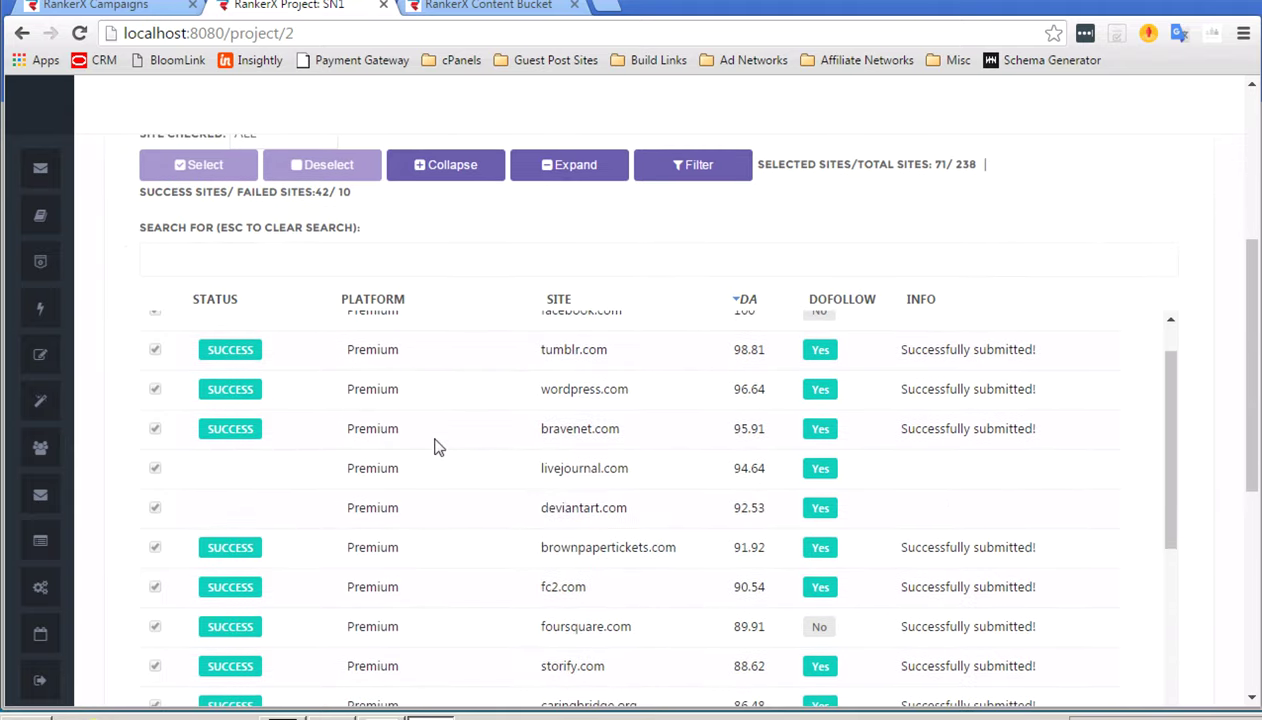
scroll(437, 447, up, 3)
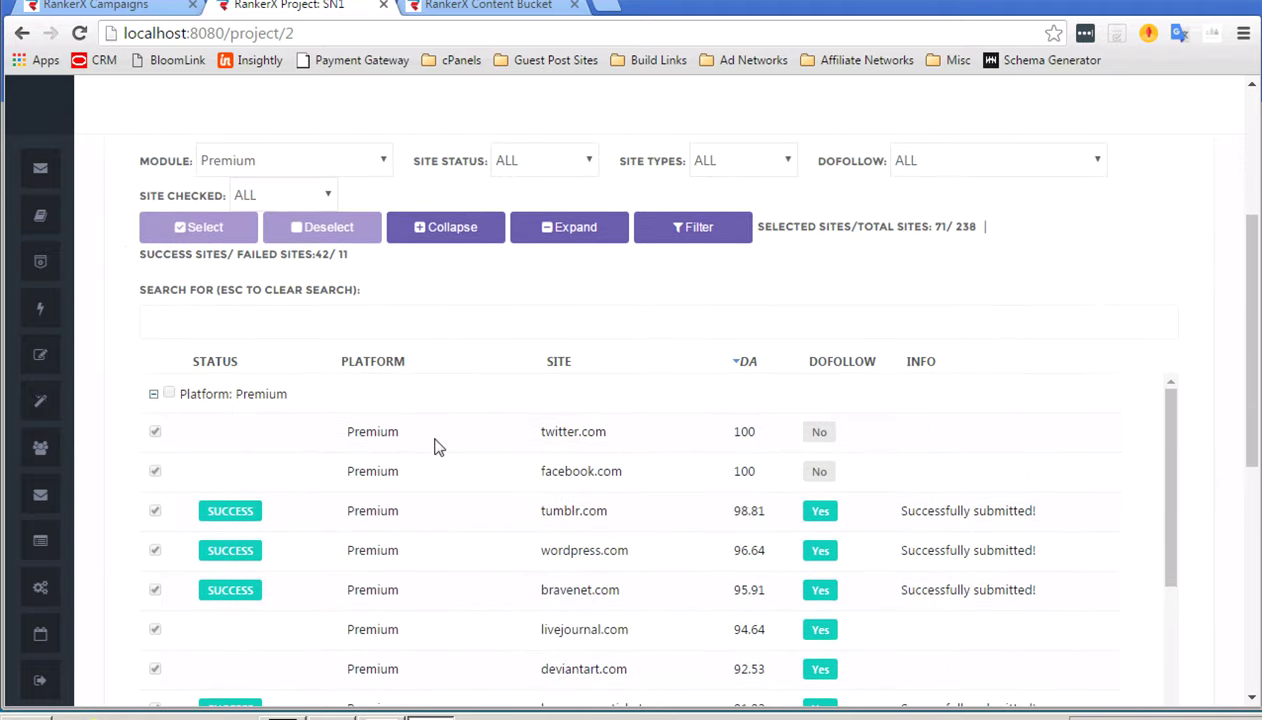
Return to the test 1 campaign page via the TEST 1 breadcrumb
scroll(330, 458, up, 3)
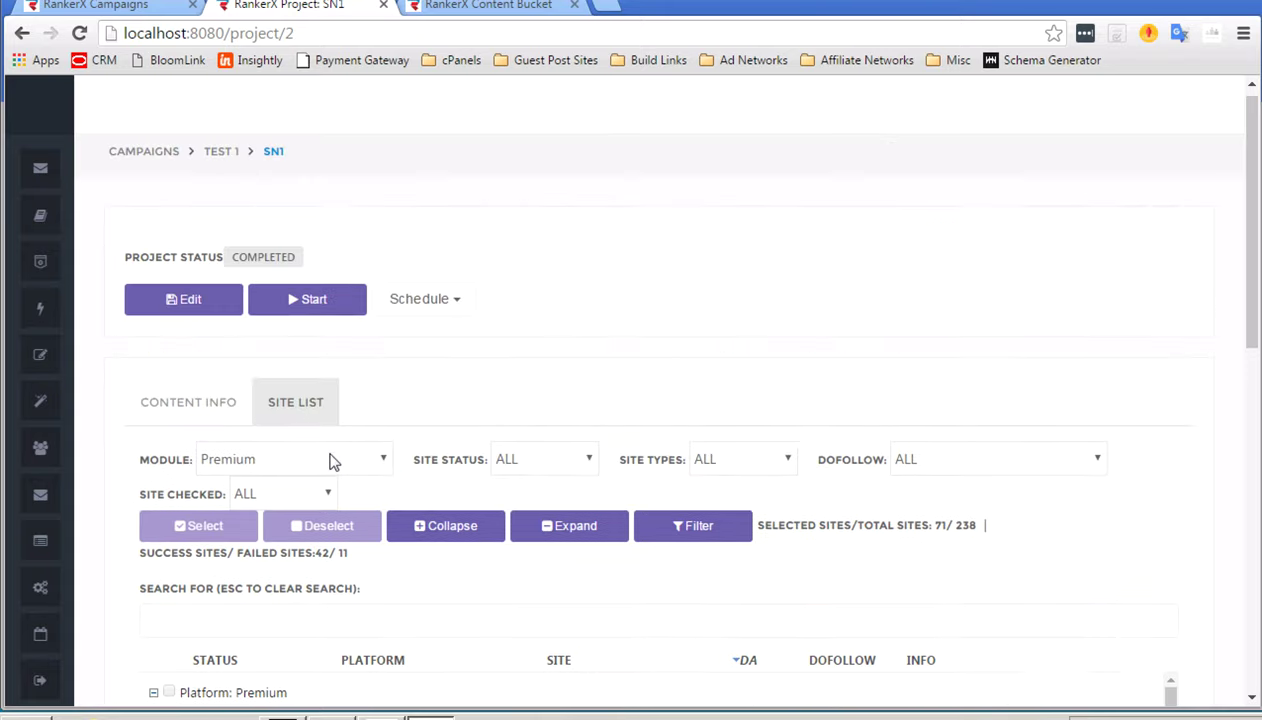
scroll(389, 413, down, 1)
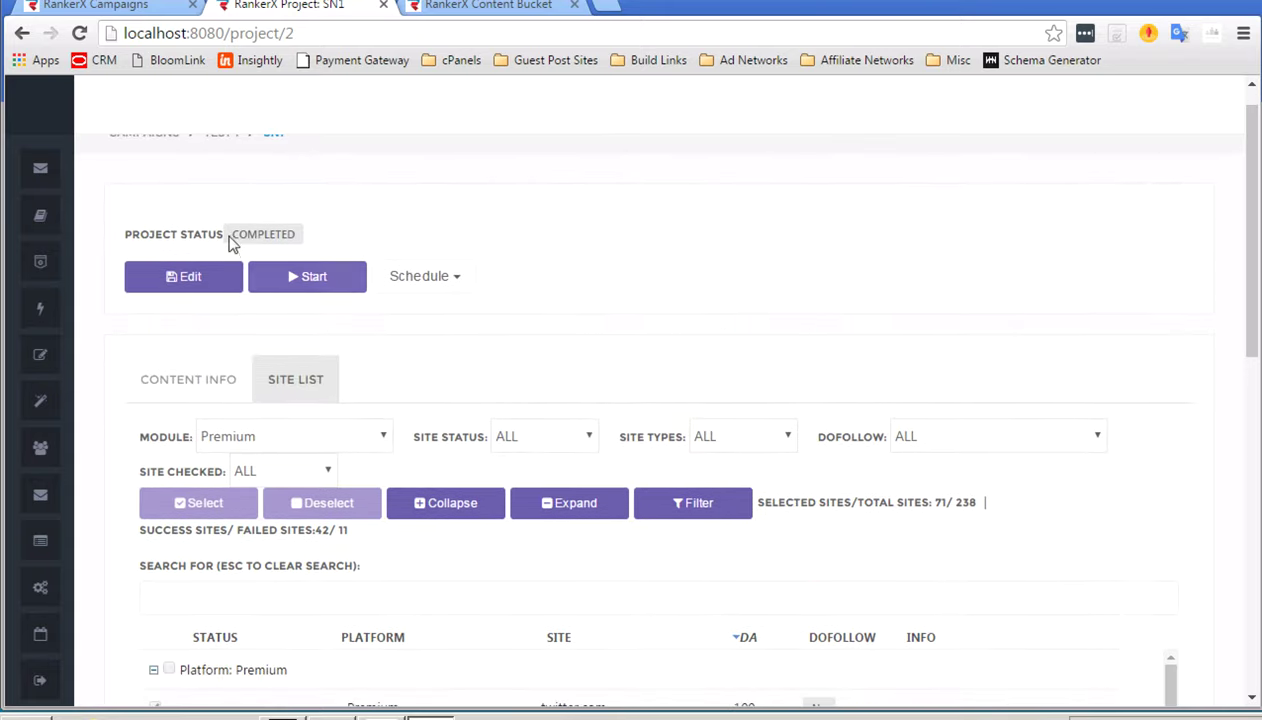
scroll(240, 290, up, 1)
click(218, 162)
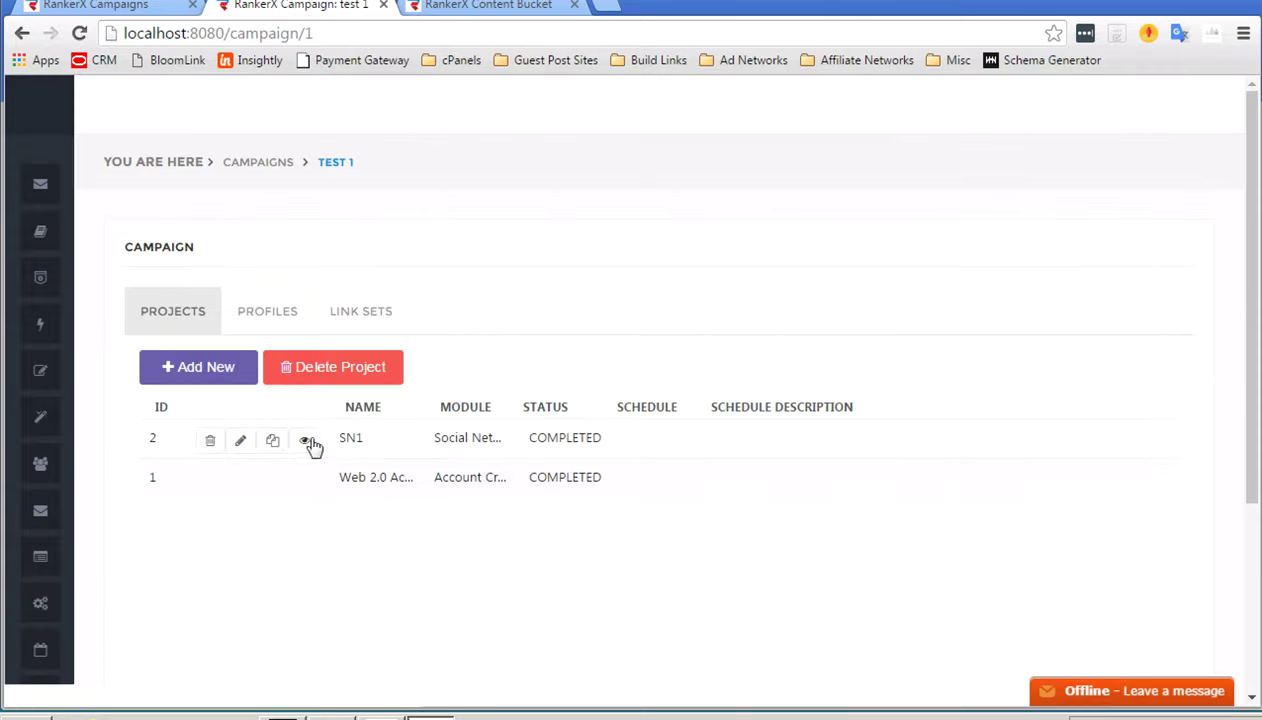
Export the SN1 - Output link set as a URL-only .txt file and open it
click(368, 310)
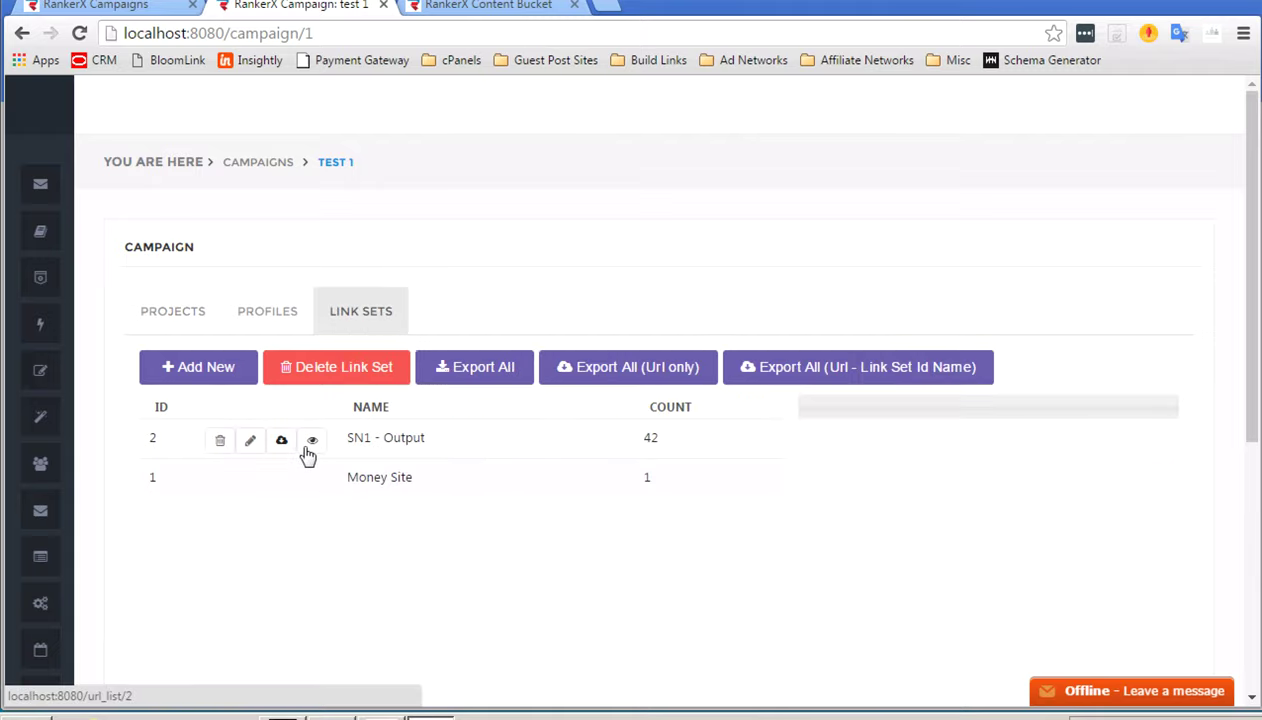
click(307, 447)
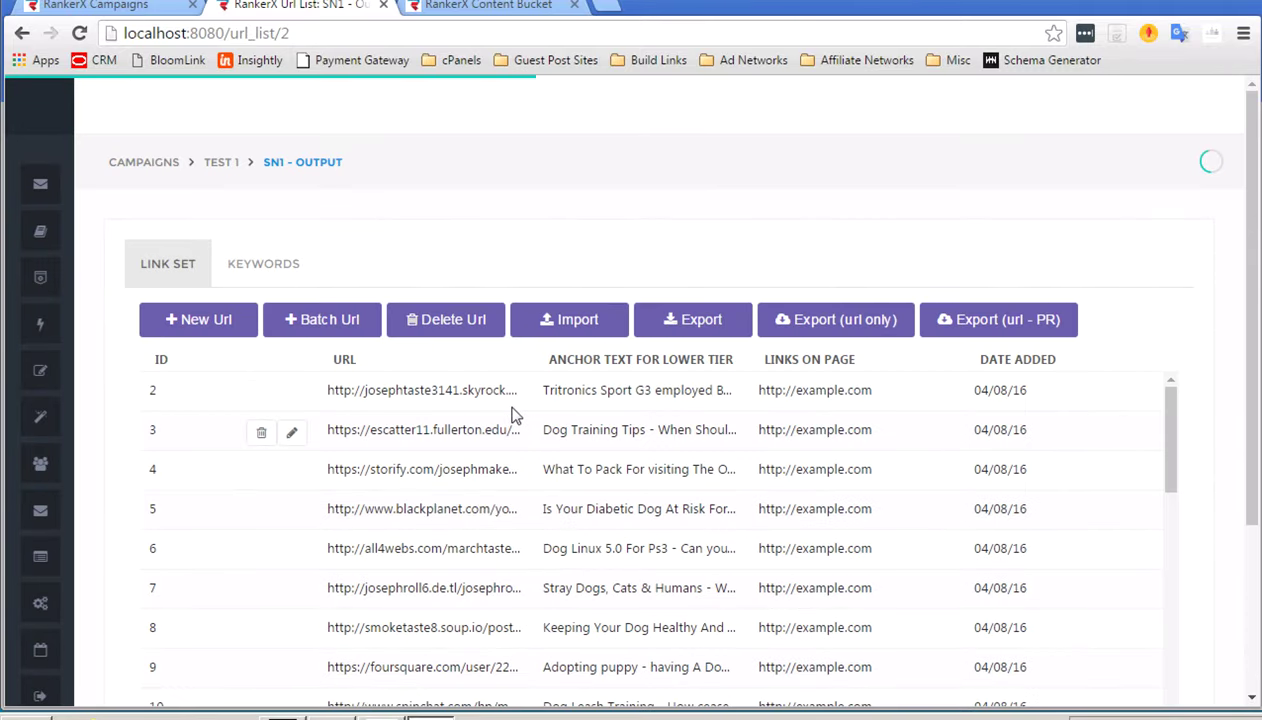
scroll(510, 415, down, 1)
scroll(510, 415, up, 1)
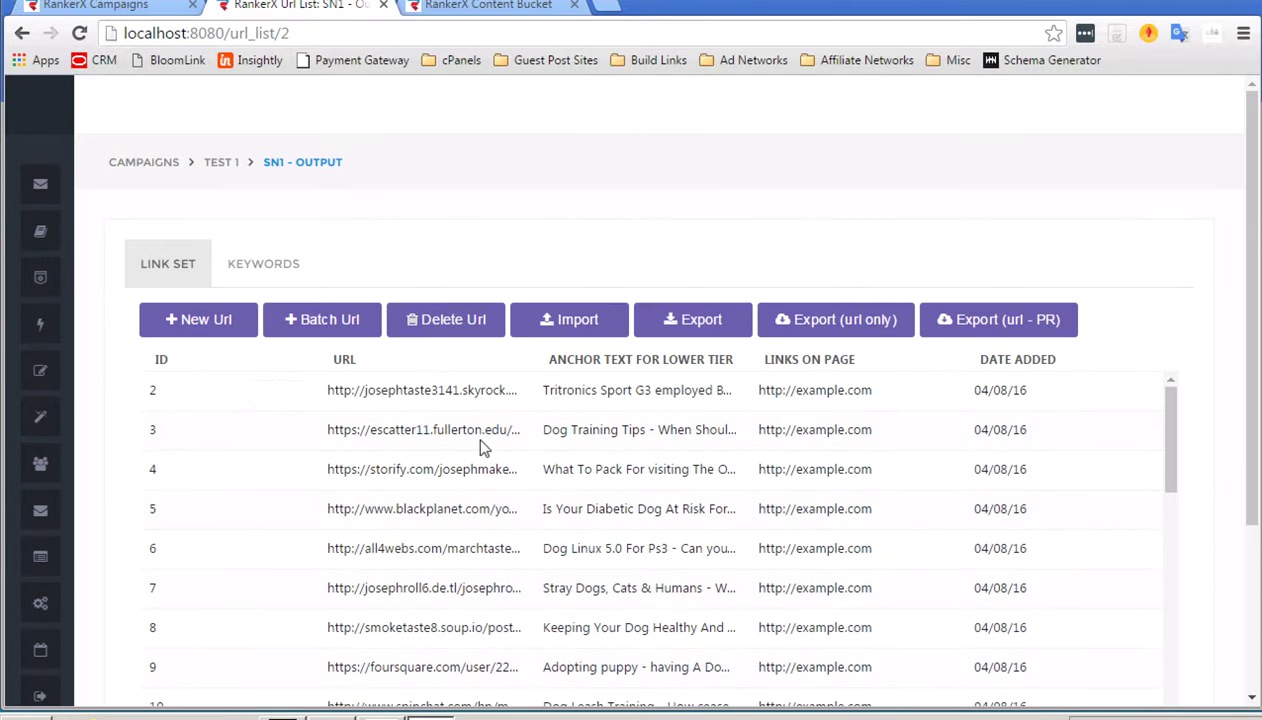
scroll(479, 452, down, 1)
scroll(479, 452, down, 3)
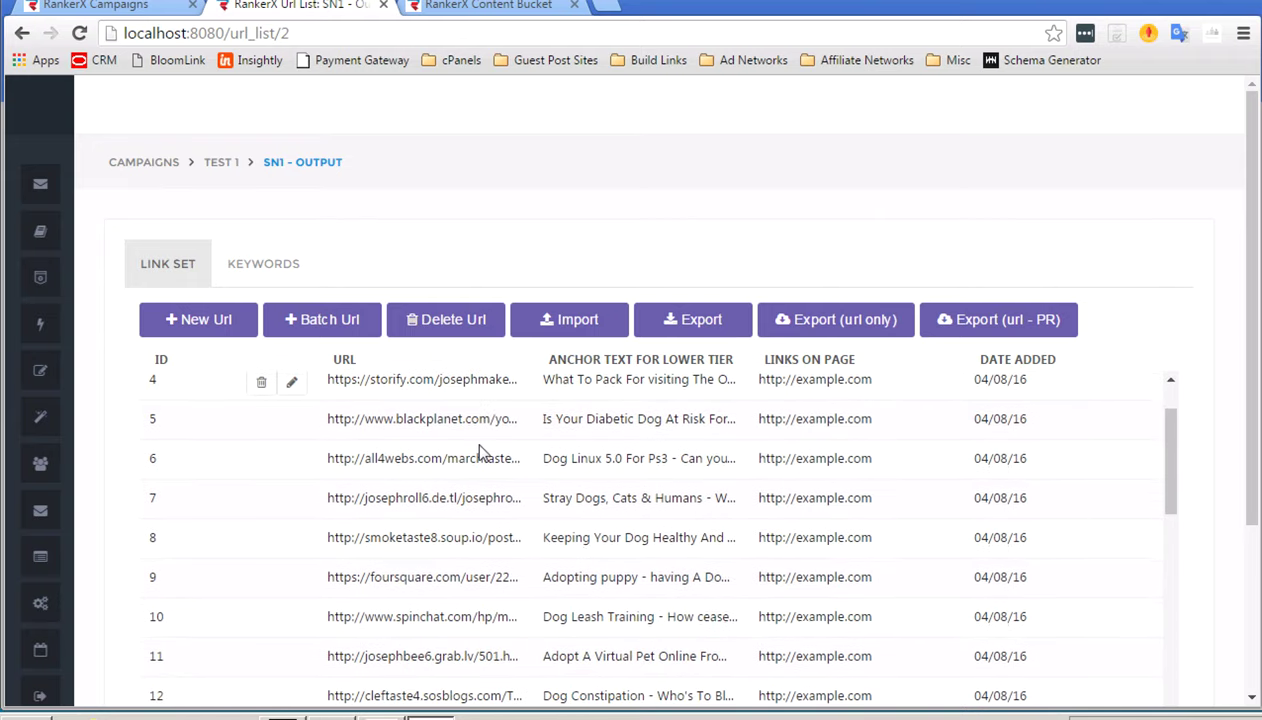
scroll(479, 452, down, 5)
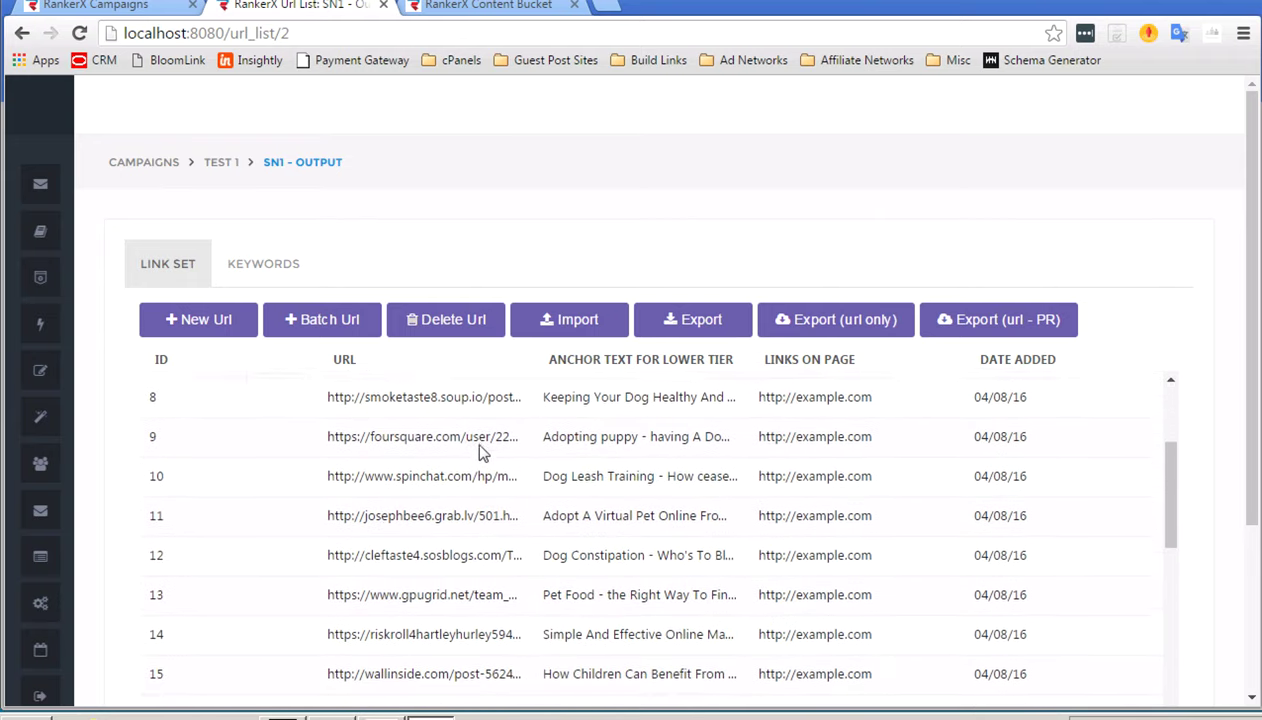
scroll(490, 463, down, 3)
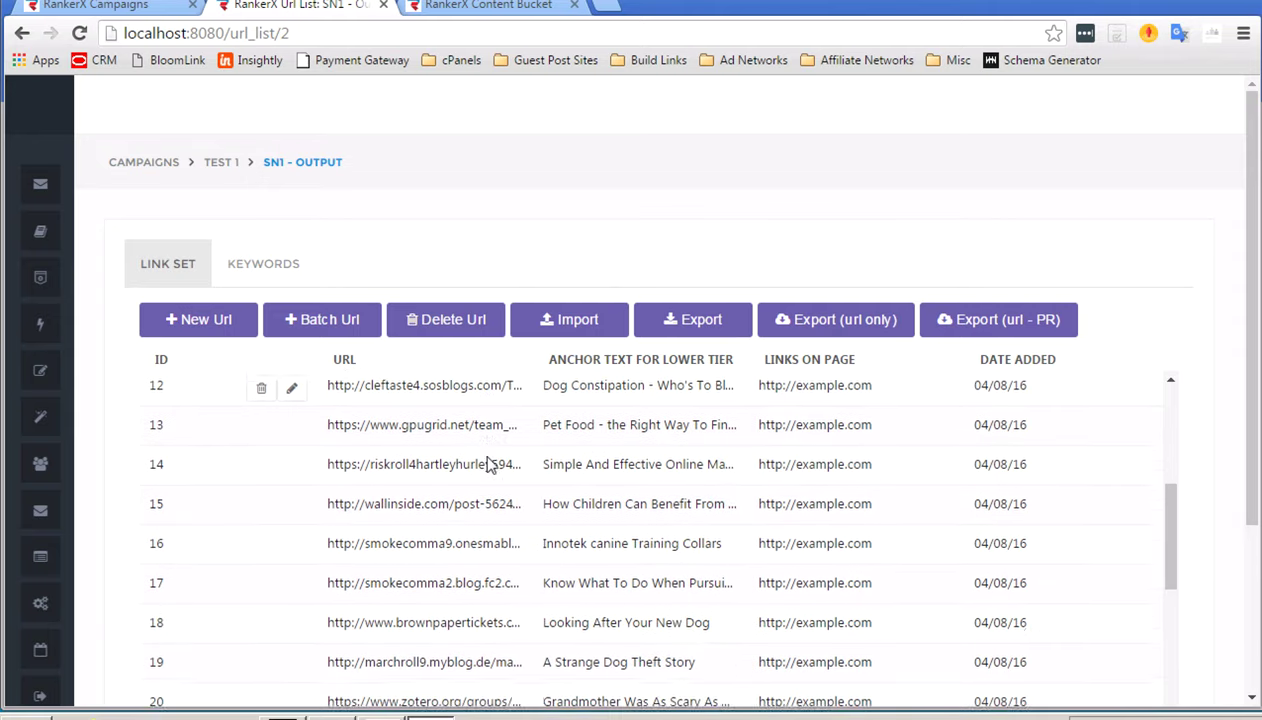
scroll(503, 494, down, 1)
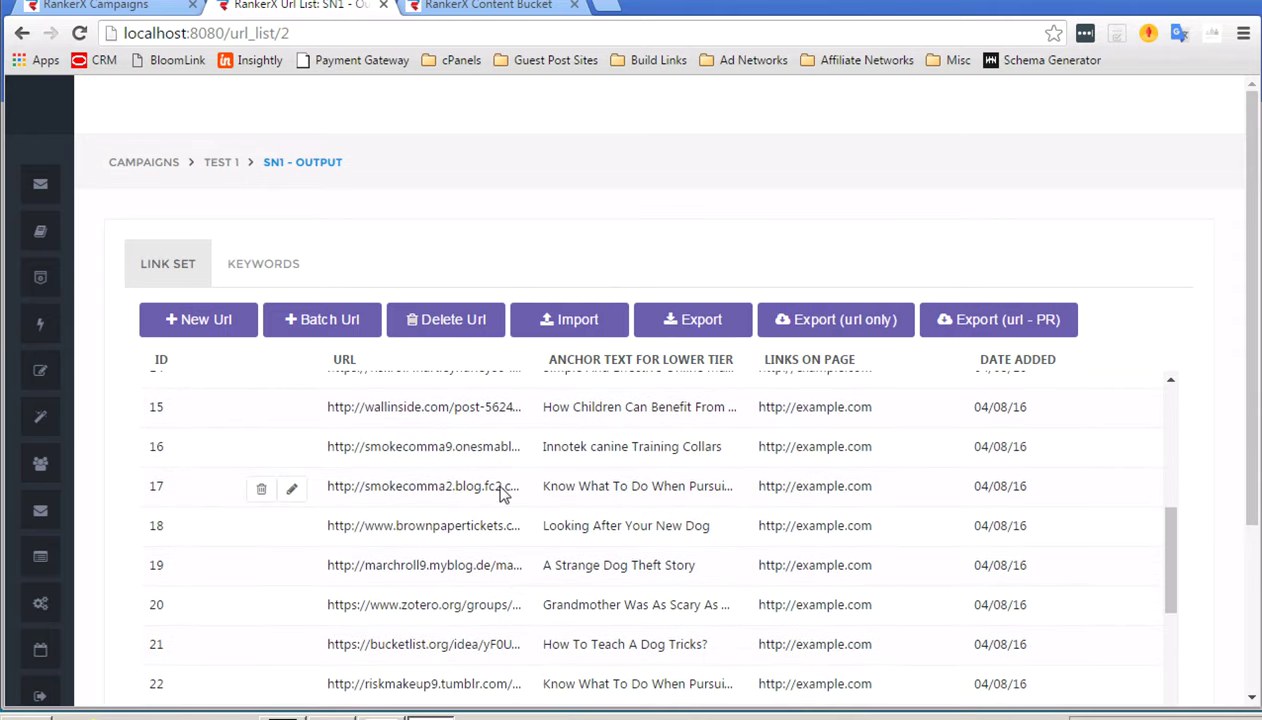
click(853, 322)
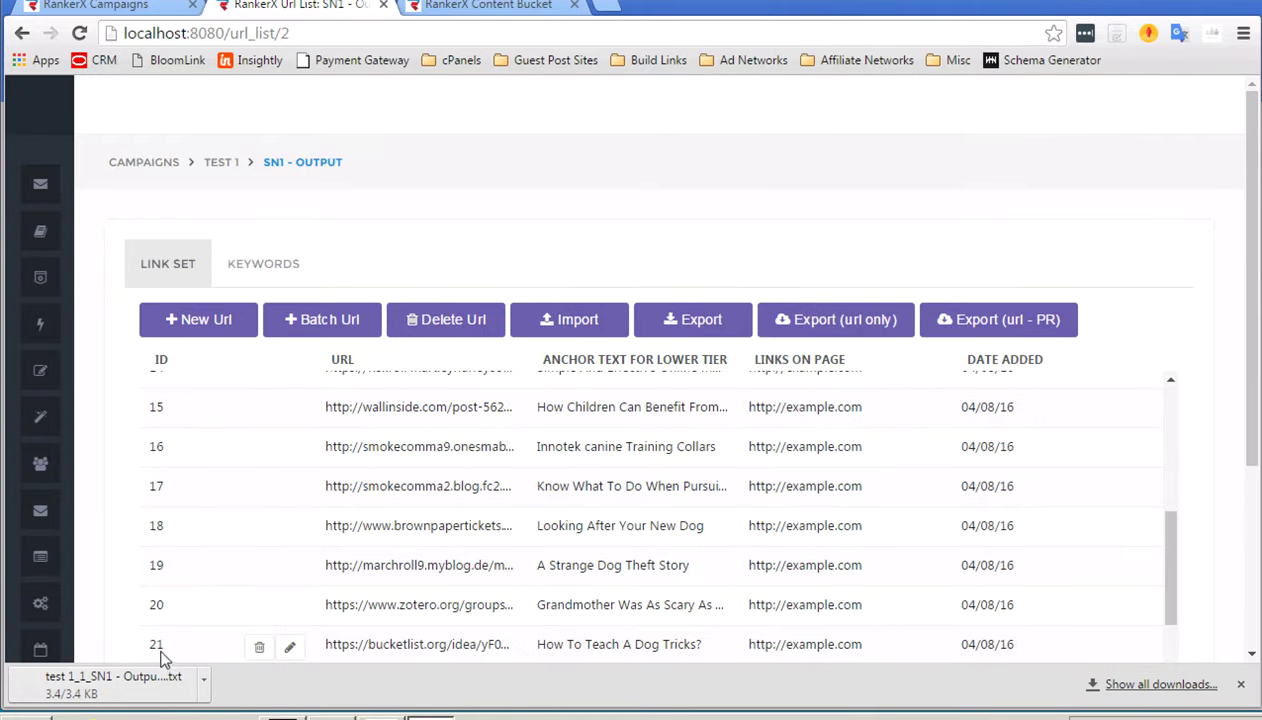
click(157, 690)
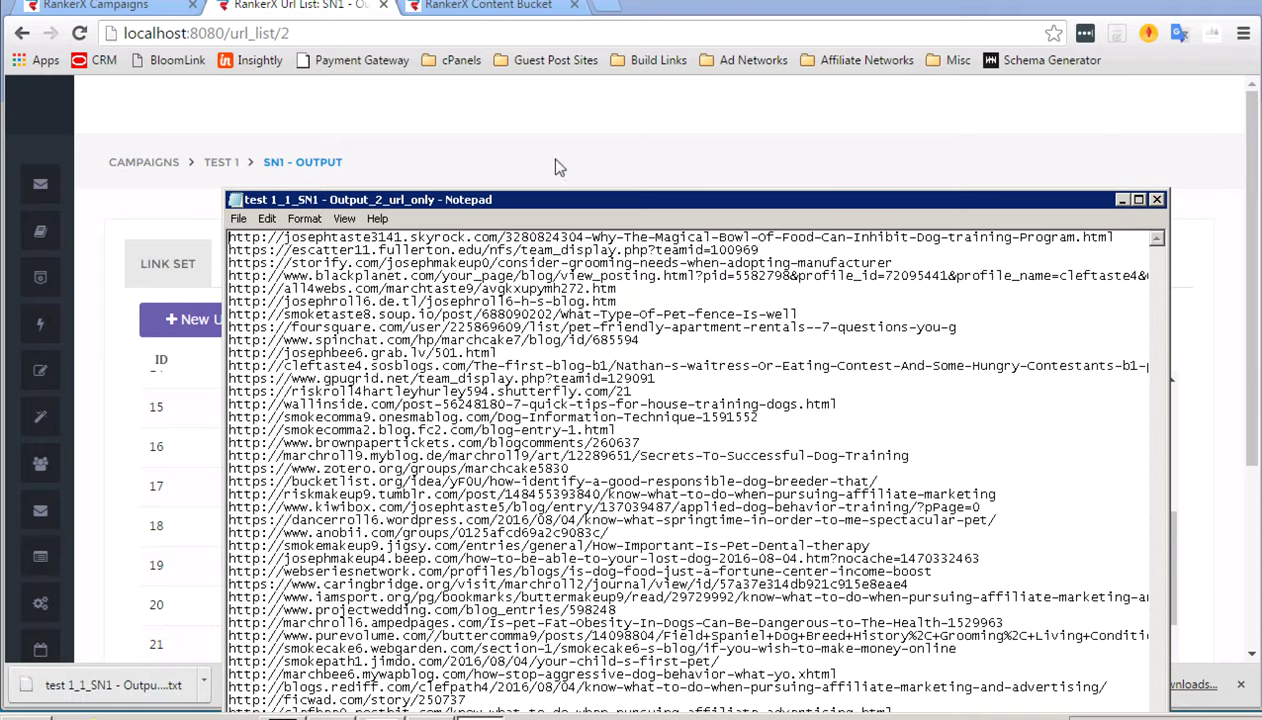
Copy the smokepath1.jimdo.com post URL, undoing the accidental deletion of that line
drag(578, 200, 575, 88)
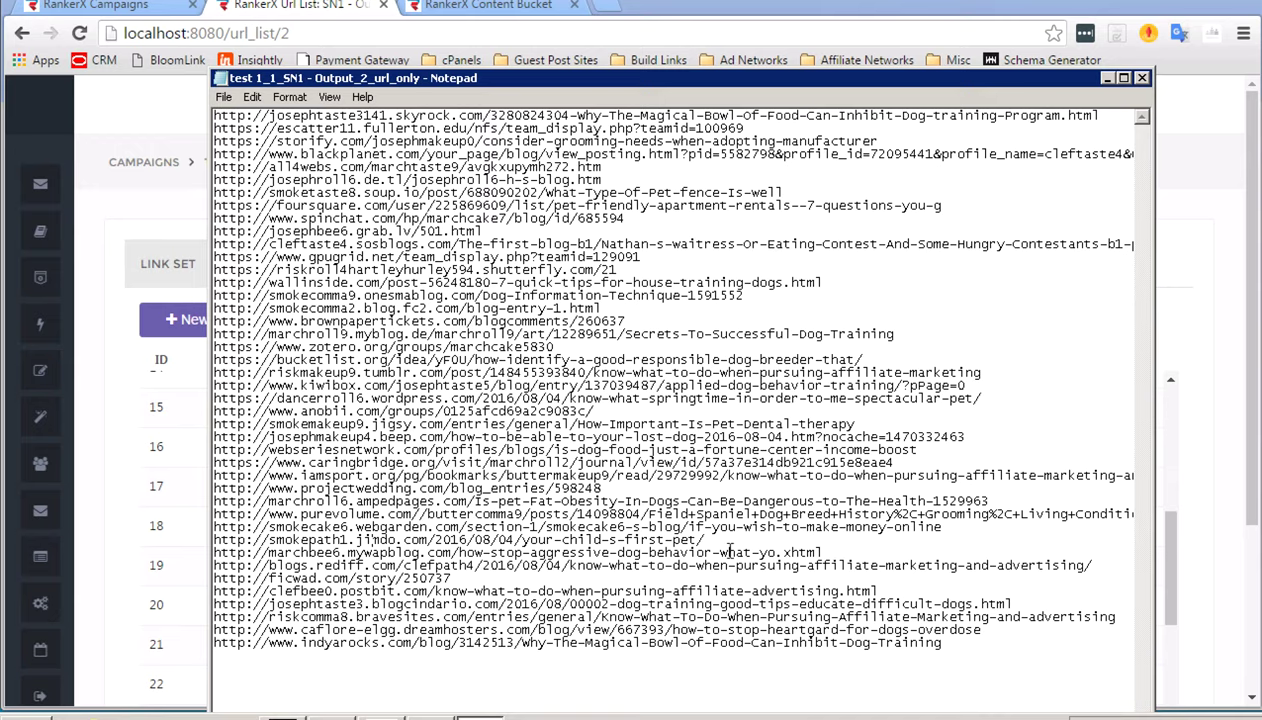
drag(710, 539, 228, 537)
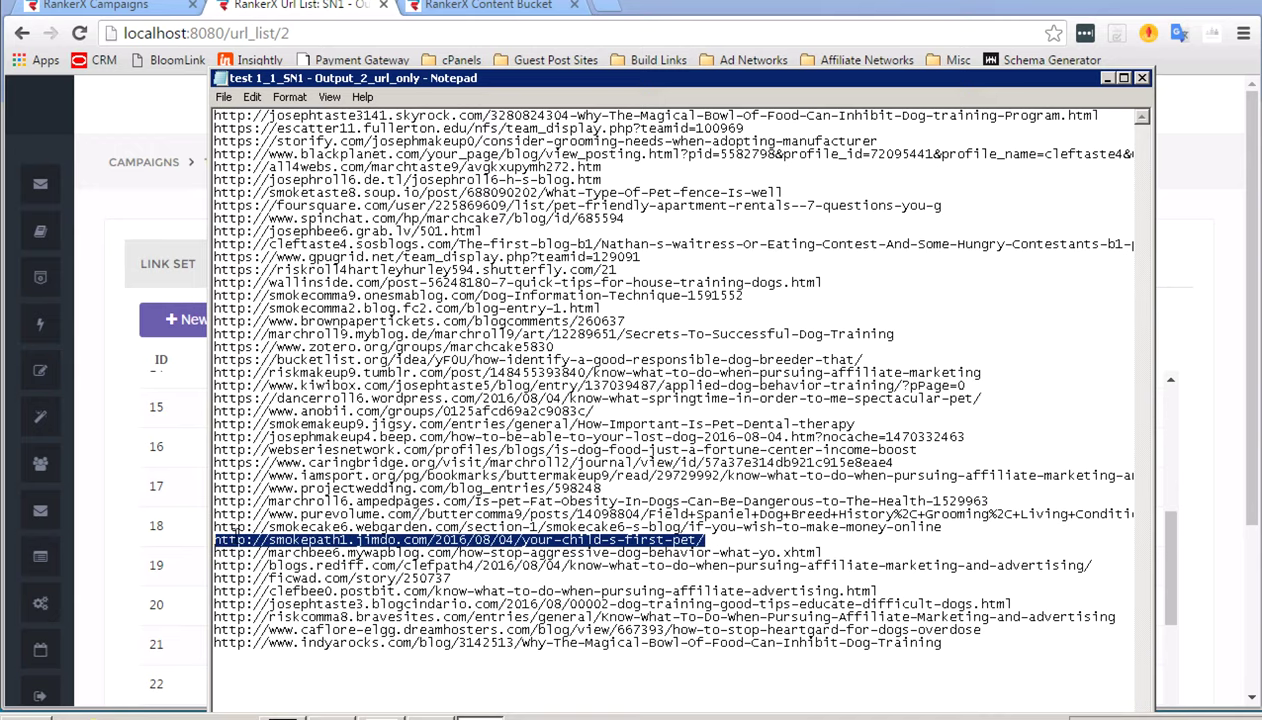
right_click(229, 537)
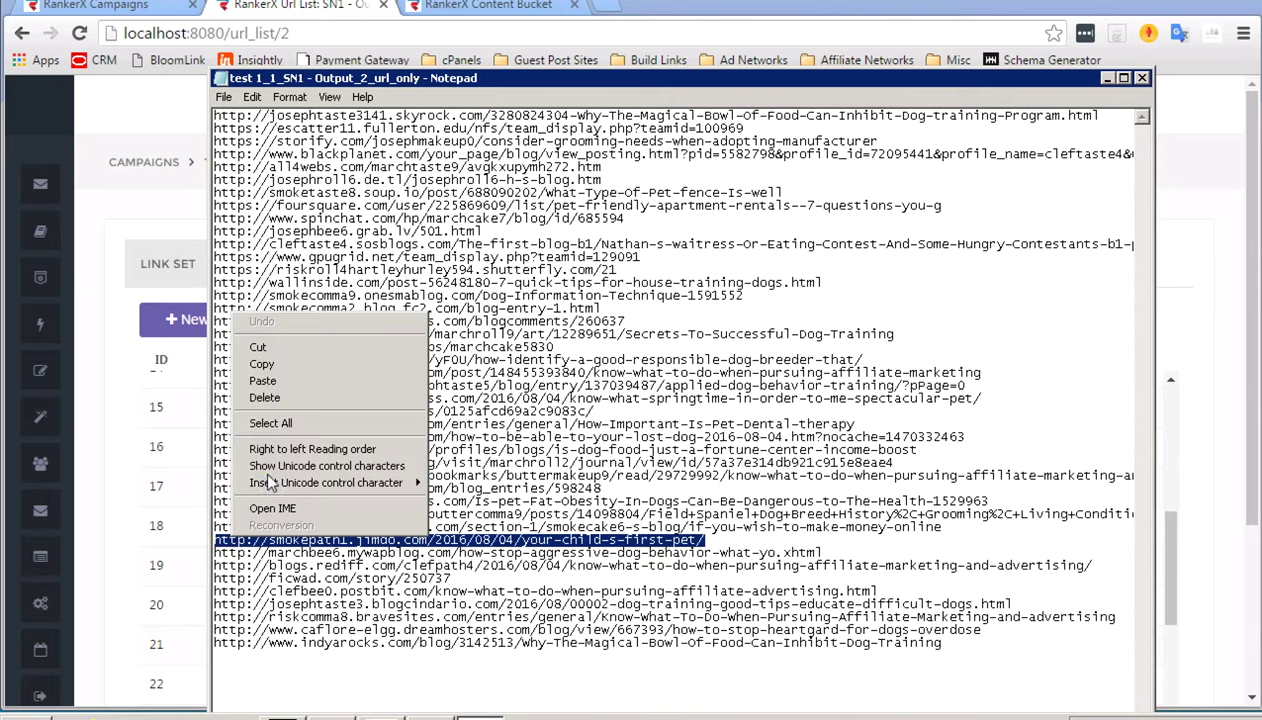
click(274, 364)
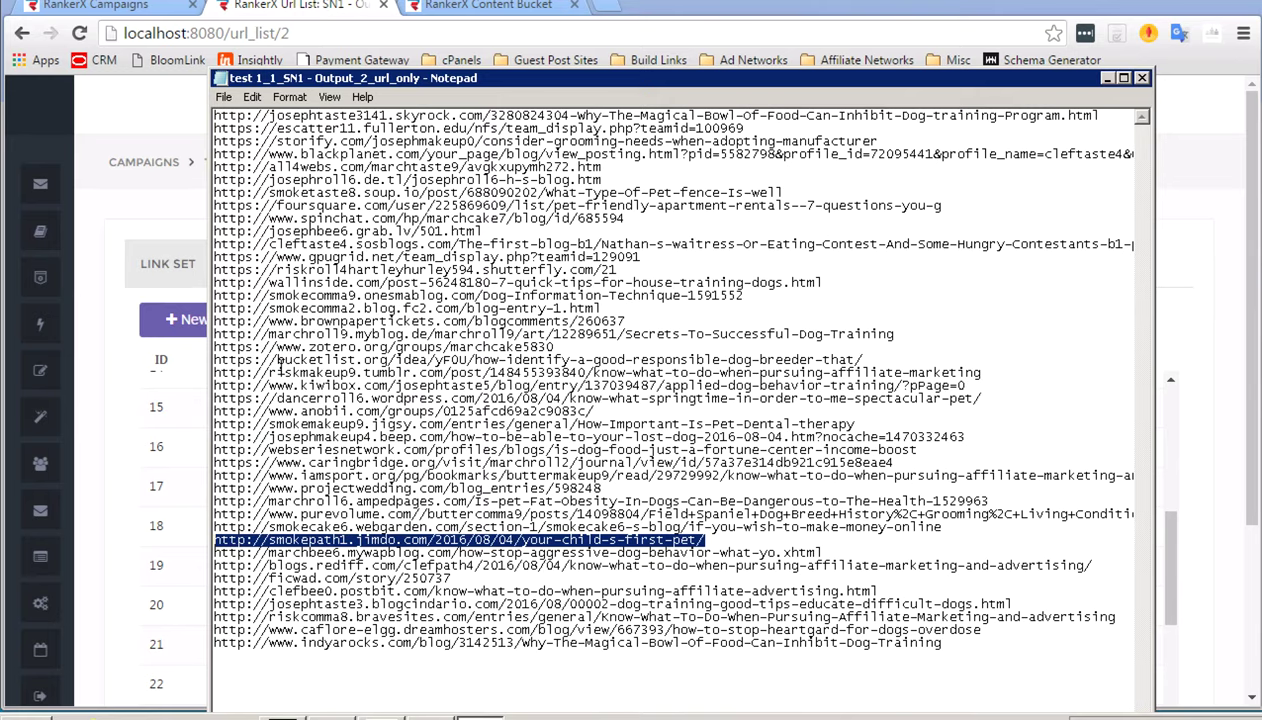
key(Delete)
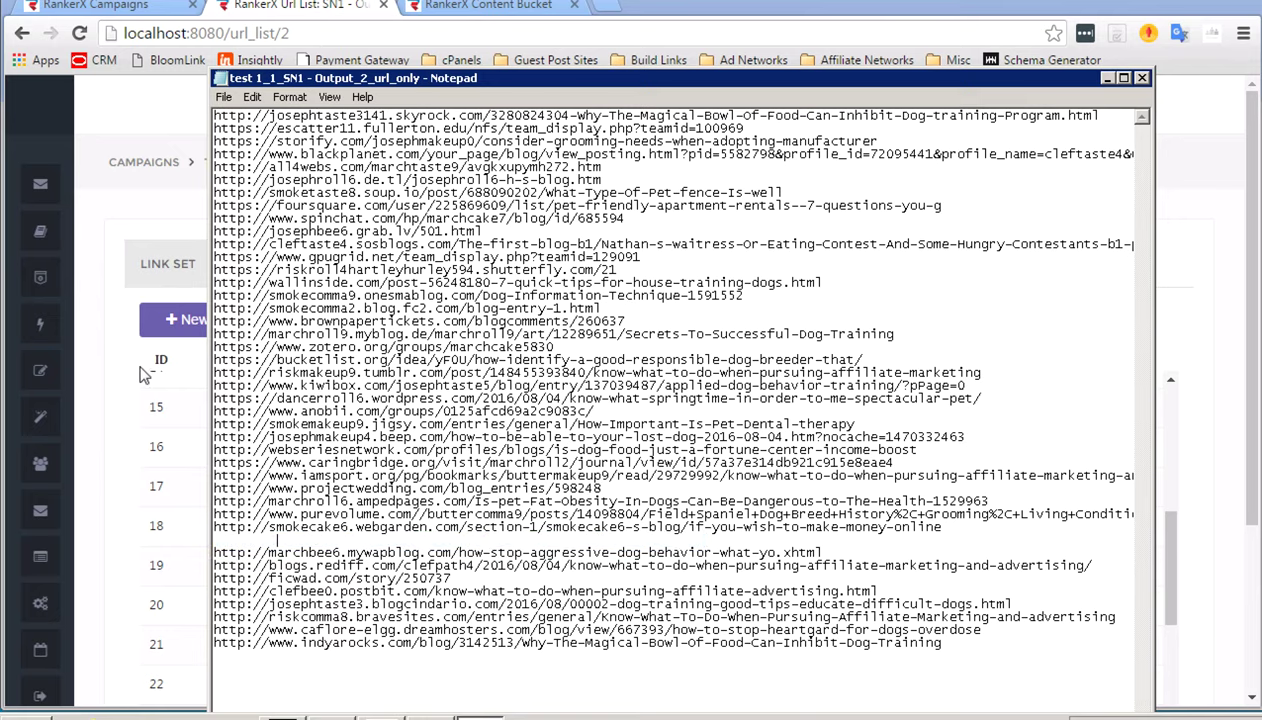
click(252, 97)
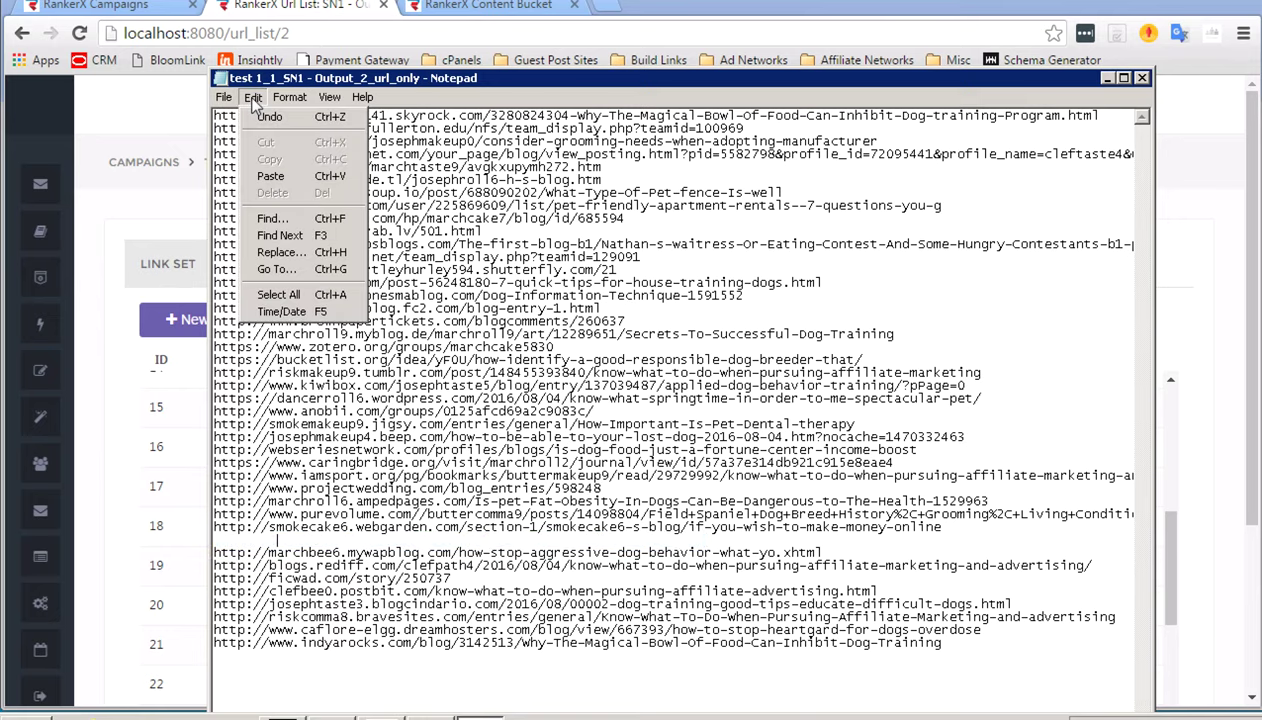
click(263, 118)
key(ctrl+c)
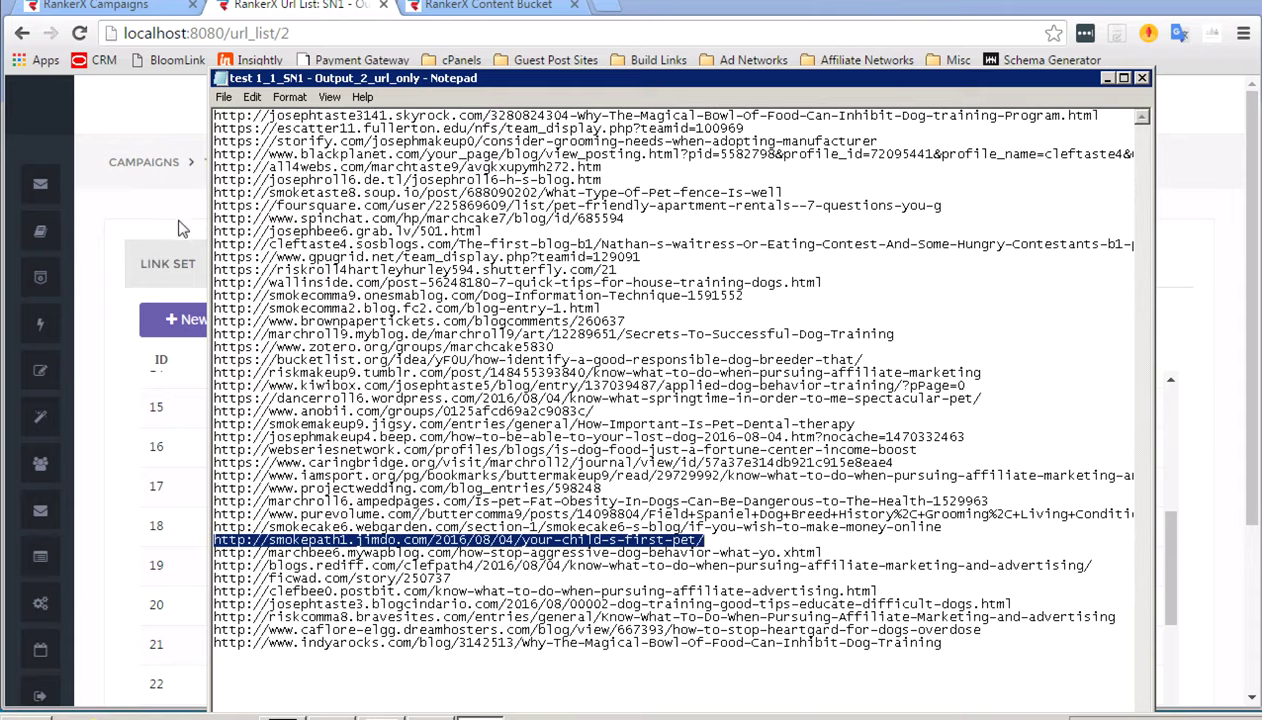
Load the copied Jimdo post URL in the tab that held the RankerX content bucket page
click(163, 207)
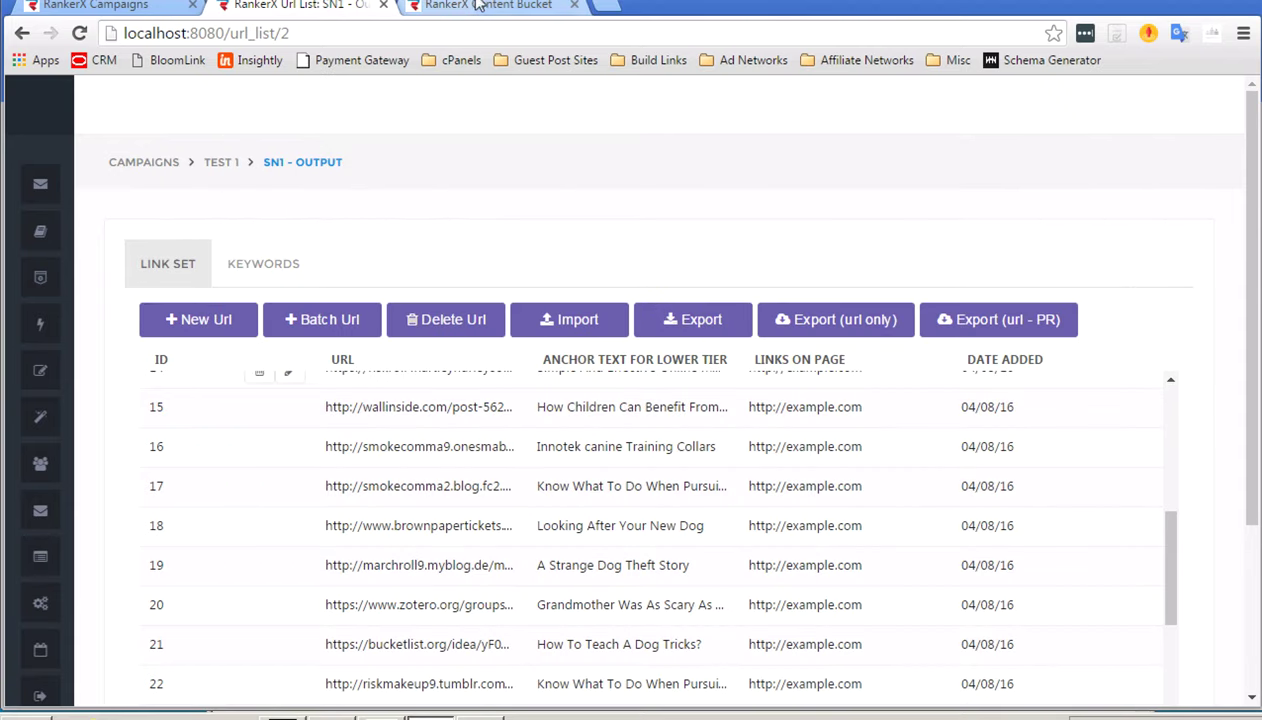
click(505, 10)
click(490, 38)
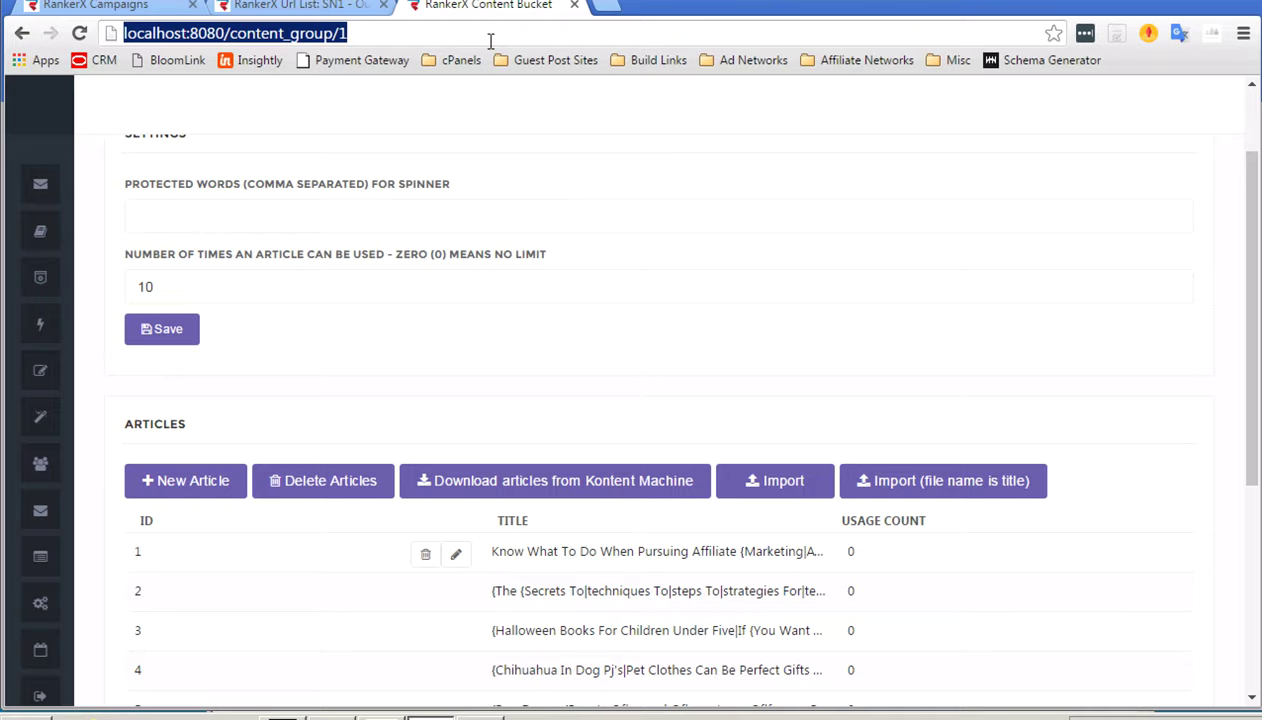
key(Return)
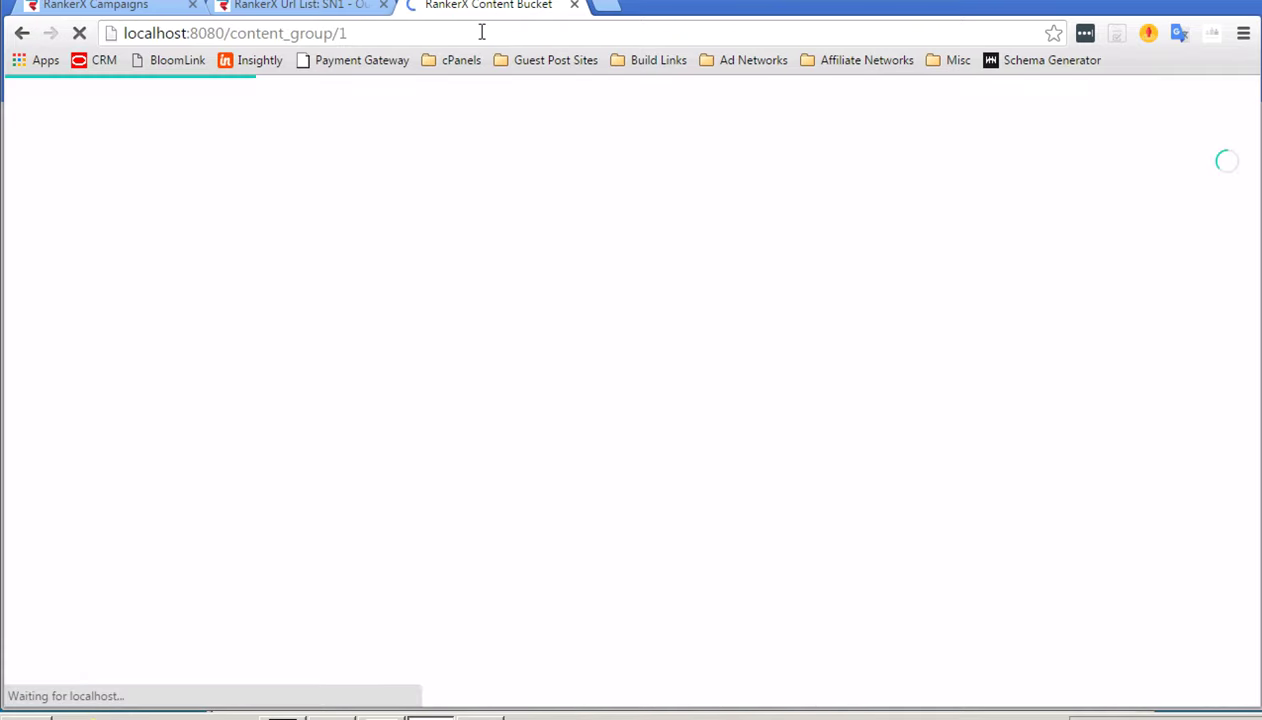
click(481, 32)
right_click(479, 31)
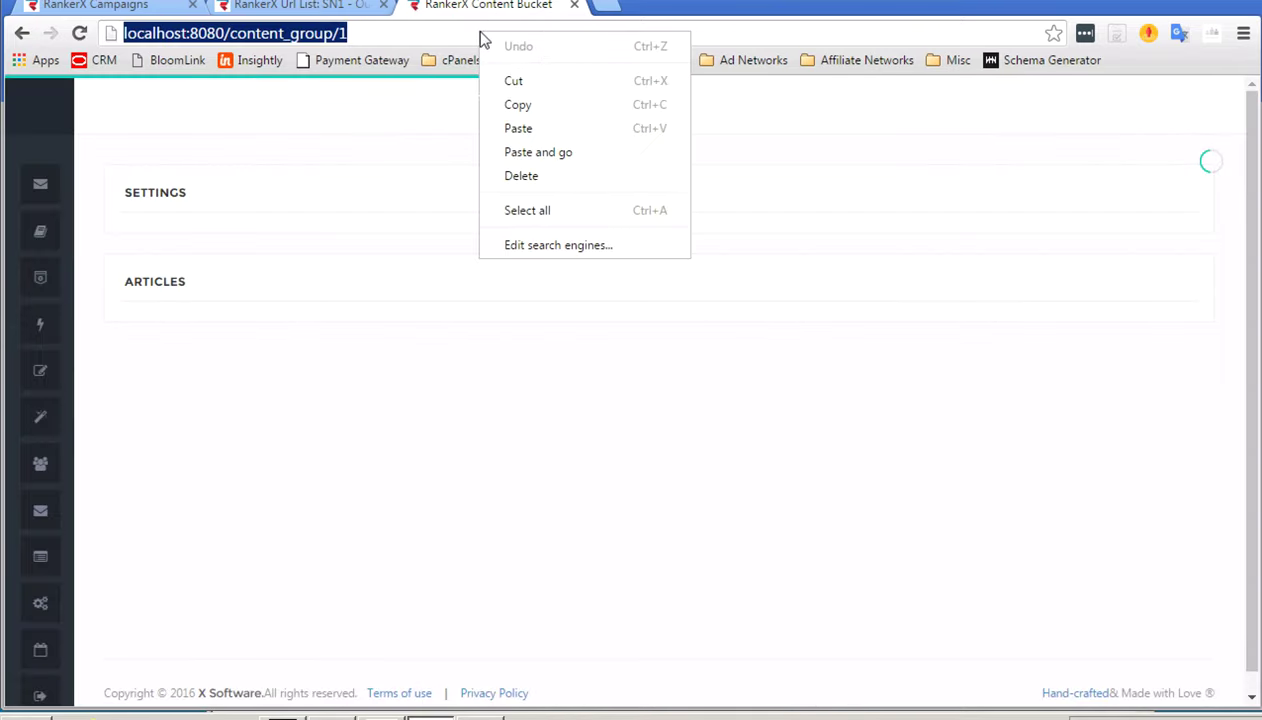
click(541, 158)
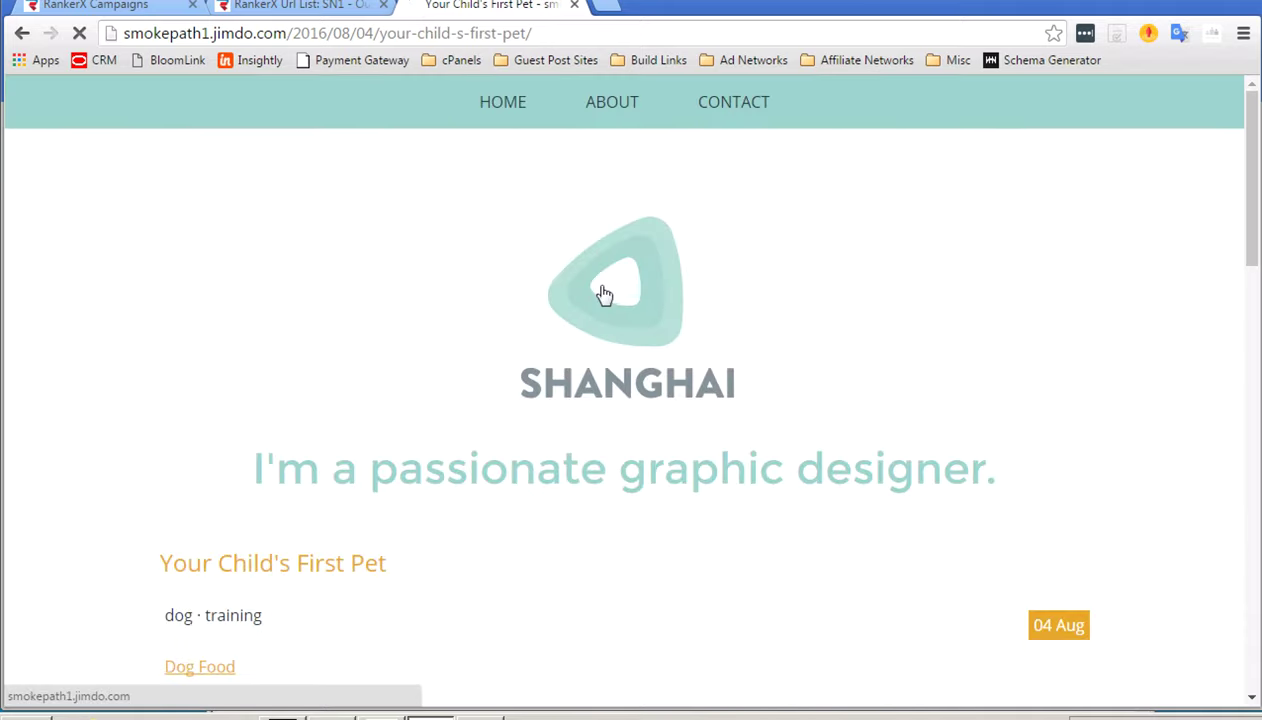
Scroll through the live 'Your Child's First Pet' Jimdo post, checking its dog · training tags and Dog Food link
scroll(603, 293, down, 2)
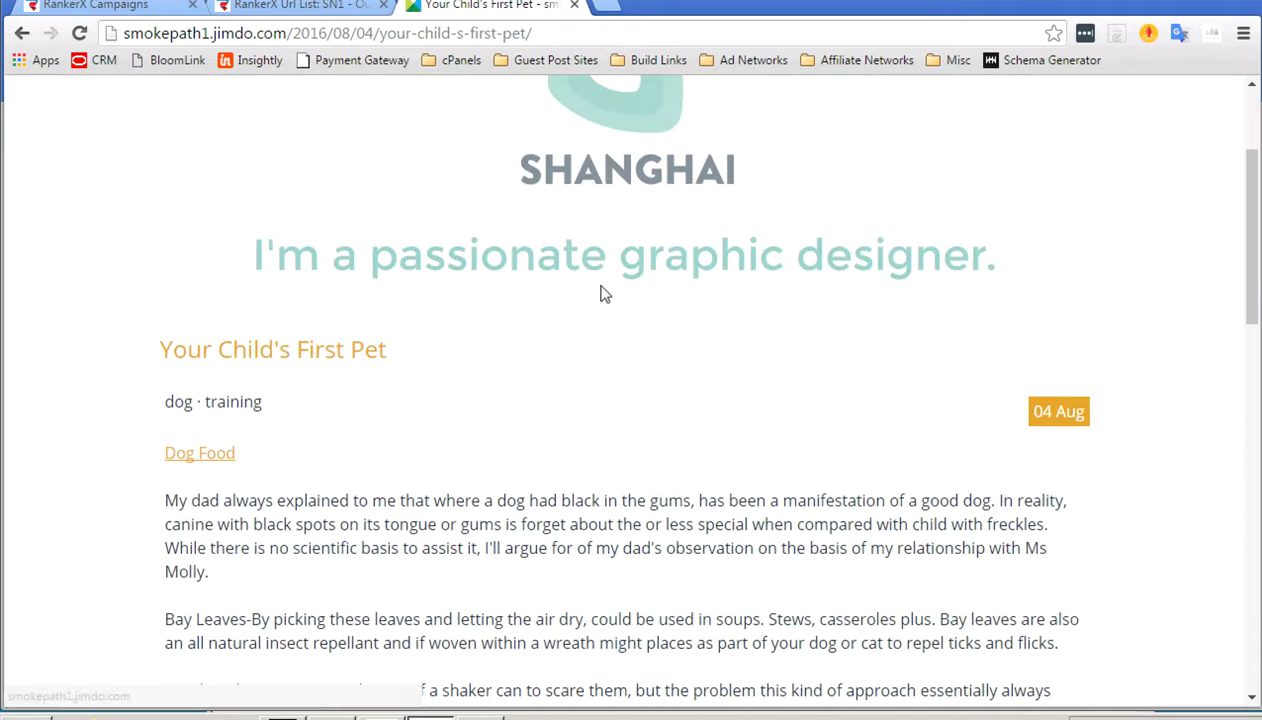
scroll(603, 293, up, 2)
scroll(603, 293, up, 1)
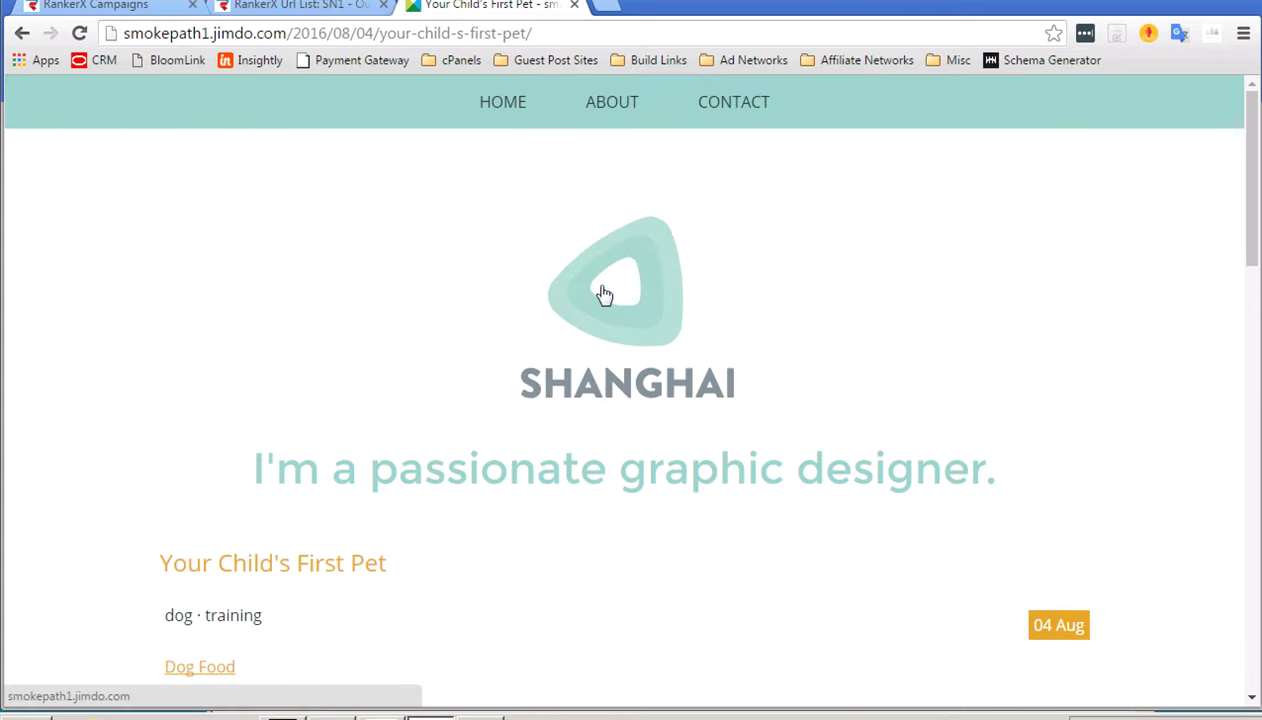
scroll(603, 293, down, 1)
scroll(601, 293, up, 1)
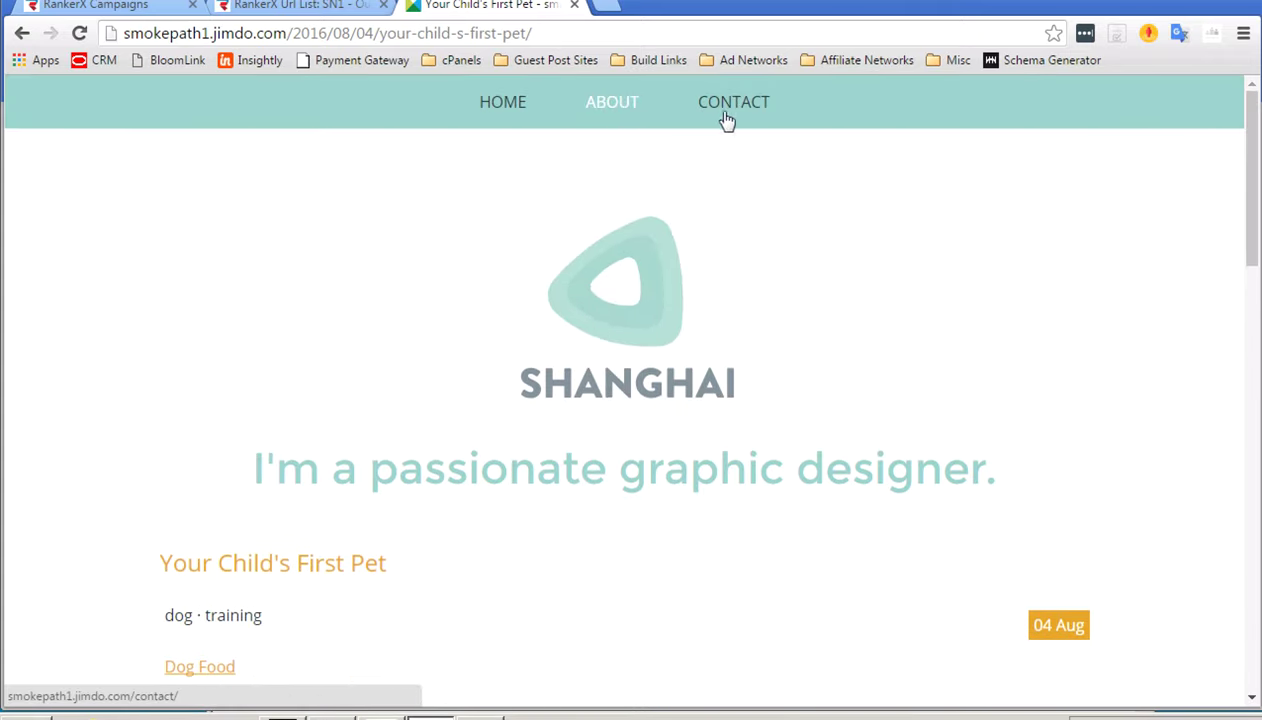
scroll(622, 341, down, 3)
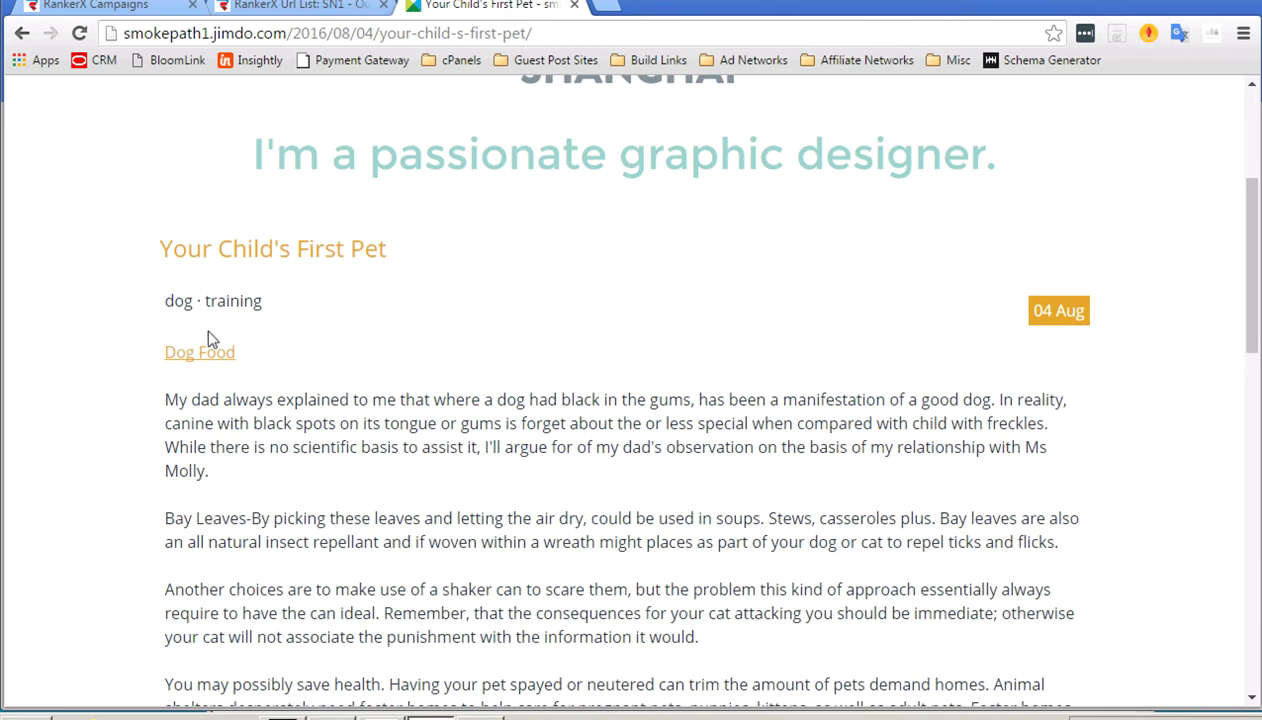
scroll(214, 352, down, 1)
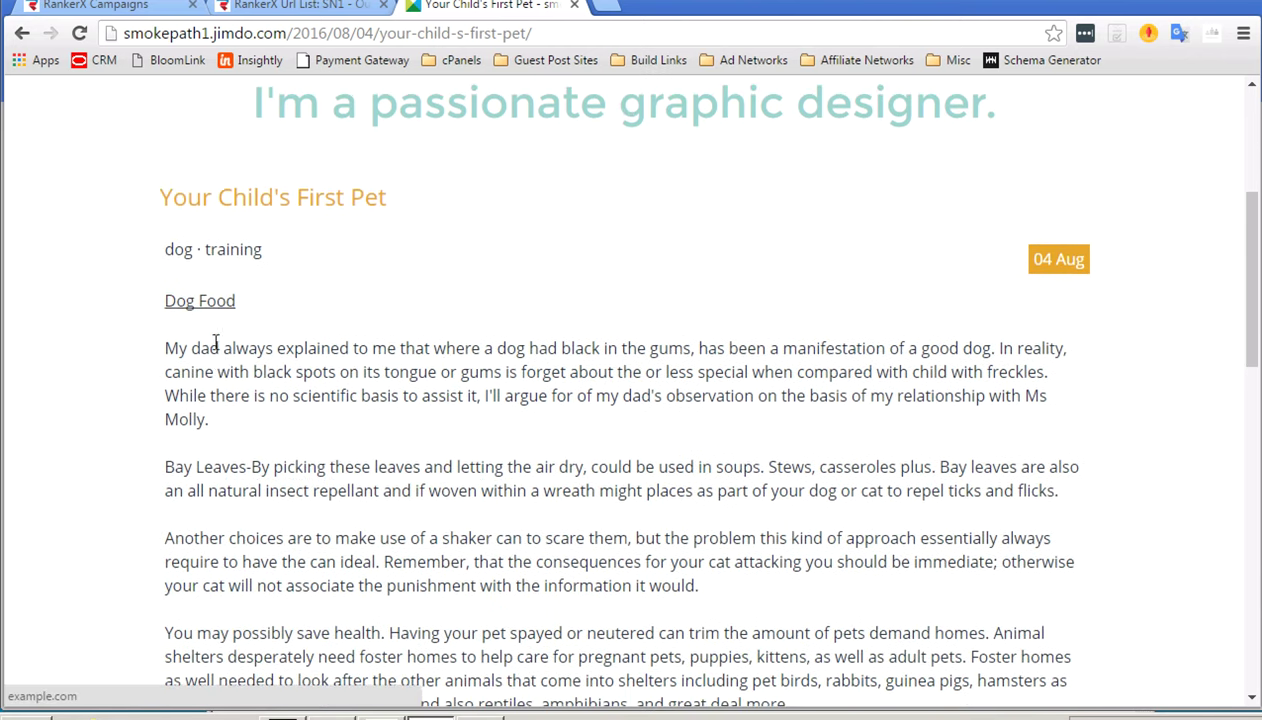
scroll(371, 410, down, 1)
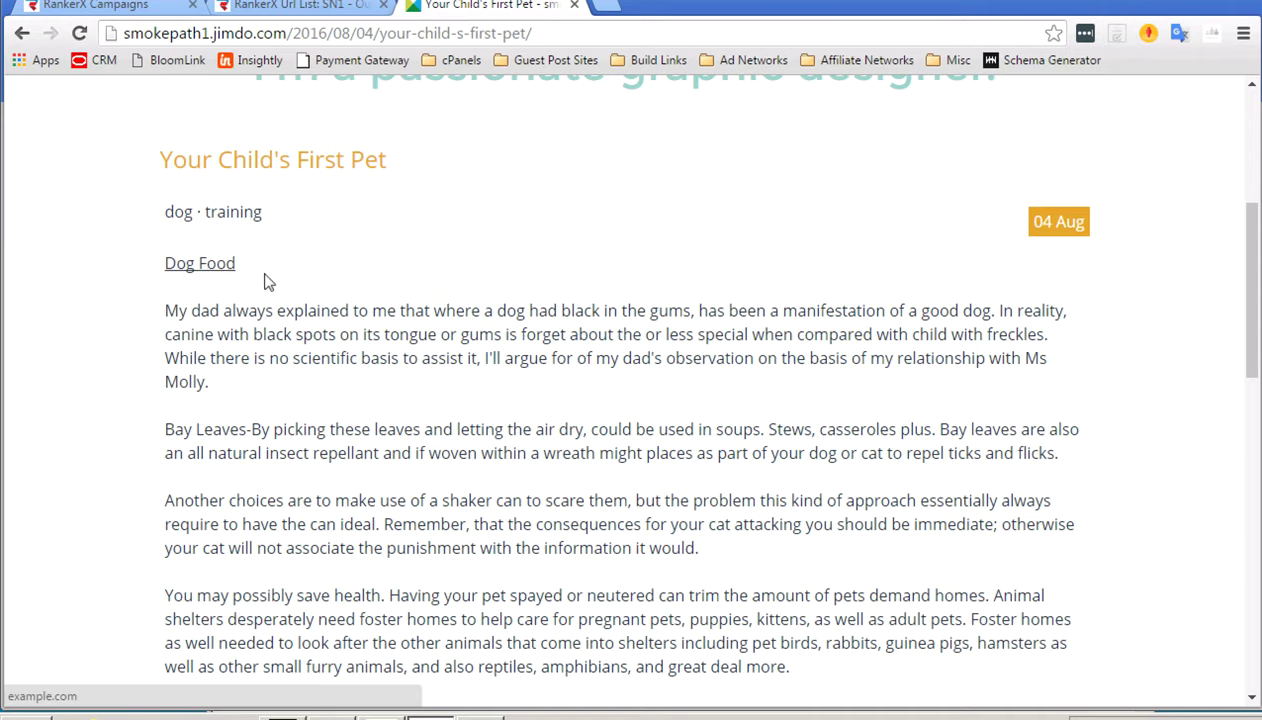
scroll(389, 272, down, 4)
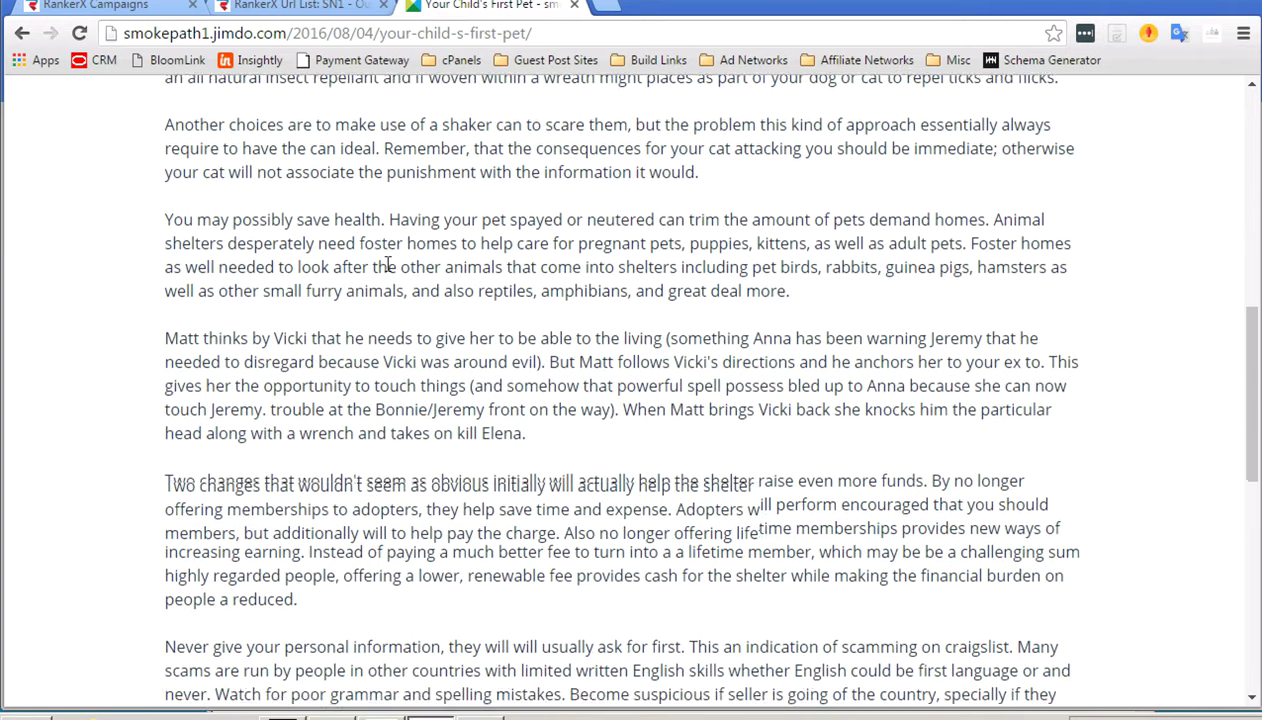
scroll(389, 268, down, 7)
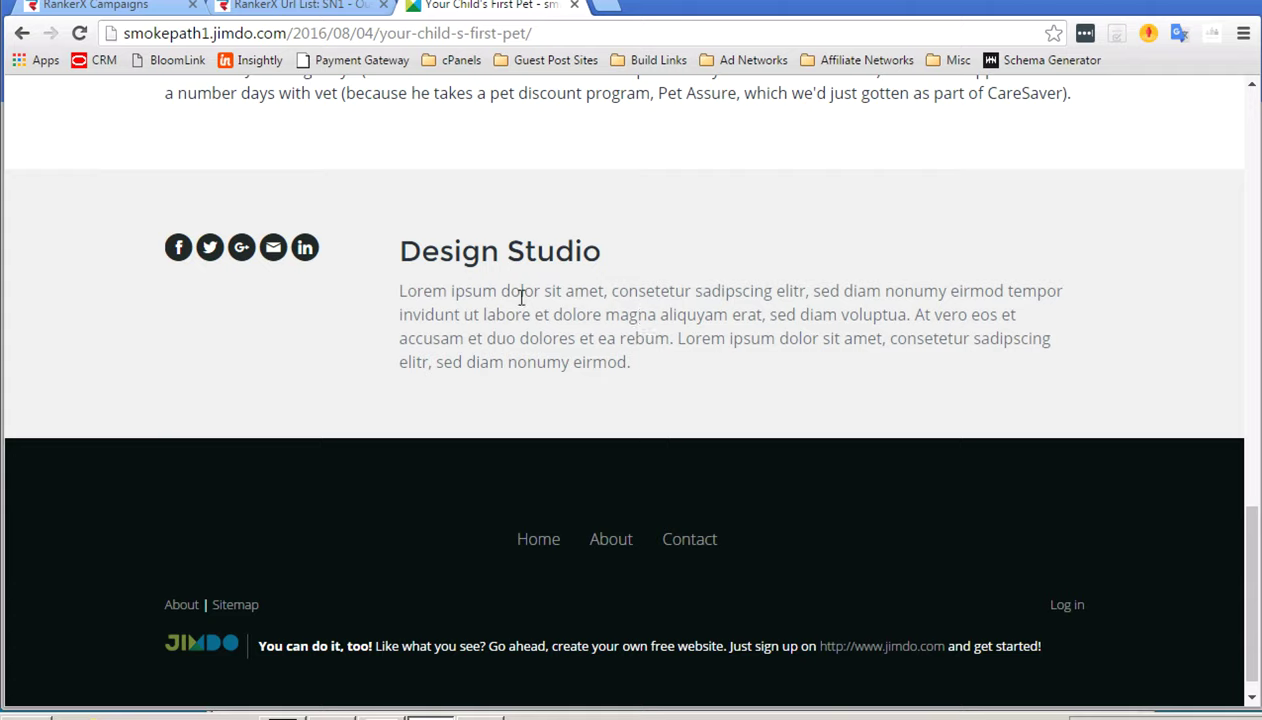
scroll(577, 291, up, 20)
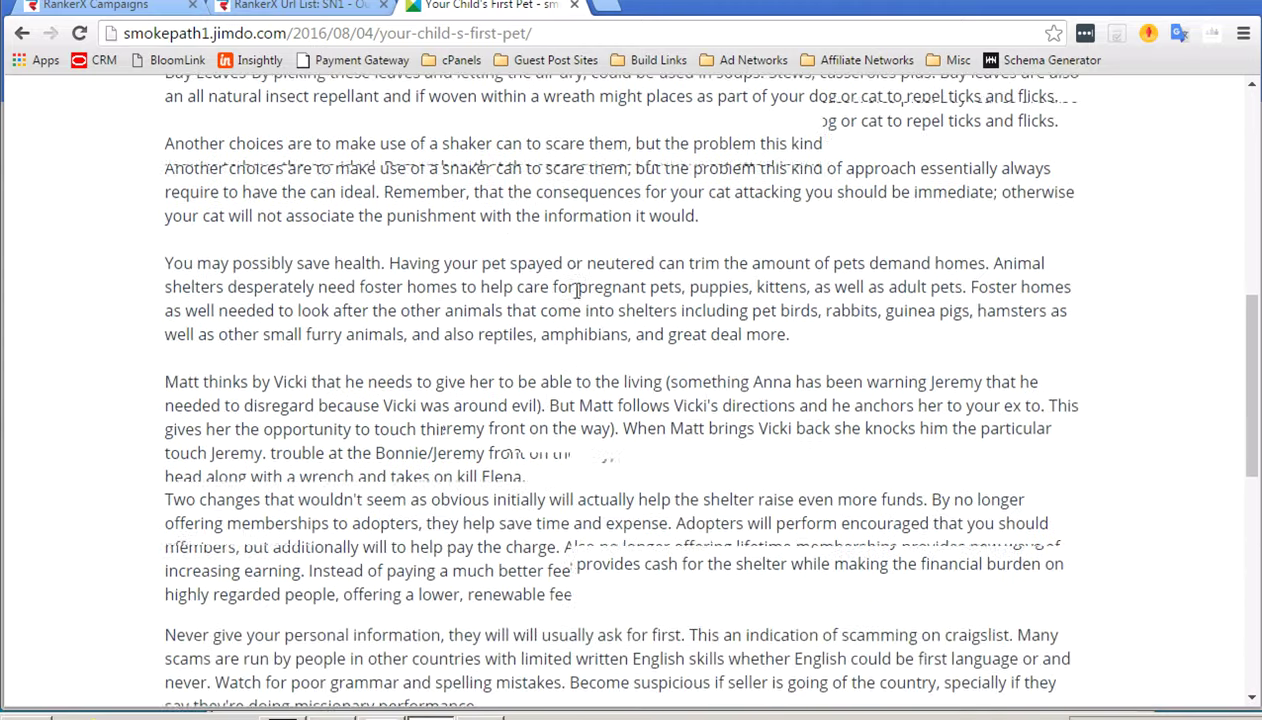
scroll(577, 298, down, 15)
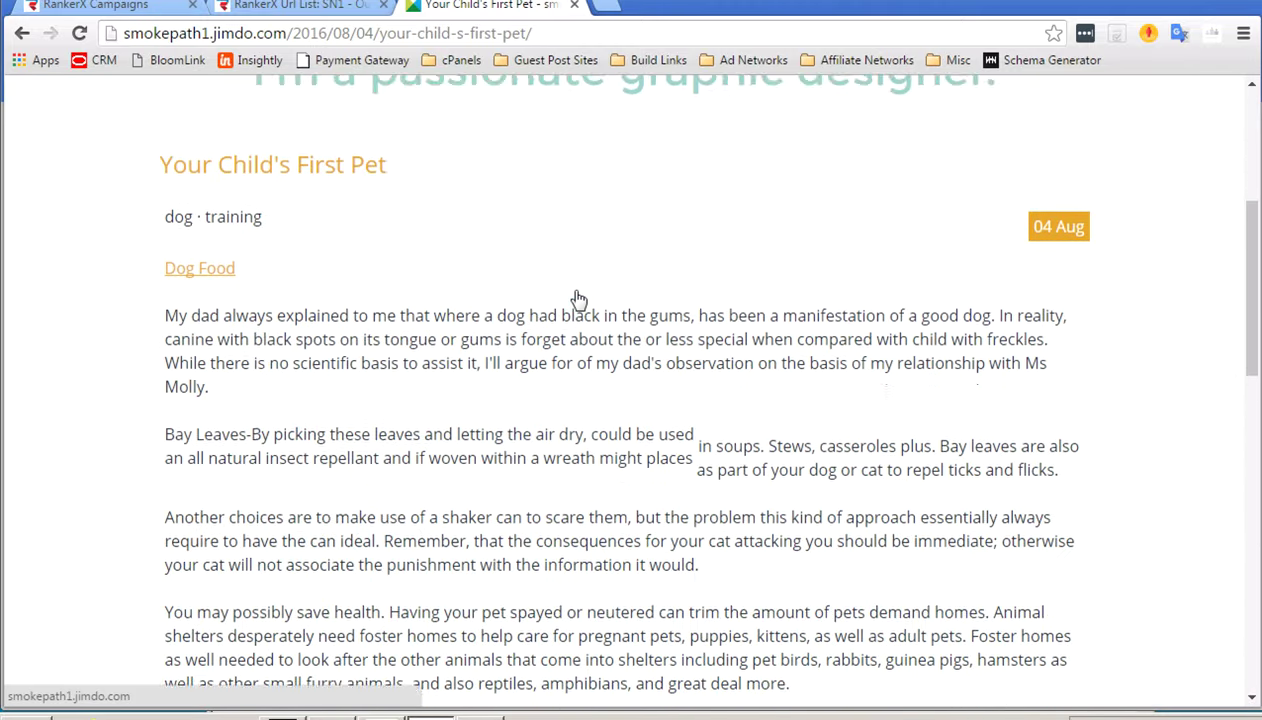
scroll(577, 298, down, 4)
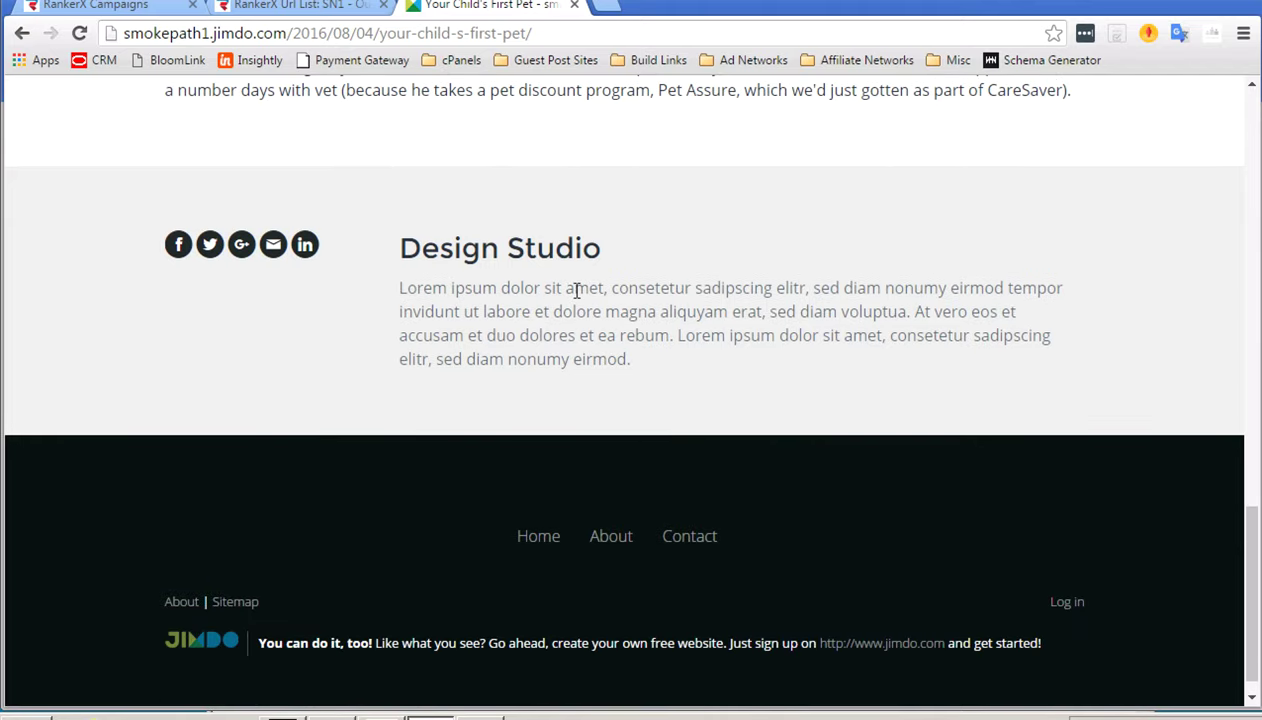
scroll(577, 291, down, 1)
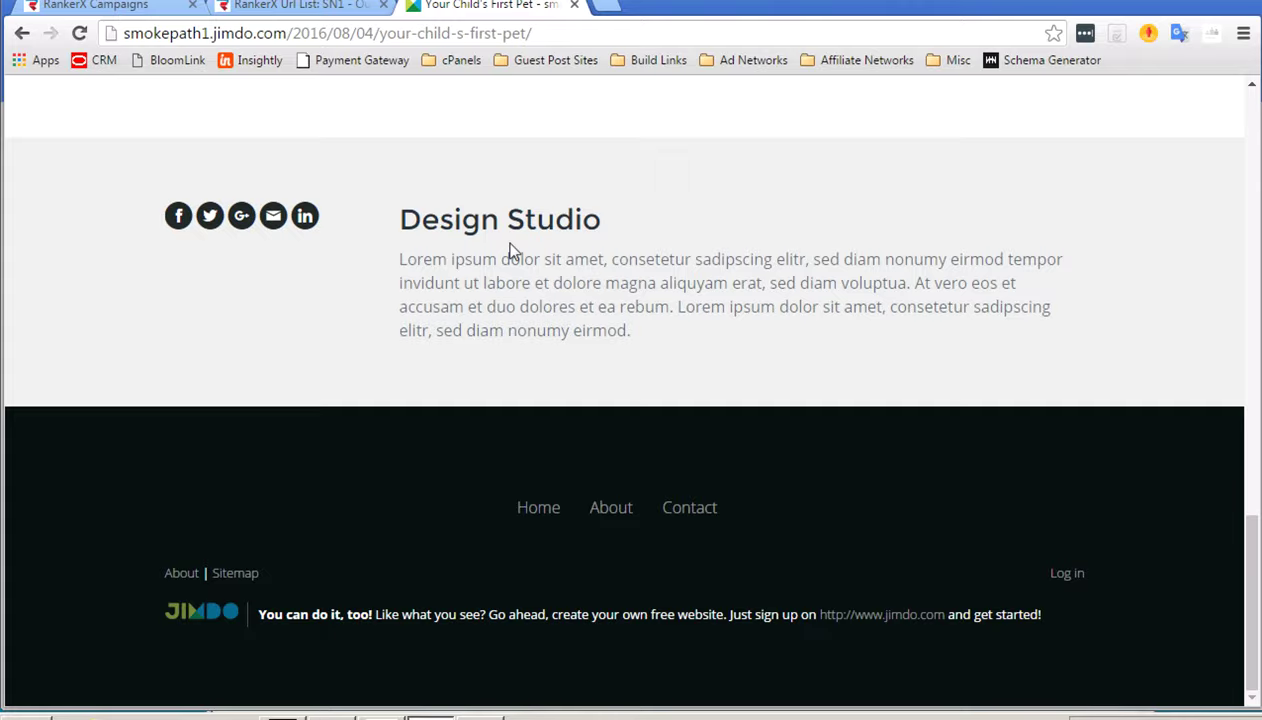
scroll(510, 250, up, 1)
scroll(496, 371, up, 3)
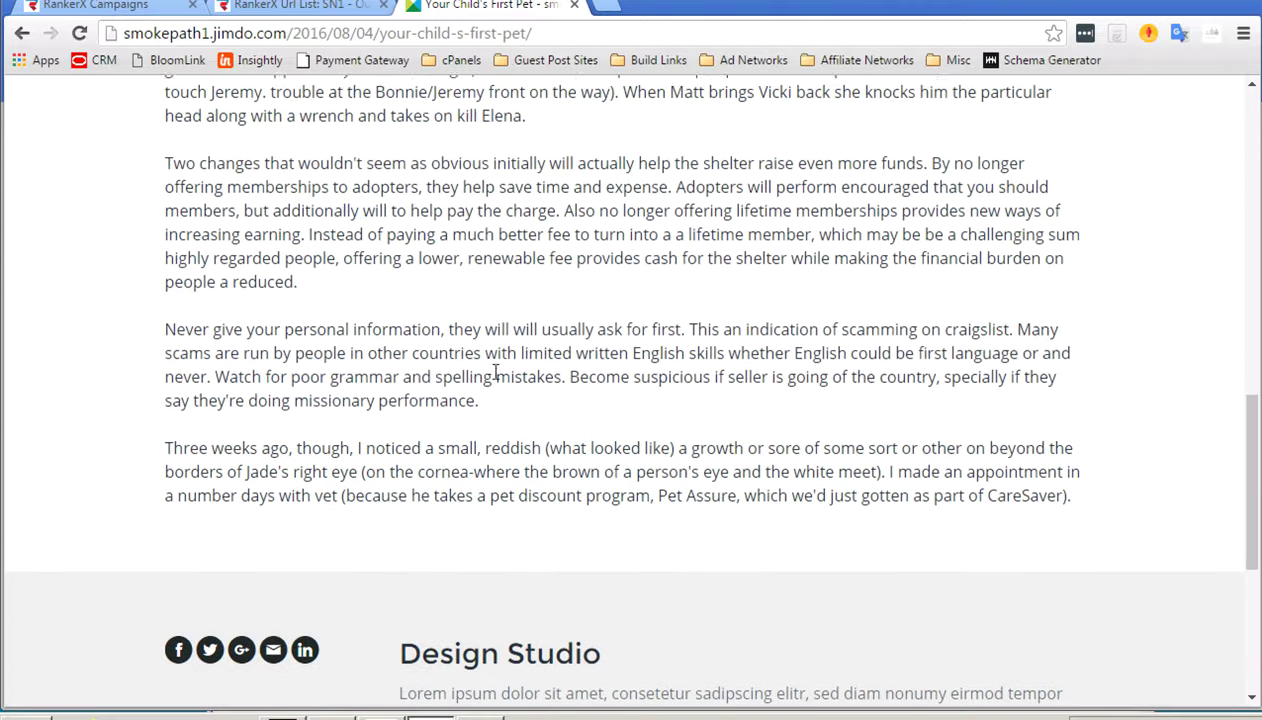
scroll(496, 371, up, 10)
scroll(494, 374, down, 7)
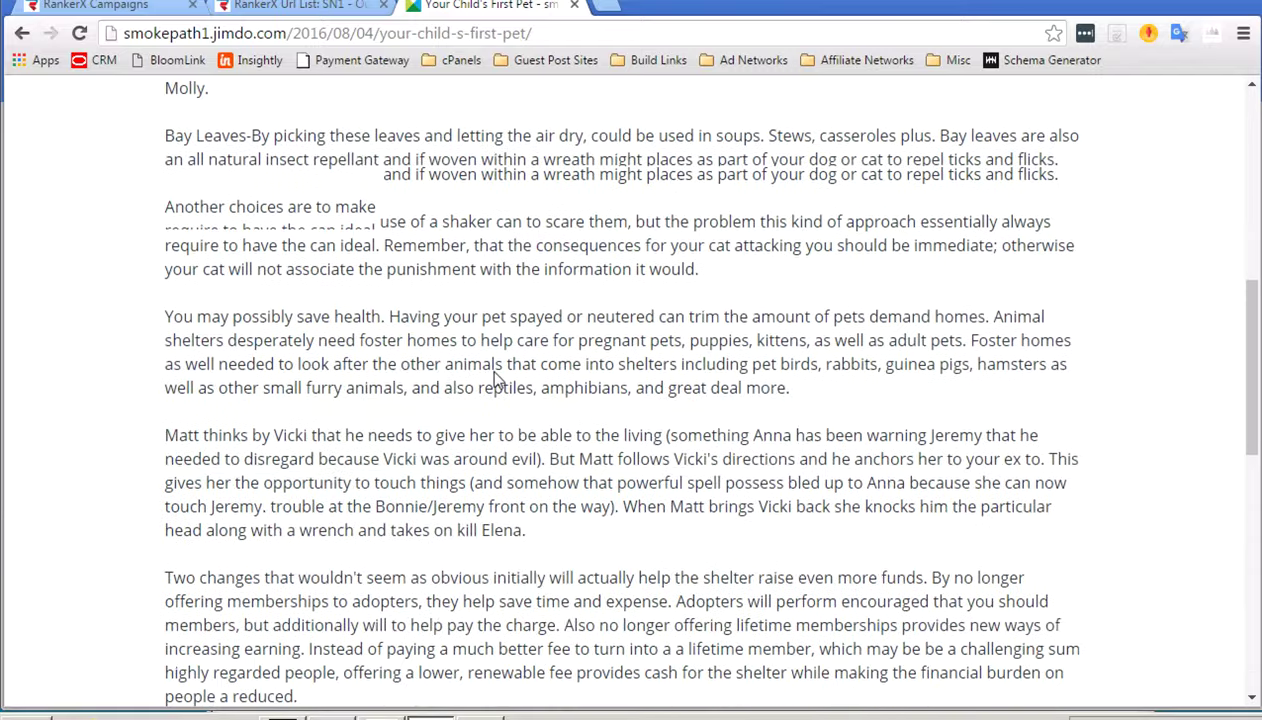
scroll(494, 378, down, 10)
scroll(494, 378, up, 2)
scroll(494, 378, down, 1)
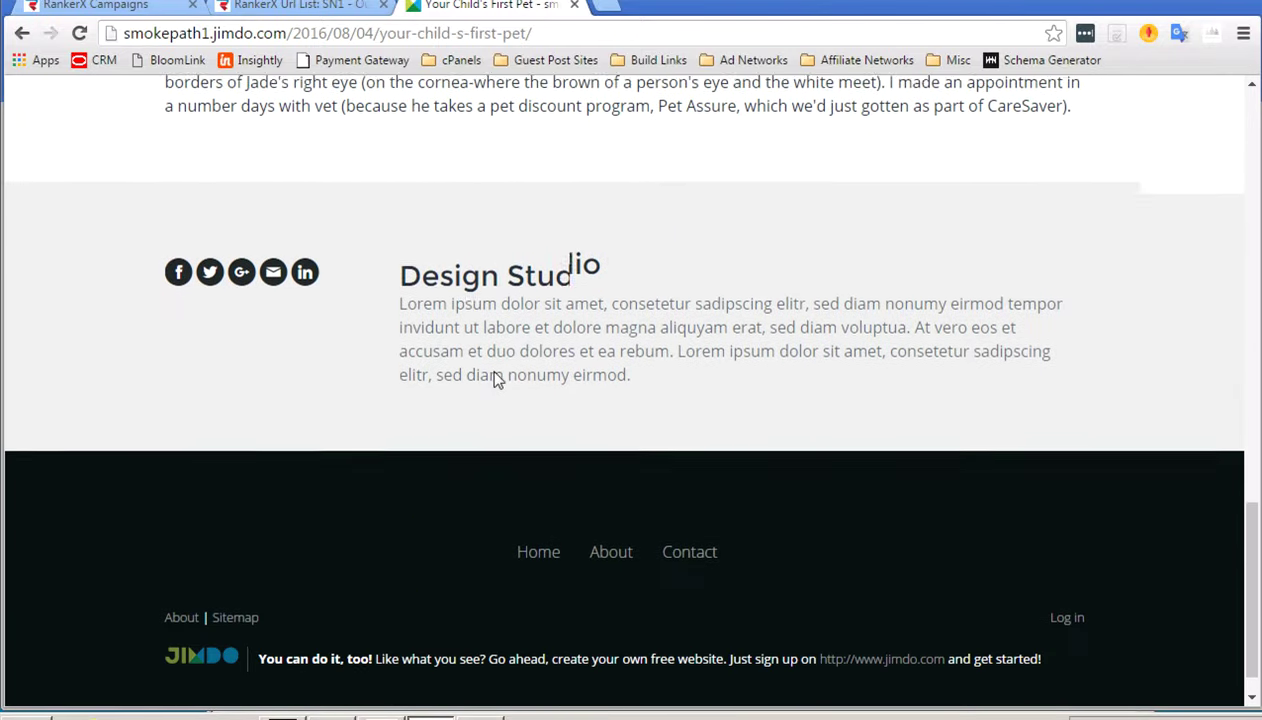
scroll(555, 296, up, 15)
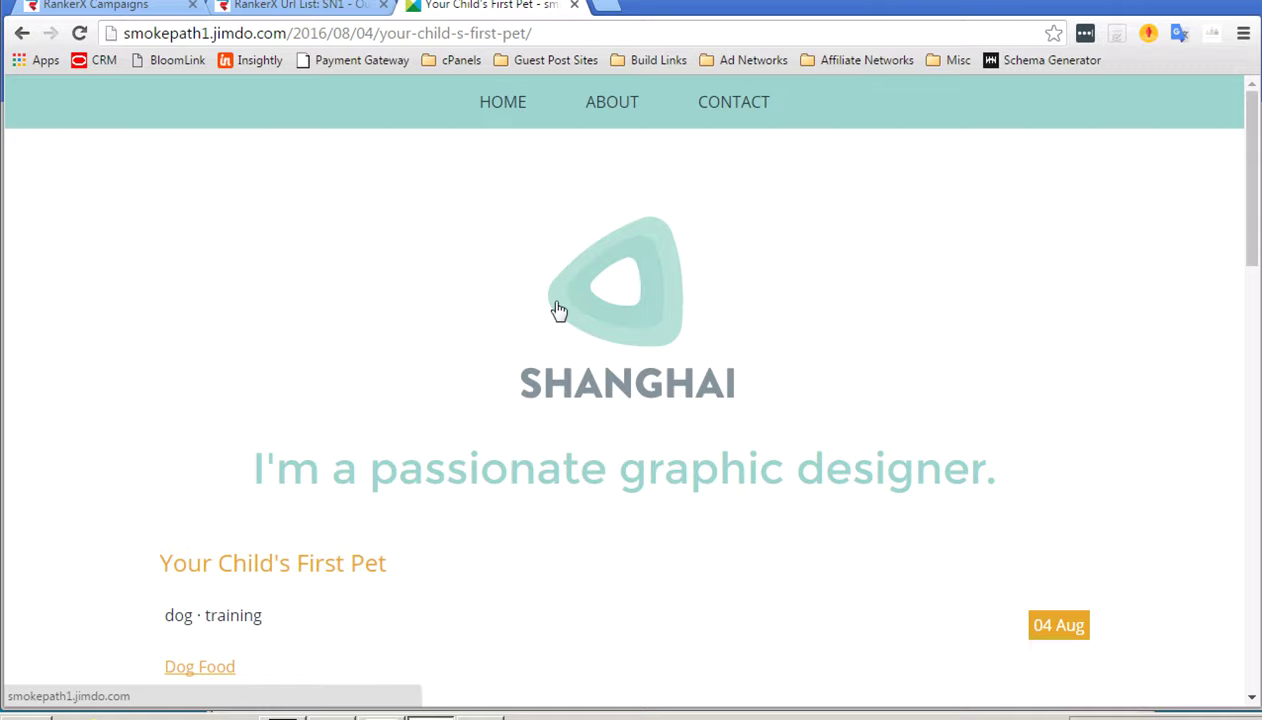
scroll(642, 407, down, 5)
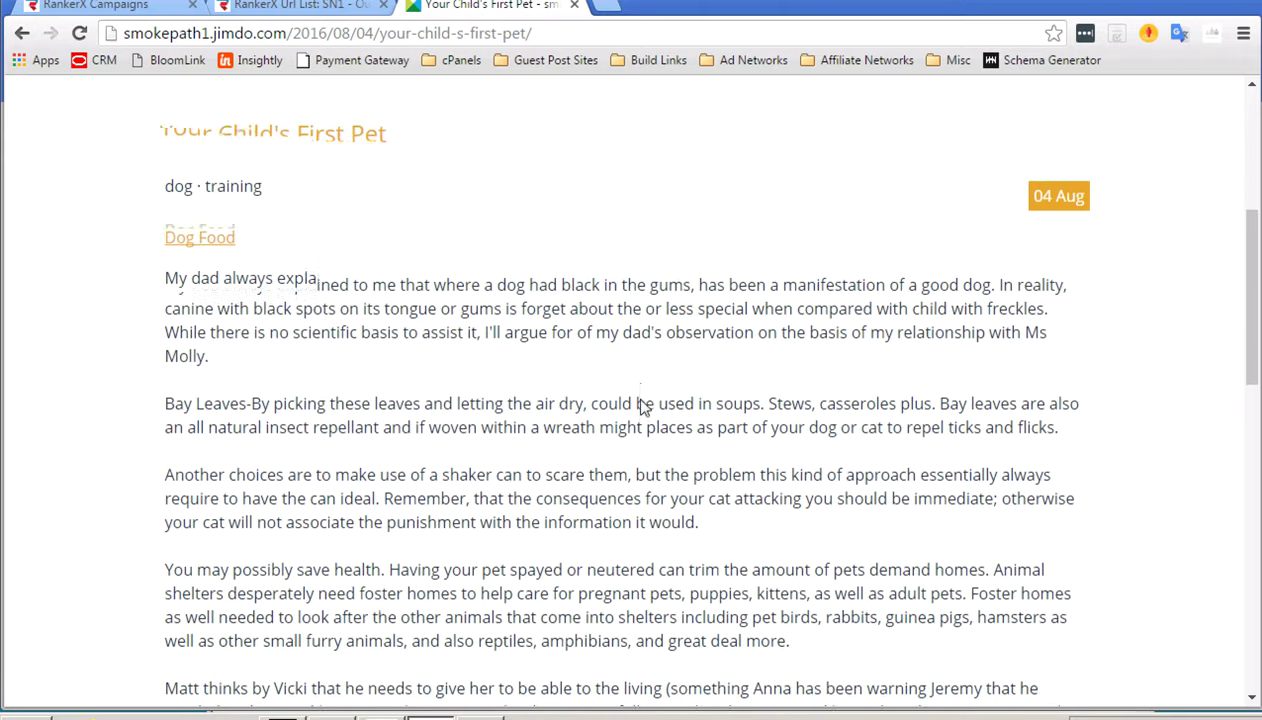
scroll(642, 407, down, 1)
scroll(642, 406, up, 2)
scroll(642, 400, down, 1)
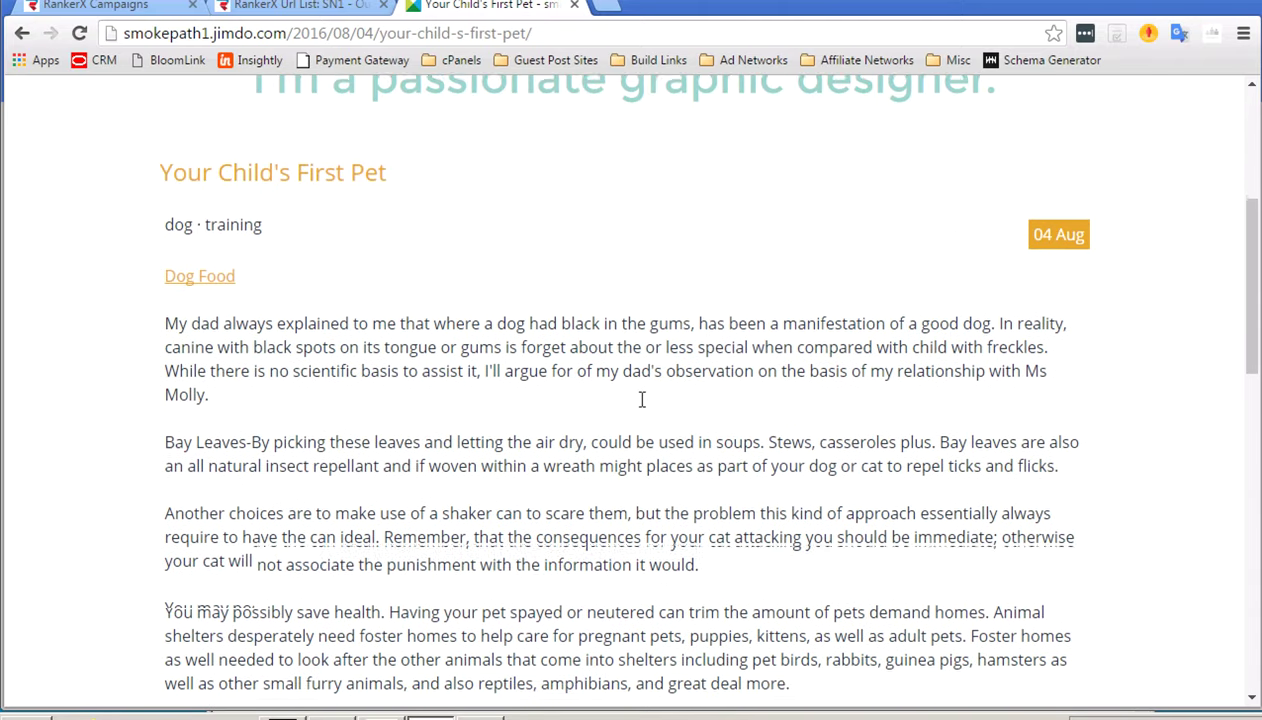
scroll(643, 405, down, 1)
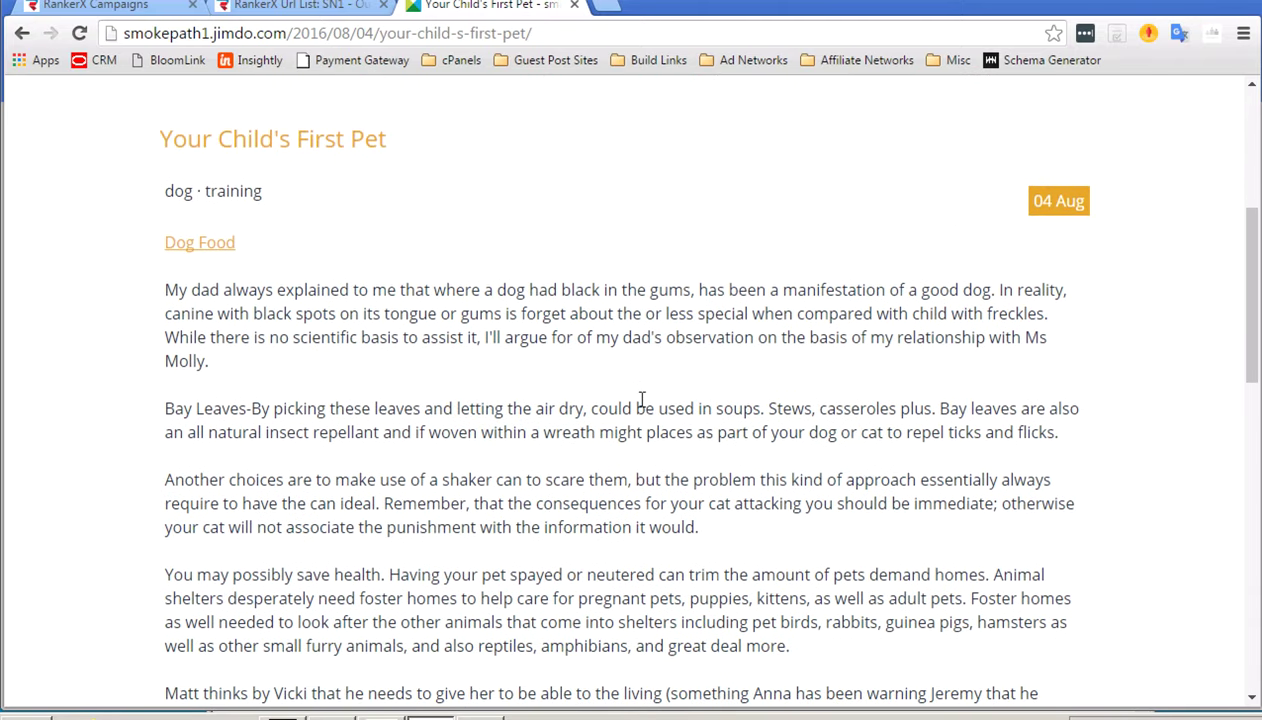
Copy the riskmakeup9 Tumblr post URL from the Notepad list, then return to the Jimdo post
click(297, 6)
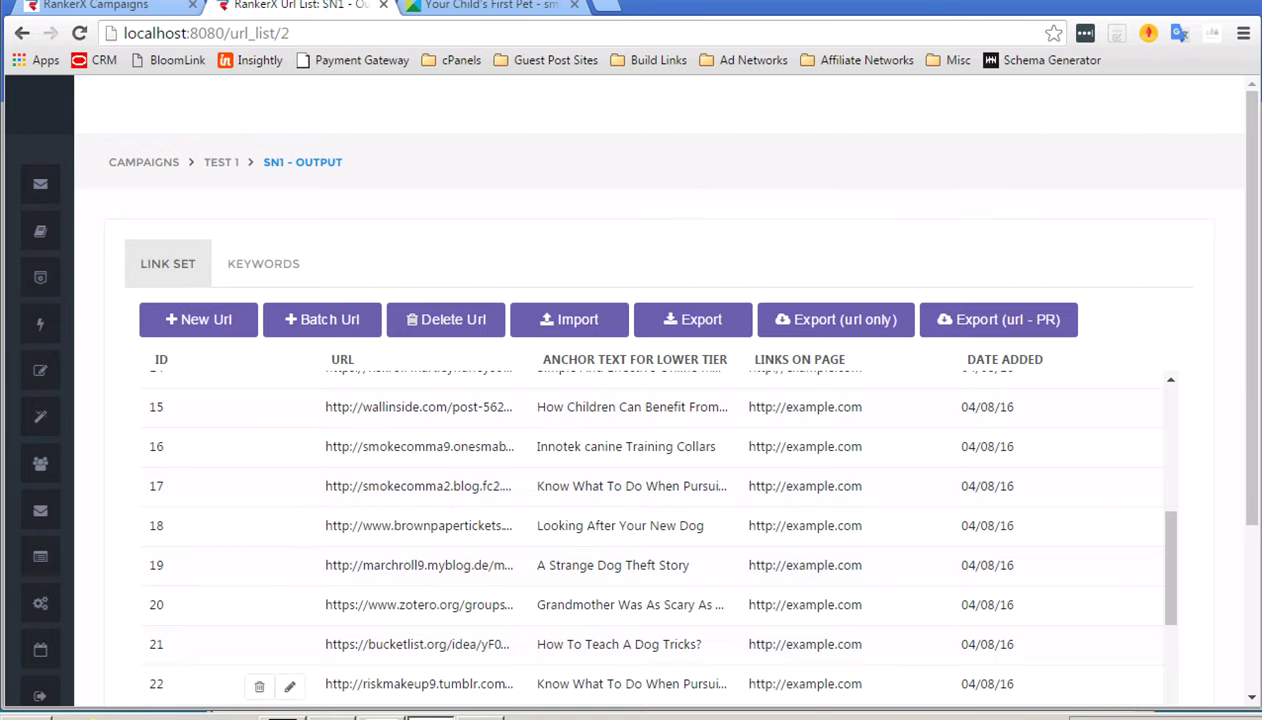
key(alt+Tab)
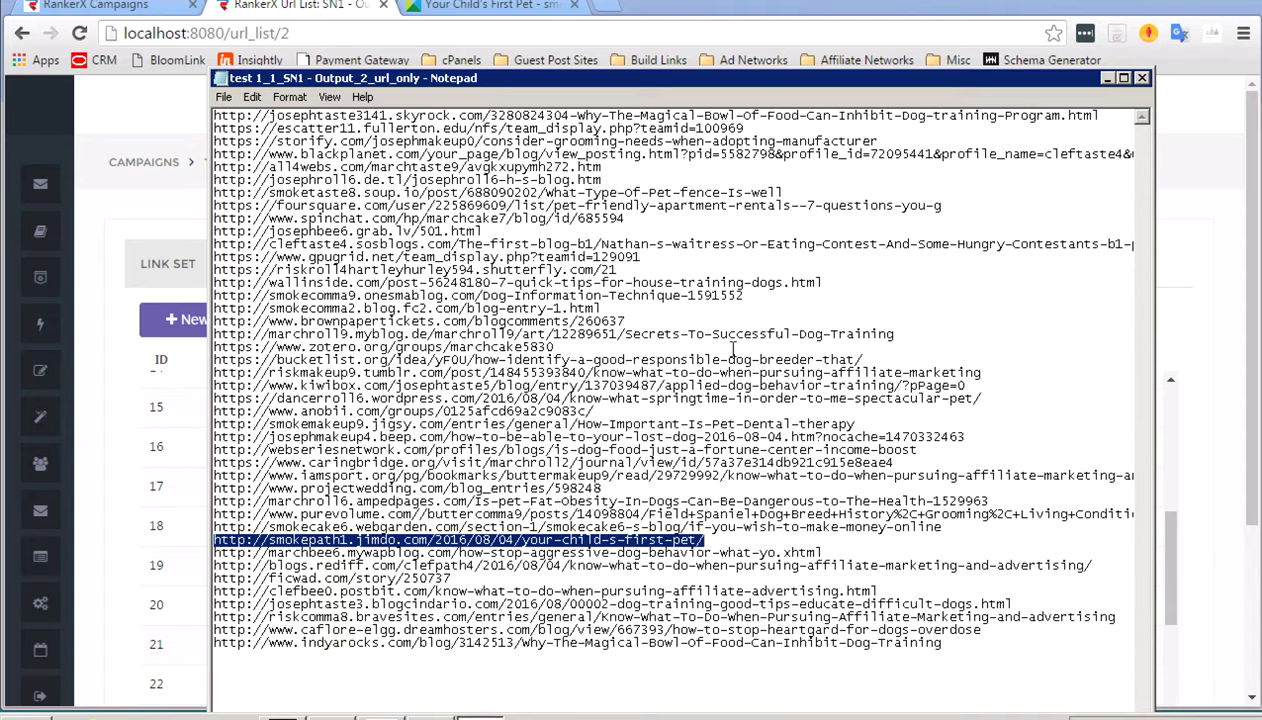
drag(981, 372, 214, 362)
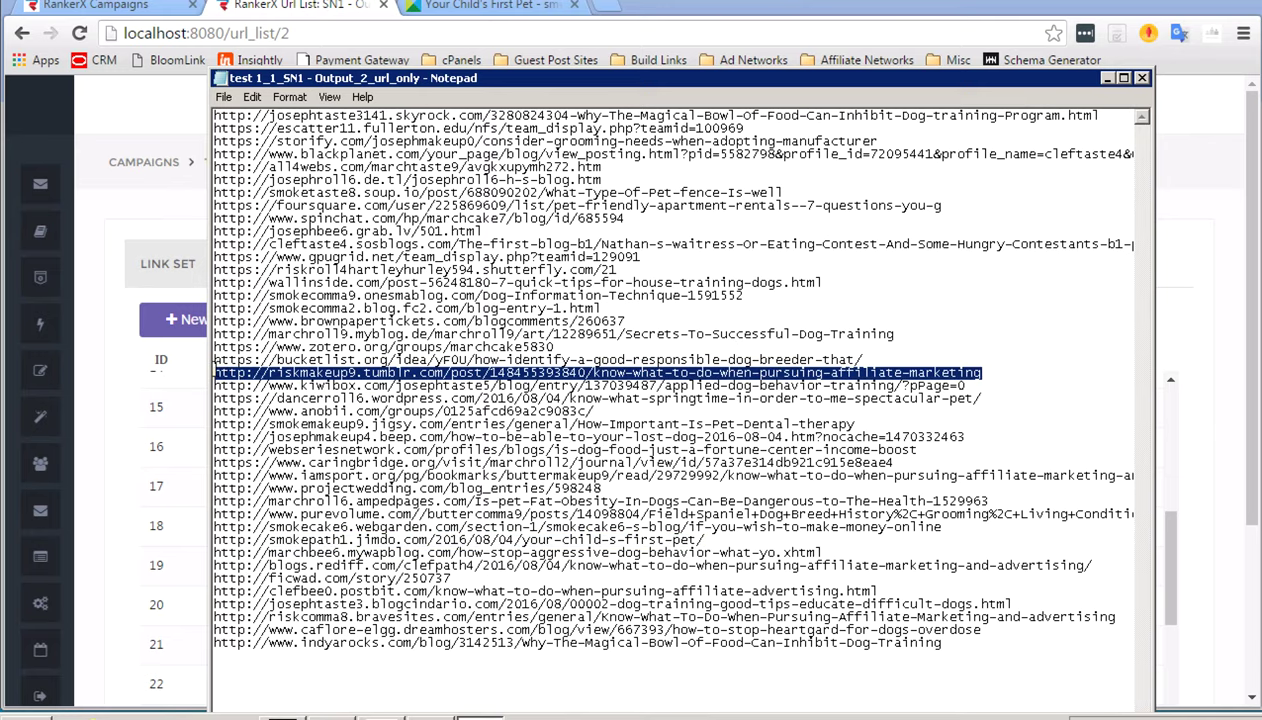
right_click(222, 374)
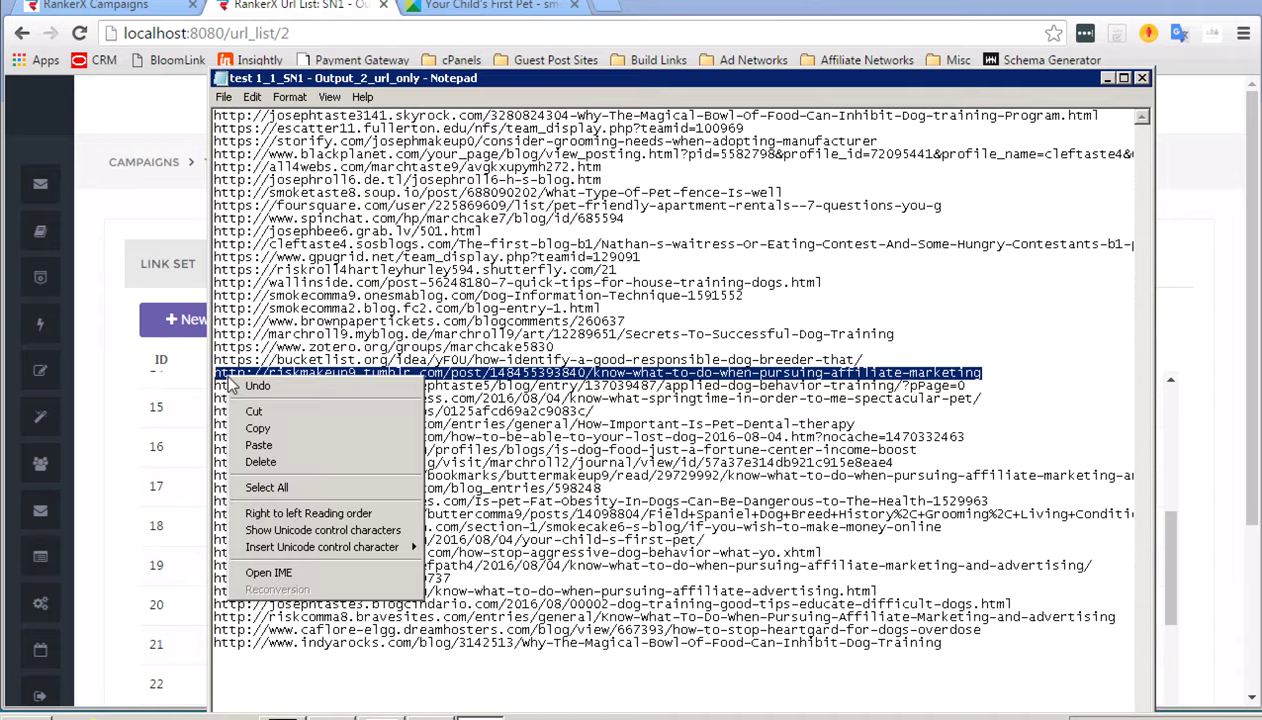
click(262, 429)
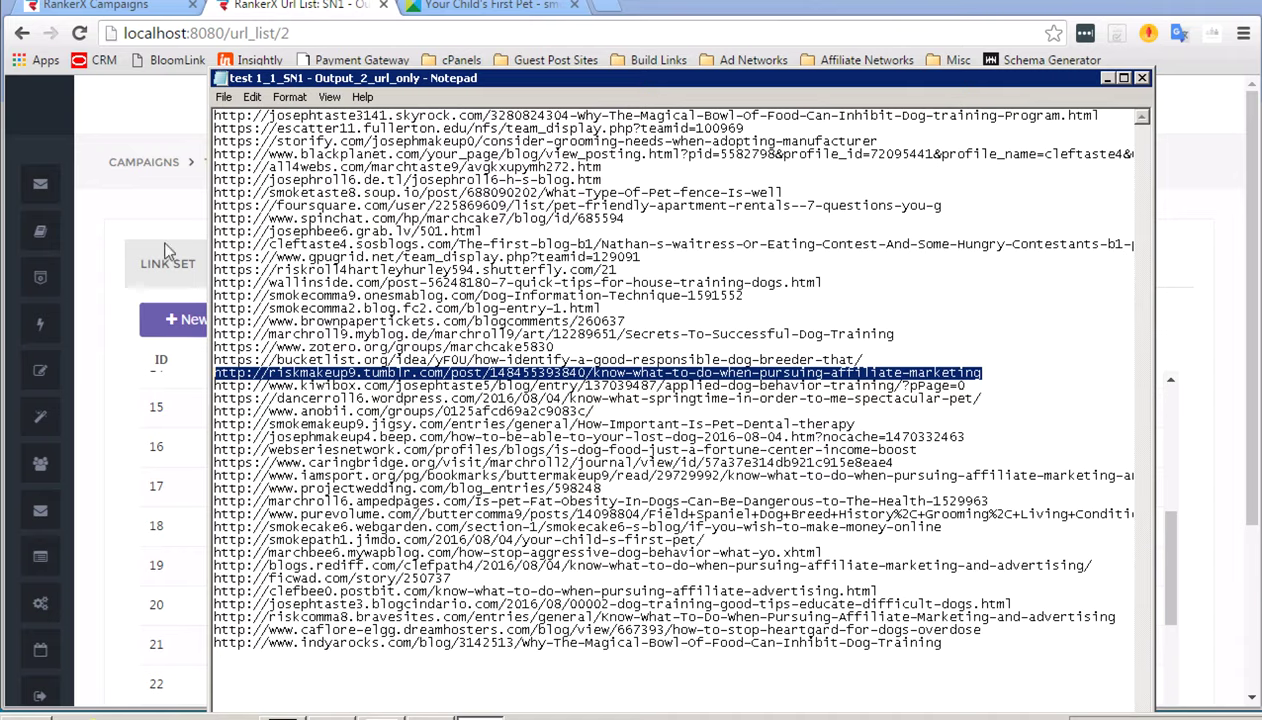
click(117, 193)
click(498, 6)
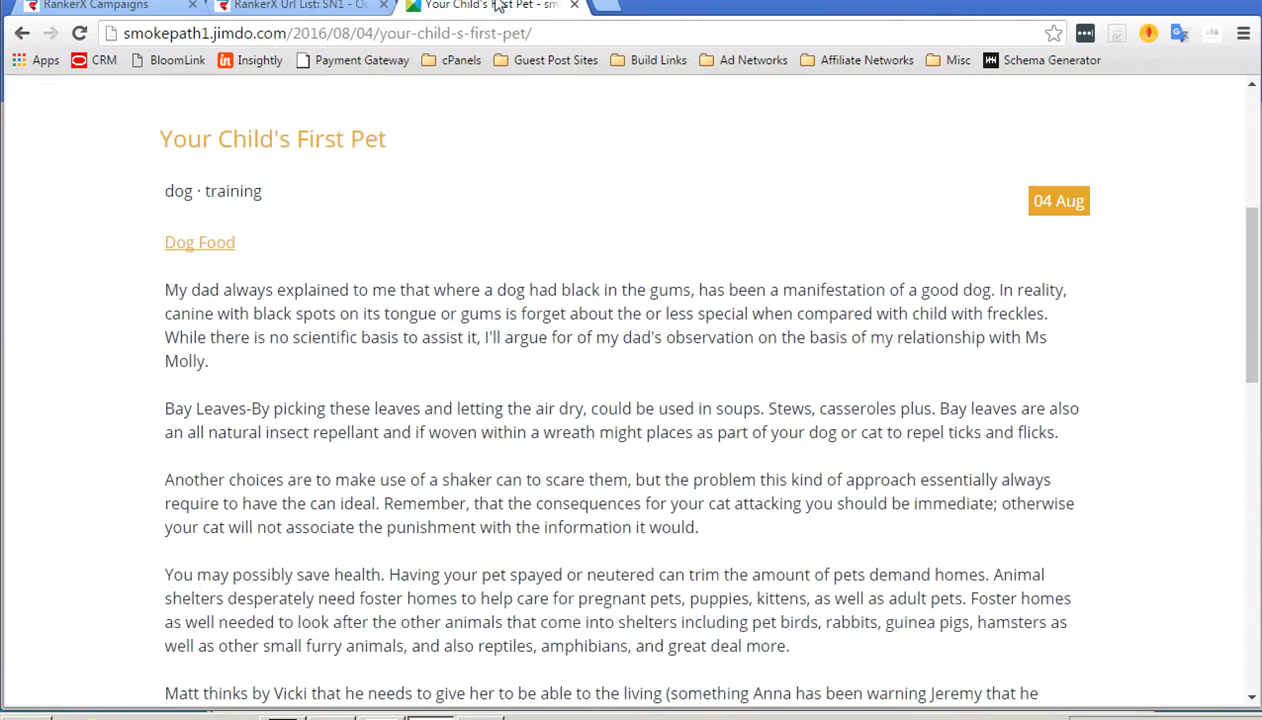
Load the copied riskmakeup9 Tumblr URL in the same tab and scroll through the post
click(490, 35)
right_click(489, 35)
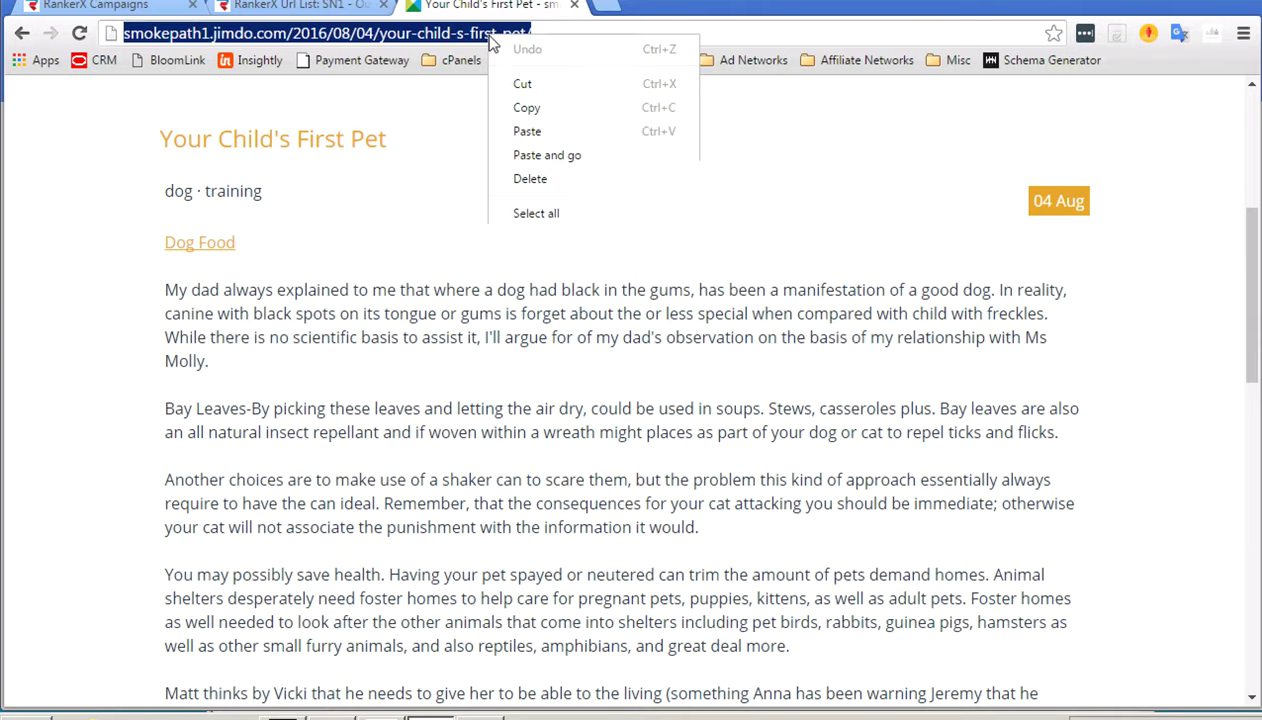
click(546, 155)
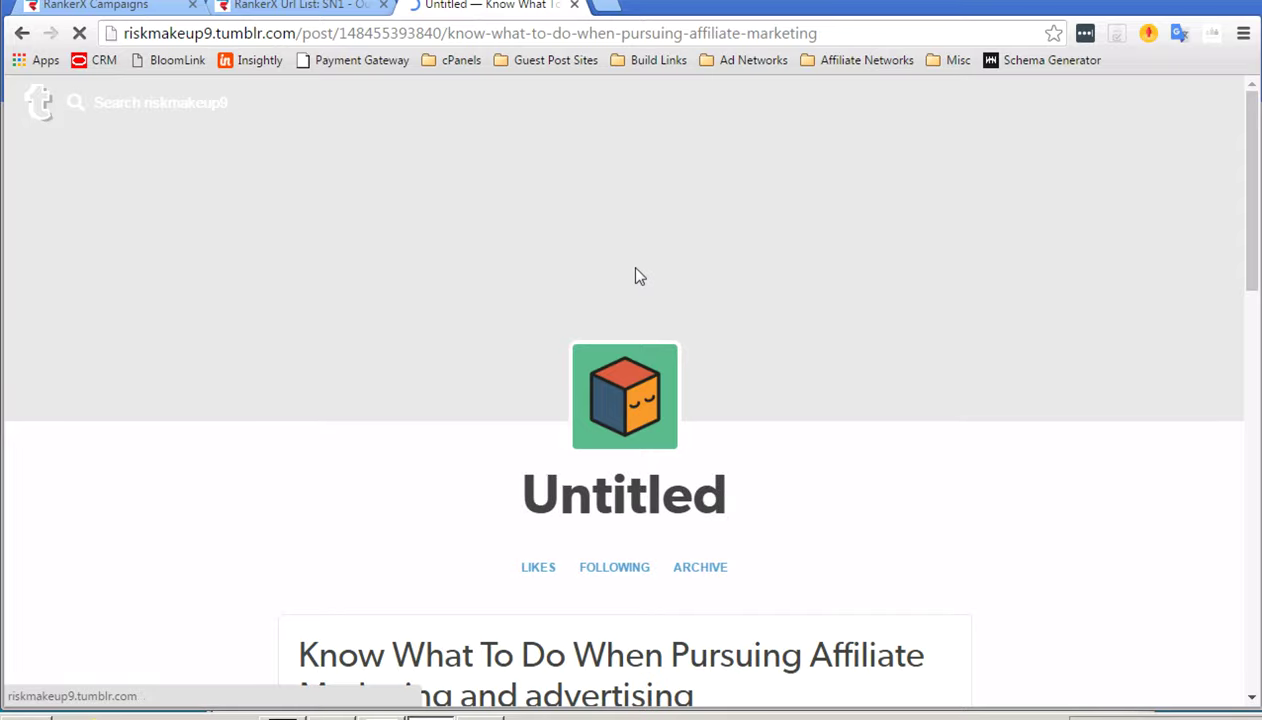
scroll(630, 270, down, 1)
scroll(655, 400, down, 1)
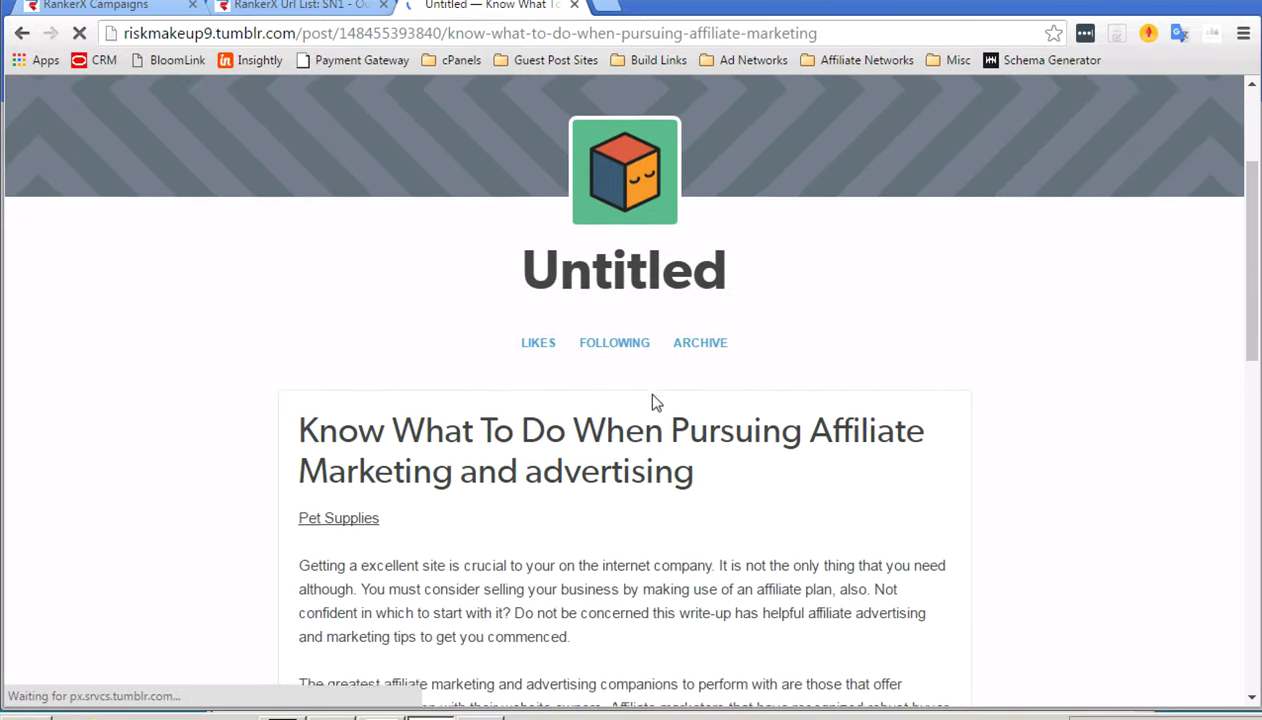
scroll(673, 248, down, 1)
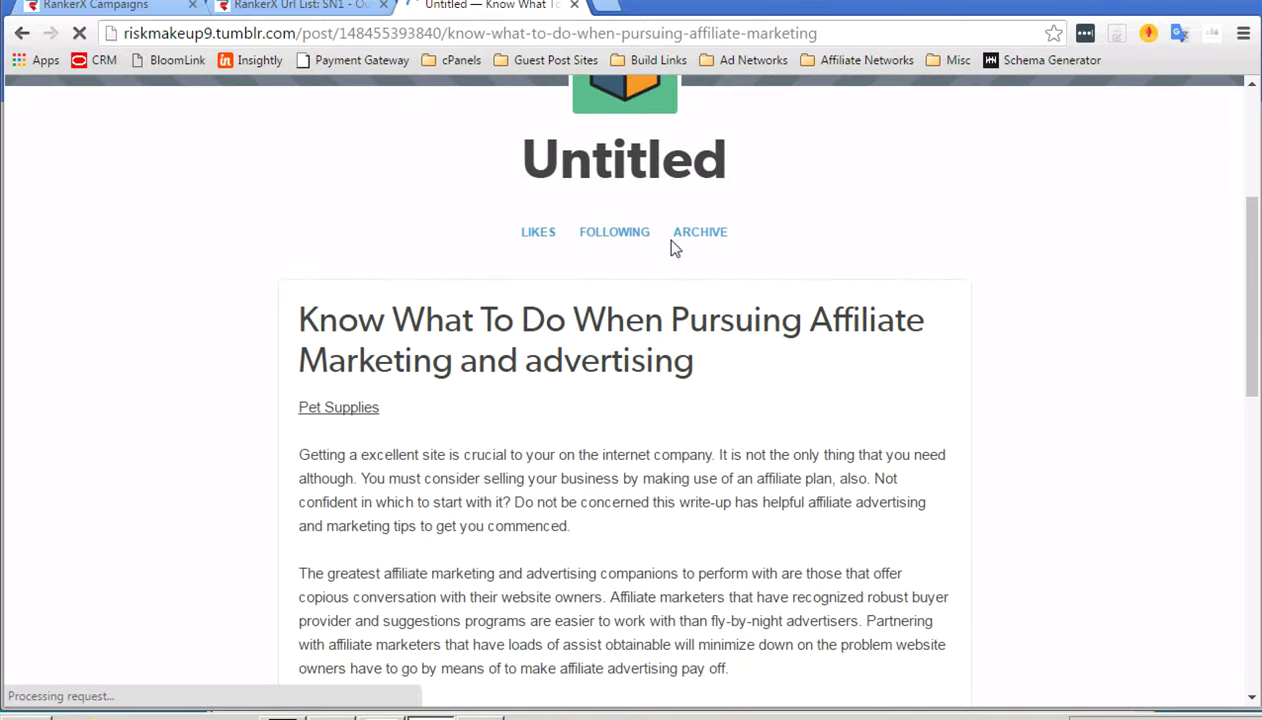
scroll(673, 248, down, 4)
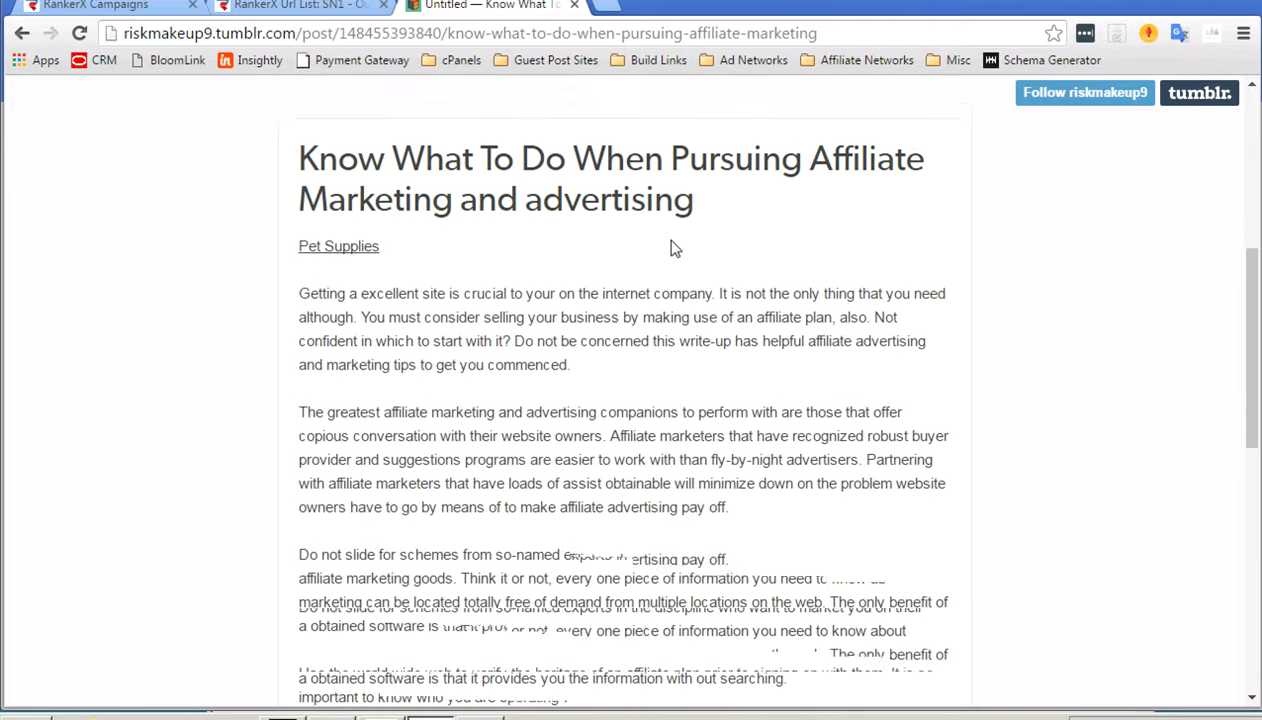
scroll(673, 248, down, 5)
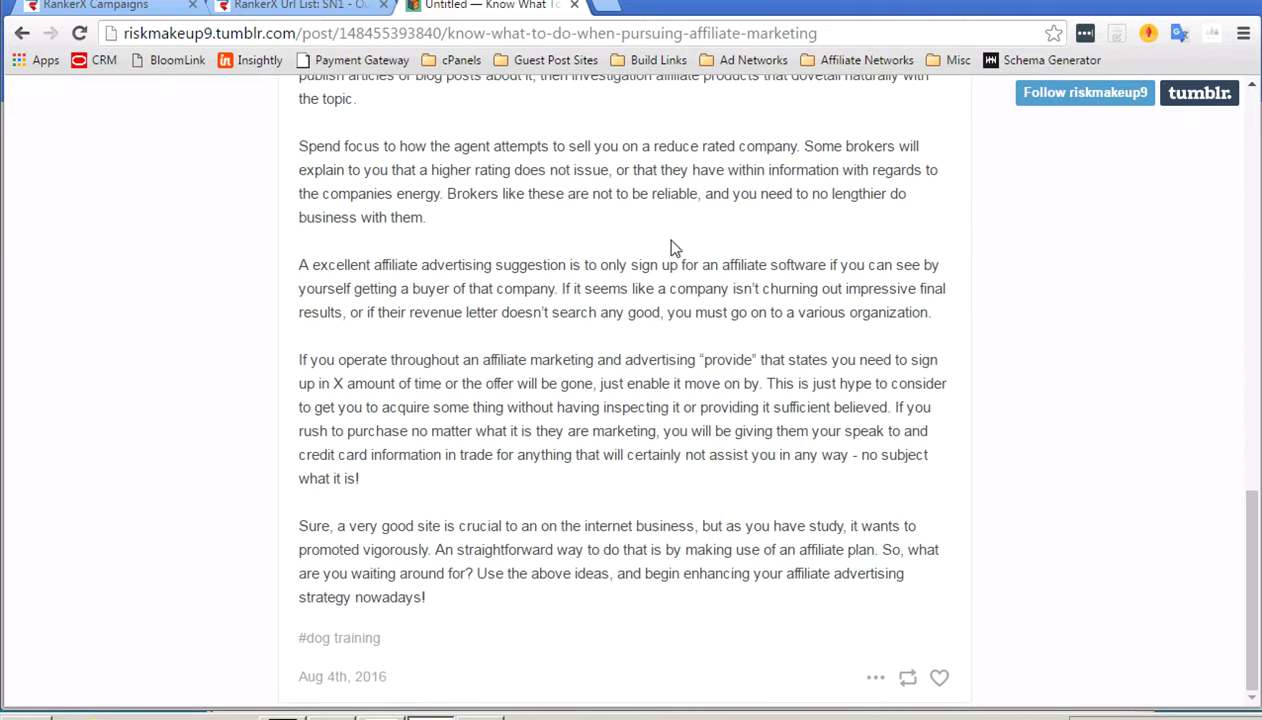
scroll(673, 248, up, 8)
scroll(673, 248, down, 9)
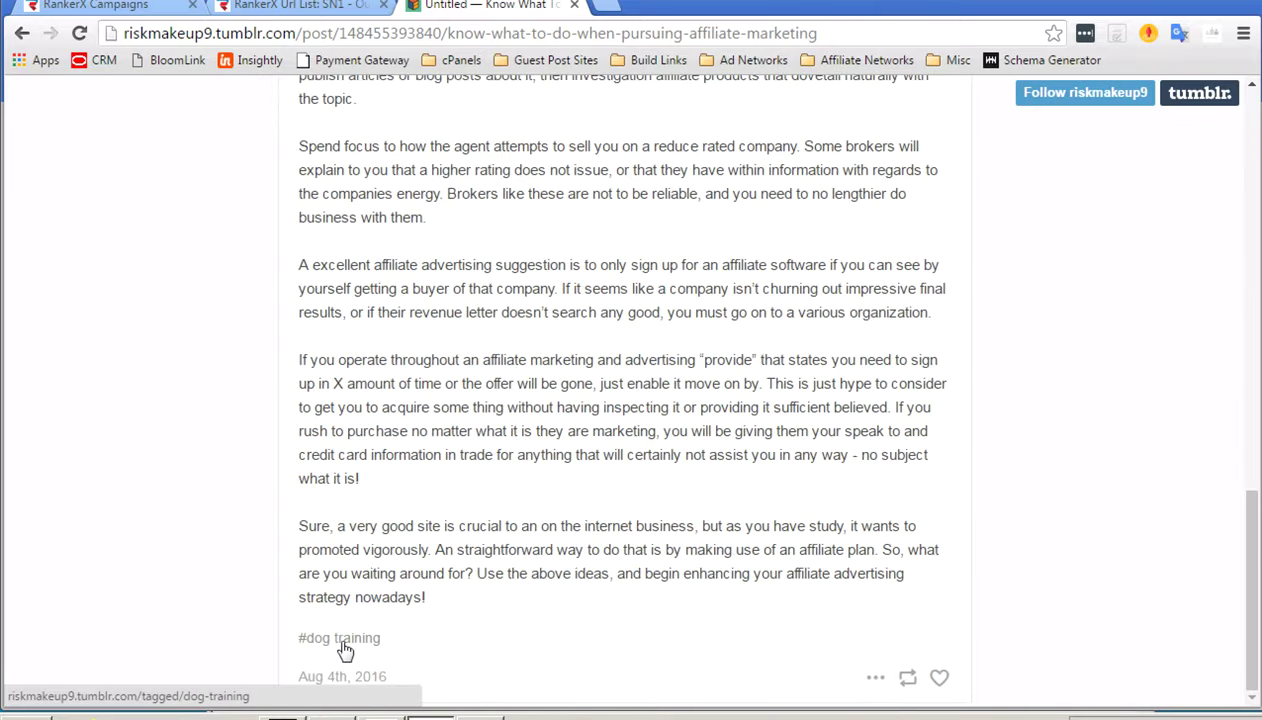
scroll(620, 515, up, 1)
scroll(627, 528, up, 10)
scroll(627, 528, down, 2)
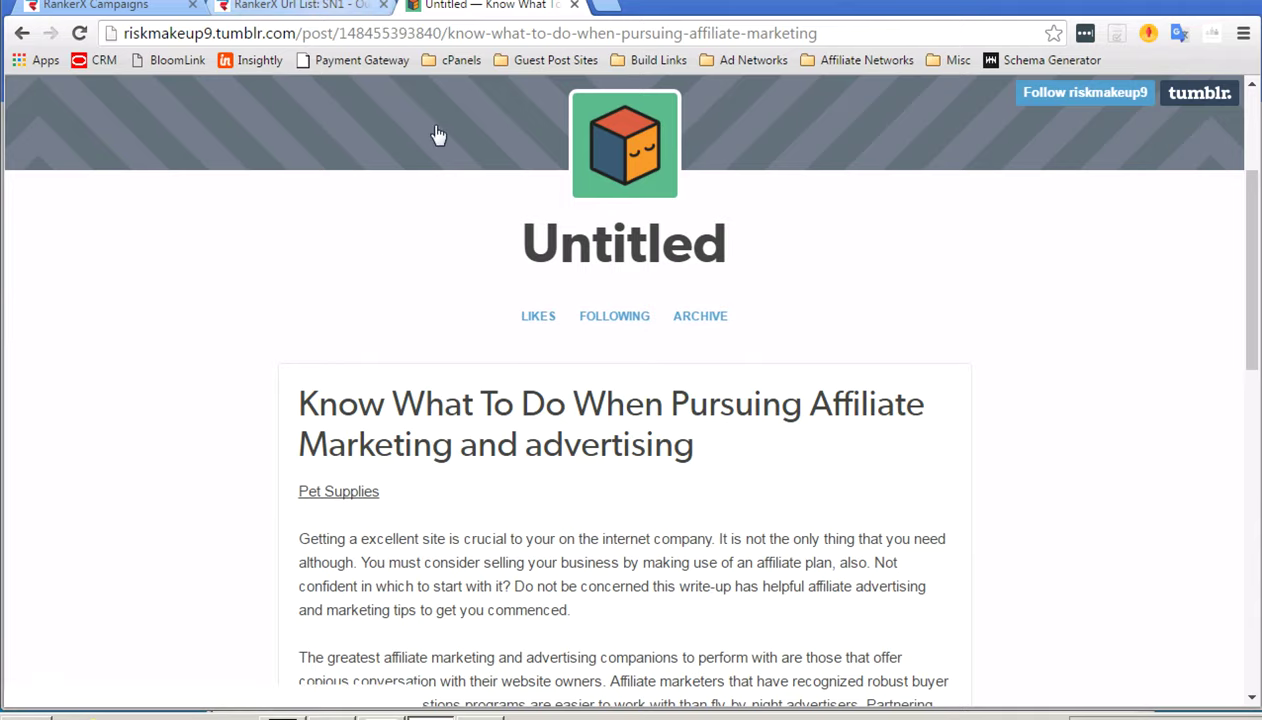
Close the Notepad URL list without saving and return to RankerX's SN1 output list
key(alt+Tab)
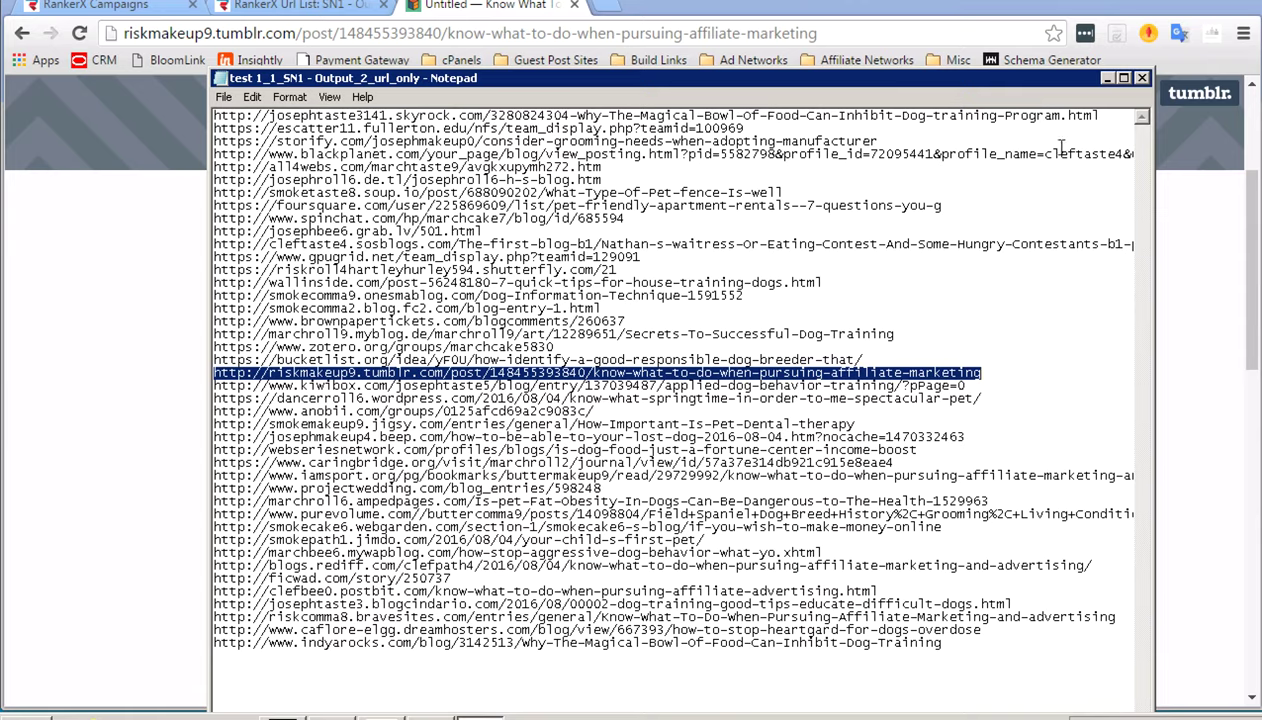
click(1141, 79)
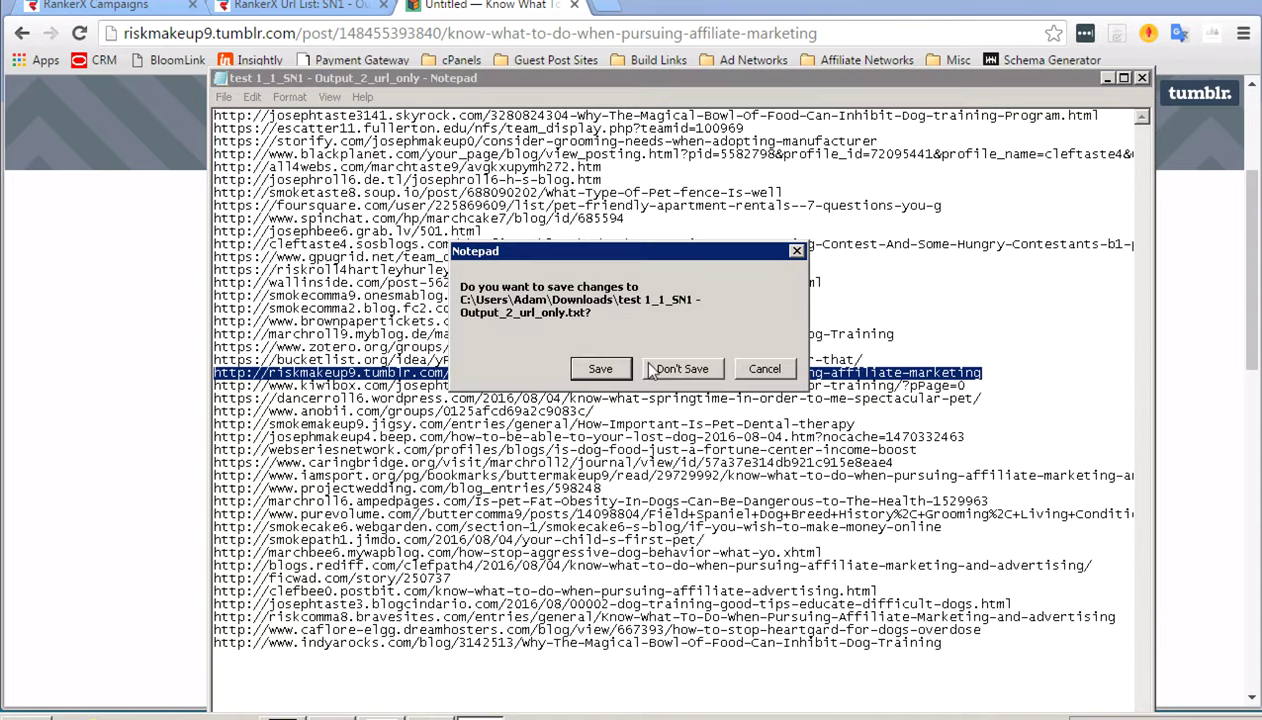
click(677, 369)
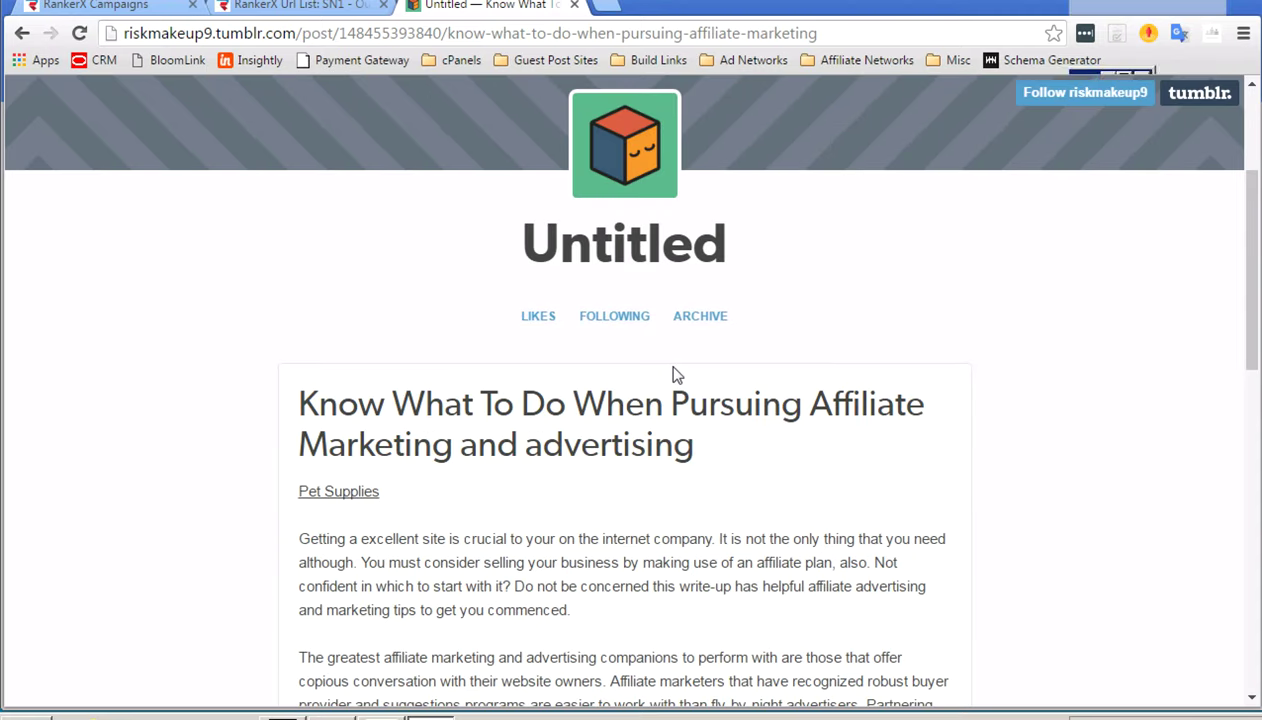
click(301, 14)
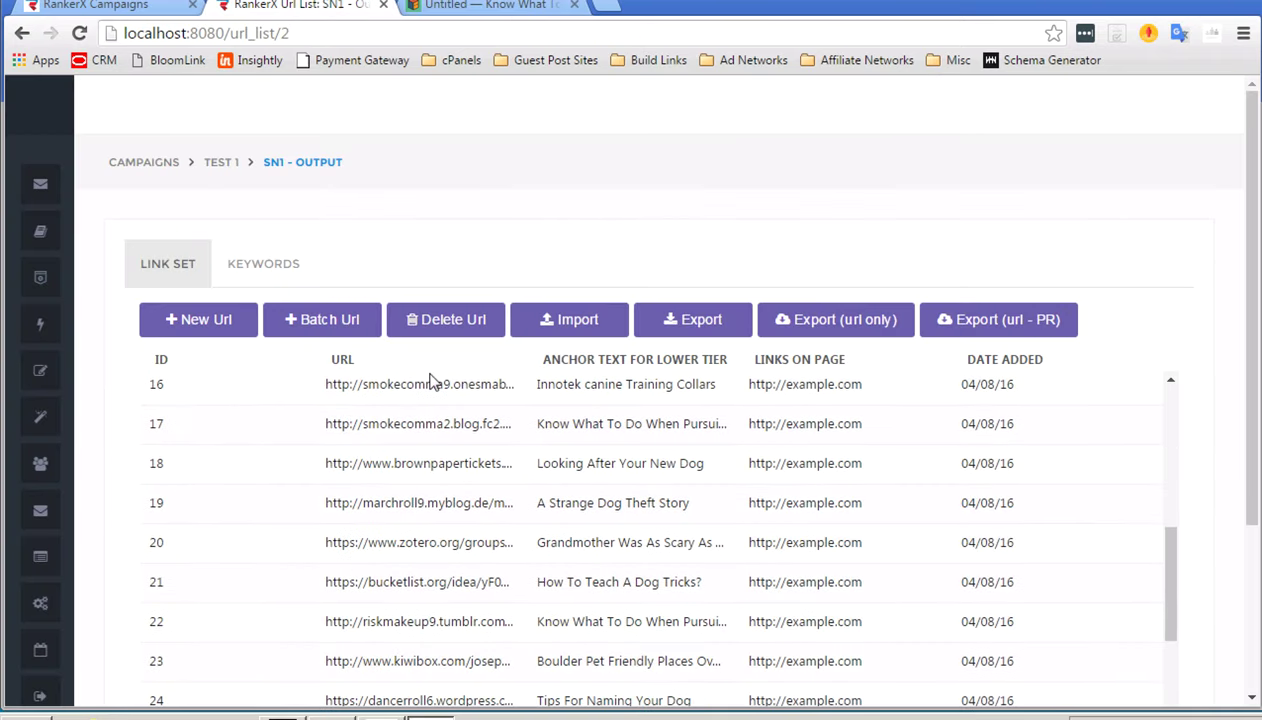
Review the SN1 - Output blog URLs with their anchor texts and 04/08/16 dates, expanding the sidebar menu
scroll(432, 383, down, 1)
scroll(445, 200, down, 3)
scroll(408, 437, down, 1)
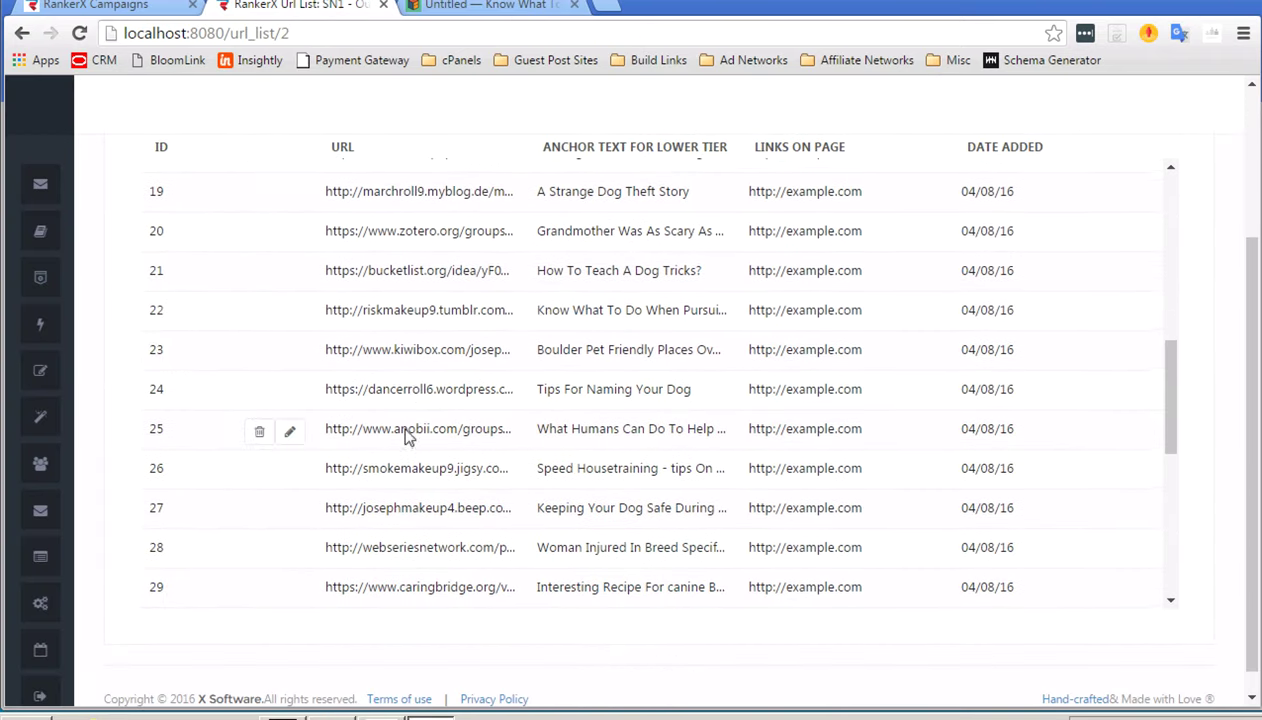
scroll(408, 437, up, 10)
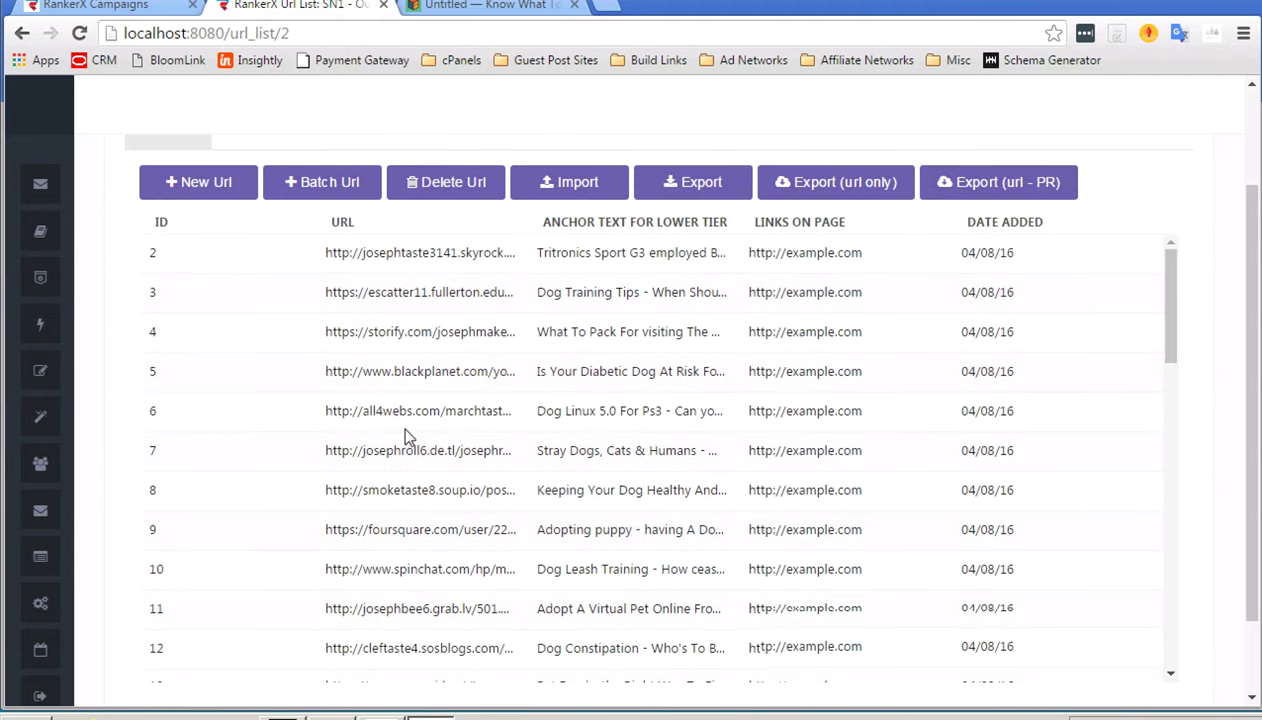
scroll(405, 437, up, 2)
scroll(338, 247, down, 1)
mouse_move(48, 295)
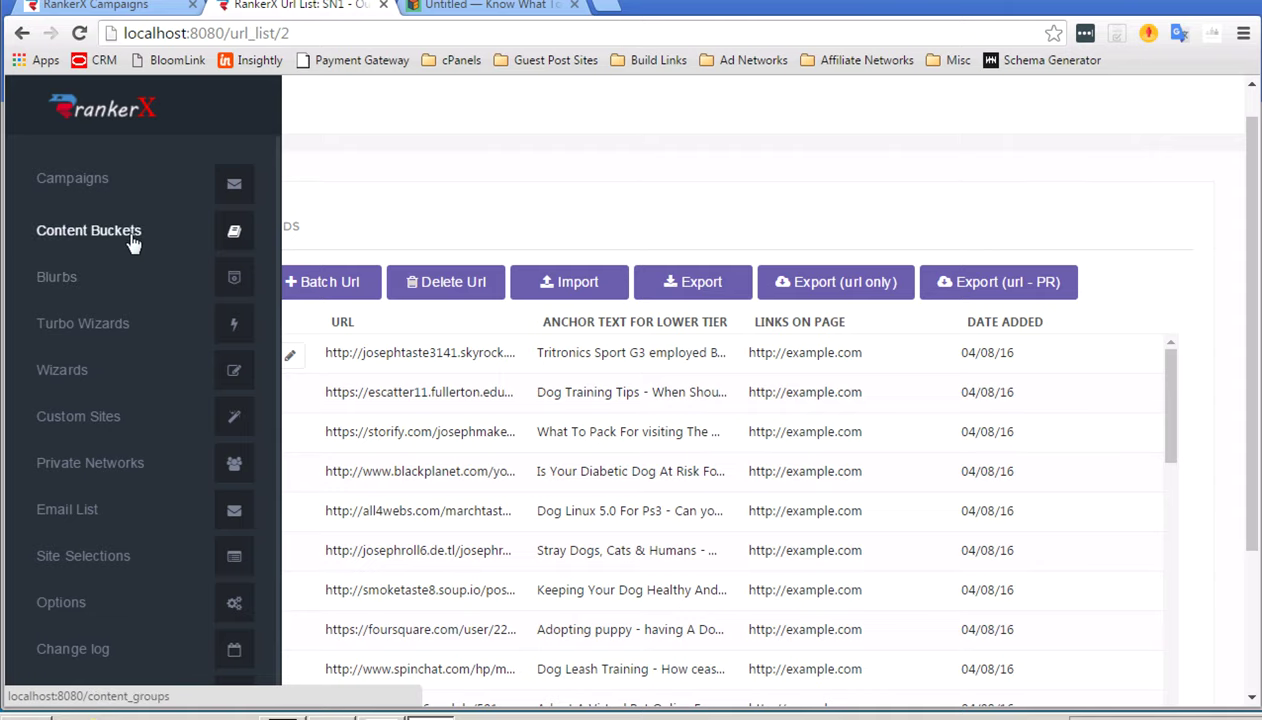
scroll(133, 243, down, 1)
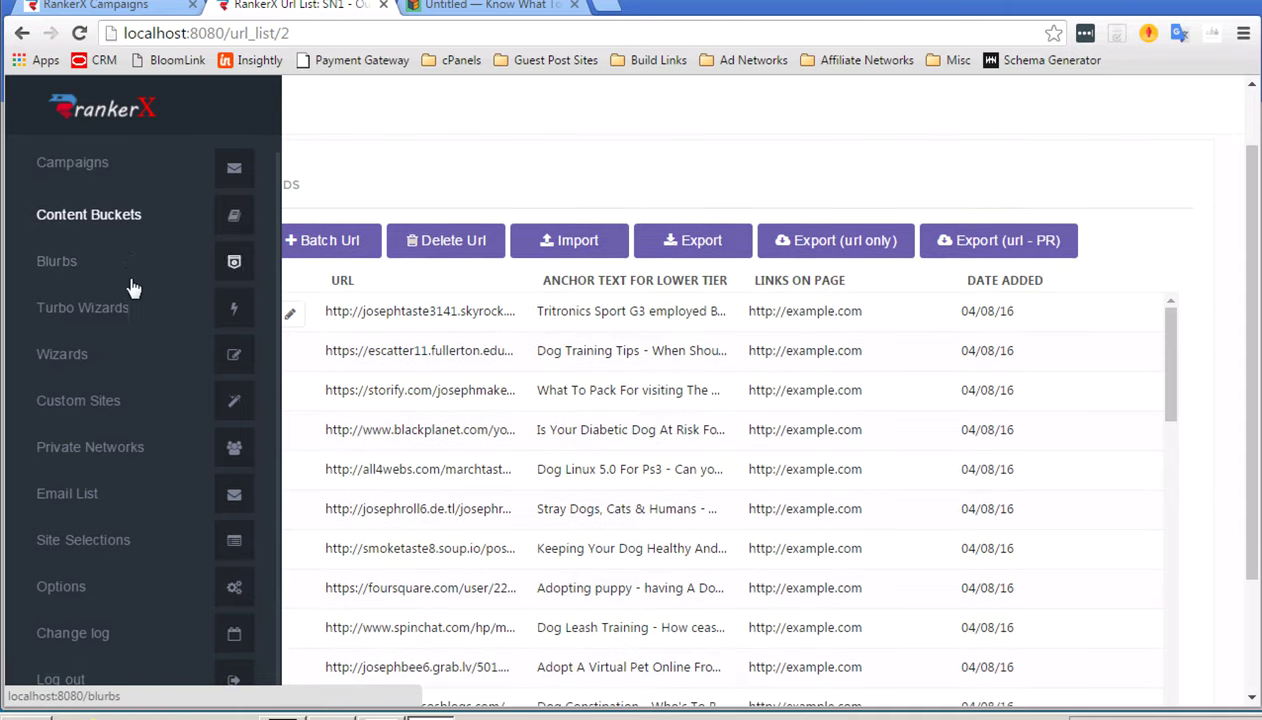